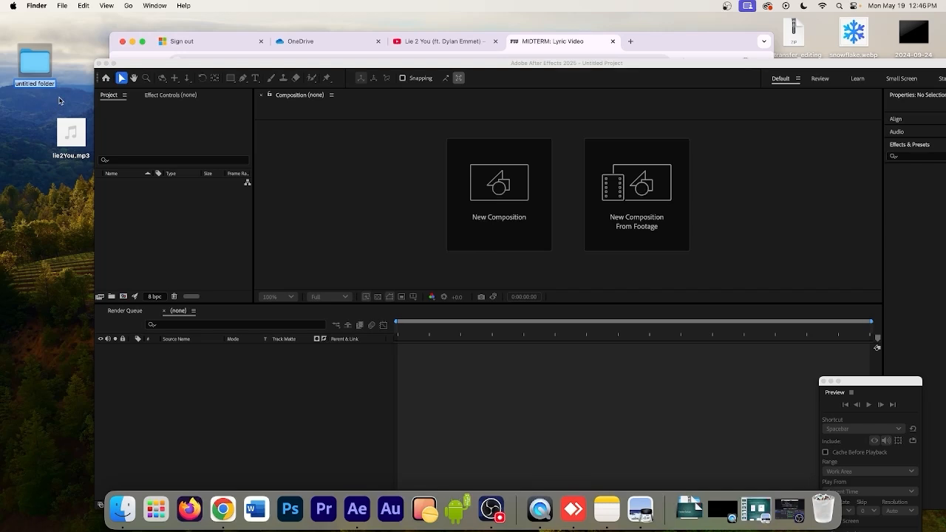
Name the new desktop folder with the student's first initial and surname followed by _Midterm, and open it.
text(JSchutte_Midterm)
key(Return)
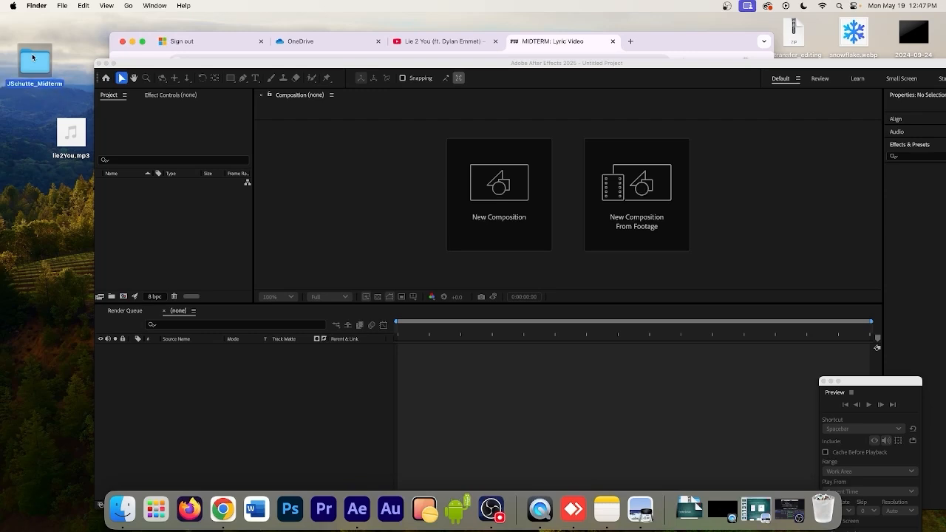
double_click(33, 60)
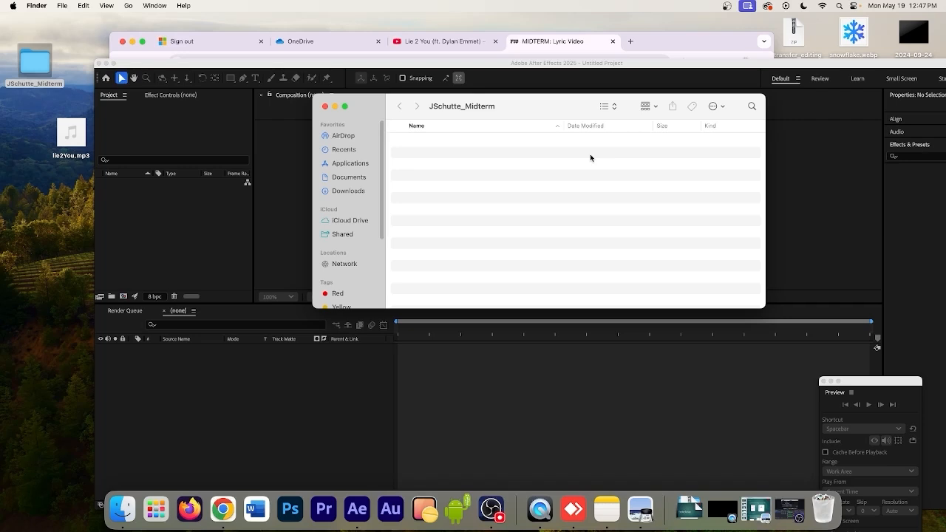
Create a folder named Assets inside the midterm folder.
right_click(438, 158)
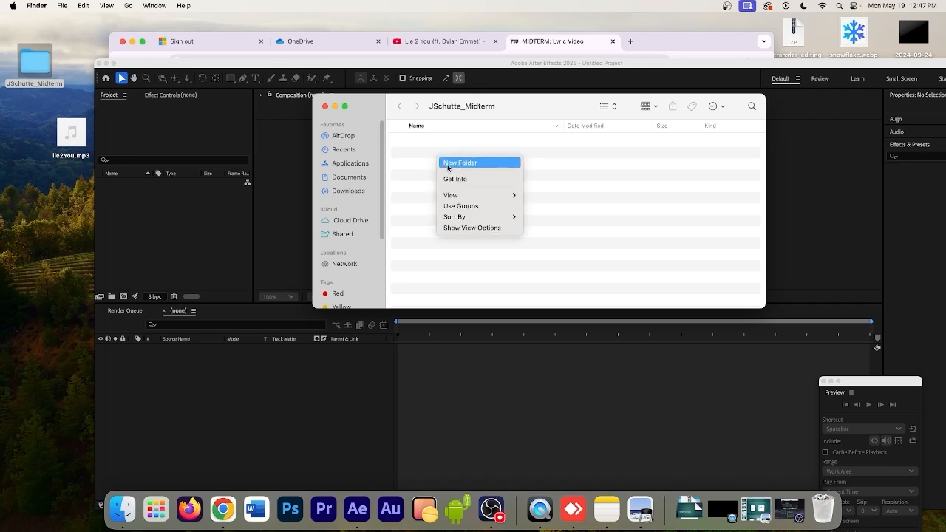
click(448, 164)
text(A)
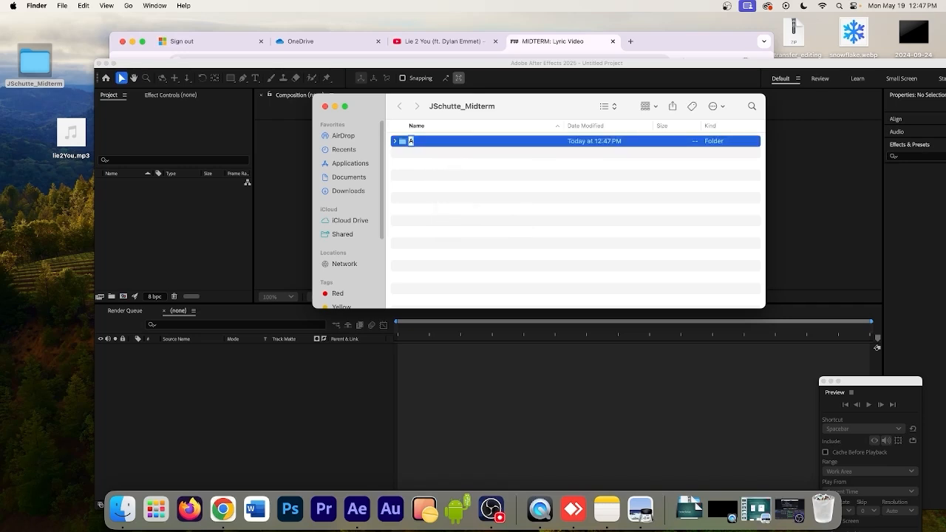
text(ssets)
Move lie2You.mp3 from the desktop into the Assets folder and return to the midterm folder.
double_click(414, 141)
drag(72, 137, 446, 165)
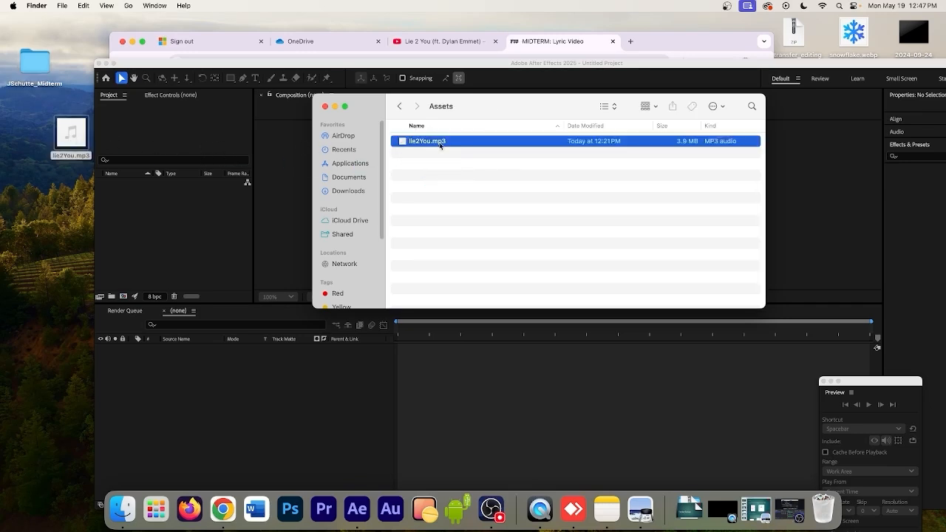
click(400, 108)
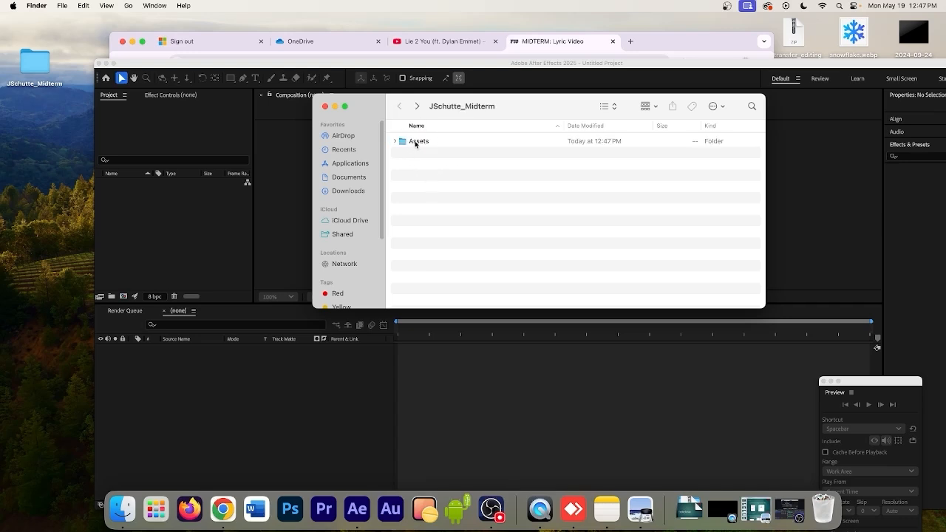
double_click(412, 142)
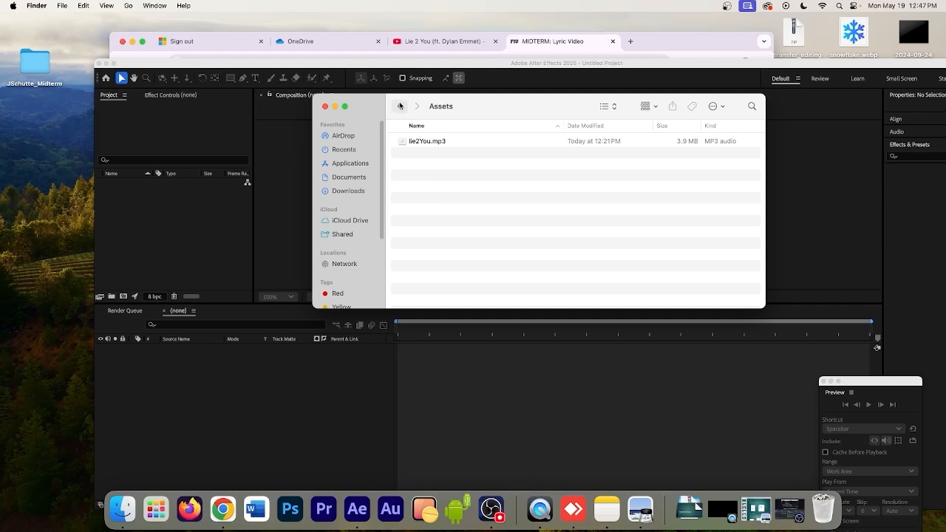
click(399, 106)
Create a folder named Project Files beside the Assets folder.
right_click(408, 160)
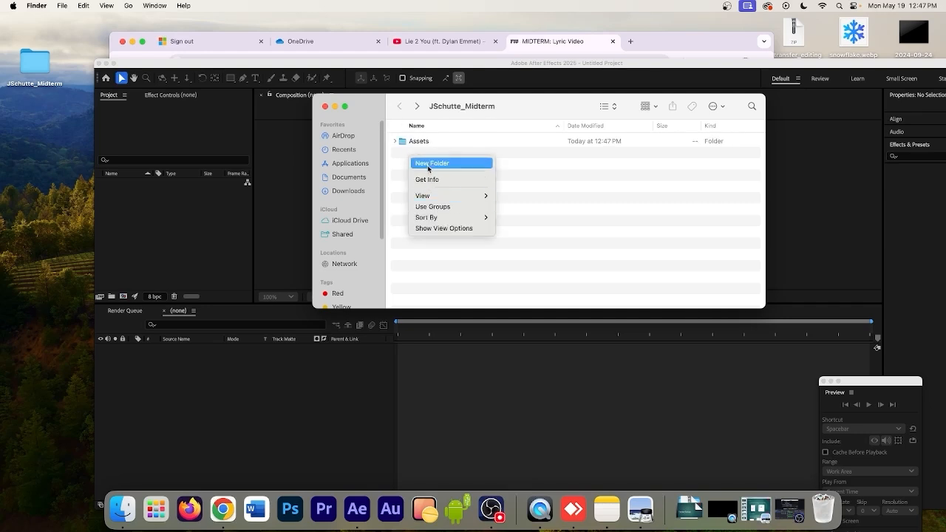
click(430, 165)
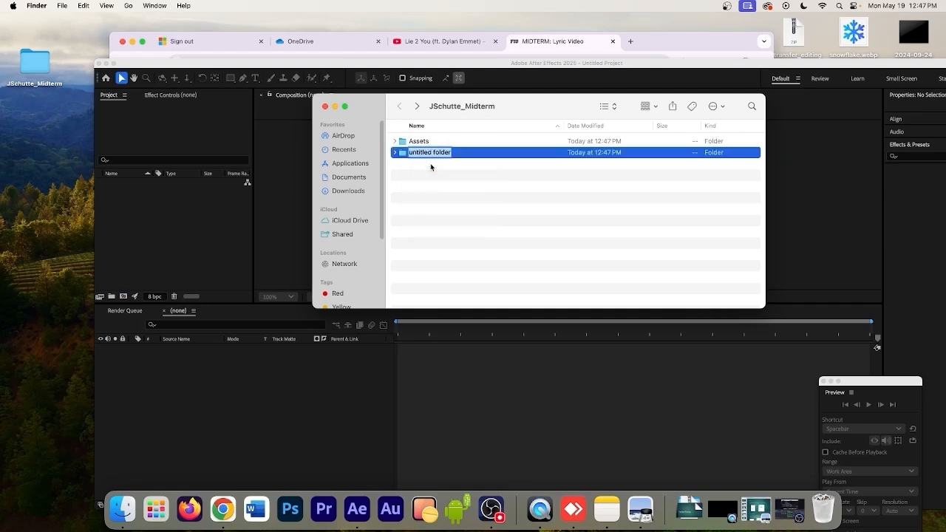
text(Project Files)
key(Return)
Create a third folder named Final Render inside the midterm folder.
right_click(404, 169)
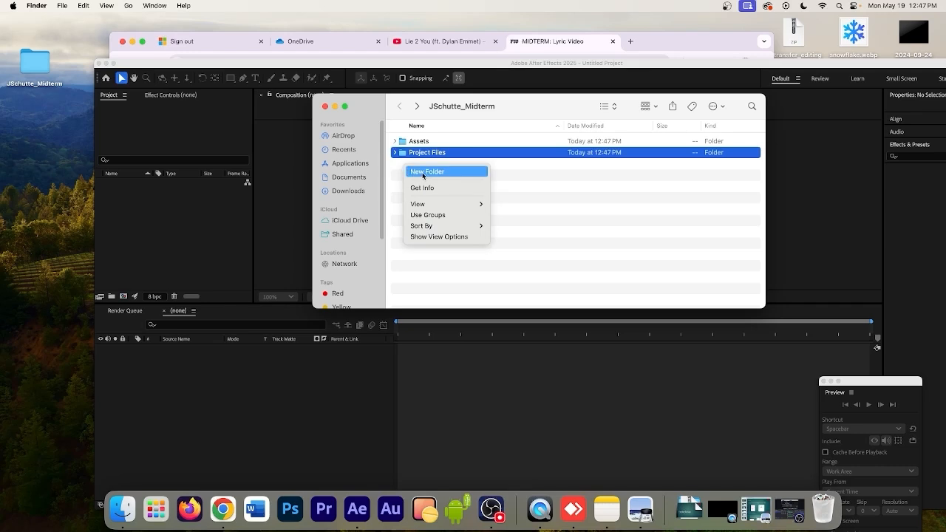
click(422, 174)
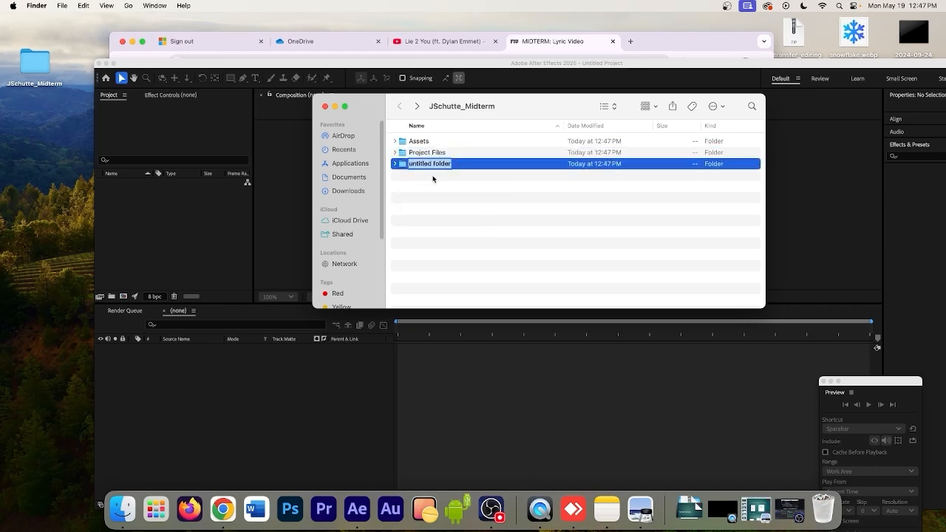
text(Final Rendde)
key(BackSpace)
key(BackSpace)
text(er)
key(Return)
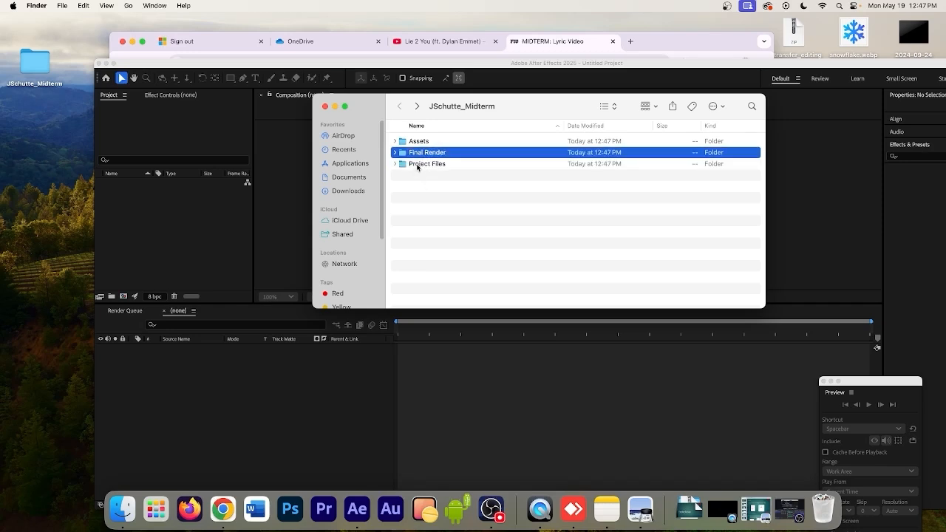
click(417, 166)
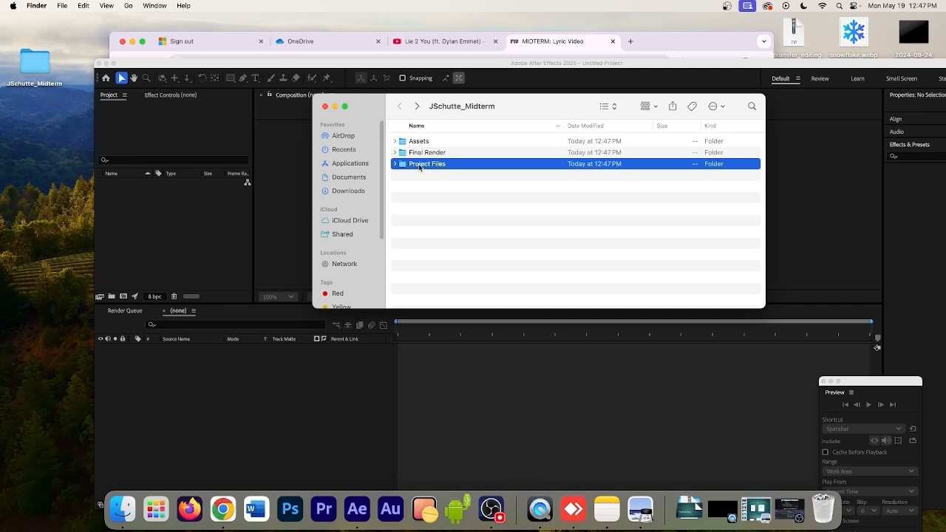
Switch to After Effects and start saving the project under a new name, choosing the midterm folder's Project Files folder as the location.
click(272, 66)
click(82, 6)
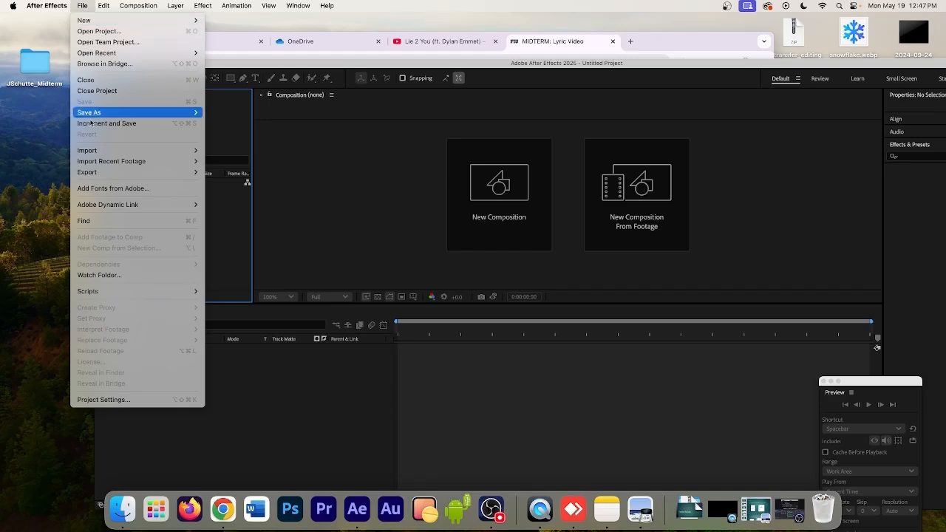
mouse_move(114, 117)
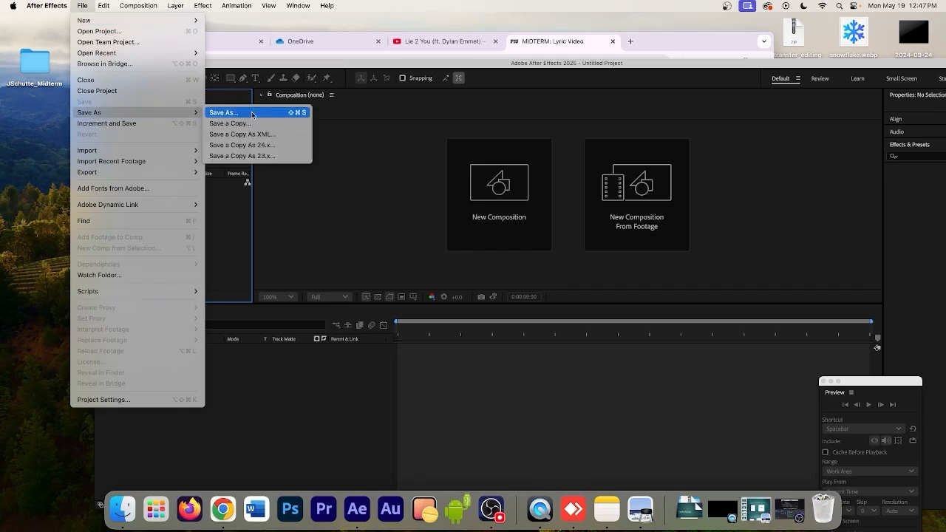
click(252, 113)
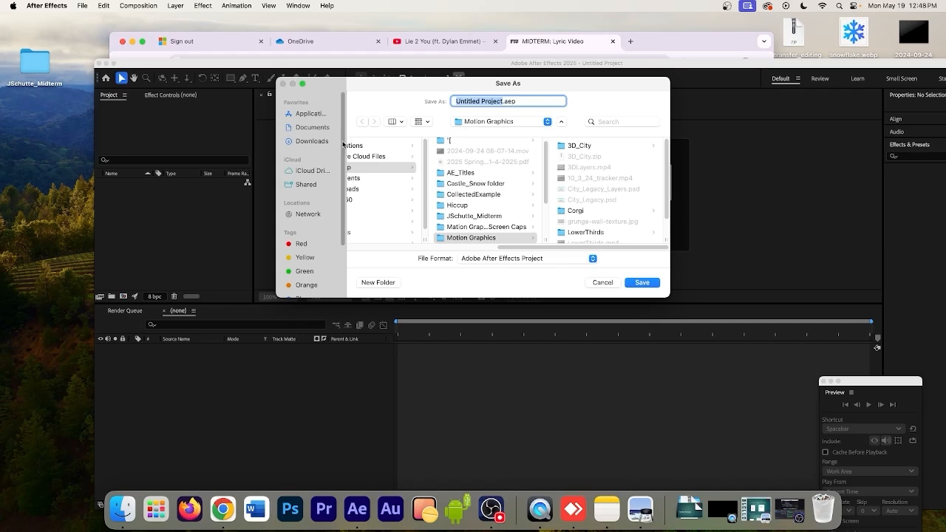
mouse_move(503, 248)
mouse_down()
mouse_move(319, 237)
mouse_move(519, 256)
mouse_up()
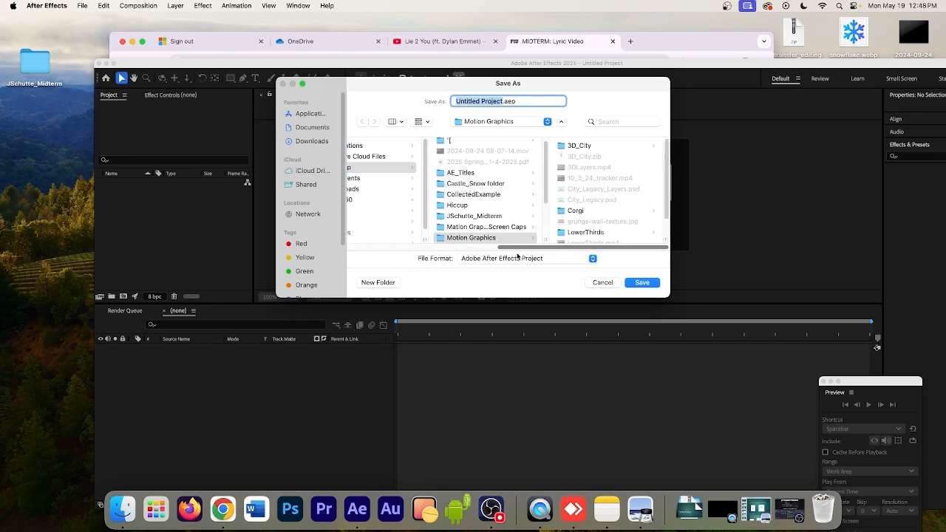
scroll(483, 199, down, 3)
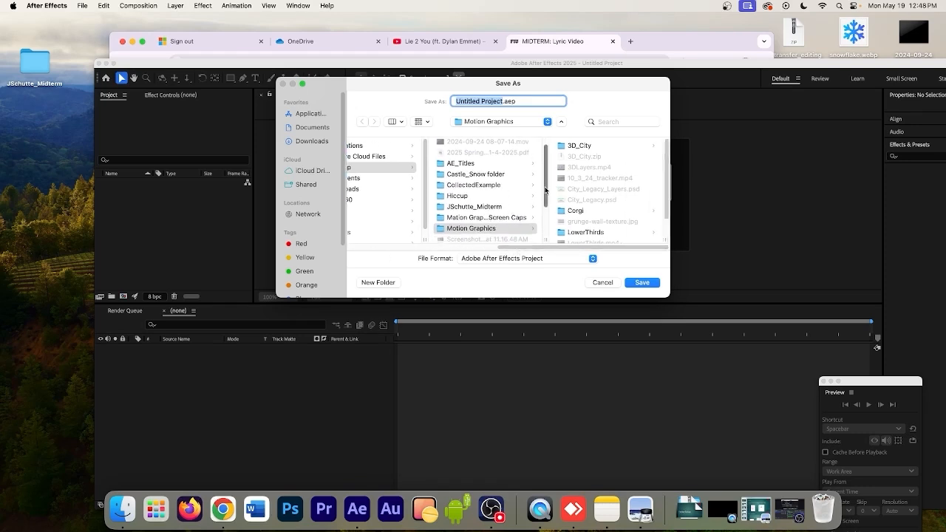
click(471, 193)
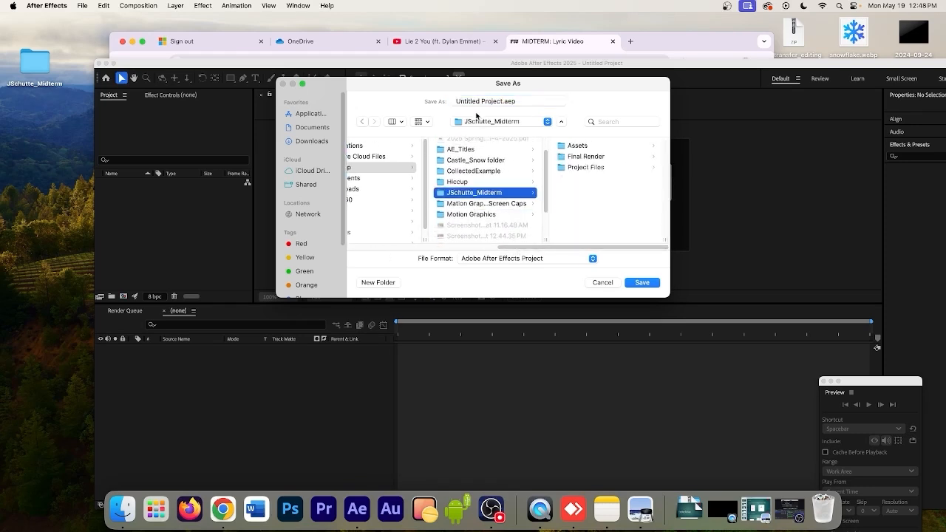
click(584, 168)
Name the project with the student's first initial and surname followed by _Midterm, and save it in the Project Files folder.
click(502, 100)
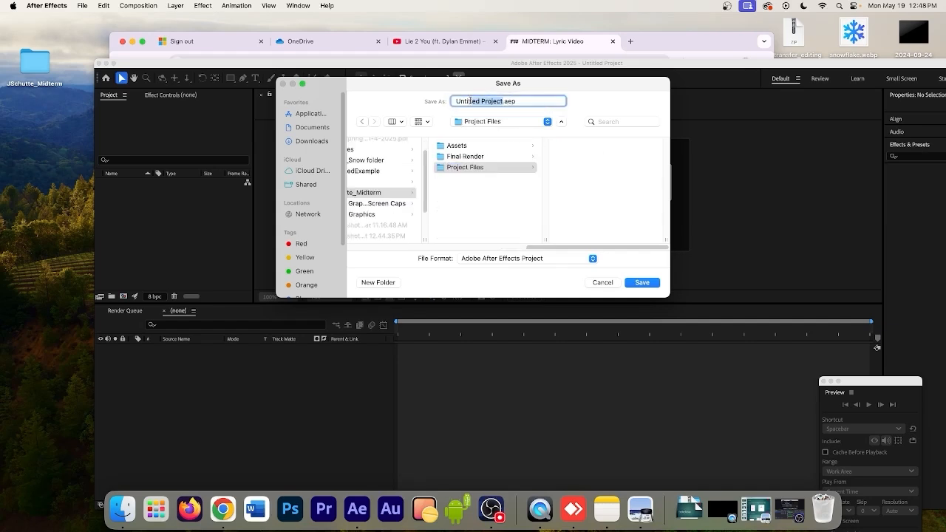
text(JSchutte_Midterm)
click(509, 200)
click(506, 167)
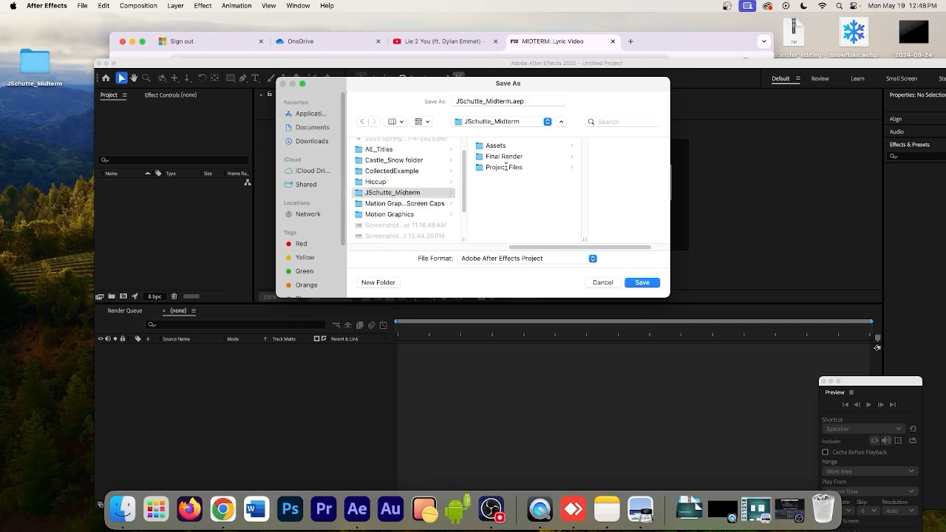
click(641, 282)
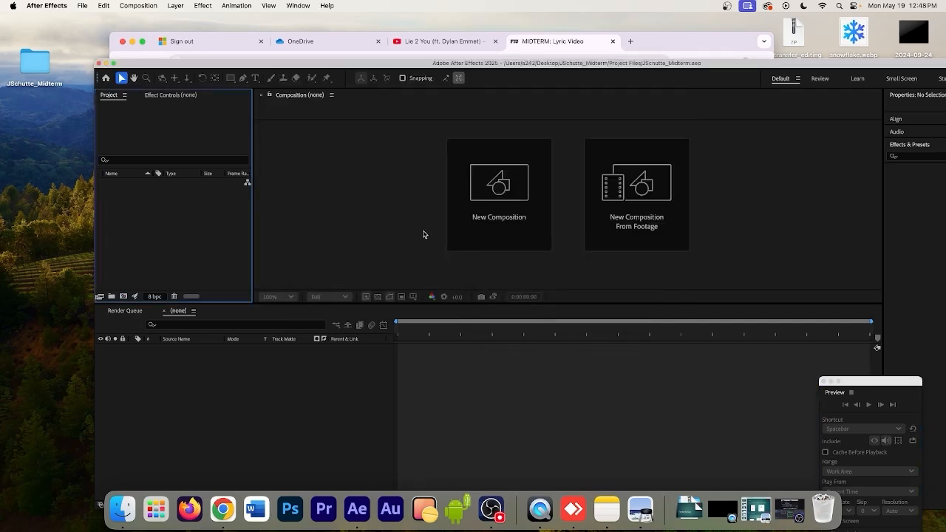
Import lie2You.mp3 from the midterm folder's Assets folder into the project as footage.
drag(245, 67, 234, 54)
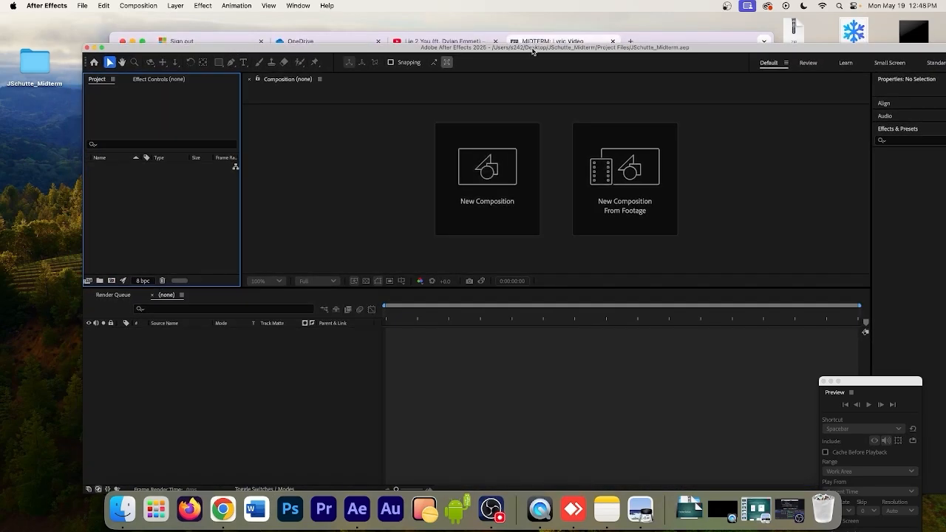
drag(532, 50, 502, 45)
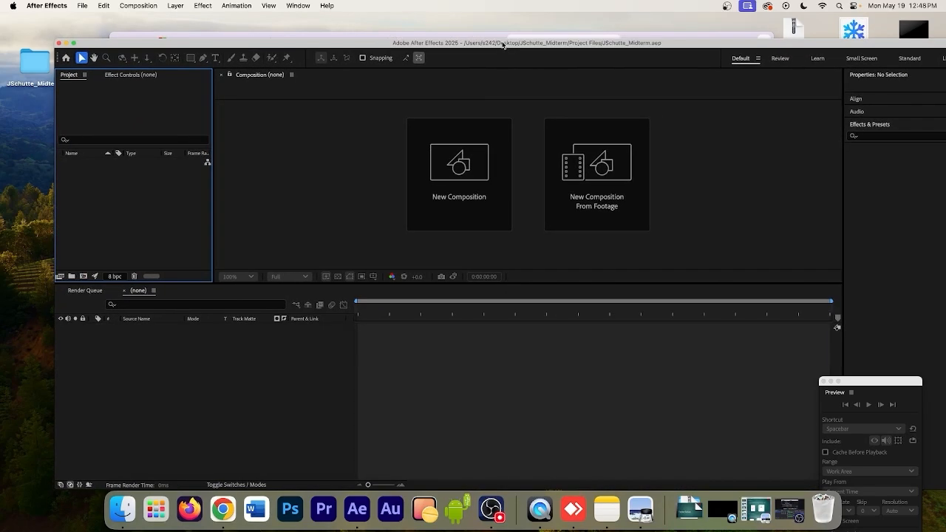
click(82, 5)
mouse_move(111, 150)
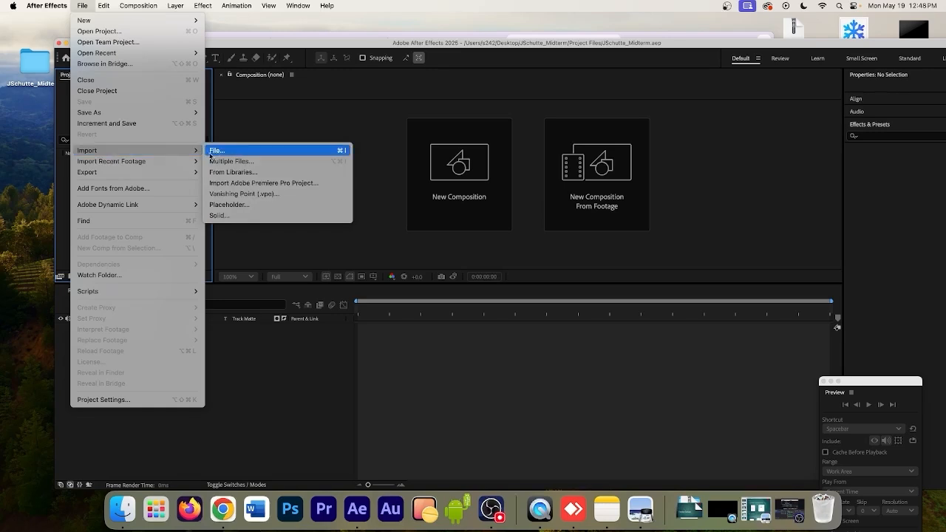
click(217, 150)
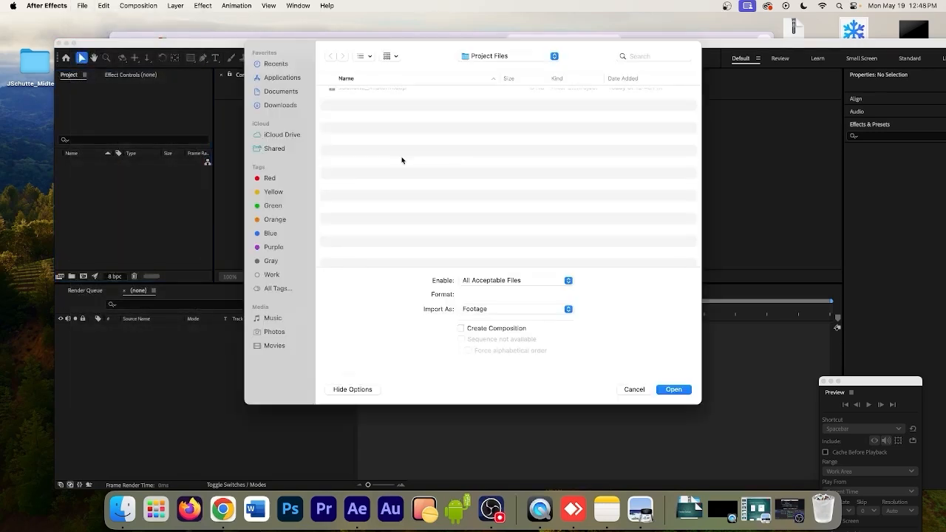
click(488, 56)
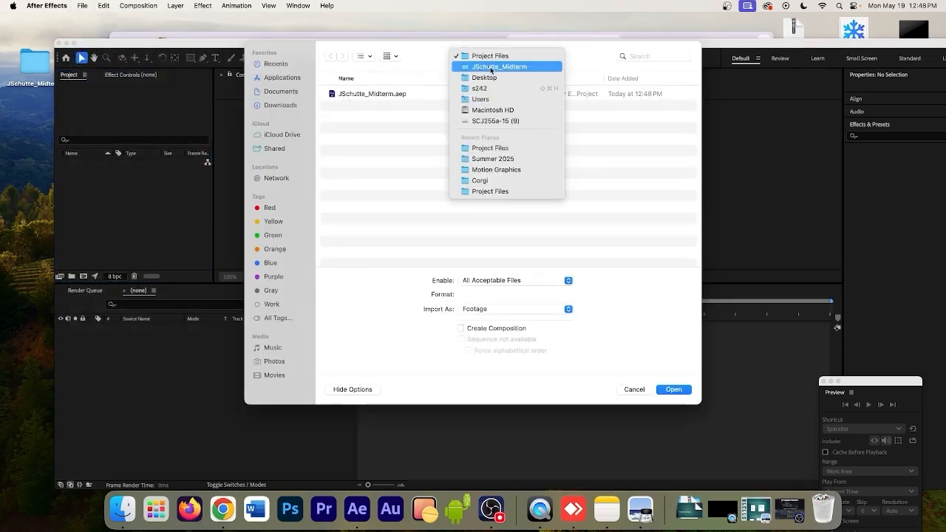
click(489, 67)
double_click(343, 95)
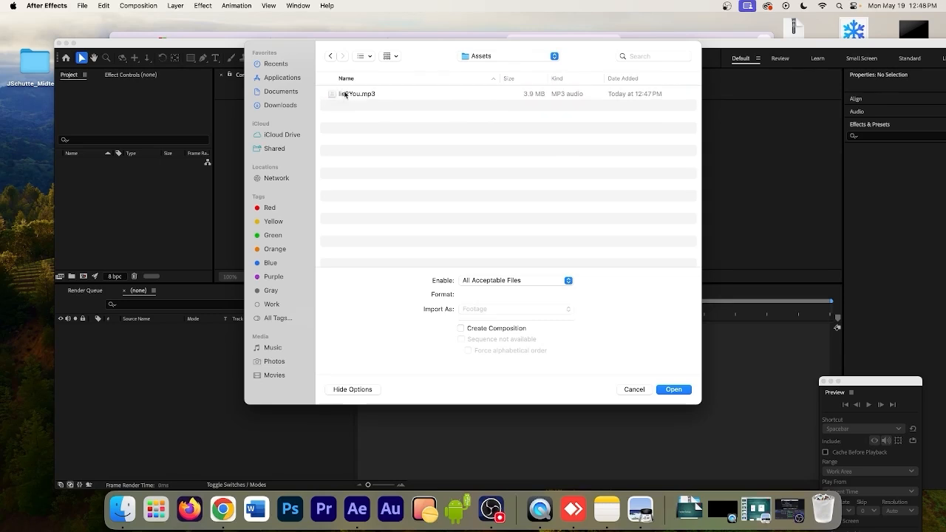
click(344, 94)
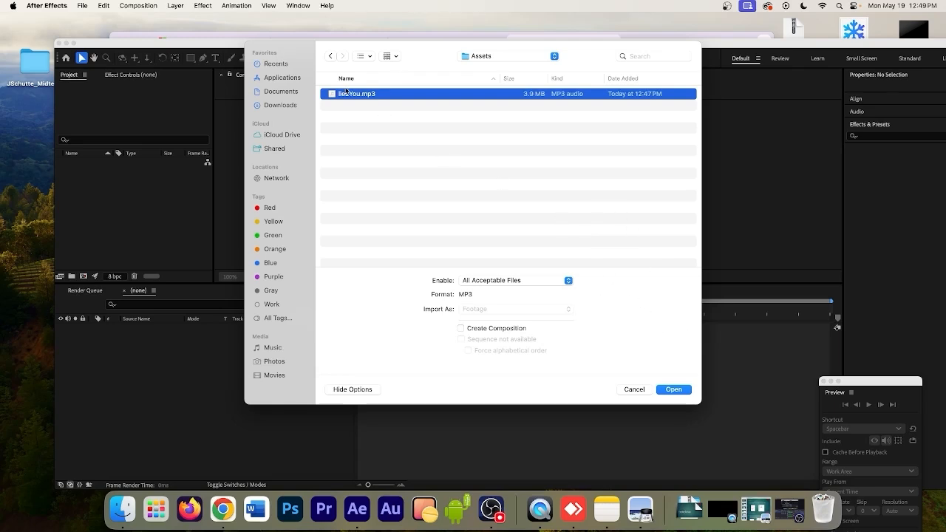
click(673, 389)
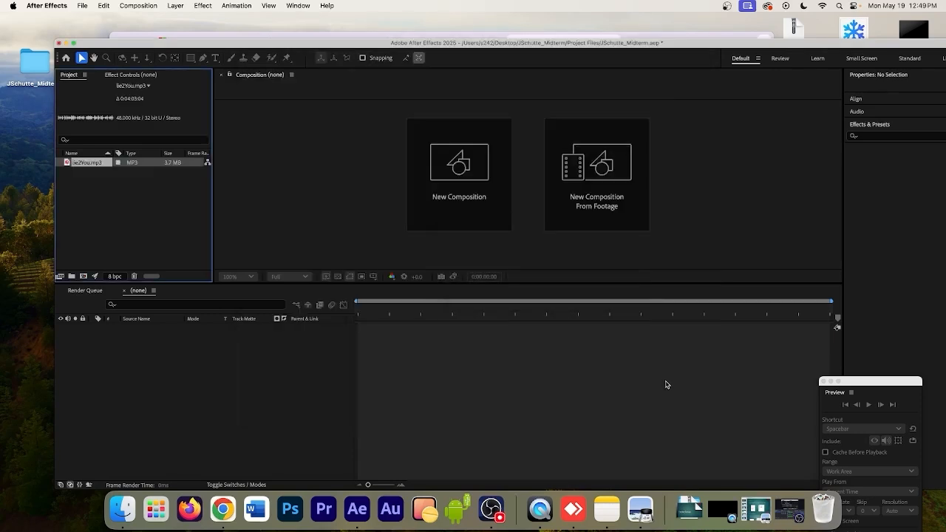
Start a new composition and name it with the student's first initial and surname followed by _Midterm.
click(88, 164)
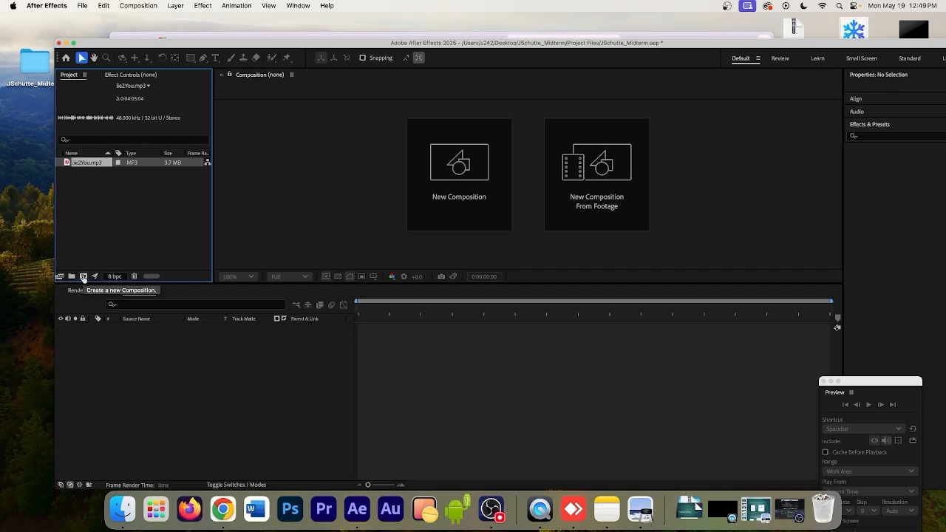
click(83, 277)
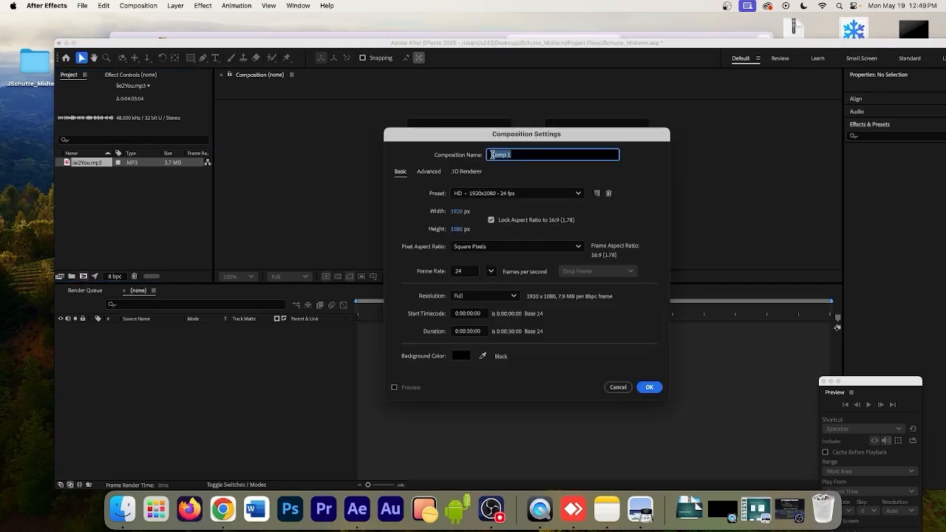
key(BackSpace)
text(JSchutte_Mid)
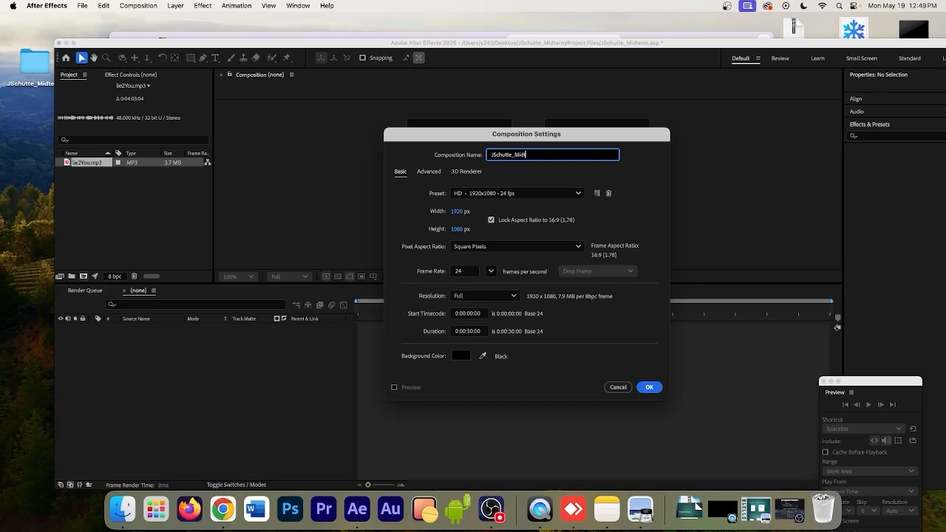
text(term)
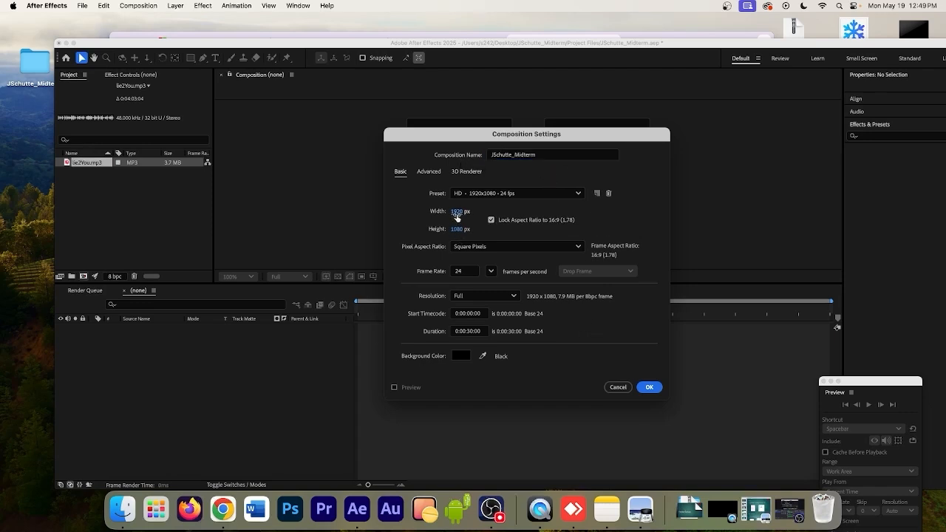
Set the new composition's frame rate to 29.97 frames per second and create it.
click(492, 272)
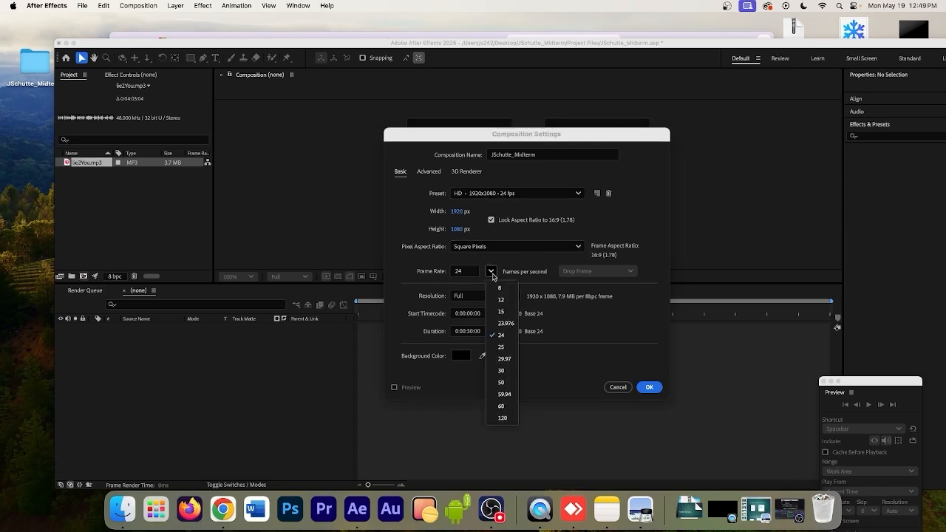
click(503, 360)
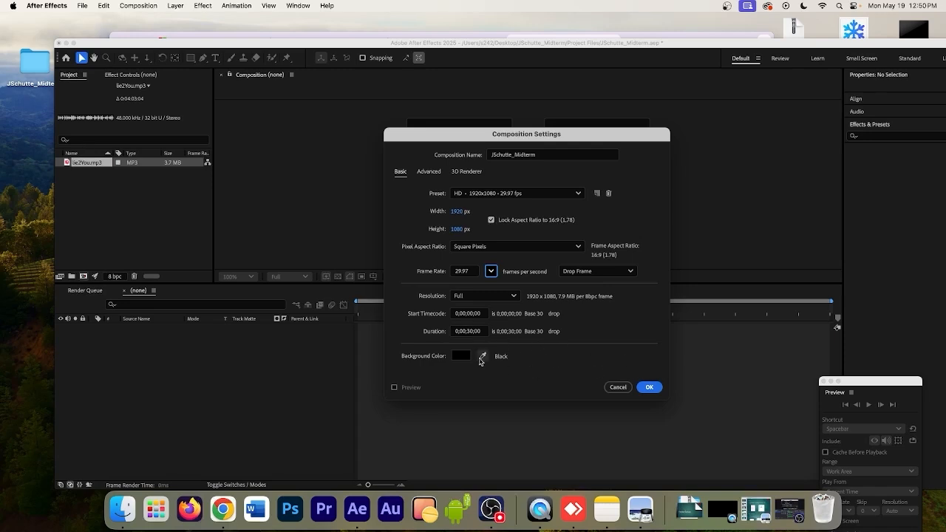
click(648, 388)
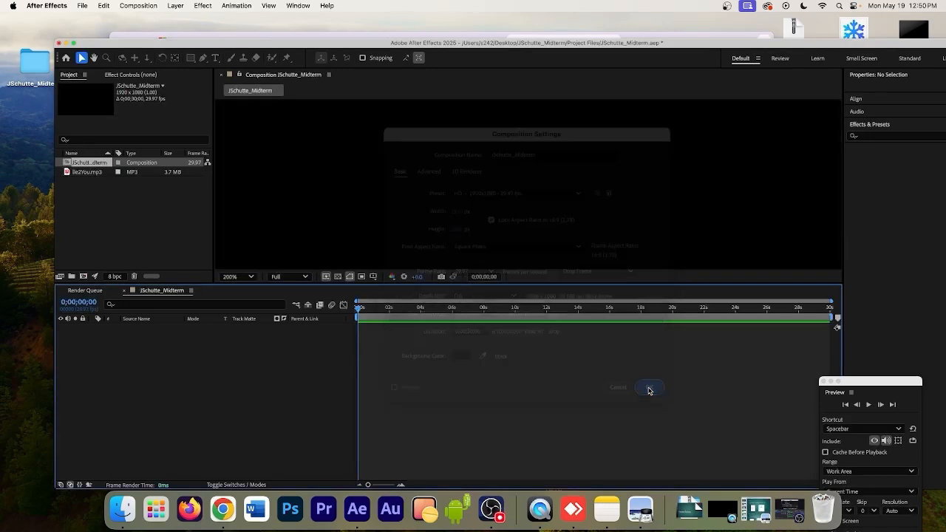
Add the lie2You.mp3 footage to the midterm composition's timeline as a layer.
scroll(495, 205, down, 6)
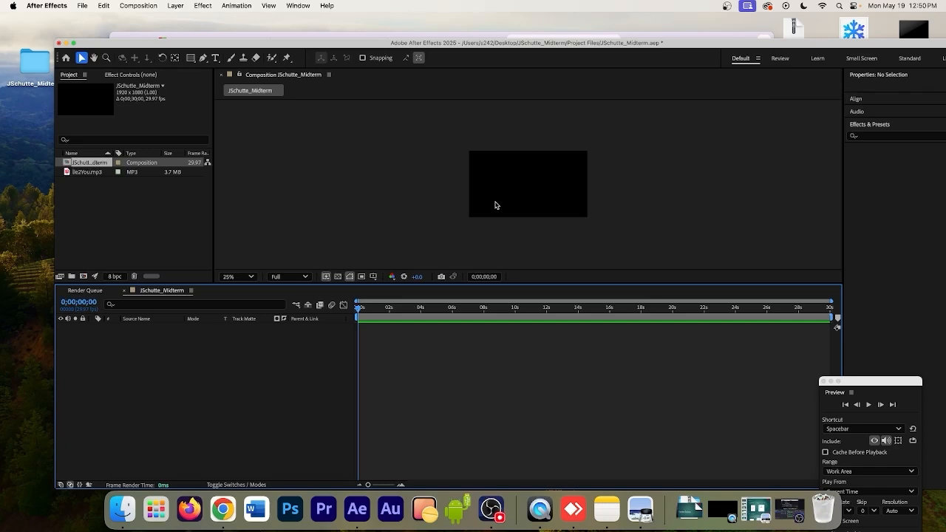
scroll(495, 205, up, 8)
scroll(495, 207, down, 1)
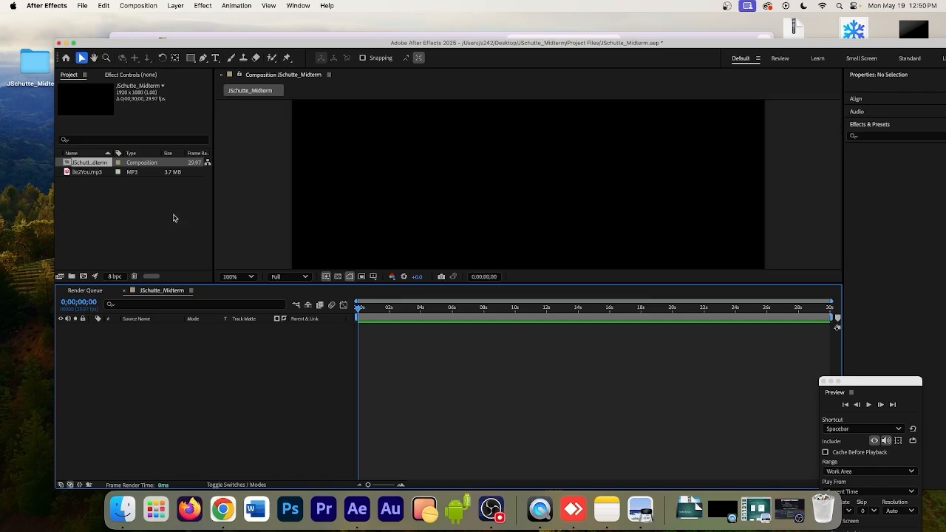
click(158, 218)
click(85, 163)
drag(88, 175, 130, 275)
drag(126, 295, 158, 346)
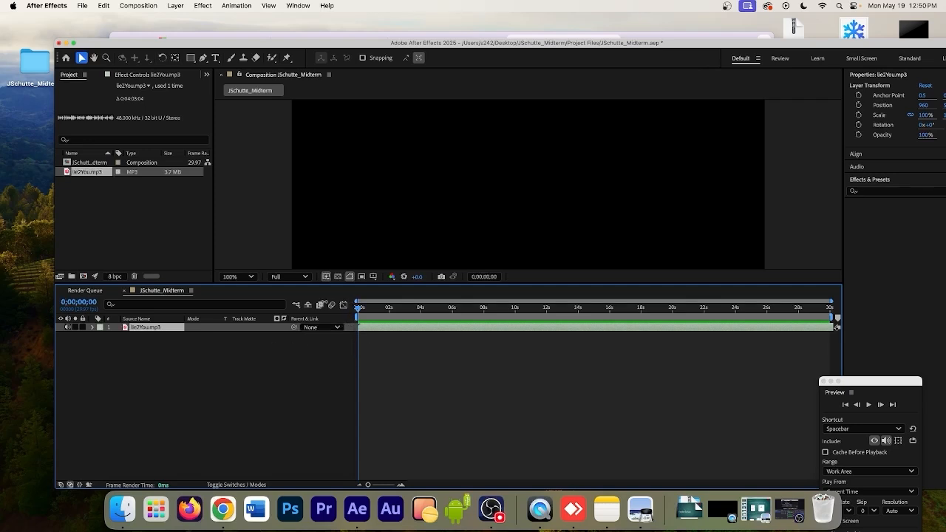
click(356, 340)
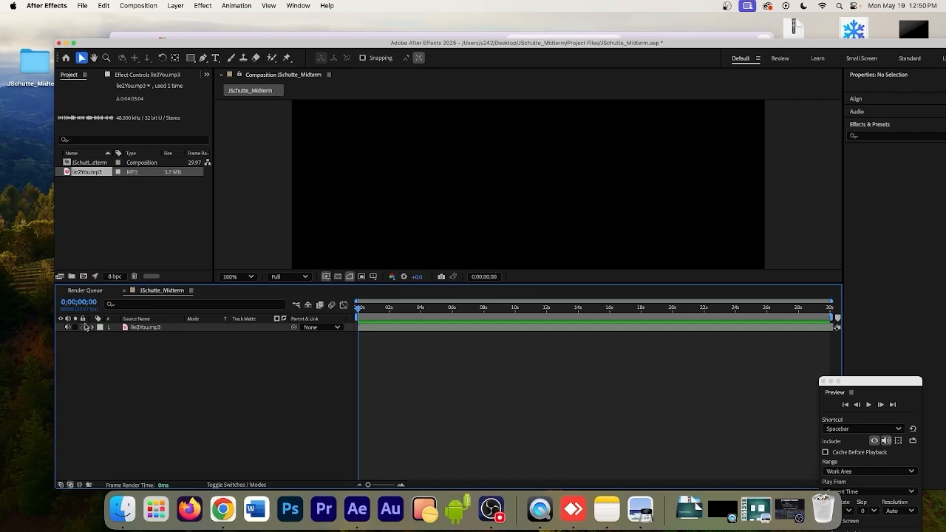
Expand the lie2You.mp3 layer's Audio properties and display its waveform in the timeline.
click(202, 330)
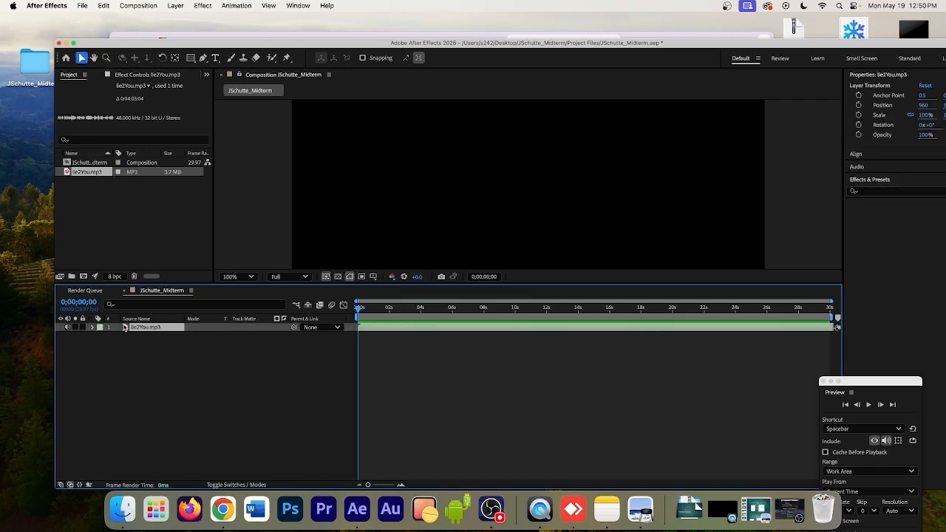
click(93, 328)
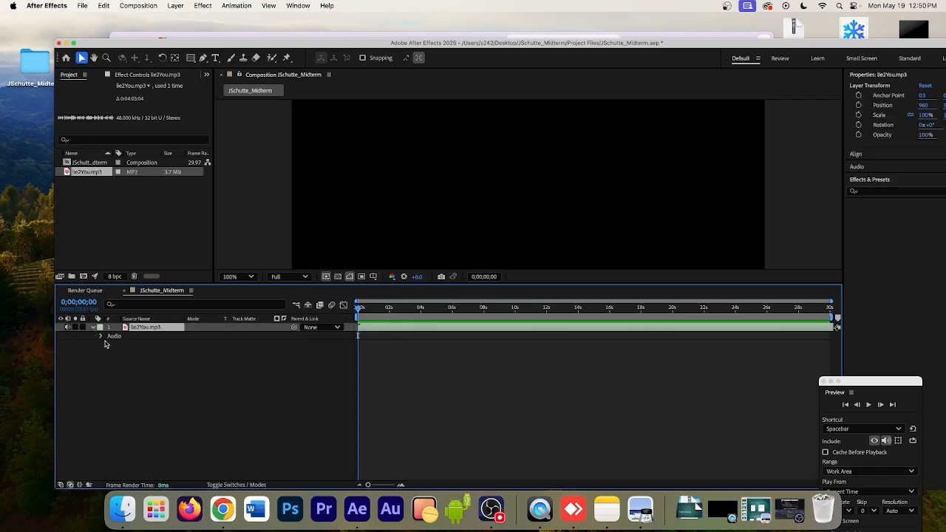
click(102, 336)
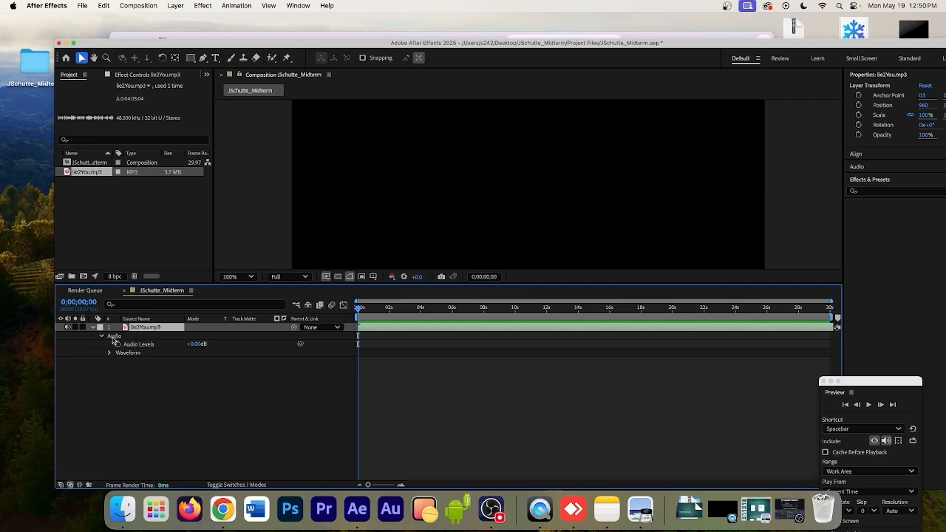
click(111, 336)
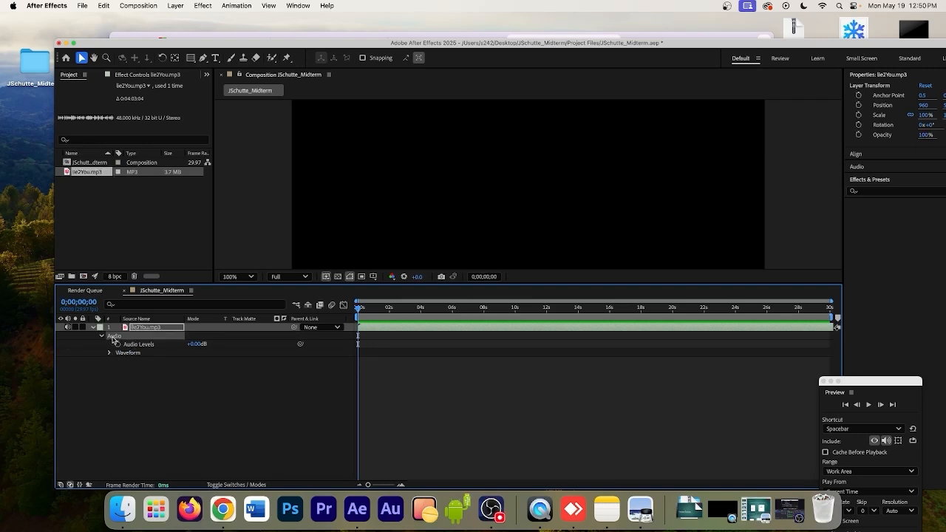
click(139, 346)
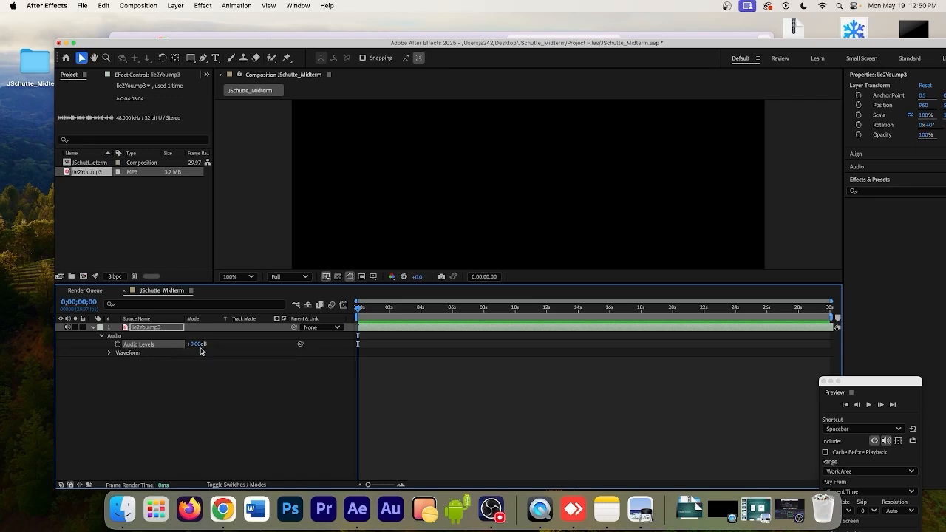
click(124, 356)
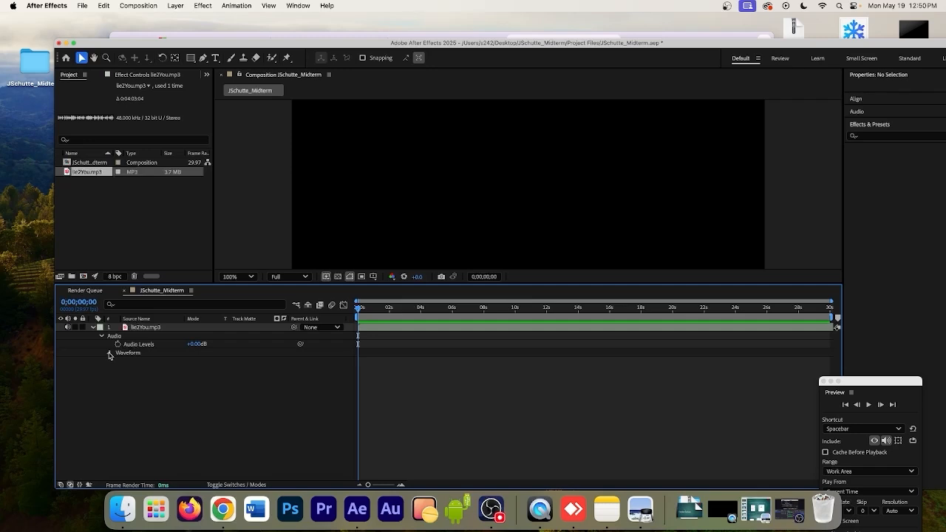
click(109, 354)
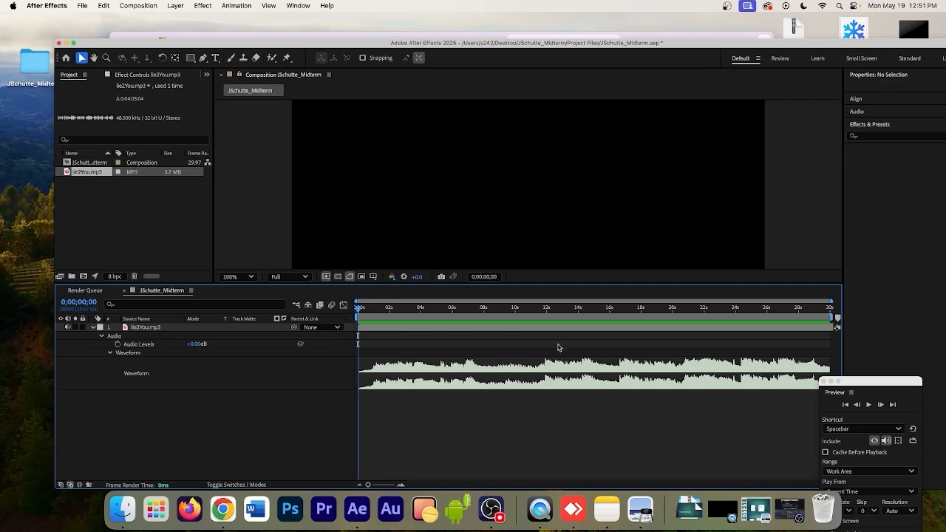
Move the floating Preview panel clear of the timeline and shift the main program window up to reveal it fully.
click(855, 383)
drag(855, 383, 879, 186)
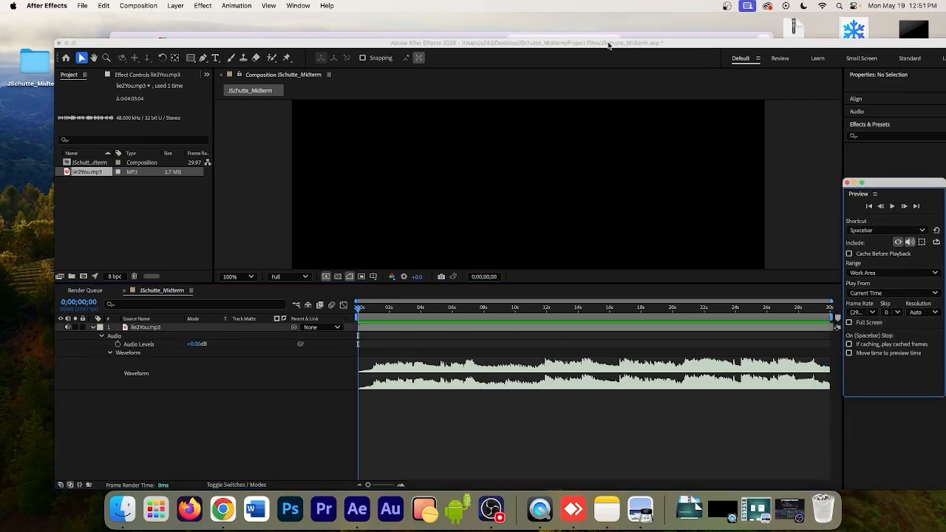
drag(608, 45, 577, 23)
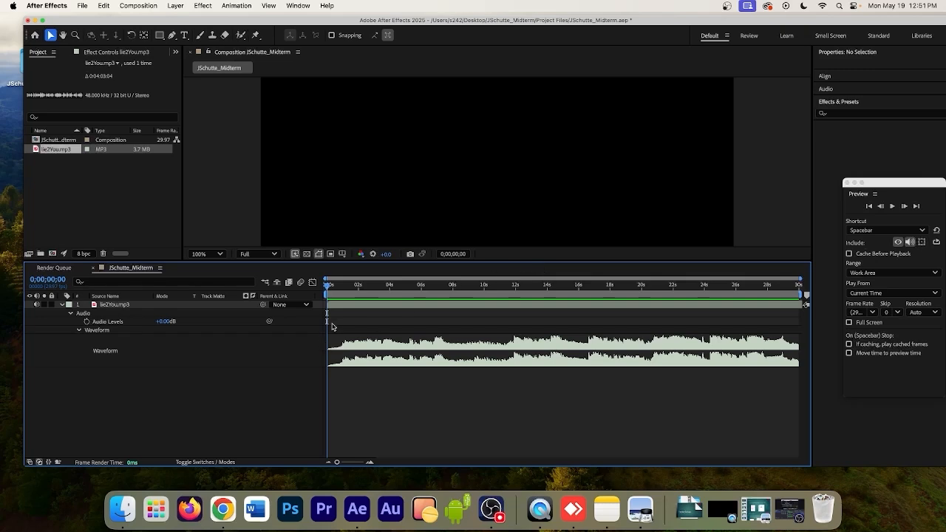
Play the song from the start, stop it, and move the playhead to 0;00;02;06.
click(893, 206)
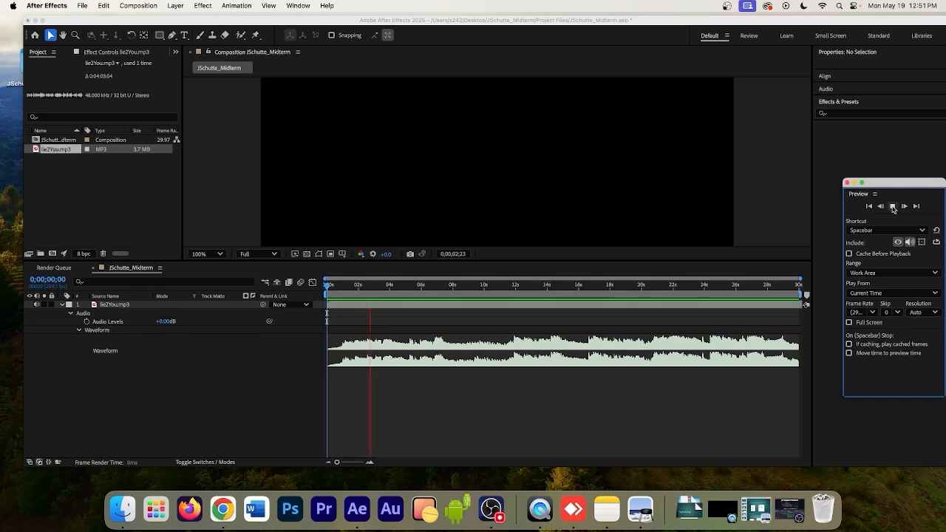
click(892, 207)
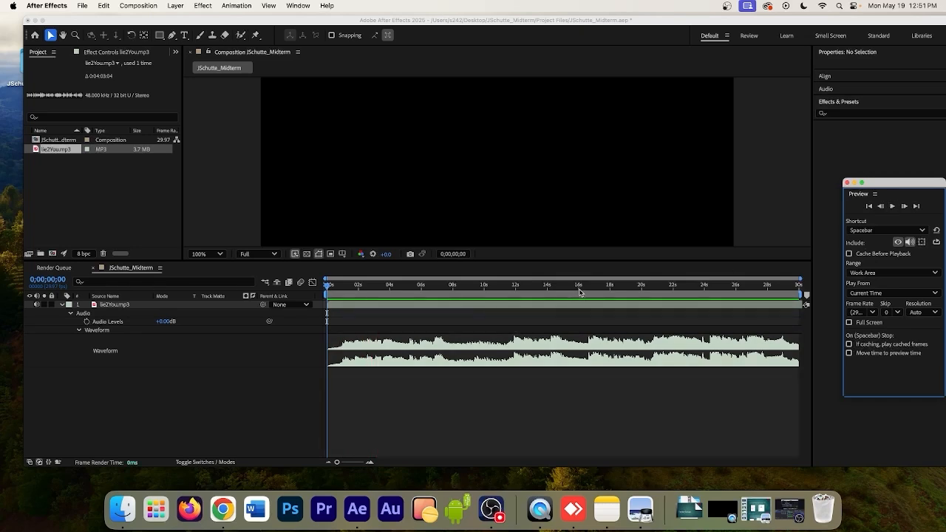
click(327, 287)
drag(328, 287, 361, 294)
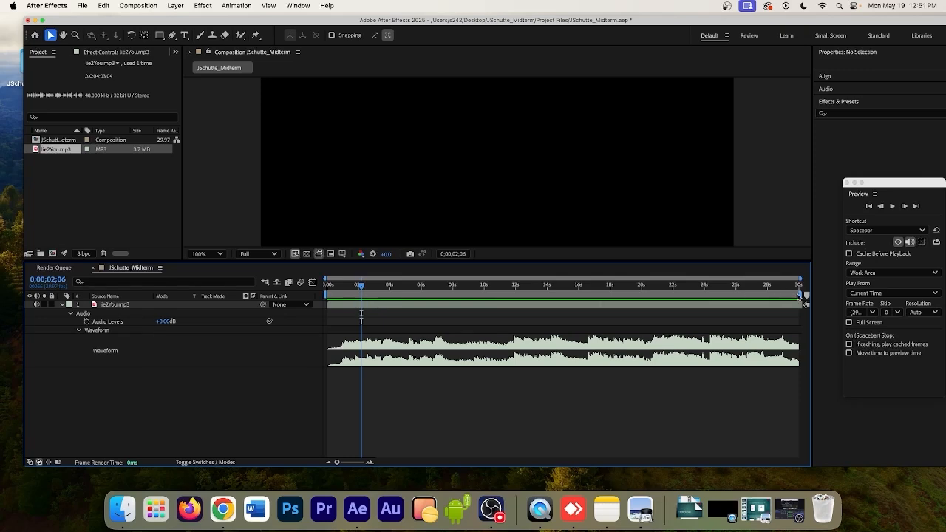
Zoom the timeline in on the song's opening seconds and preview the audio from 0;00;01;23.
drag(800, 279, 510, 277)
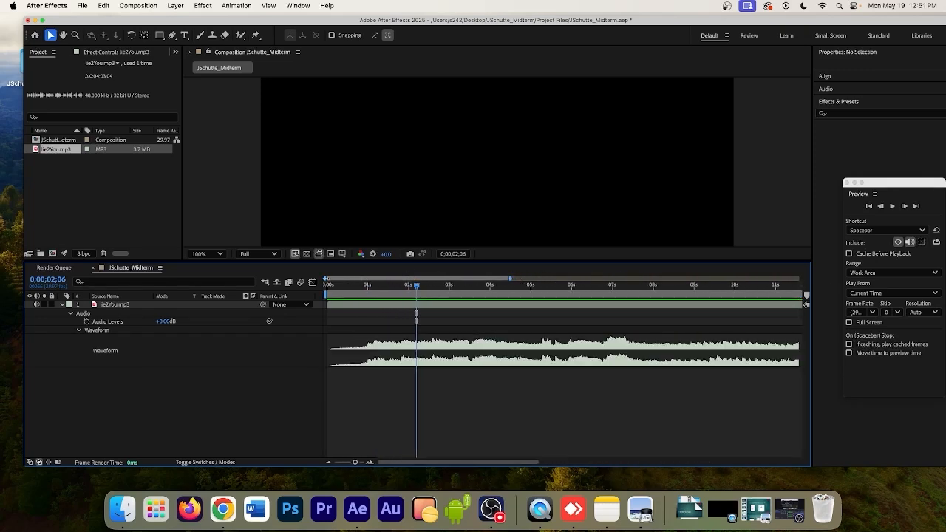
drag(325, 278, 341, 278)
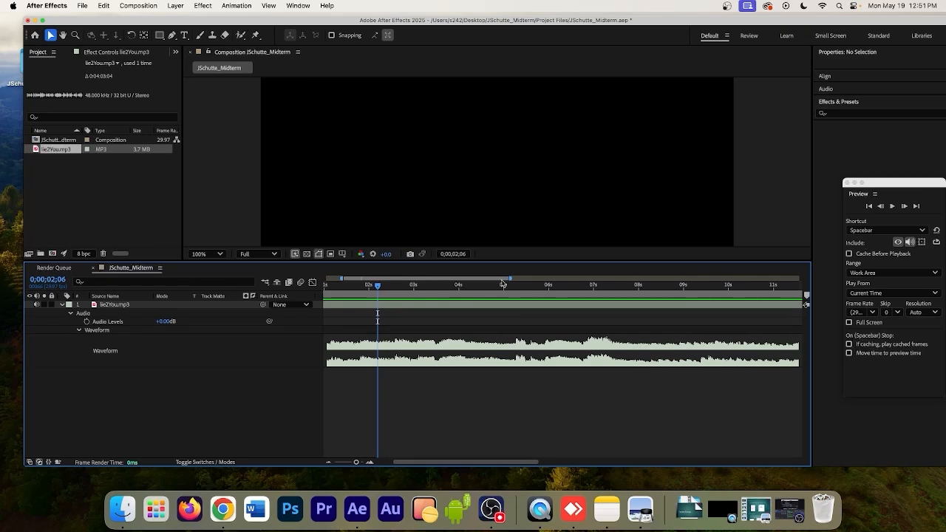
drag(510, 279, 386, 292)
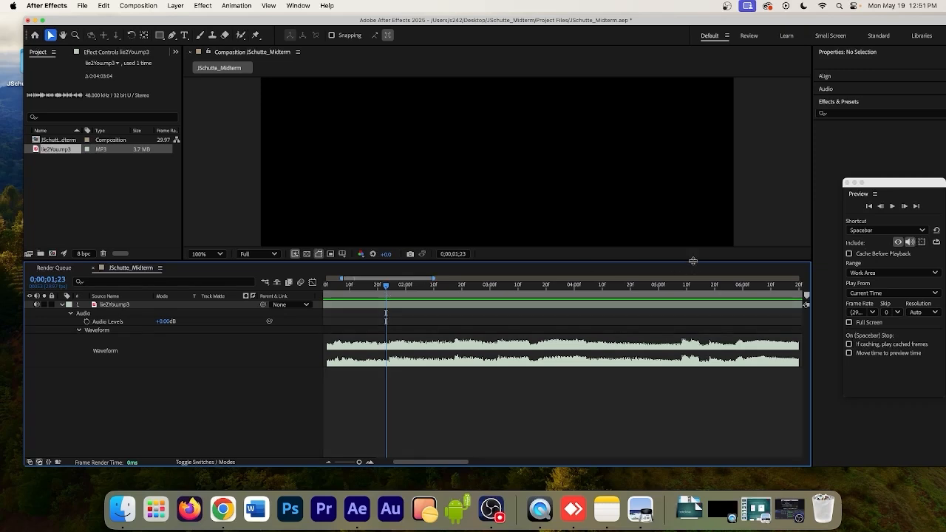
click(892, 207)
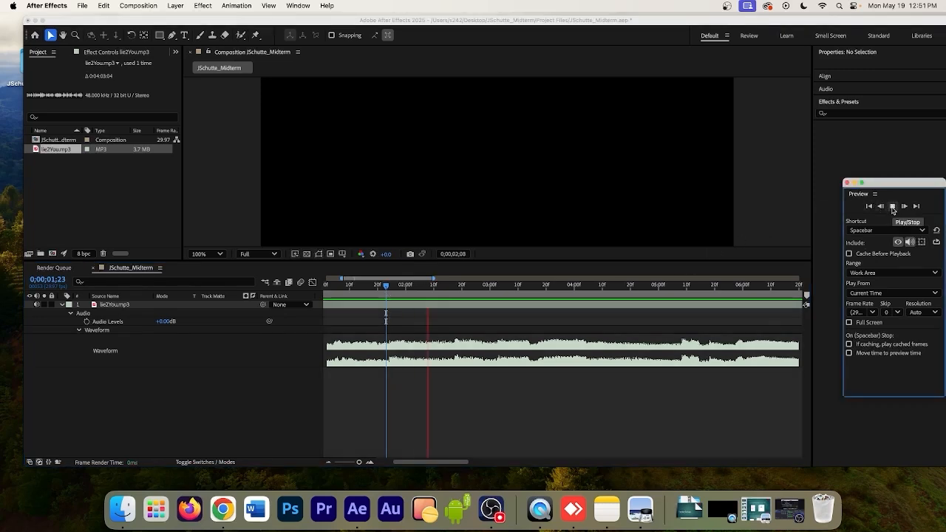
click(891, 209)
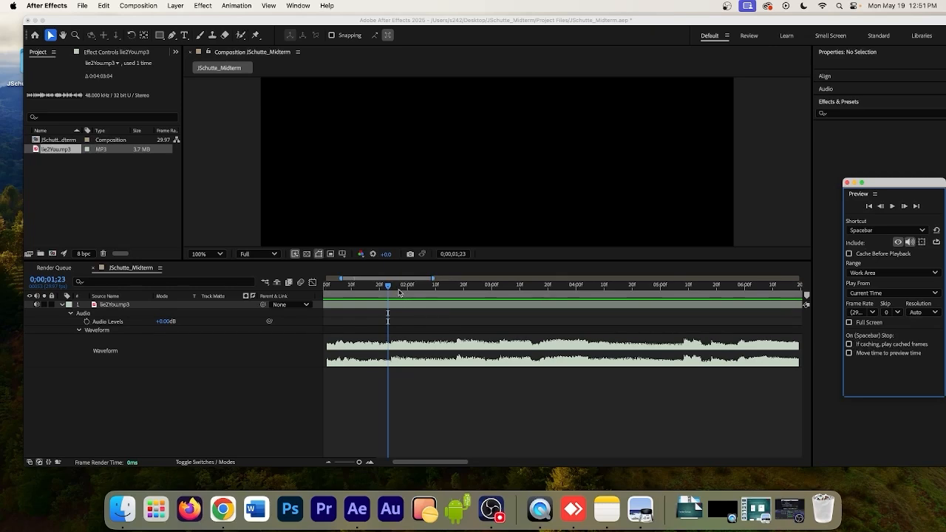
Zoom the timeline in further, move the playhead to 0;00;02;17, and preview the audio from there.
drag(392, 291, 406, 278)
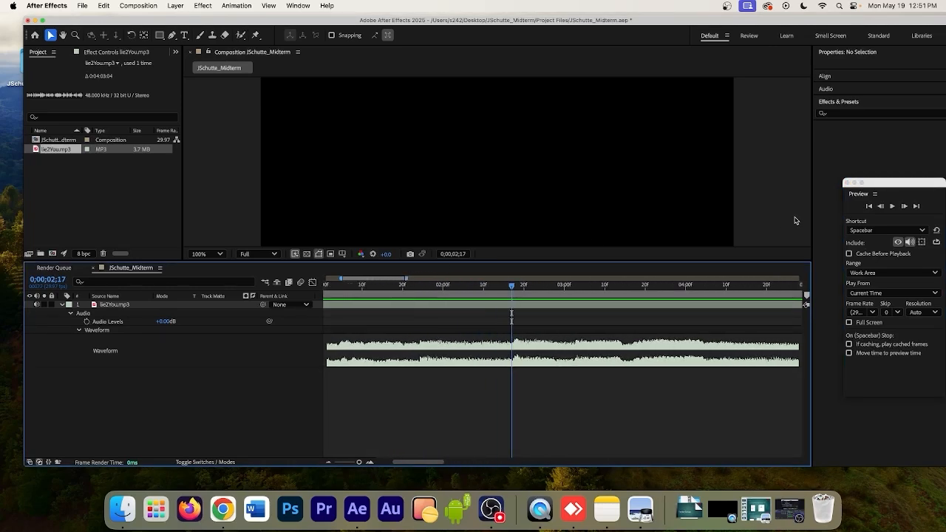
click(892, 206)
click(892, 206)
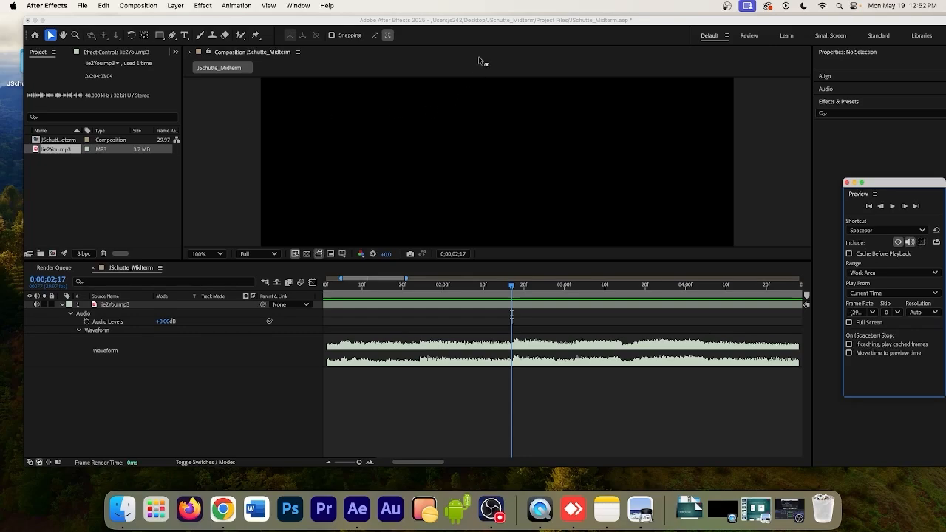
Switch to the song's YouTube page in Chrome and copy "Lie 2 You (ft. Dylan Emmet) – Leonell Cassio" from the video title.
drag(479, 24, 476, 112)
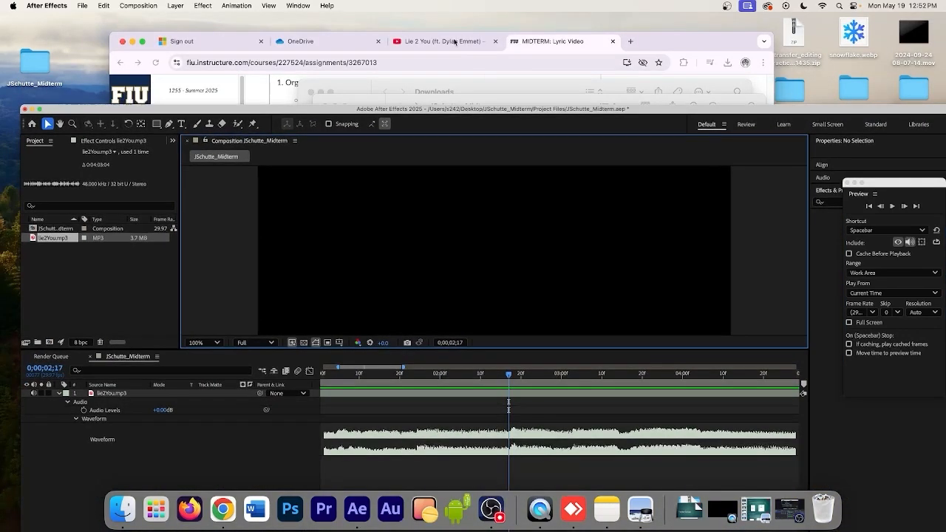
click(452, 41)
scroll(325, 194, down, 5)
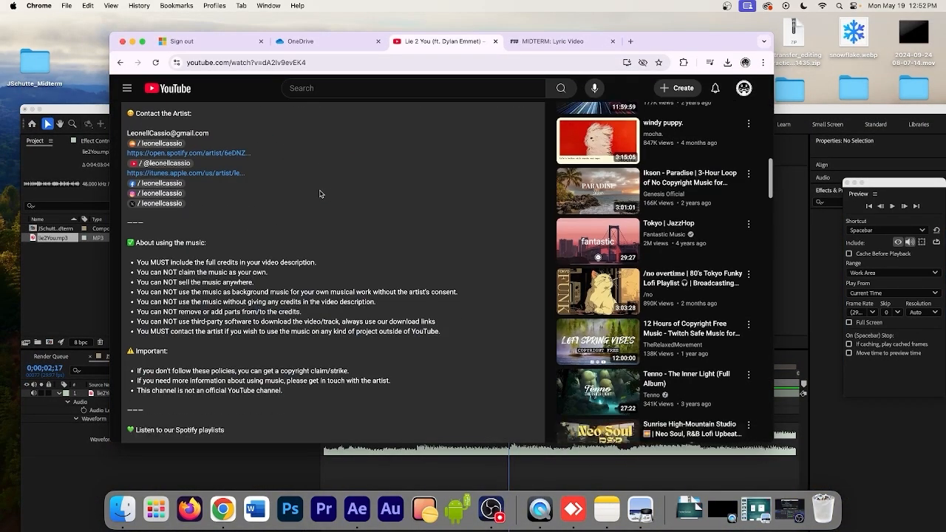
scroll(323, 194, up, 15)
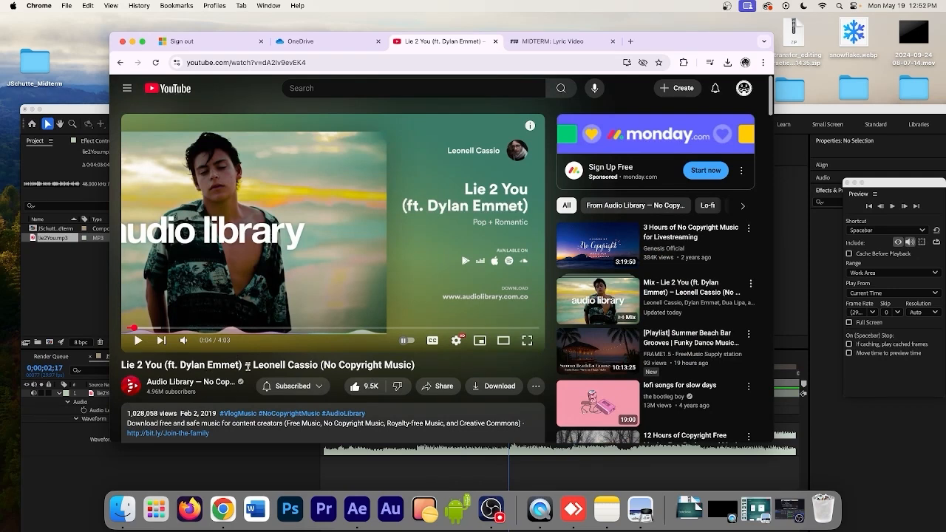
drag(326, 364, 112, 367)
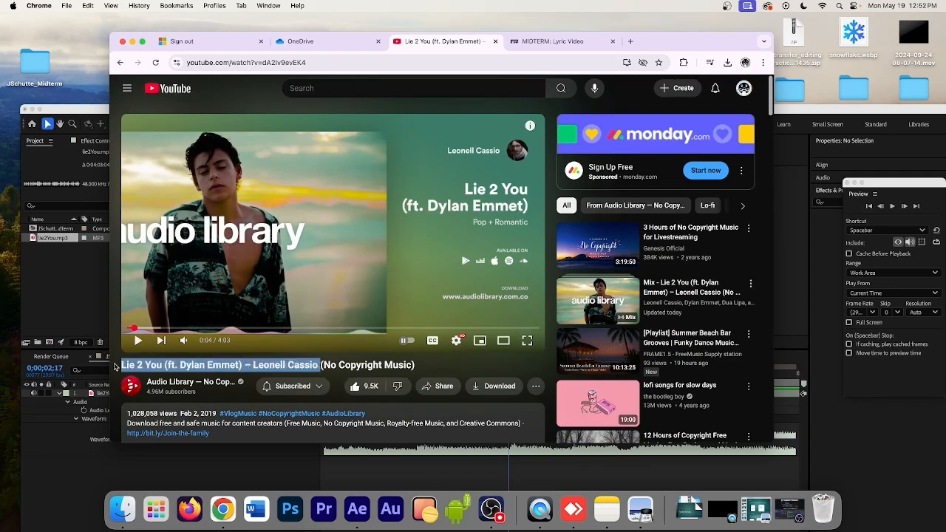
key(super+c)
Search Google in a new tab for "Lie 2 You (ft. Dylan Emmet) – Leonell Cassio lyrics" and open the Genius result.
click(631, 41)
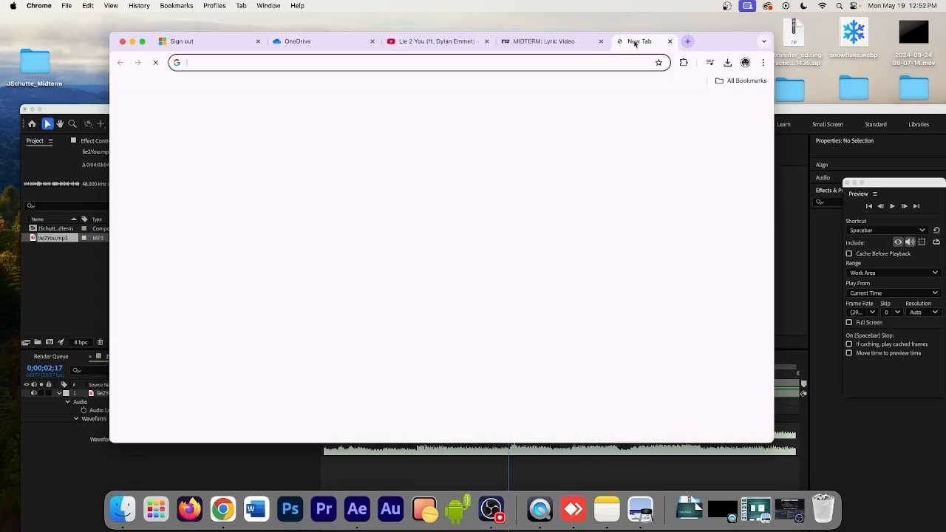
key(super+v)
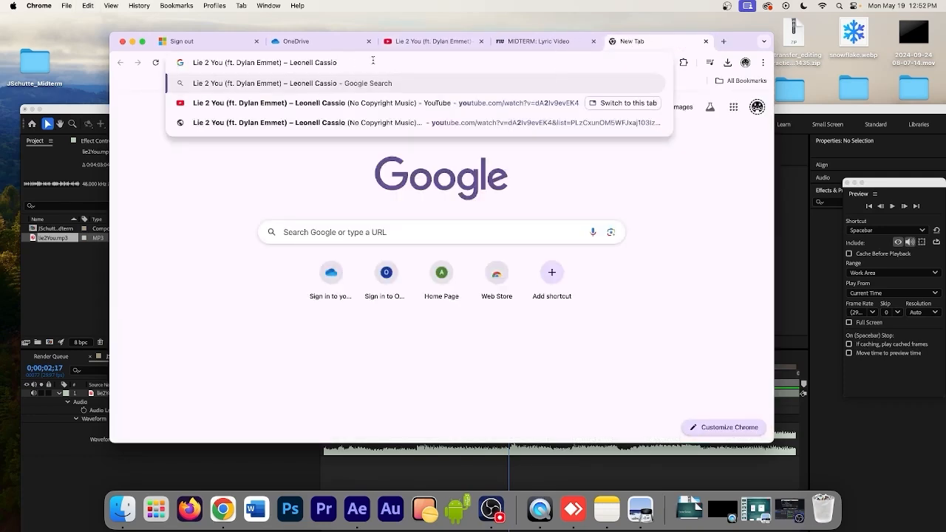
text(ly)
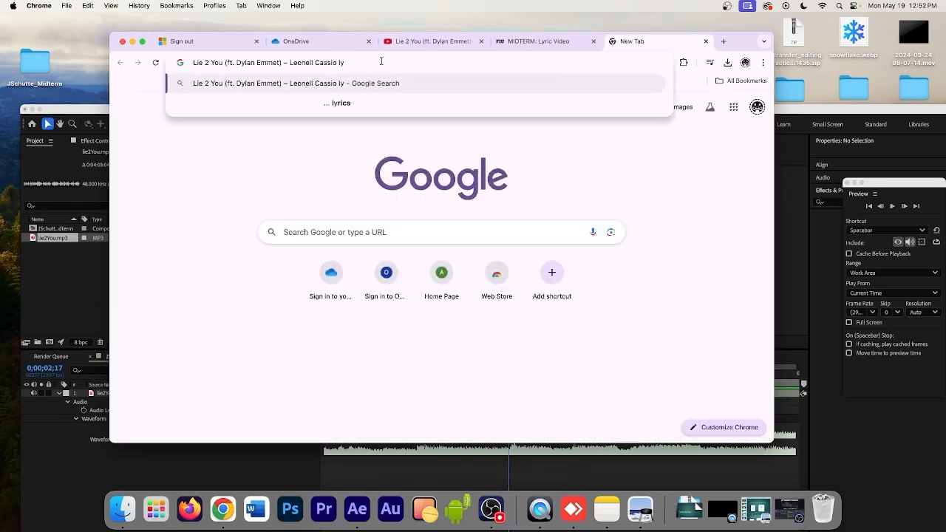
text(rics)
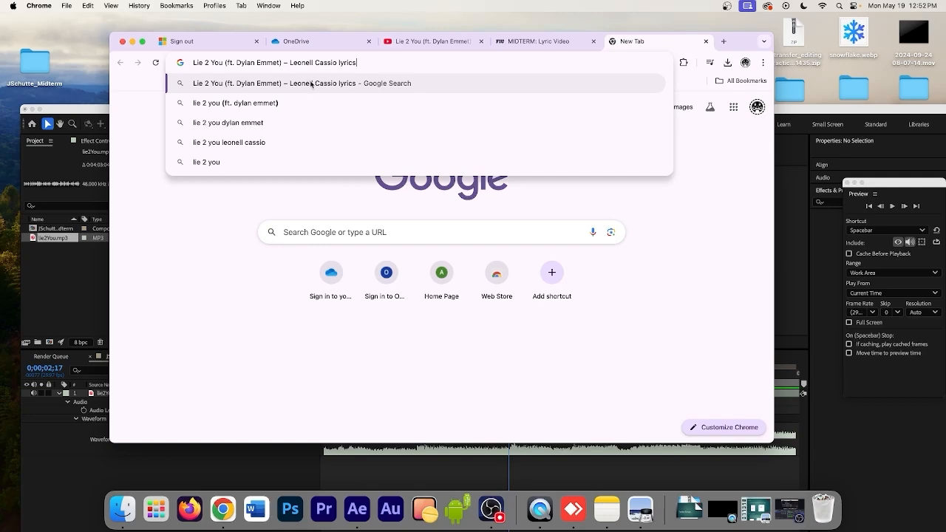
click(311, 85)
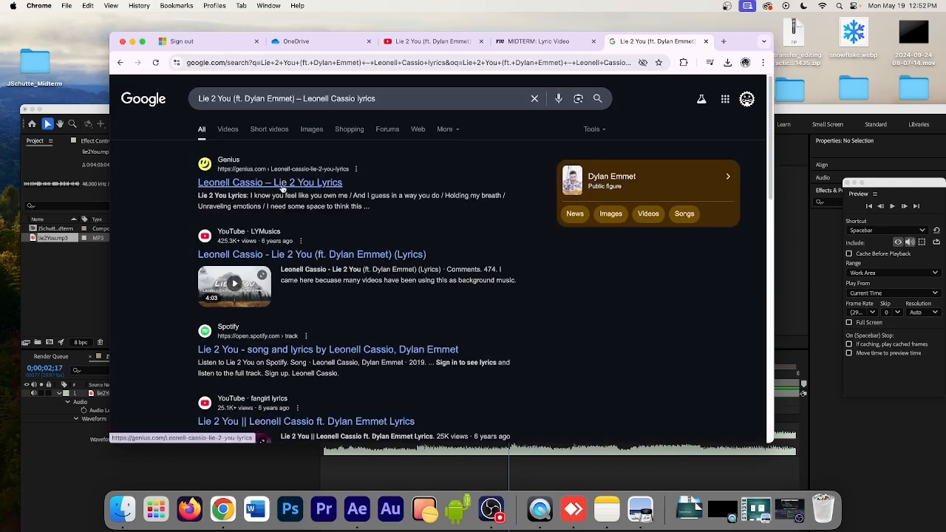
click(281, 188)
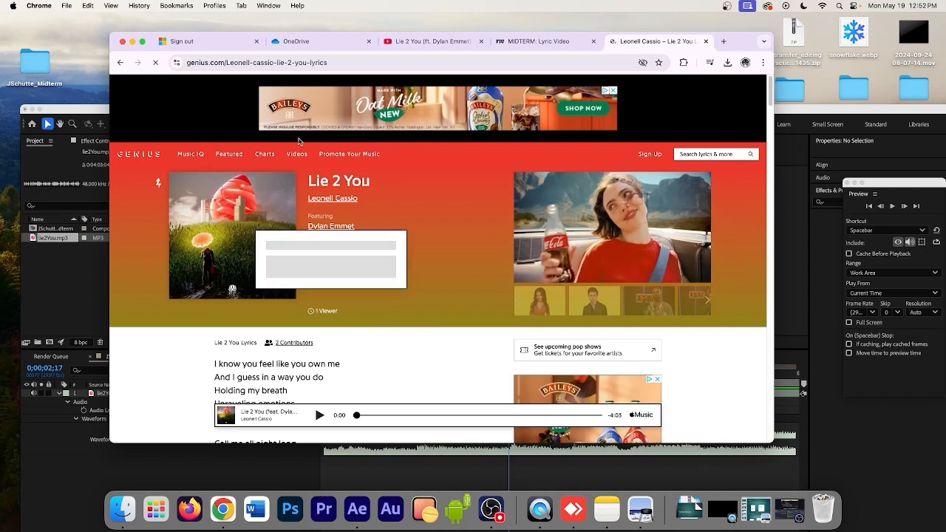
Copy the first lyric line, "I know you feel like you own me", from the Genius page.
triple_click(244, 363)
click(340, 367)
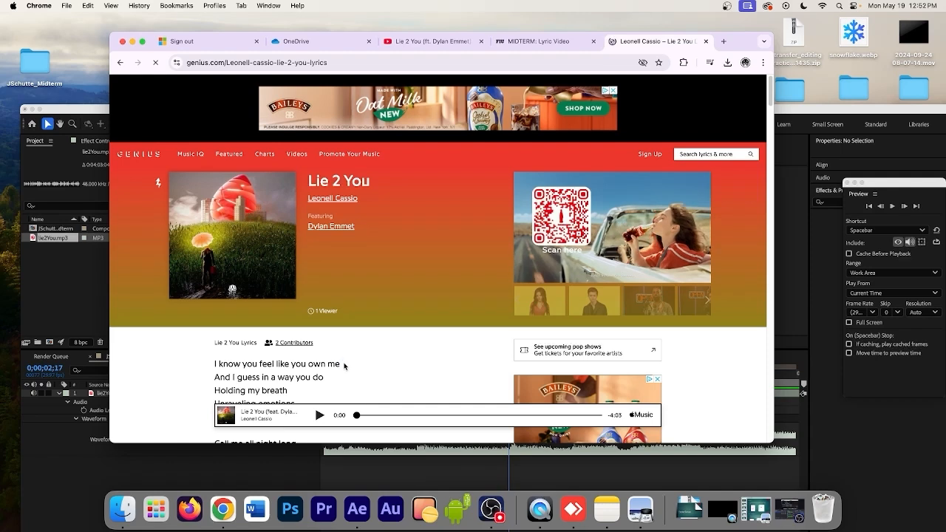
drag(338, 363, 212, 364)
key(super+c)
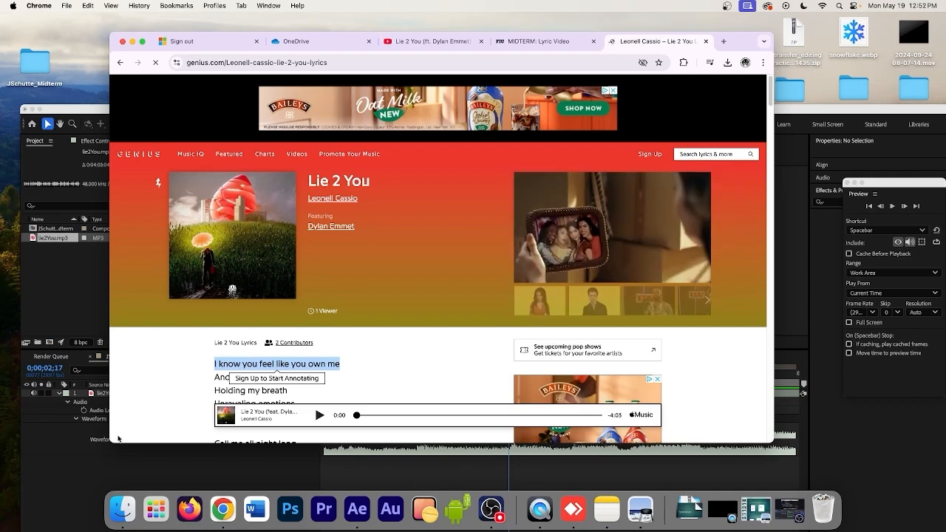
Switch back to After Effects, move its window to the top of the display, and preview the audio from 0;00;02;17.
click(105, 470)
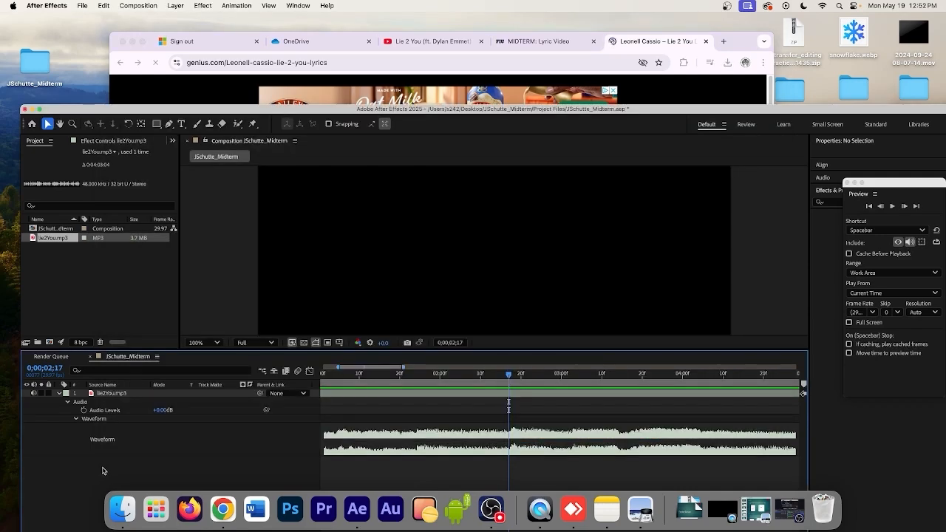
drag(363, 112, 339, 15)
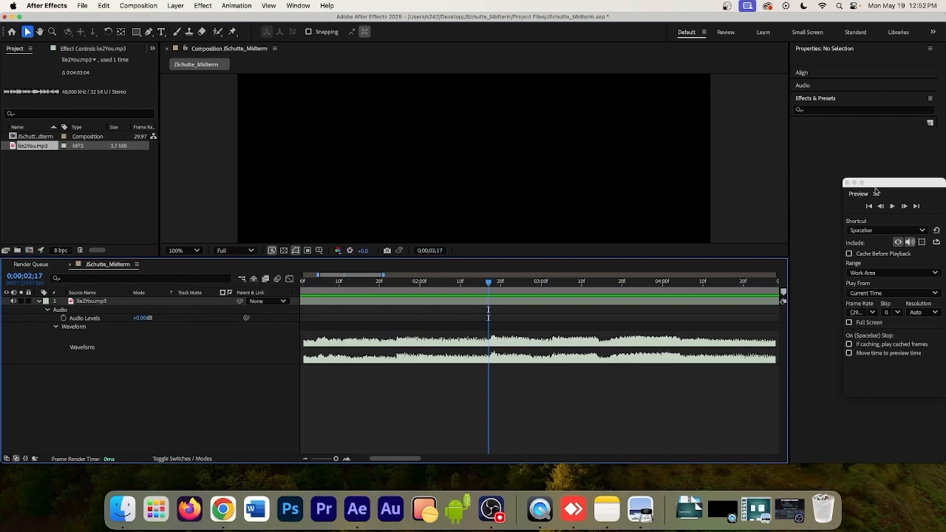
click(892, 207)
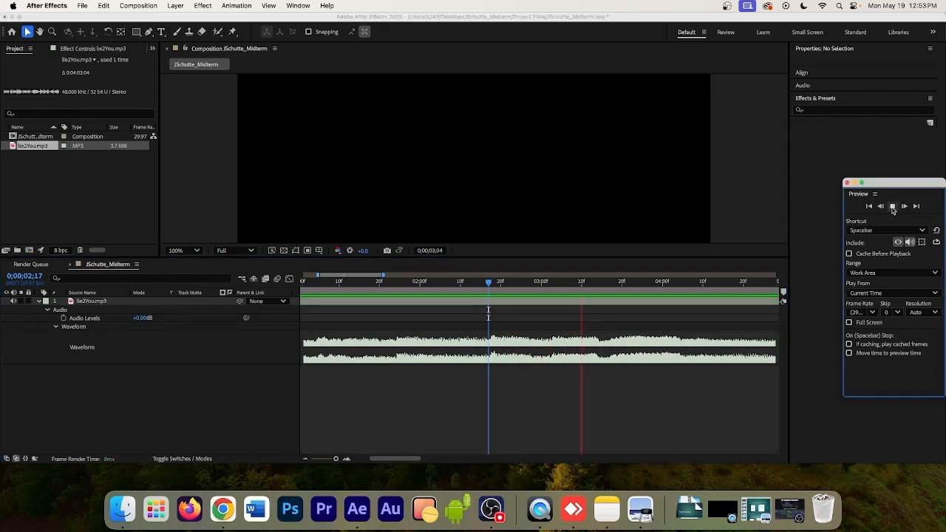
click(891, 207)
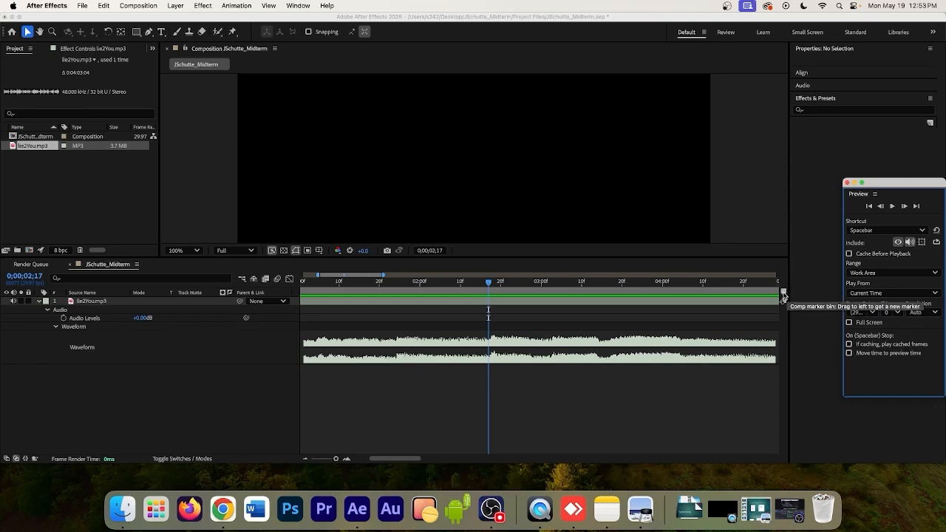
Add a composition marker at 0;00;02;17 and move the playhead to 0;00;02;15.
drag(783, 295, 473, 285)
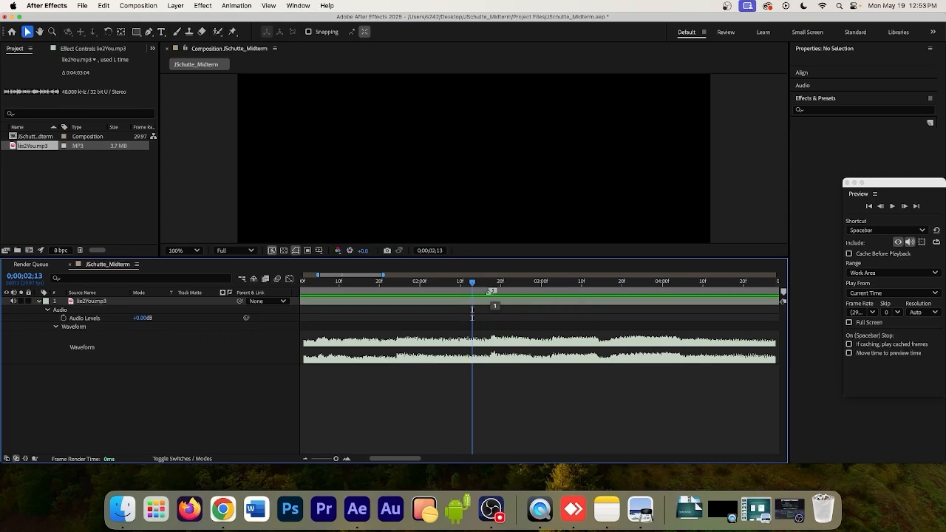
click(484, 286)
drag(486, 286, 489, 287)
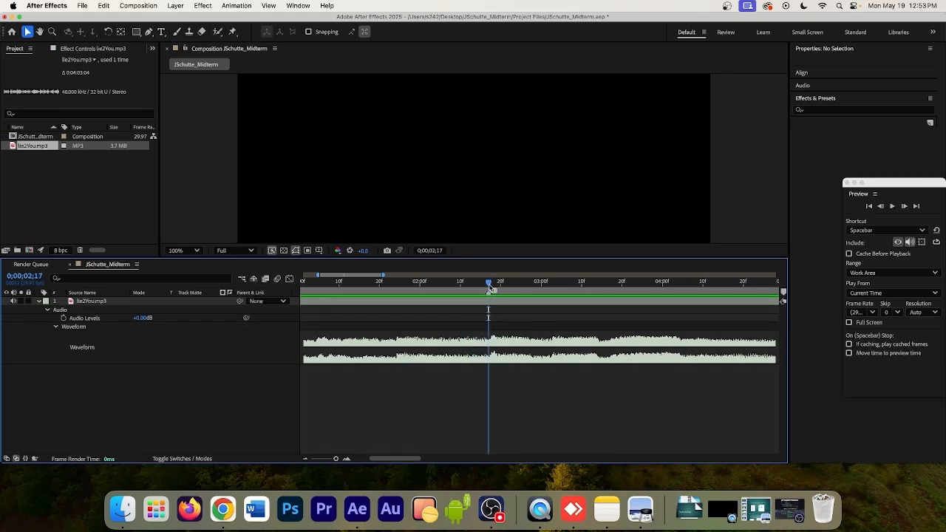
key(Page_Up)
key(Page_Up)
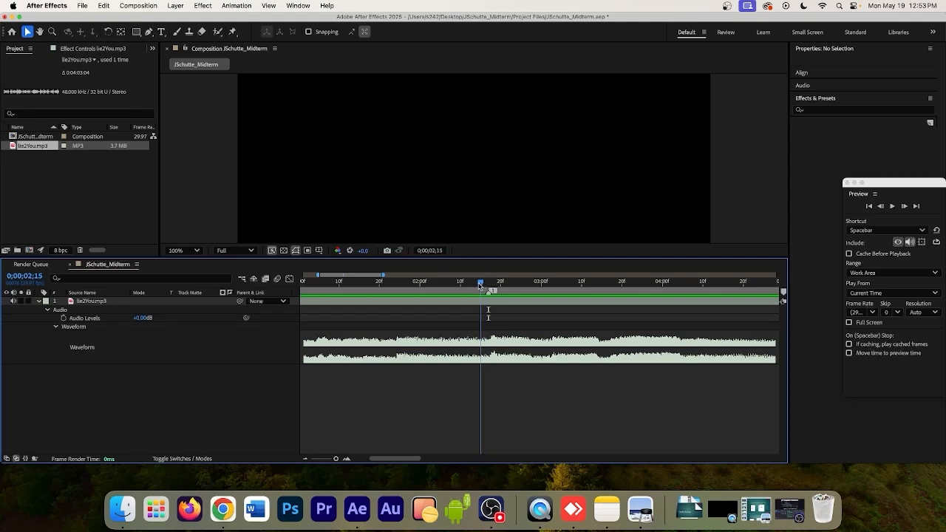
Give the composition marker the copied comment "I know you feel like you own me" and a duration of 0;00;01;00.
double_click(489, 291)
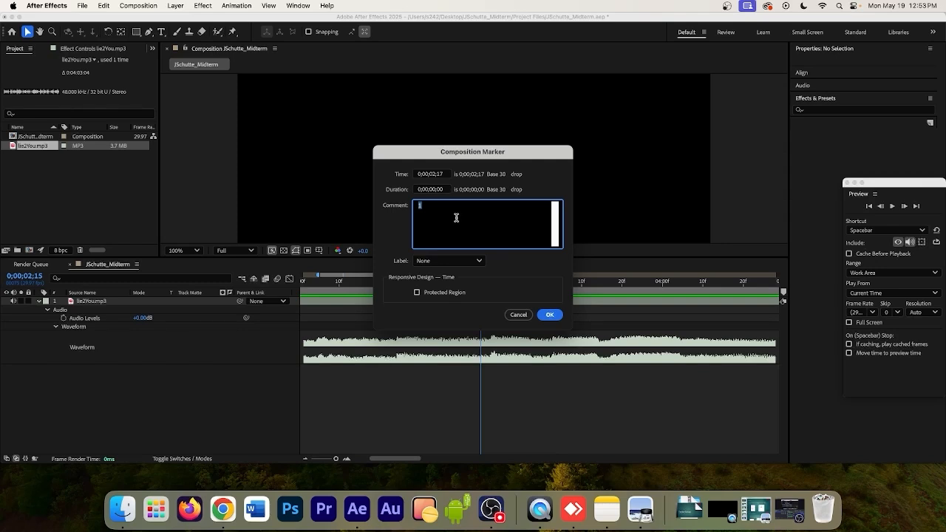
key(super+v)
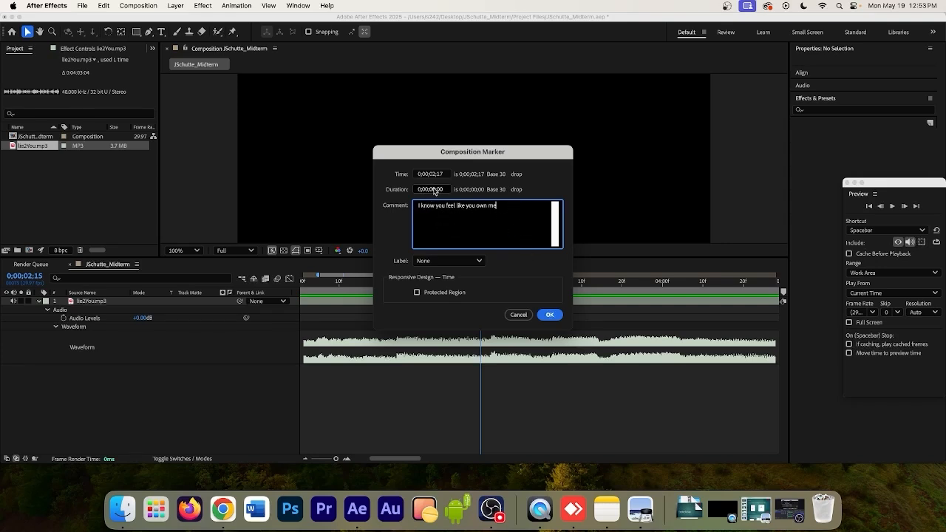
drag(489, 154, 392, 132)
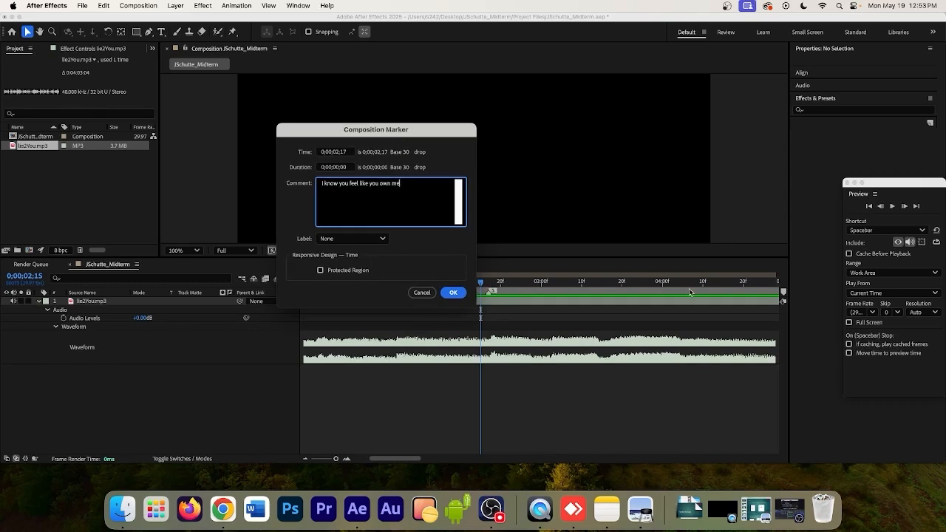
click(336, 168)
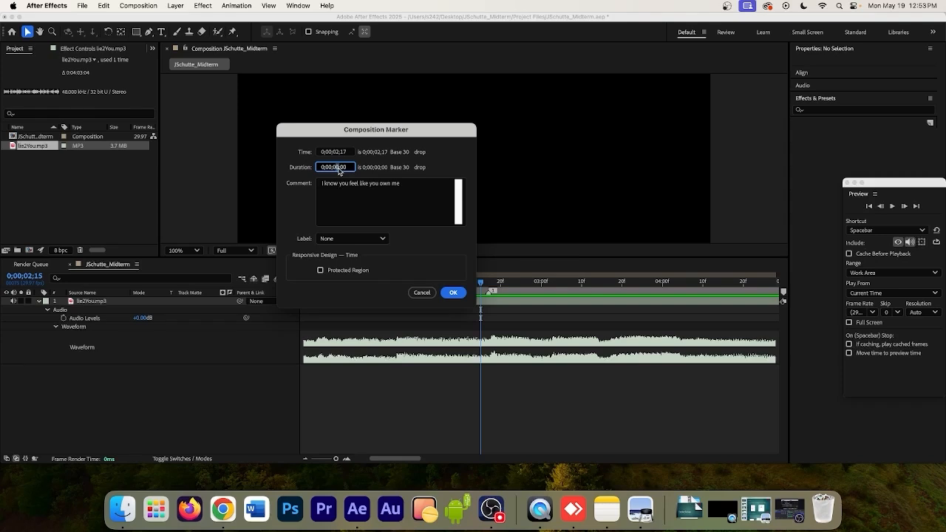
text(1)
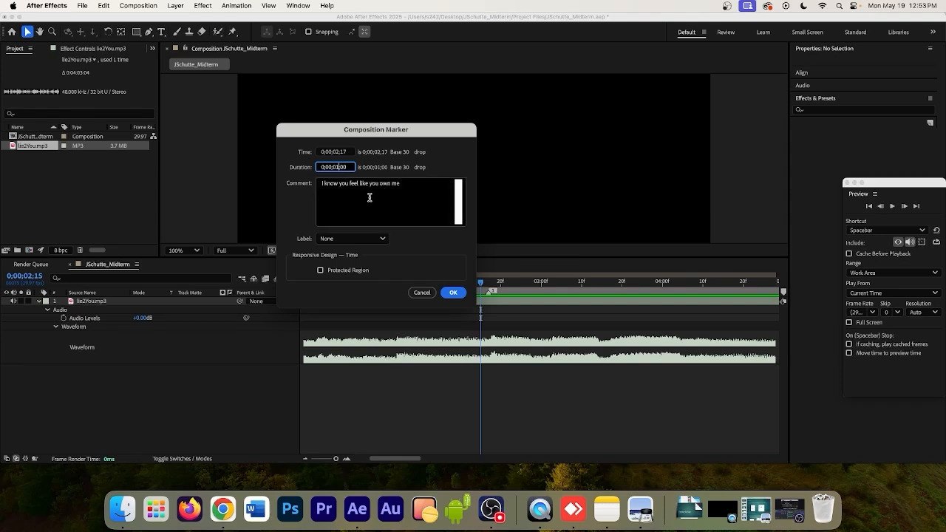
Set the composition marker's label to Fuchsia and make it a protected region.
click(353, 238)
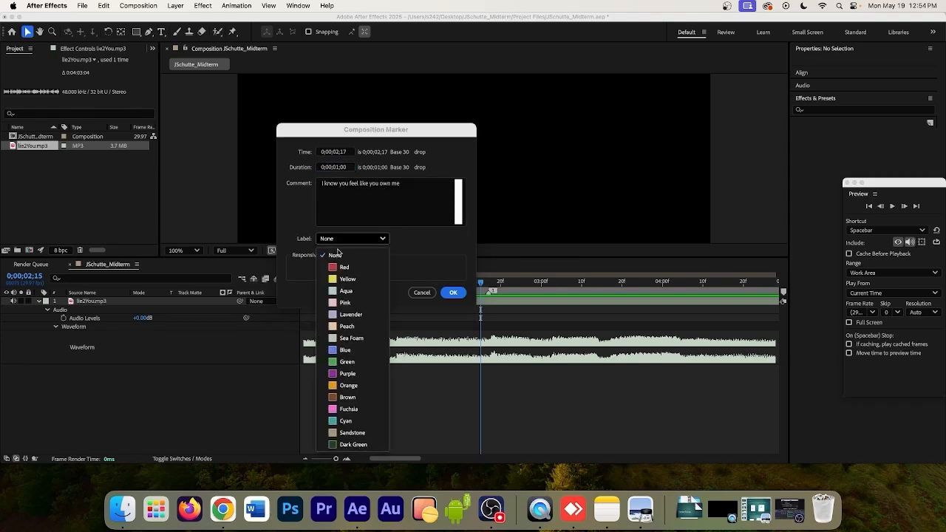
click(349, 409)
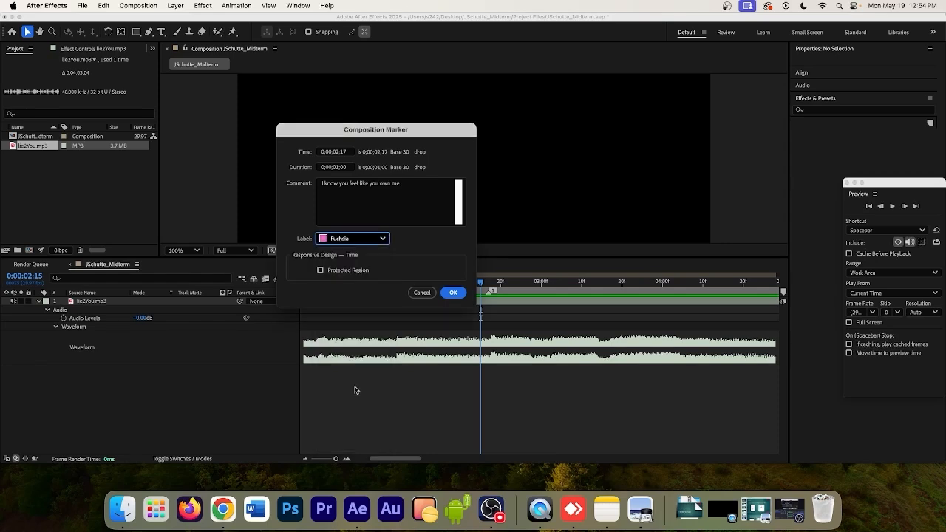
click(321, 271)
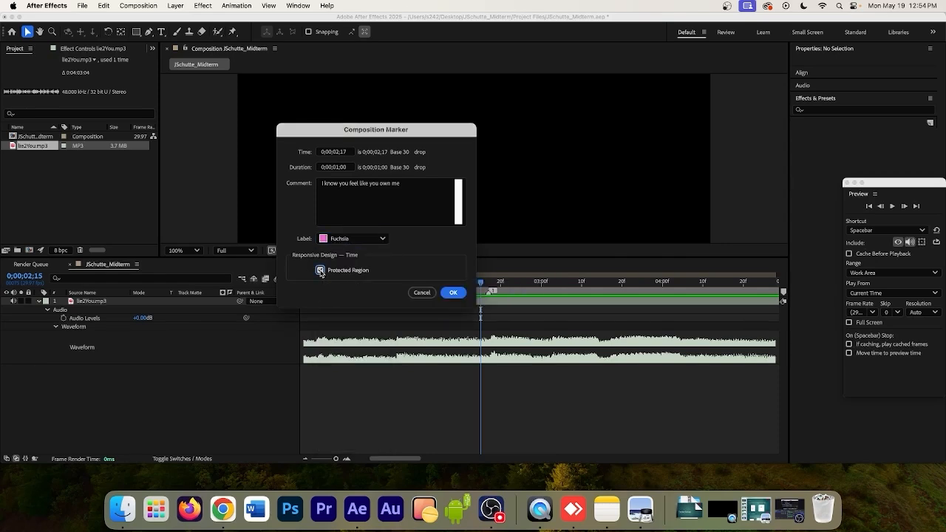
click(455, 292)
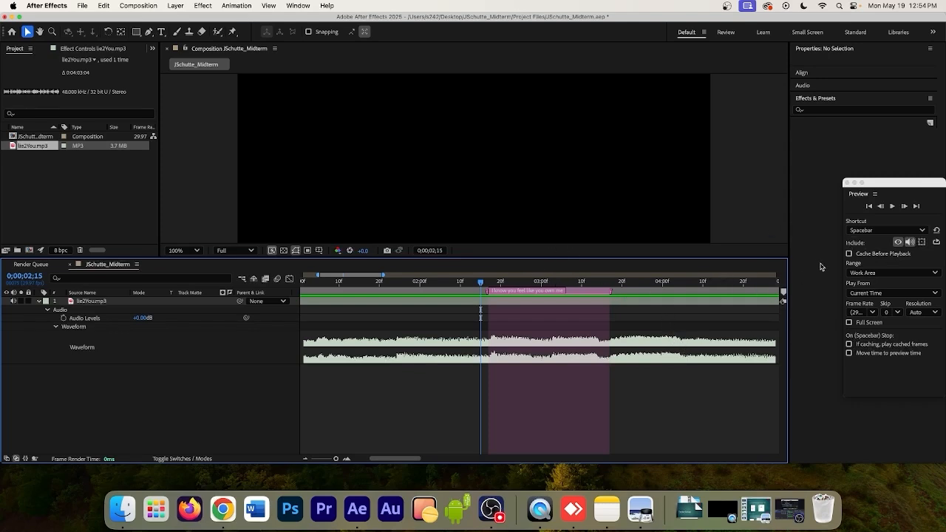
Extend the end of the lyric marker to about 0;00;04;12 and preview the audio from 0;00;02;17.
click(892, 206)
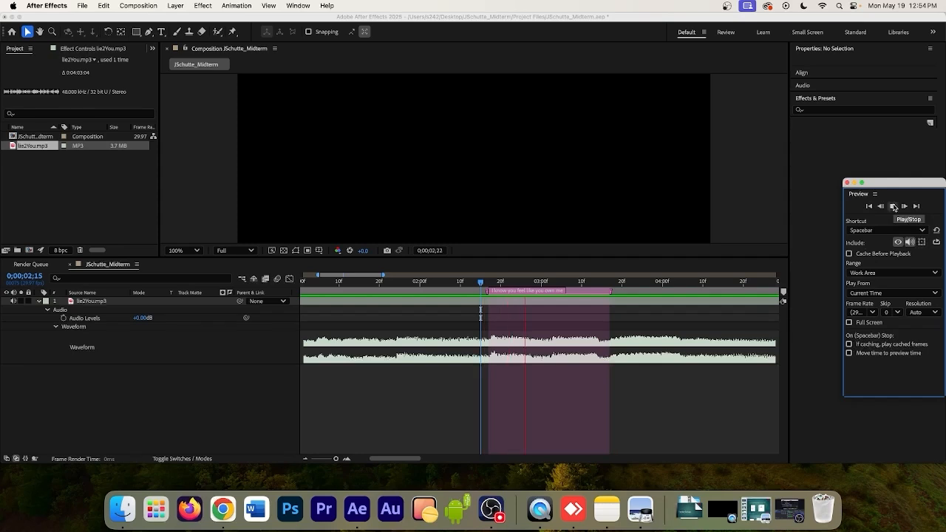
click(893, 206)
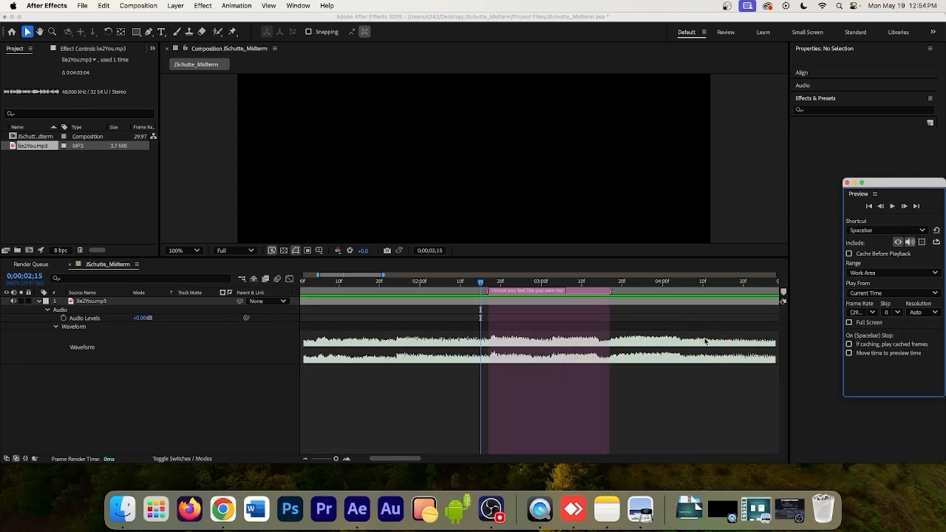
drag(607, 291, 715, 301)
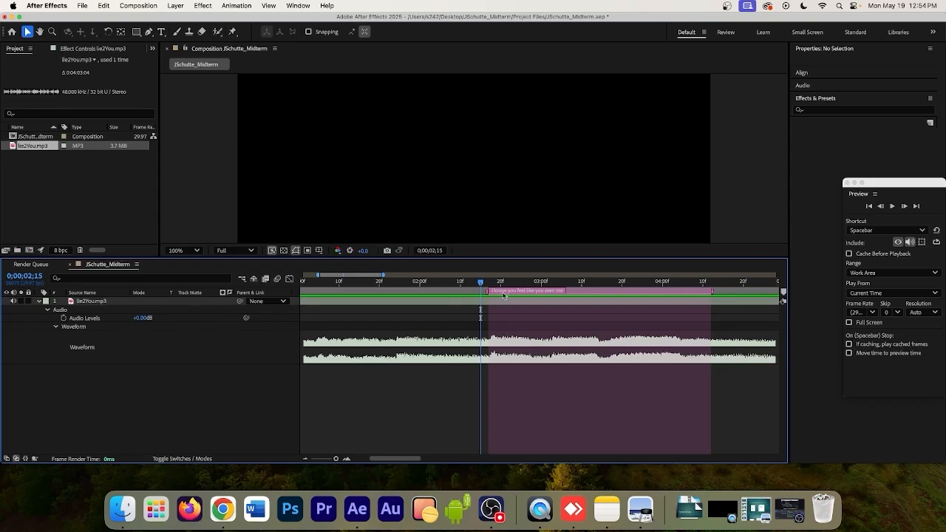
drag(482, 285, 488, 284)
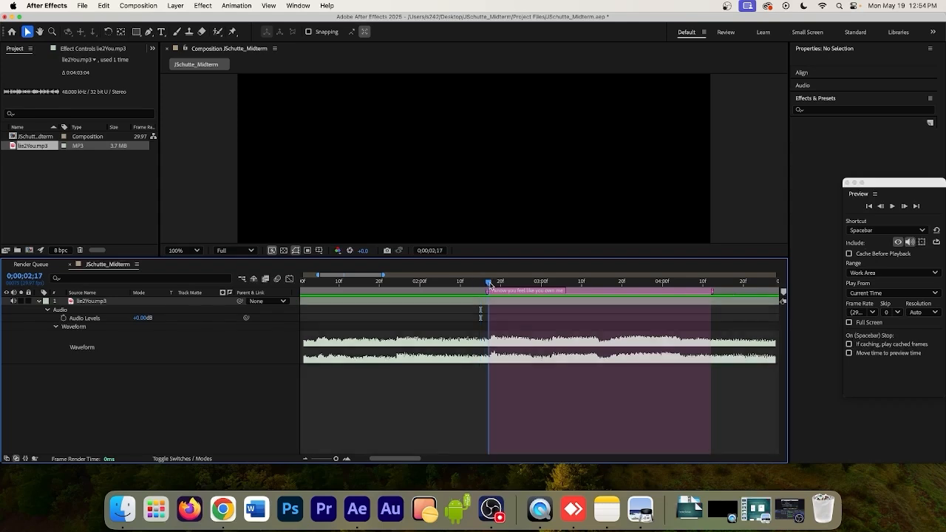
click(892, 206)
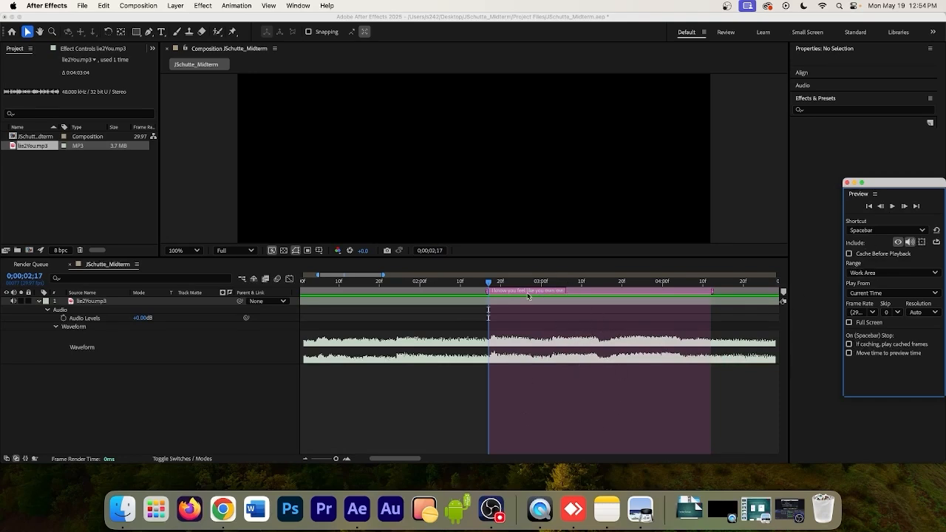
Create a new empty text layer above the song in the composition.
click(163, 400)
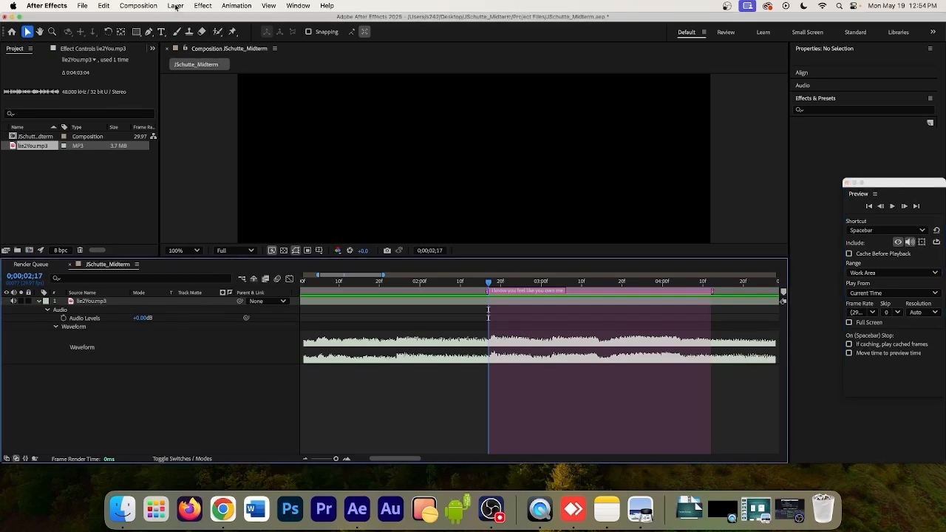
click(175, 6)
mouse_move(176, 23)
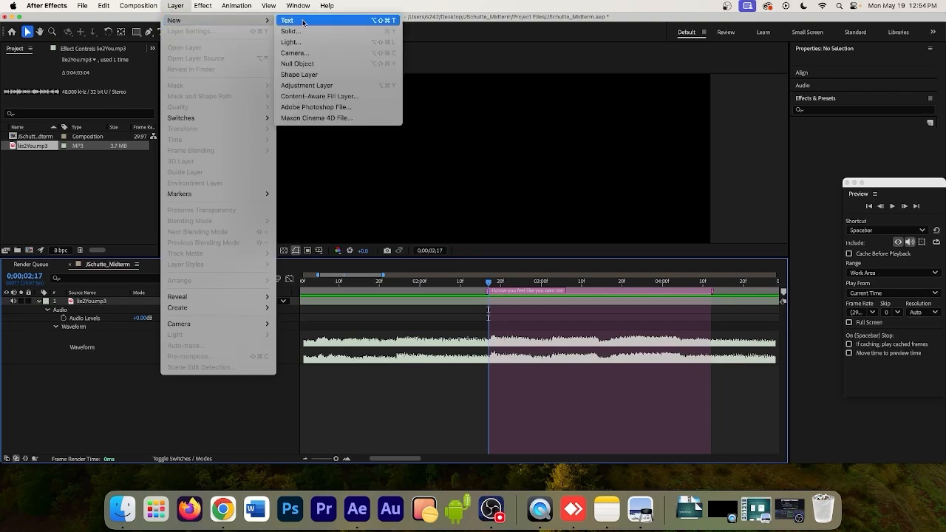
click(303, 22)
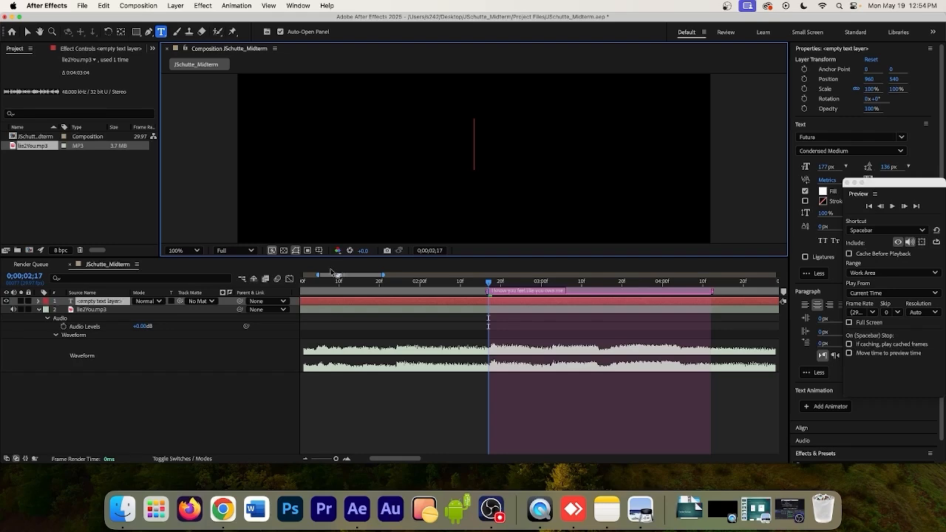
Trim both ends of the empty text layer so it spans only the protected lyric marker's region.
drag(318, 274, 302, 274)
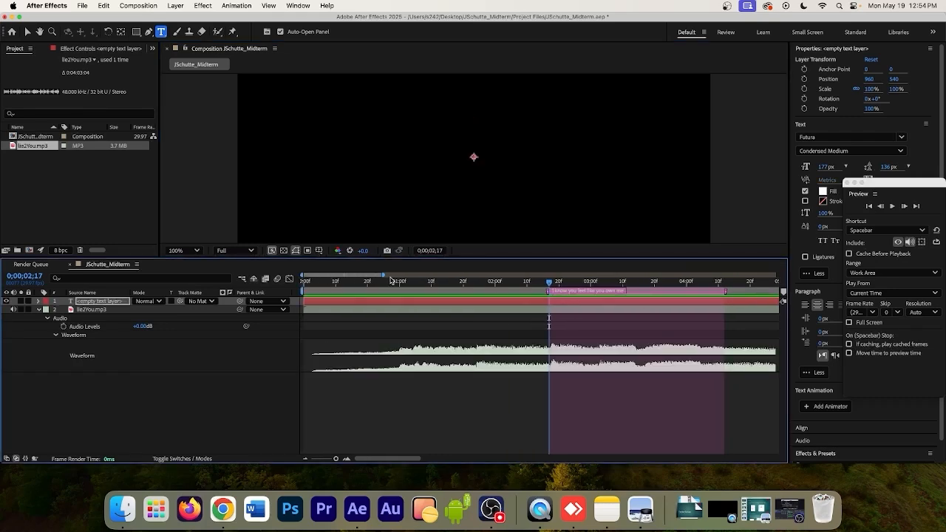
drag(385, 276, 789, 276)
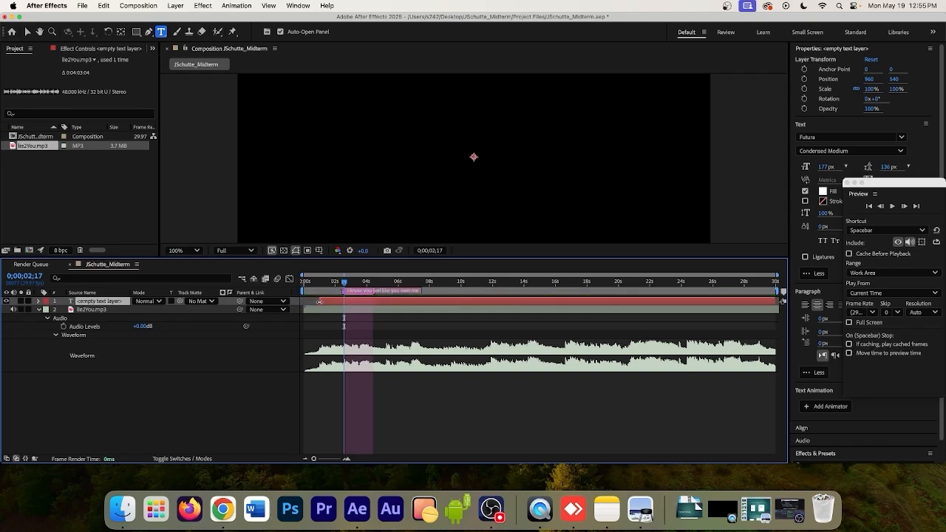
drag(320, 302, 336, 304)
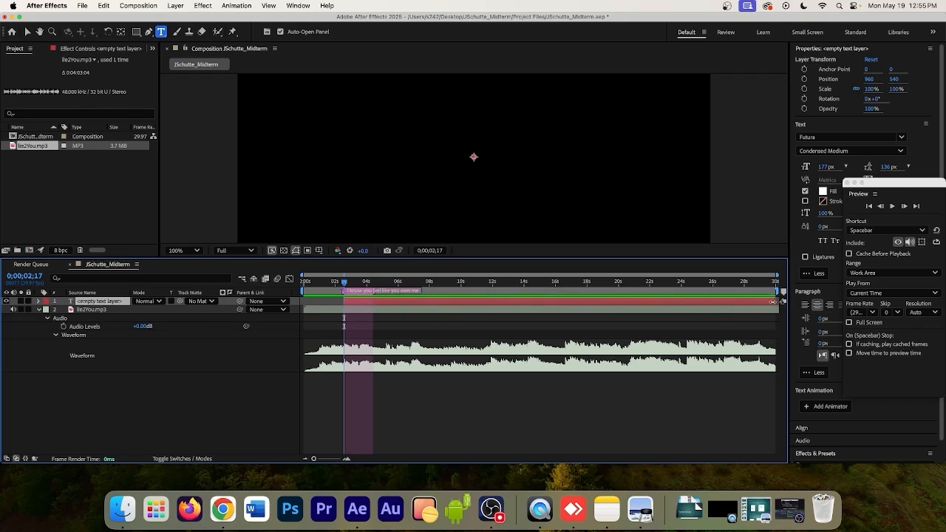
drag(772, 301, 379, 304)
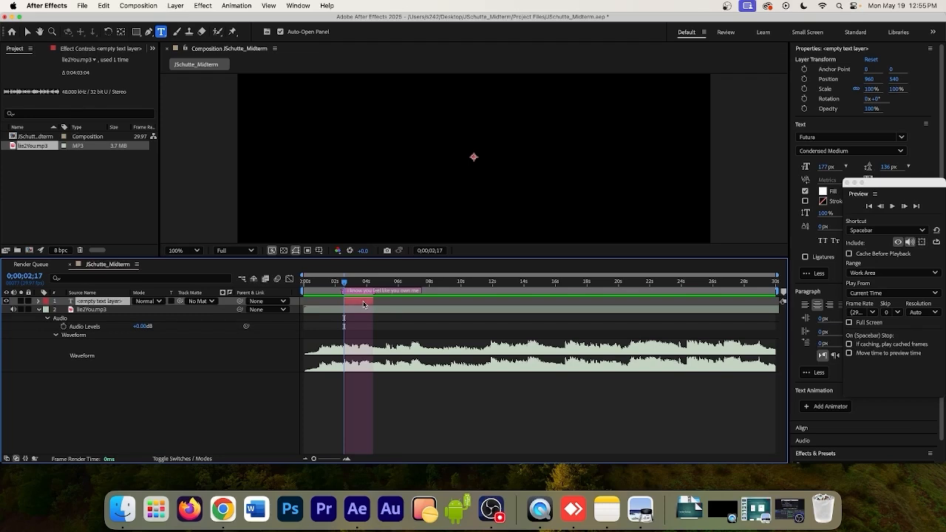
At 0;00;02;25, enter "I know you feel like you own me" in the empty text layer.
click(347, 282)
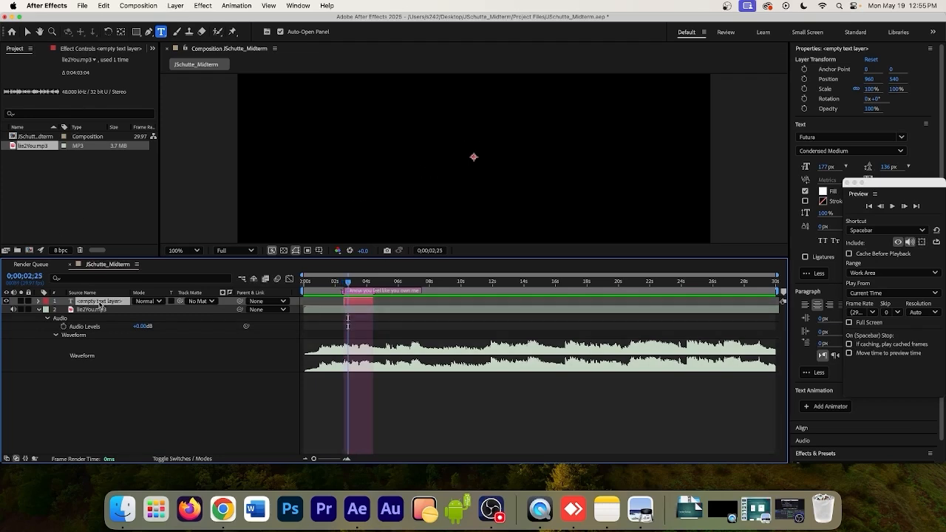
right_click(477, 161)
click(489, 163)
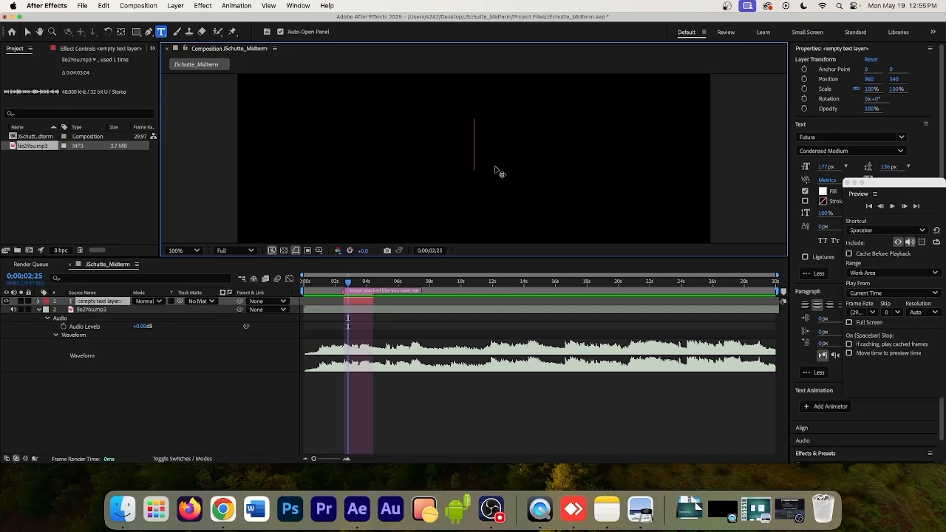
text(I know you feel like you own me)
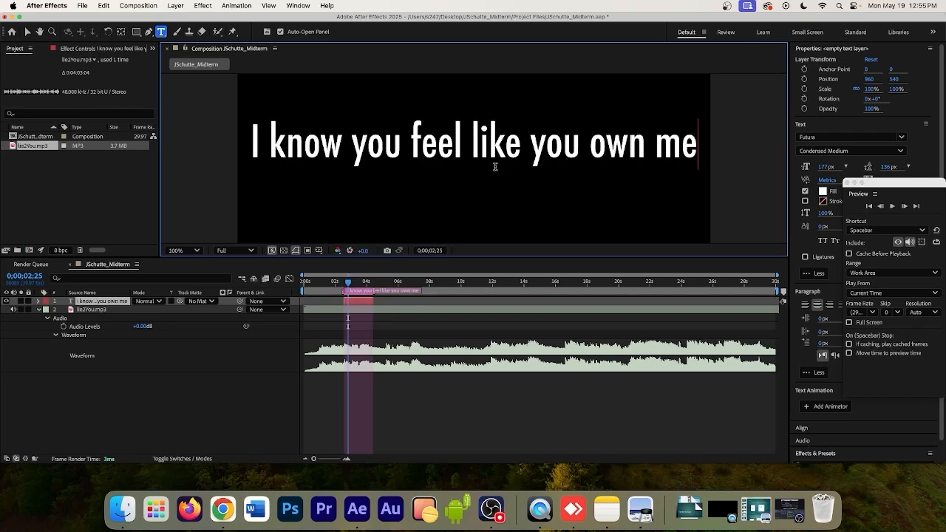
At 0;00;02;23, break the lyric onto two lines before "like" and set the leading of all its text to 207 px.
drag(352, 284, 347, 288)
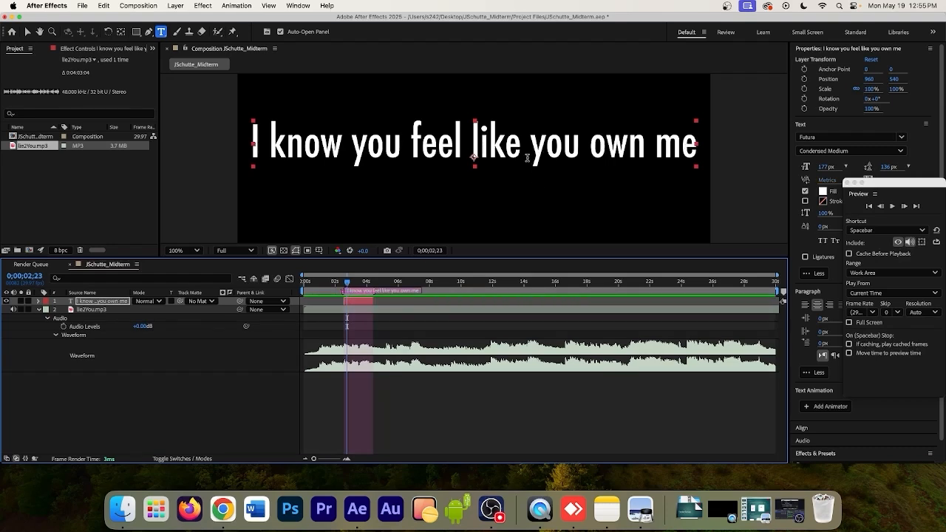
click(475, 143)
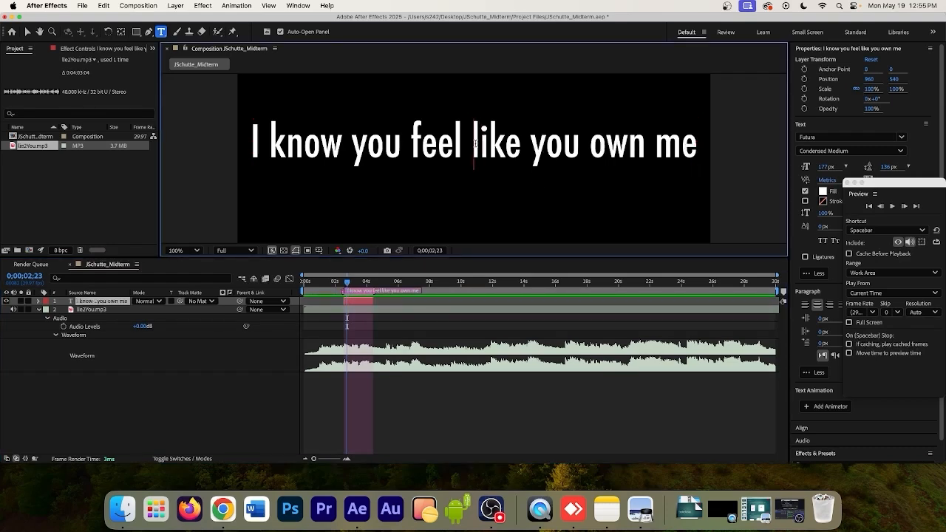
key(Return)
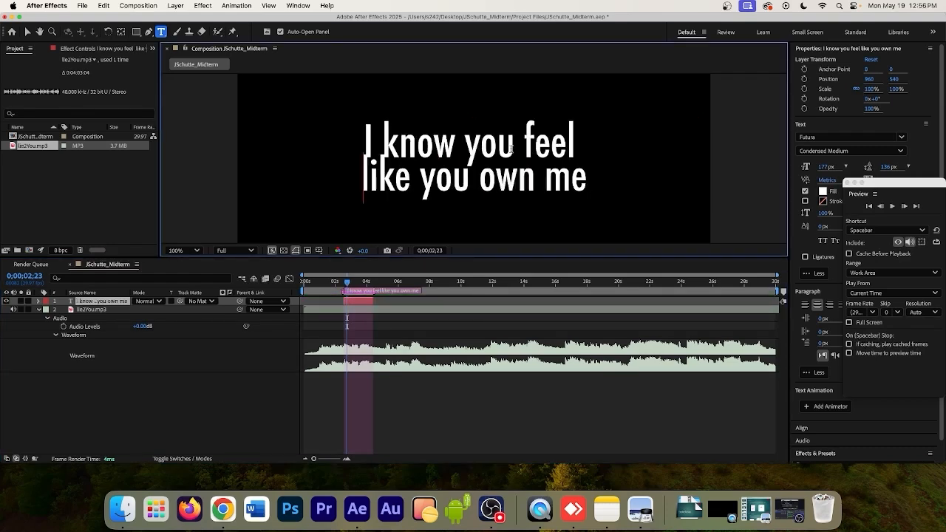
drag(602, 175, 348, 137)
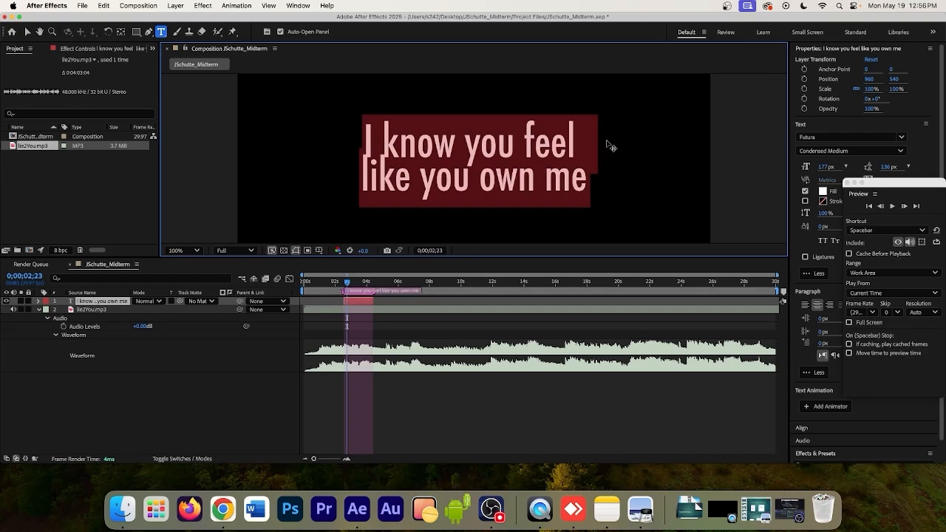
drag(890, 189, 859, 283)
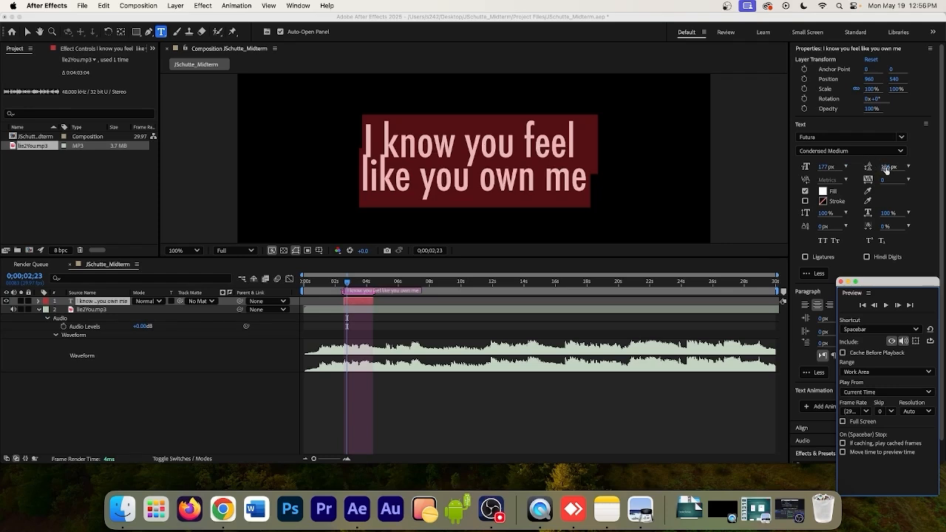
drag(887, 167, 925, 167)
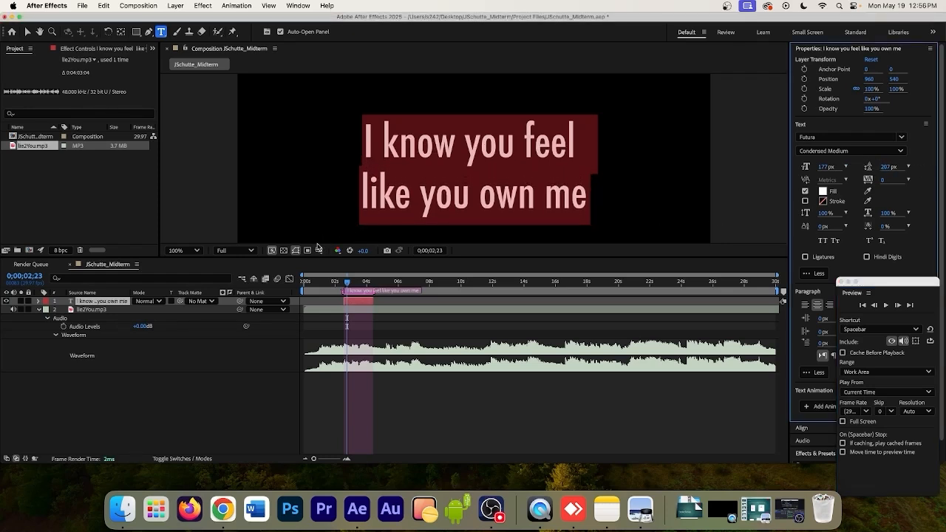
Display the Title/Action Safe guides over the composition.
click(319, 250)
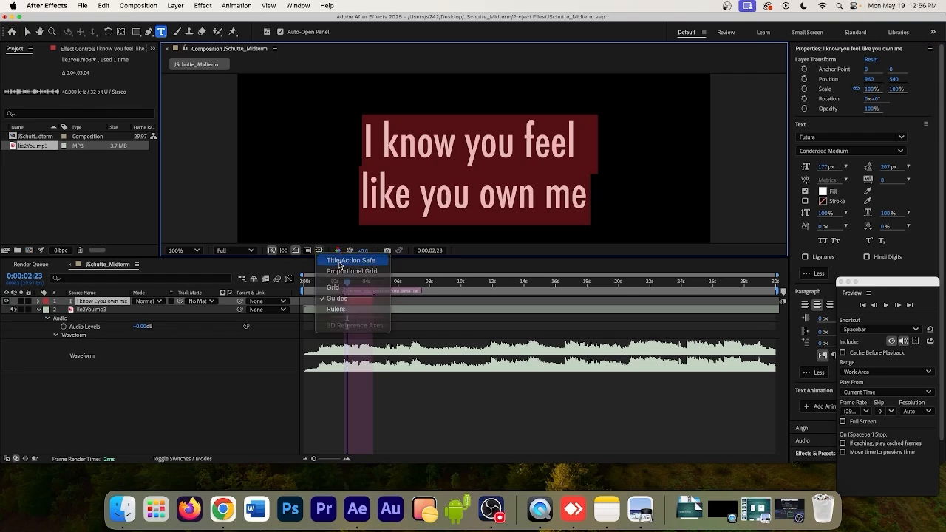
click(340, 263)
key(comma)
key(period)
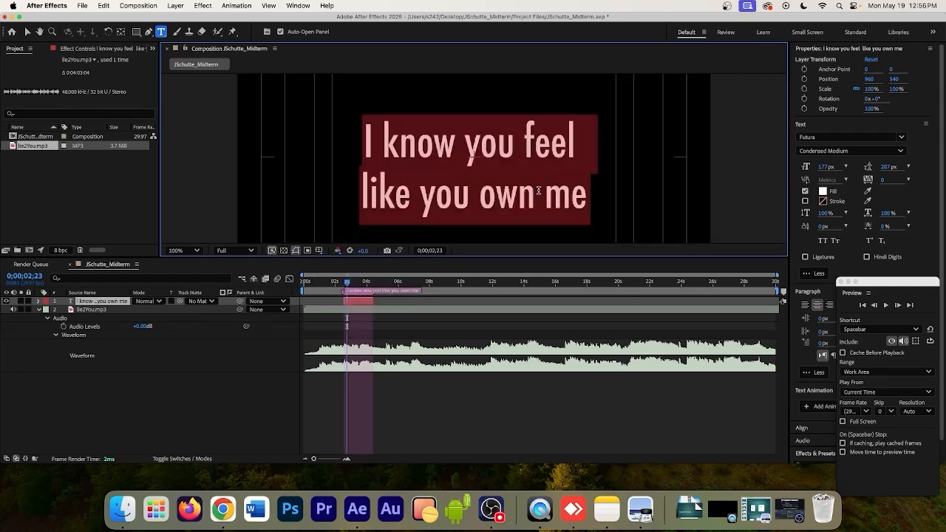
key(comma)
key(period)
Set the lyric layer's anchor point to 0, 57 to centre the two lines vertically in the frame.
click(39, 301)
click(46, 318)
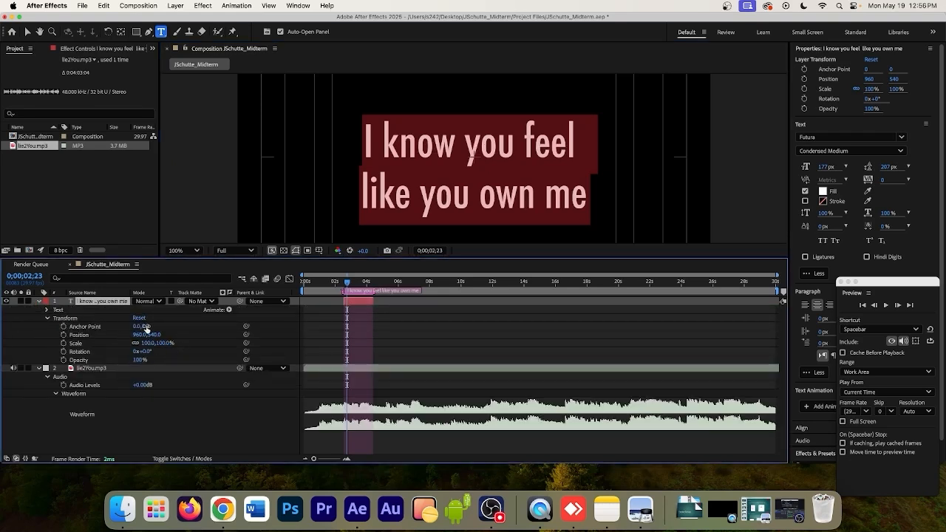
drag(146, 329, 180, 323)
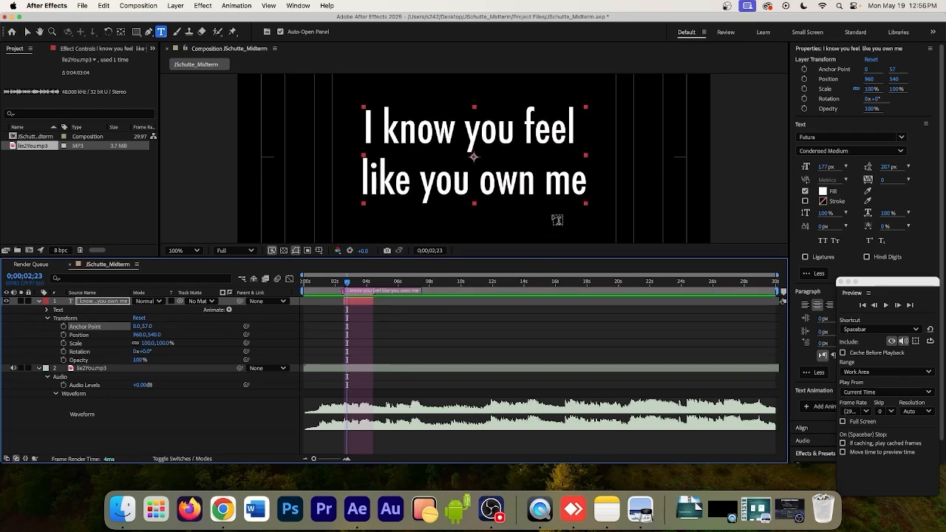
Move the floating Preview panel clear of the paragraph settings and re-enter the line break after "feel".
drag(584, 179, 340, 114)
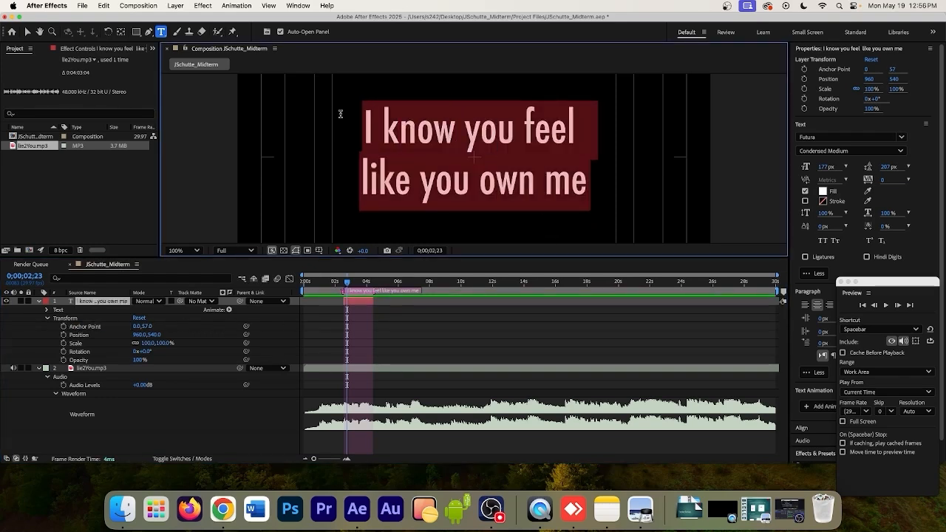
drag(873, 285, 862, 345)
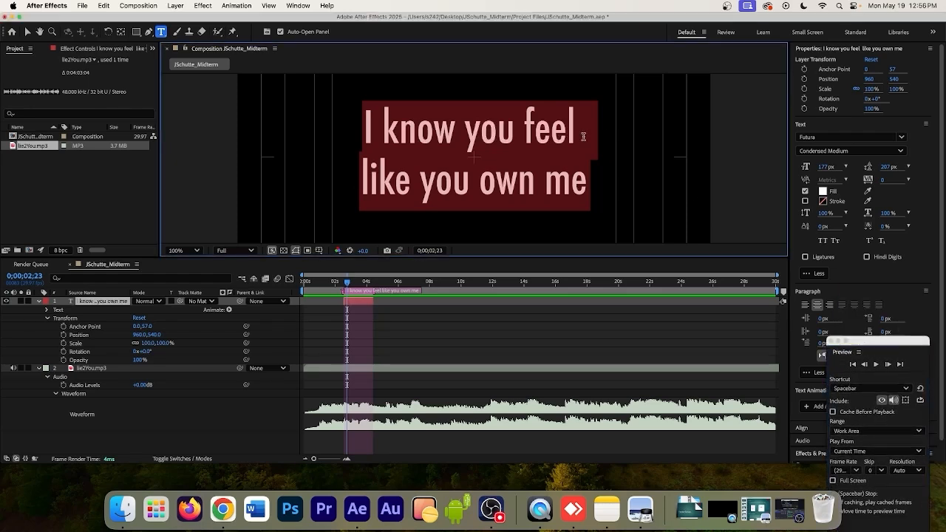
drag(583, 136, 606, 136)
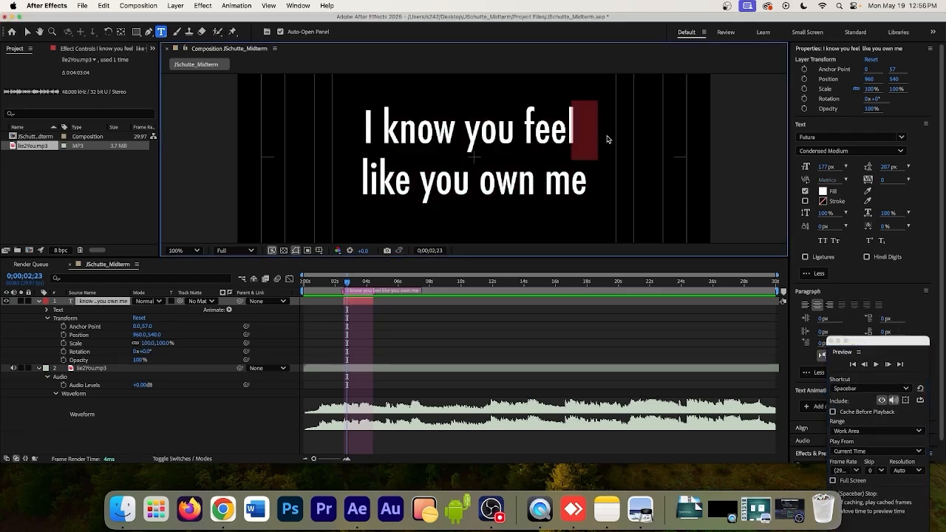
key(Return)
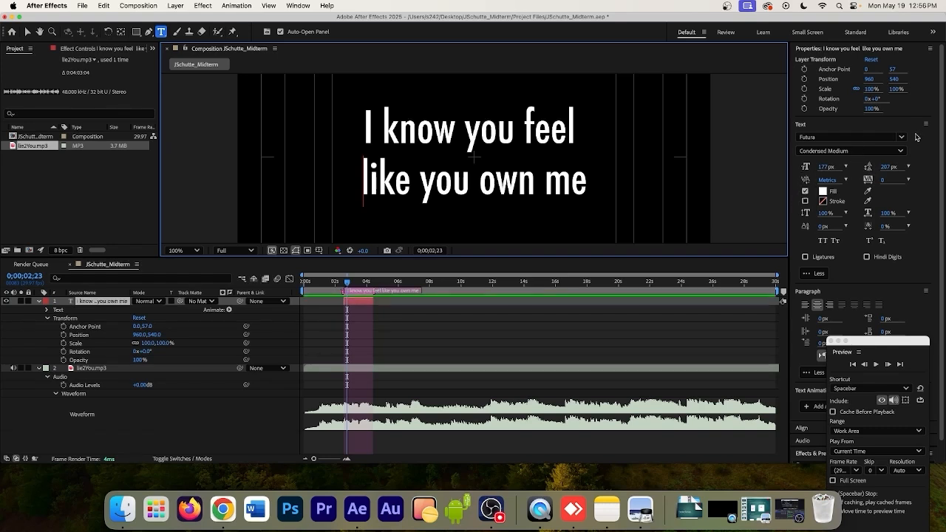
Try to change the lyric's font to Futura Bold.
click(901, 139)
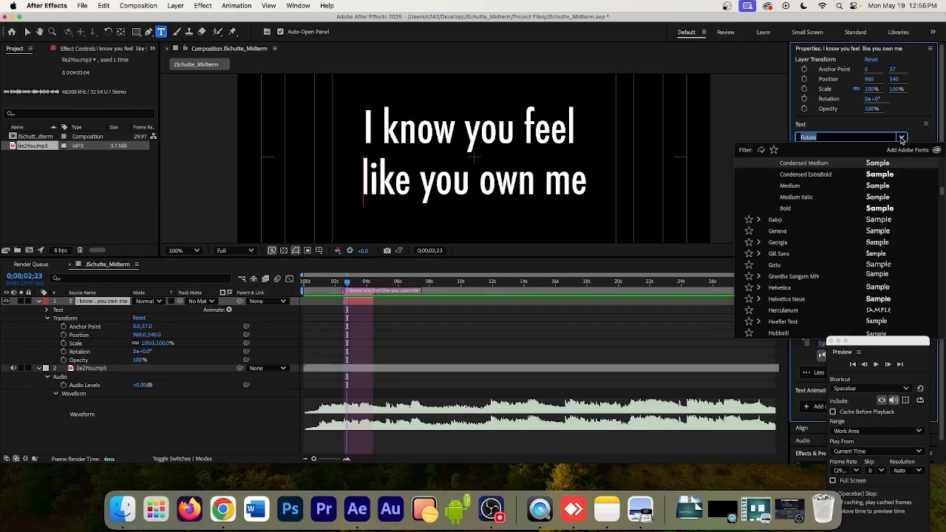
click(788, 209)
click(574, 190)
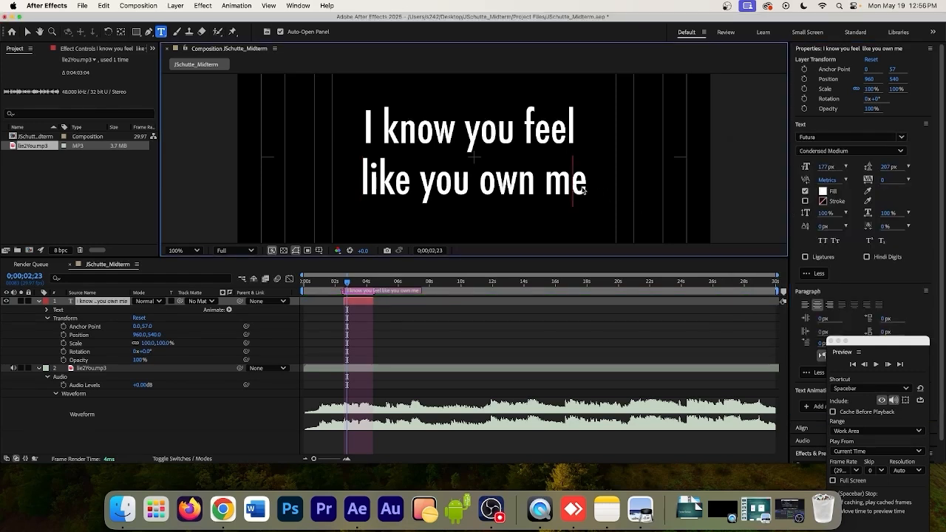
Try the Bold and Condensed Medium styles on the whole lyric, and settle on Futura Condensed ExtraBold.
drag(576, 189, 348, 123)
drag(368, 132, 588, 185)
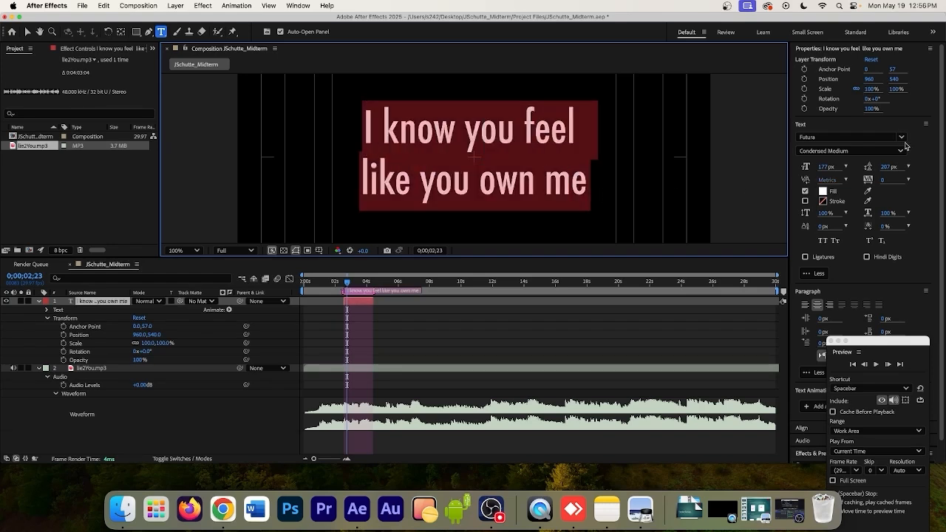
click(900, 151)
click(814, 214)
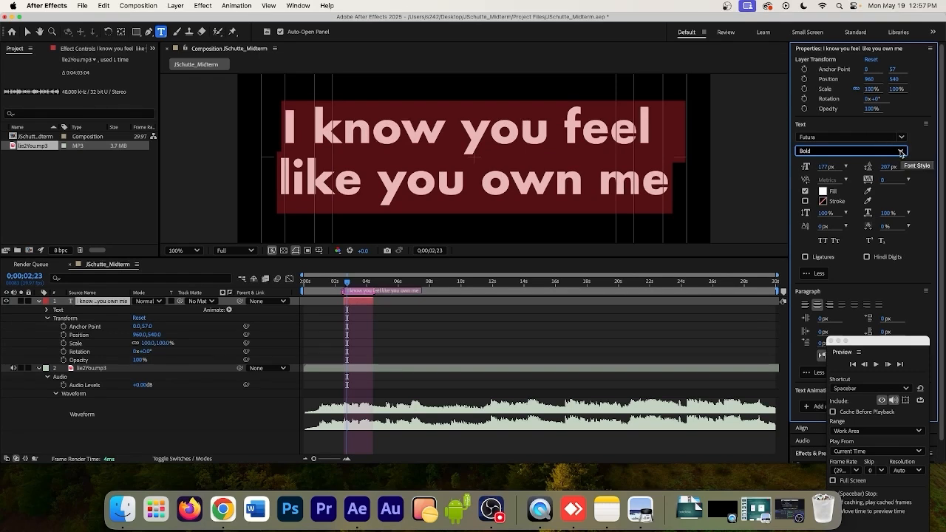
click(901, 150)
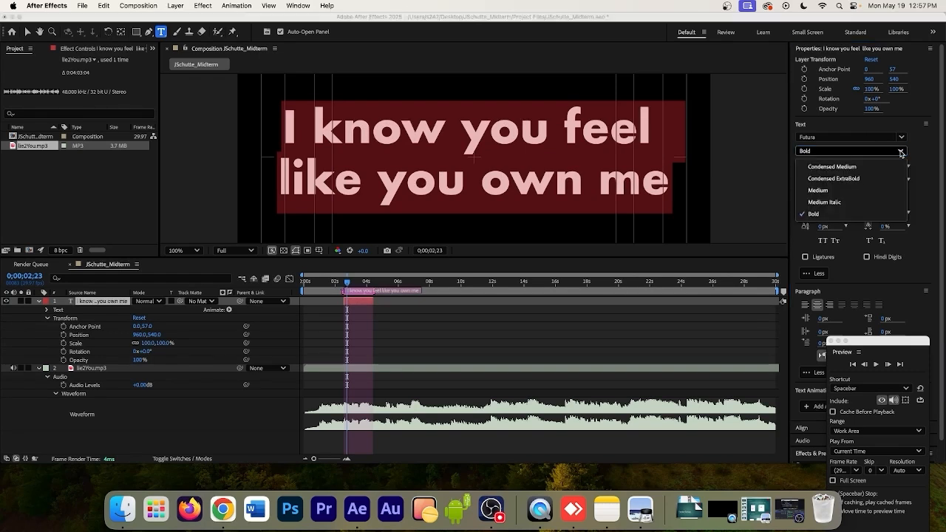
click(835, 167)
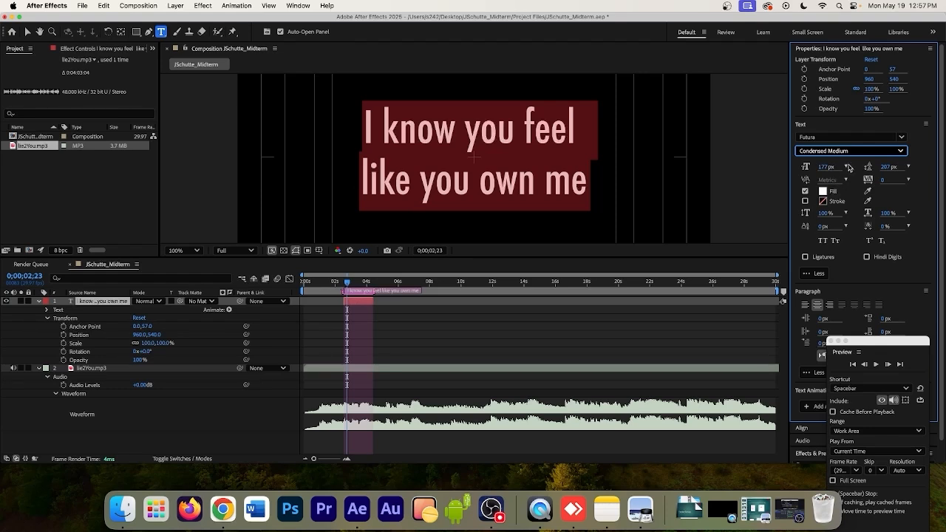
click(900, 151)
click(859, 179)
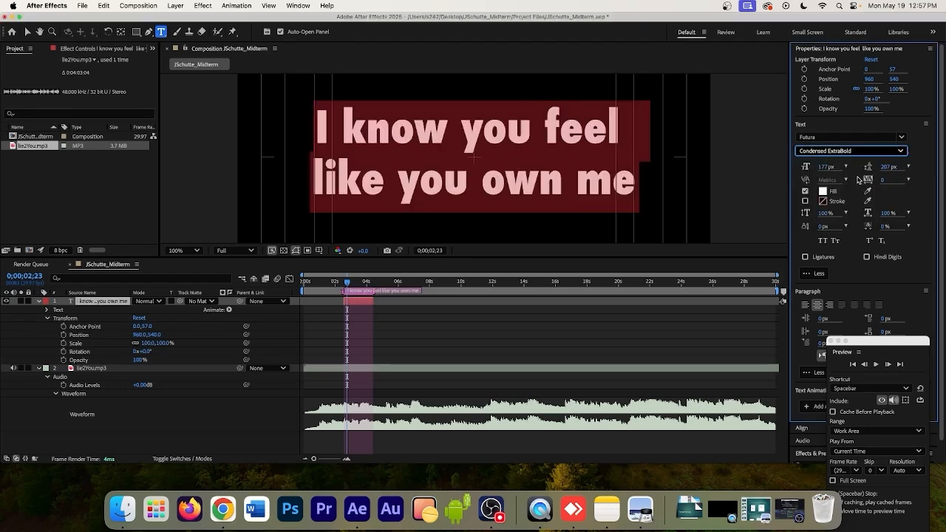
Deselect the lyric's characters and preview the composition with audio from 0;00;02;23.
click(565, 172)
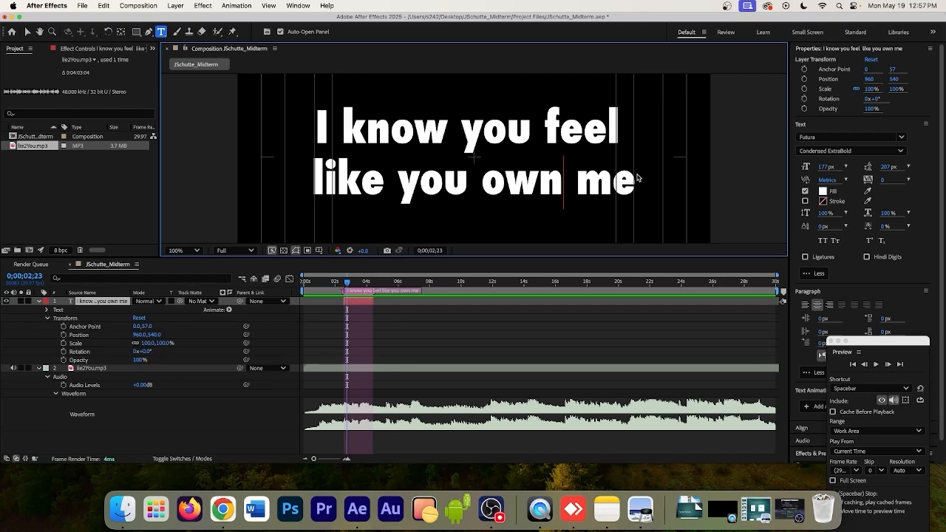
click(639, 183)
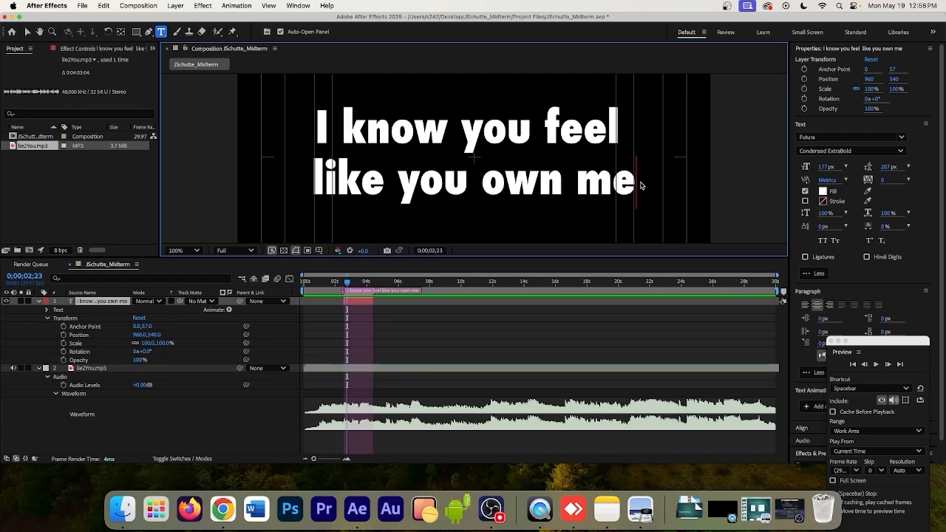
click(875, 365)
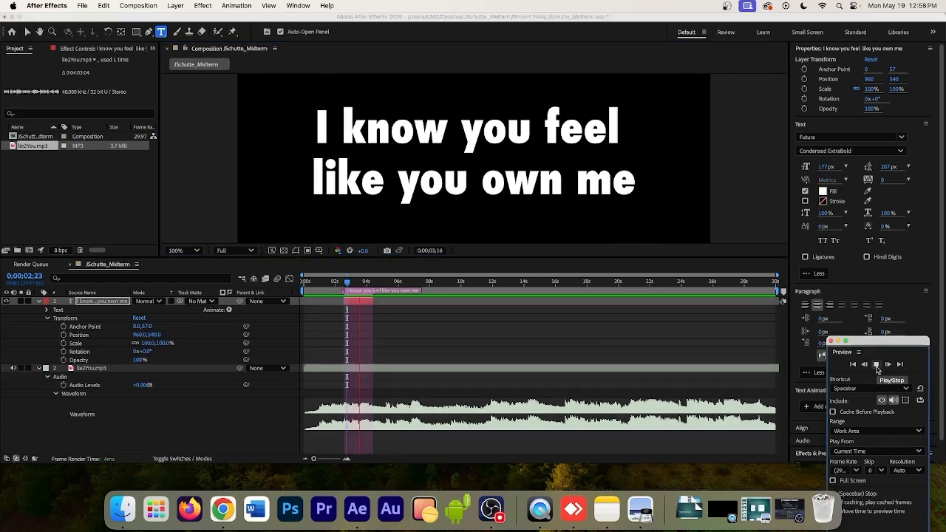
click(876, 364)
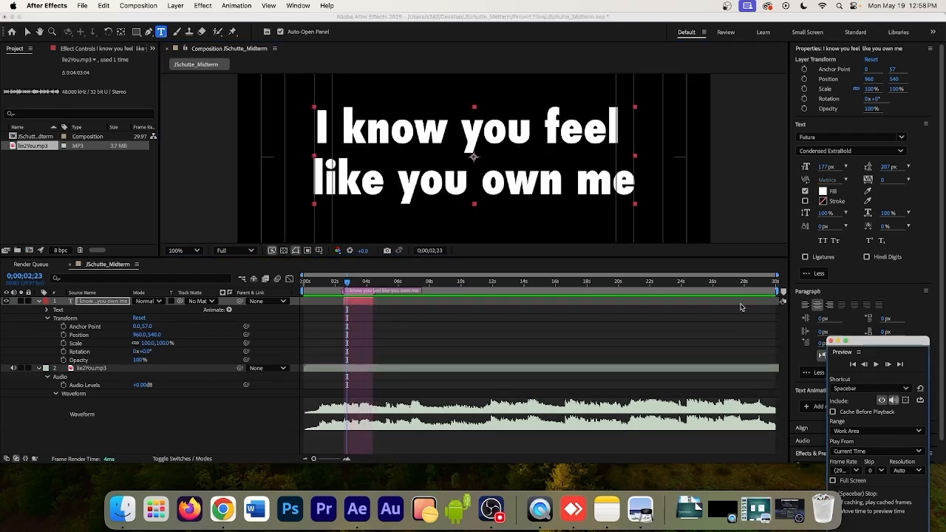
Move the current time to 0;00;02;18 and expand the lyric layer's Text properties.
drag(348, 283, 343, 284)
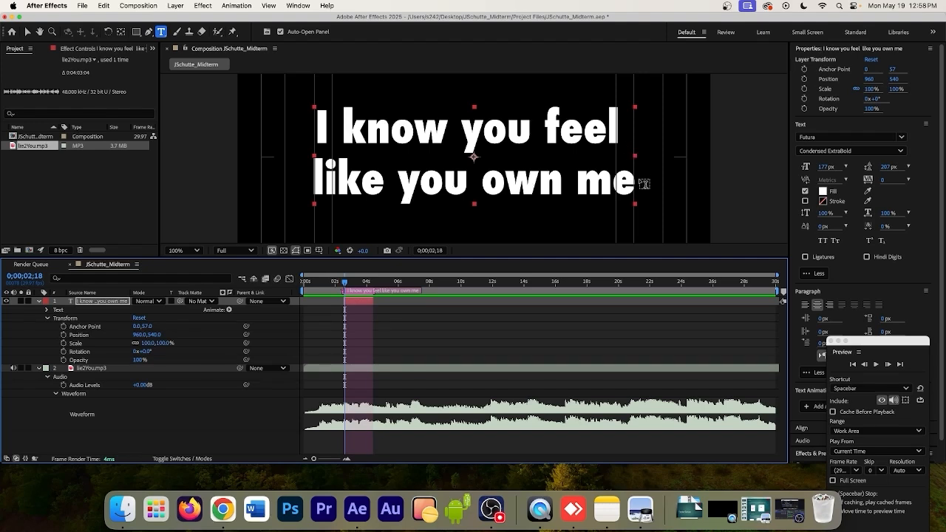
click(99, 302)
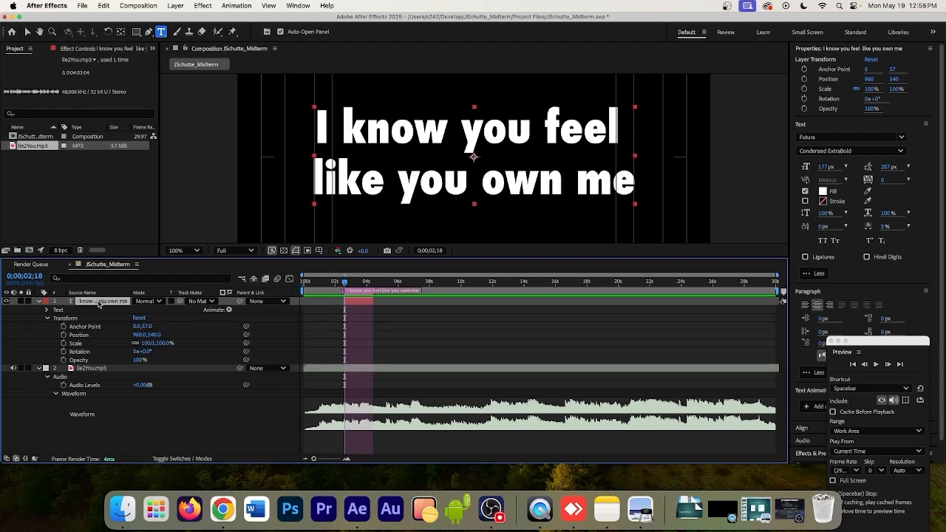
click(48, 310)
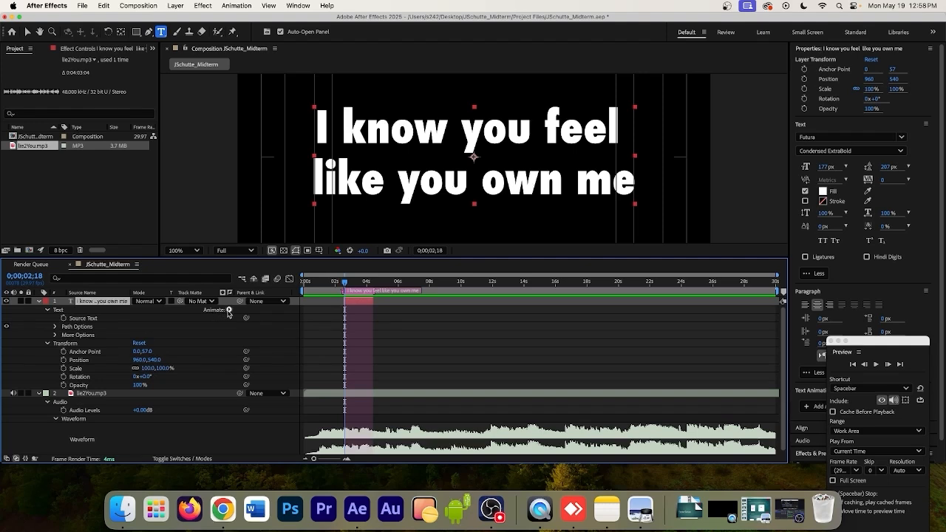
click(48, 310)
click(48, 311)
click(229, 311)
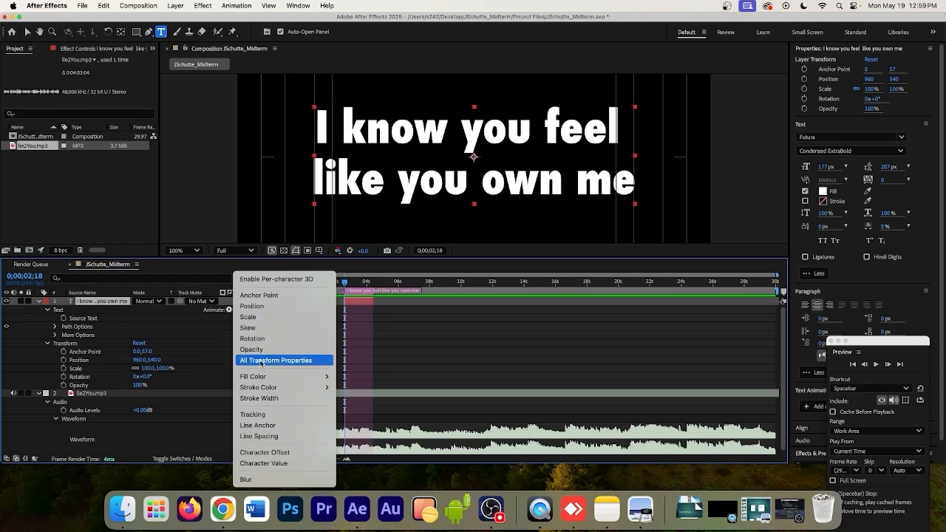
mouse_move(265, 389)
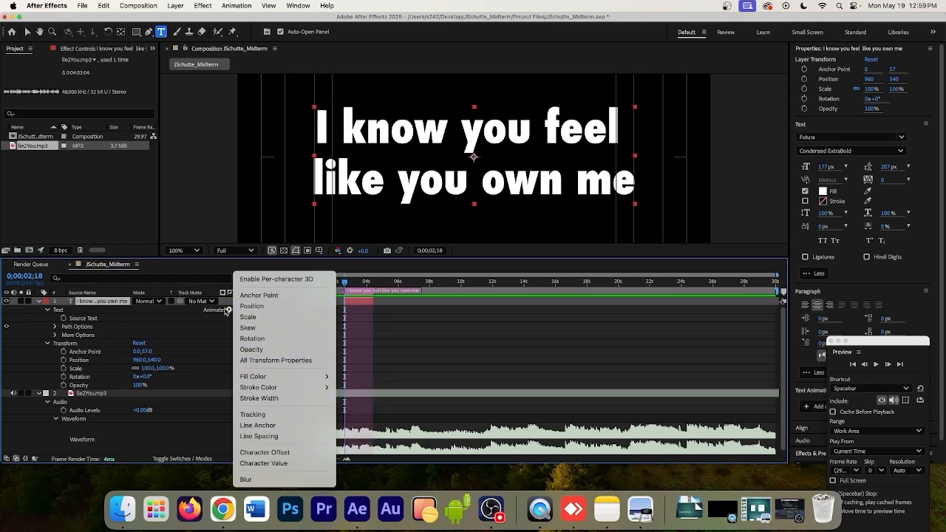
click(257, 350)
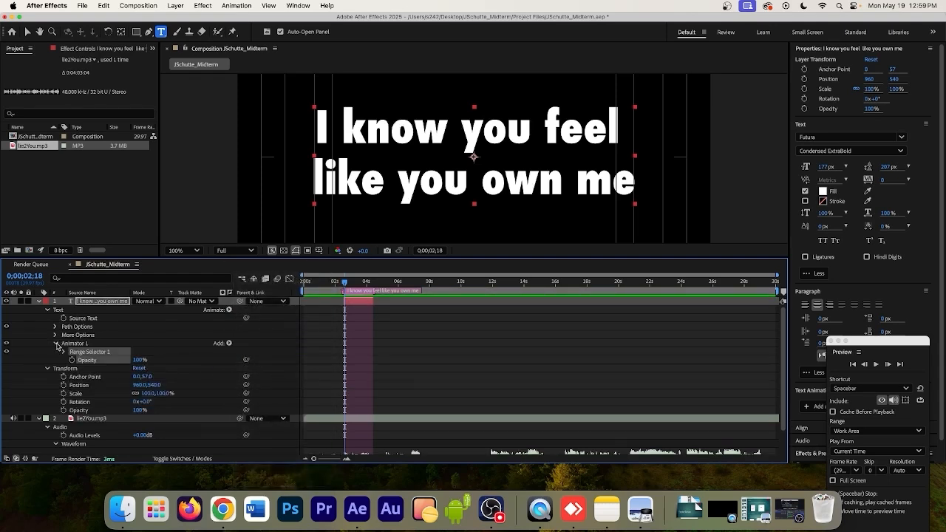
key(super+z)
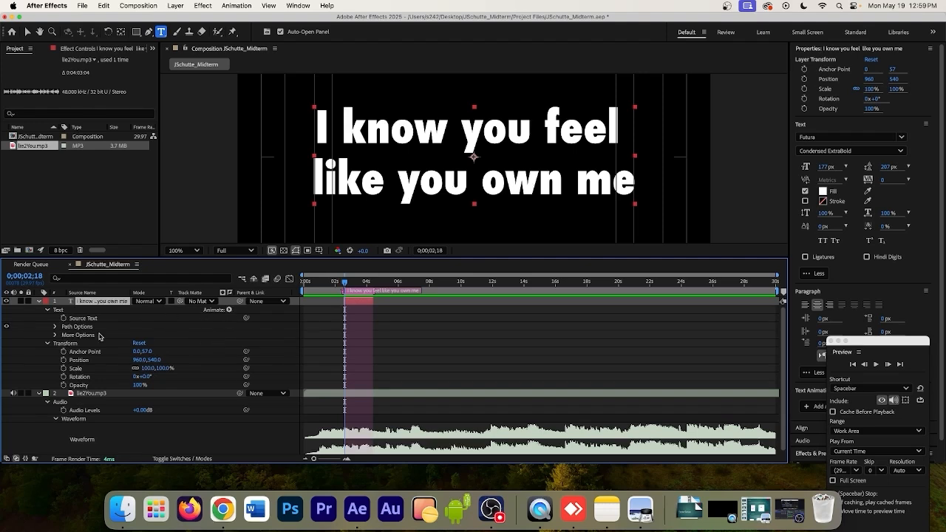
Add an Opacity text animator to the lyric layer and rename it Animator_Opacity.
click(232, 312)
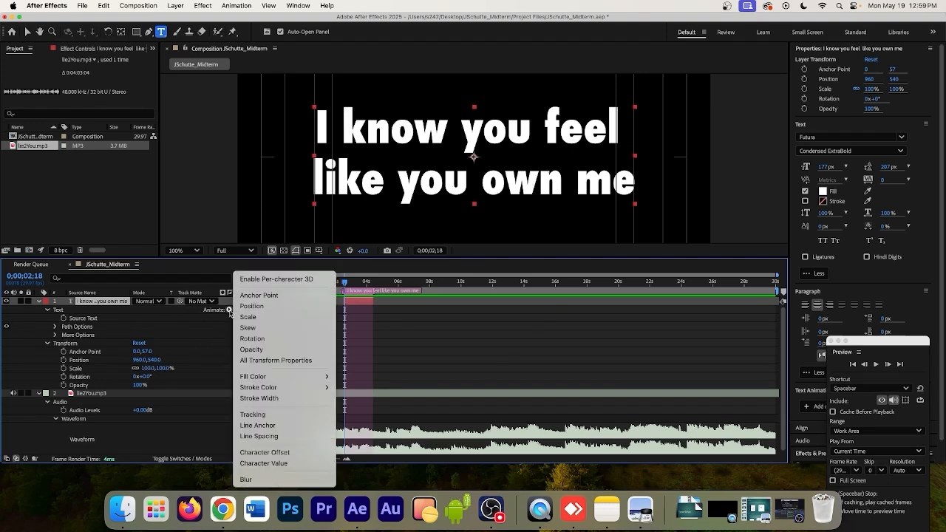
click(252, 350)
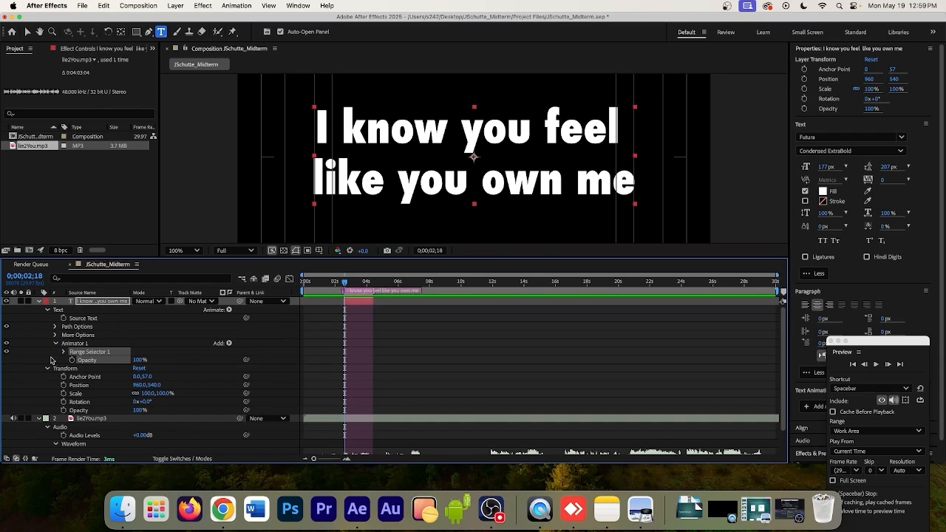
click(74, 344)
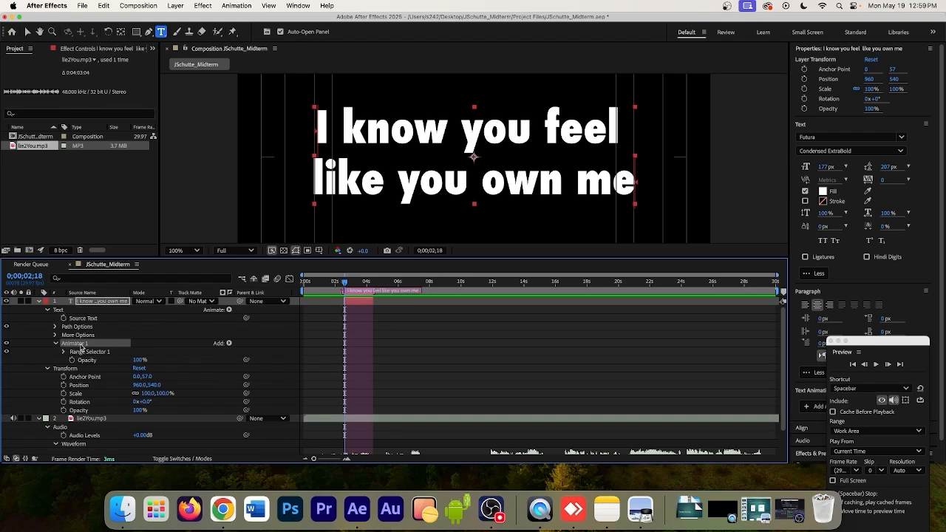
key(Return)
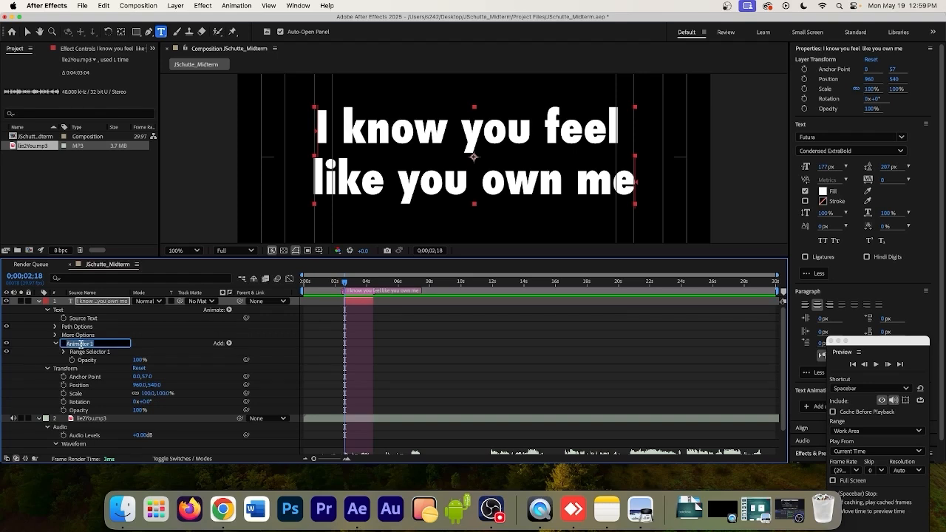
key(Right)
click(81, 352)
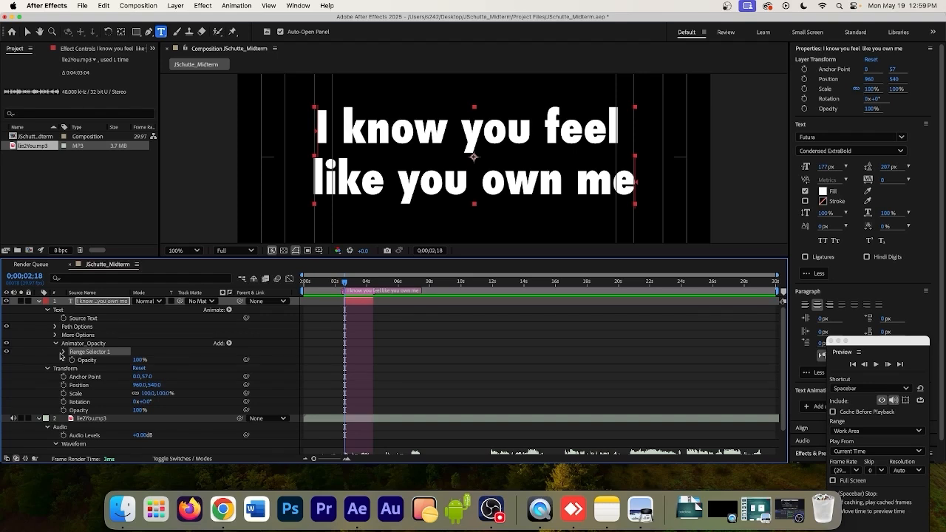
Expand Range Selector 1 and examine its start and end boundaries around the lyric in the composition view.
click(62, 352)
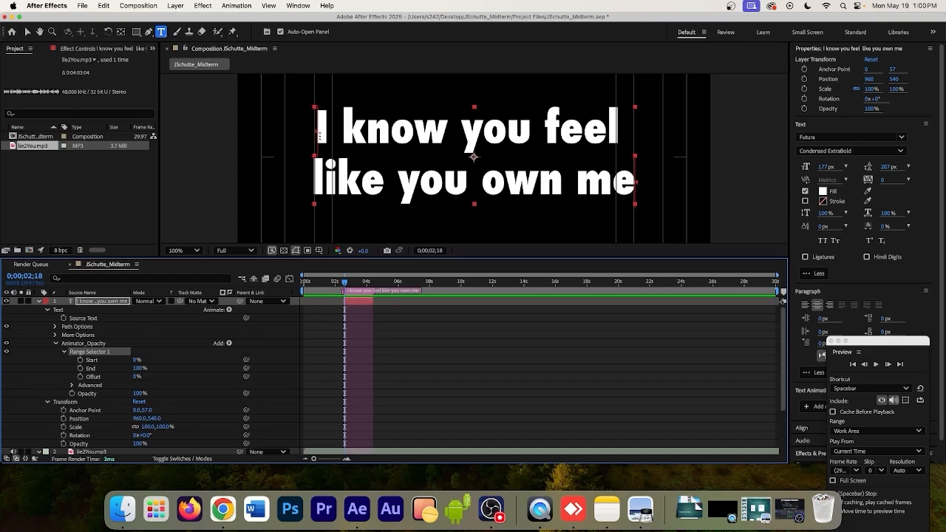
key(period)
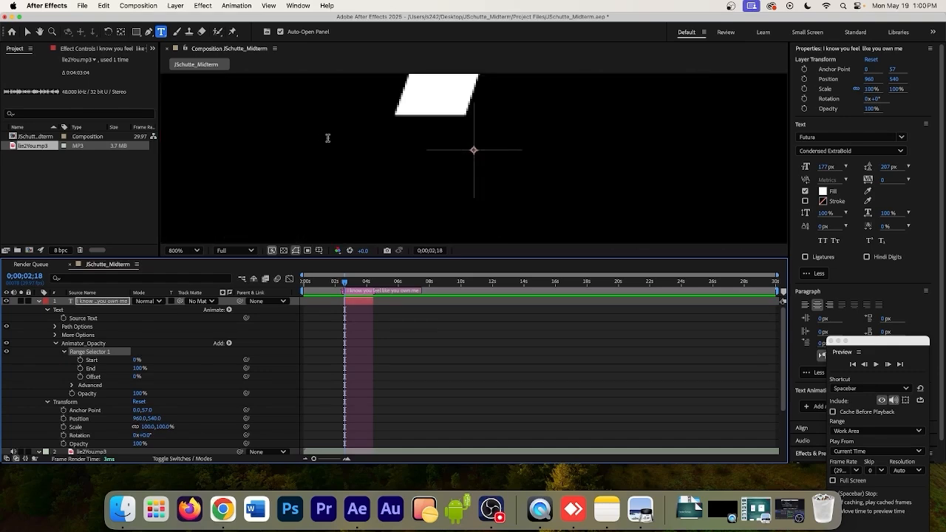
drag(294, 133, 473, 189)
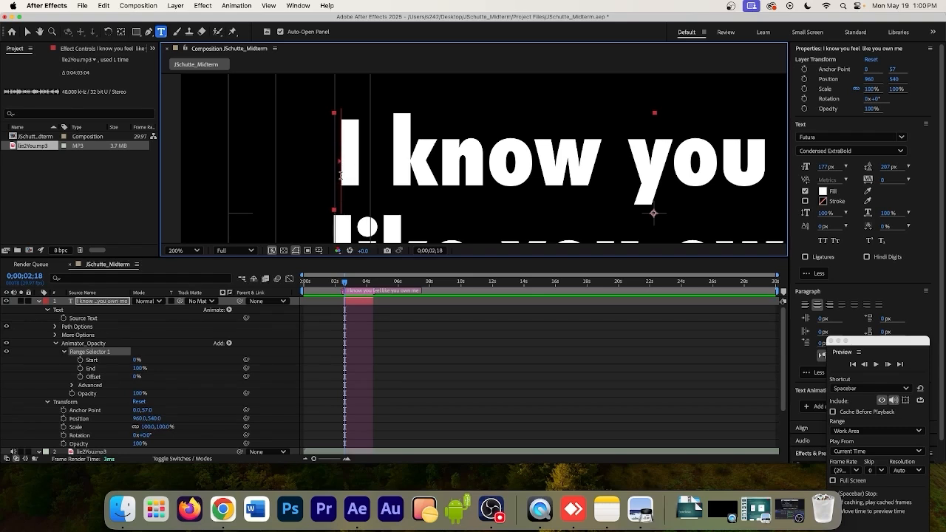
key(space)
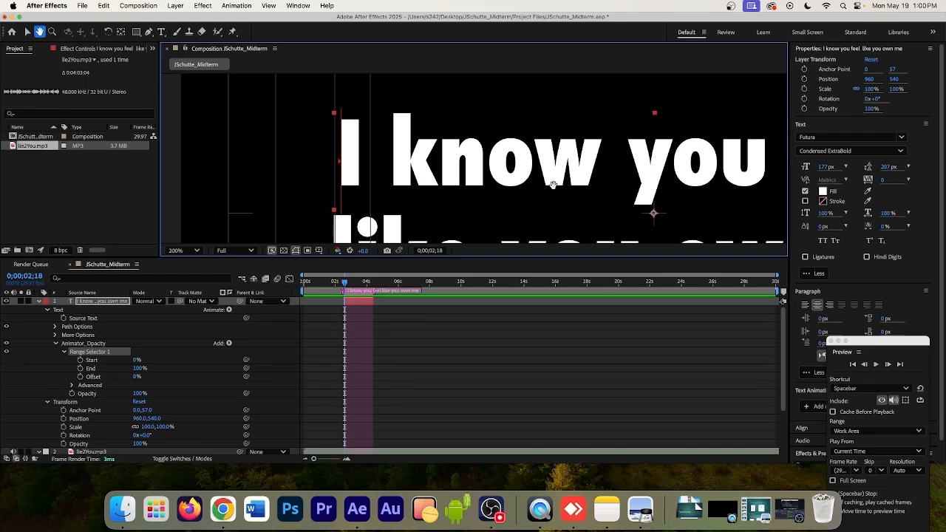
drag(553, 185, 362, 156)
key(h)
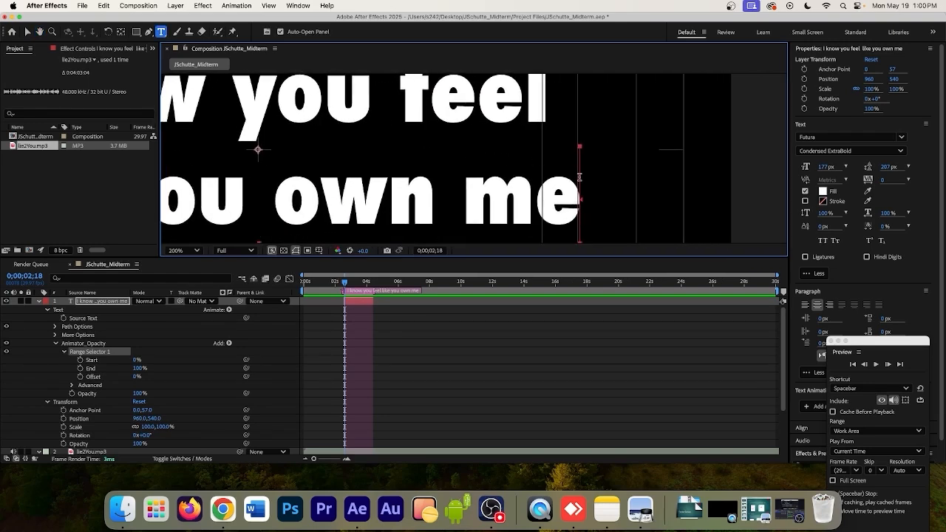
drag(245, 148, 532, 189)
drag(435, 166, 434, 174)
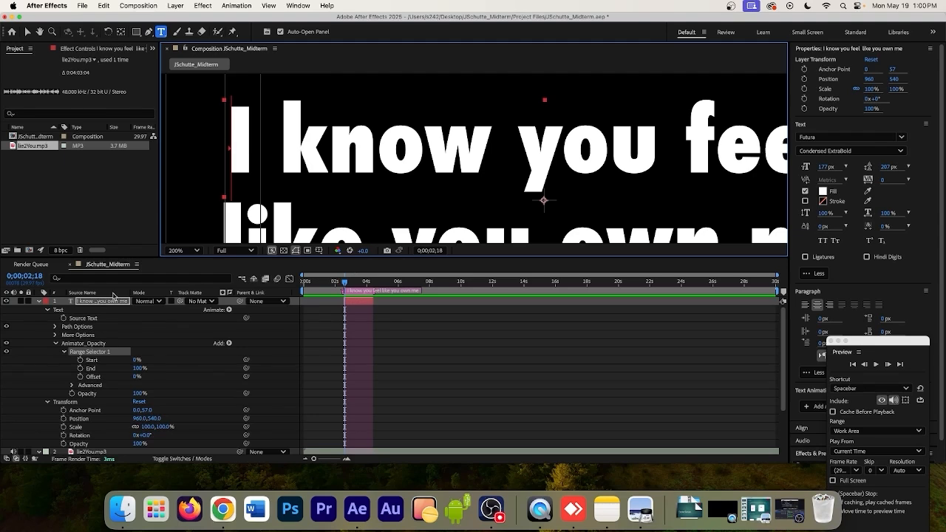
Set the Opacity of Animator_Opacity to 0%.
click(89, 395)
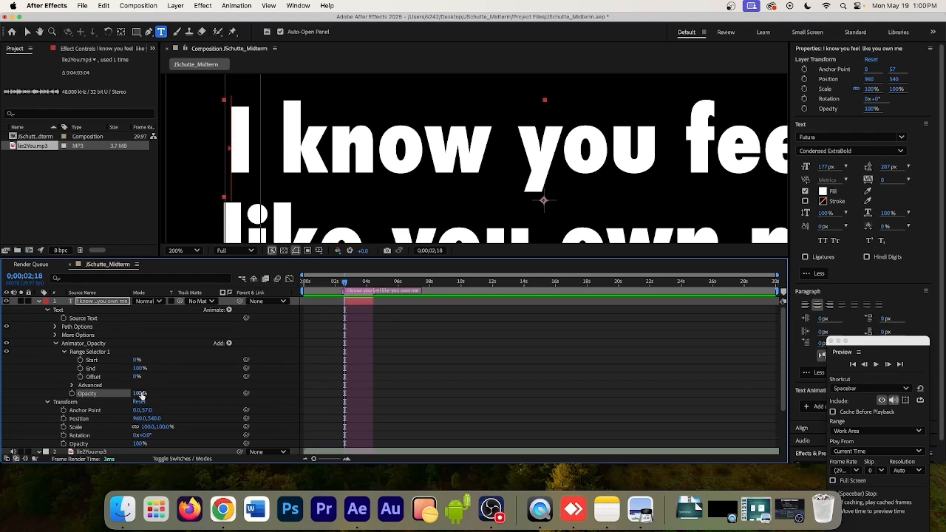
drag(140, 395, 88, 386)
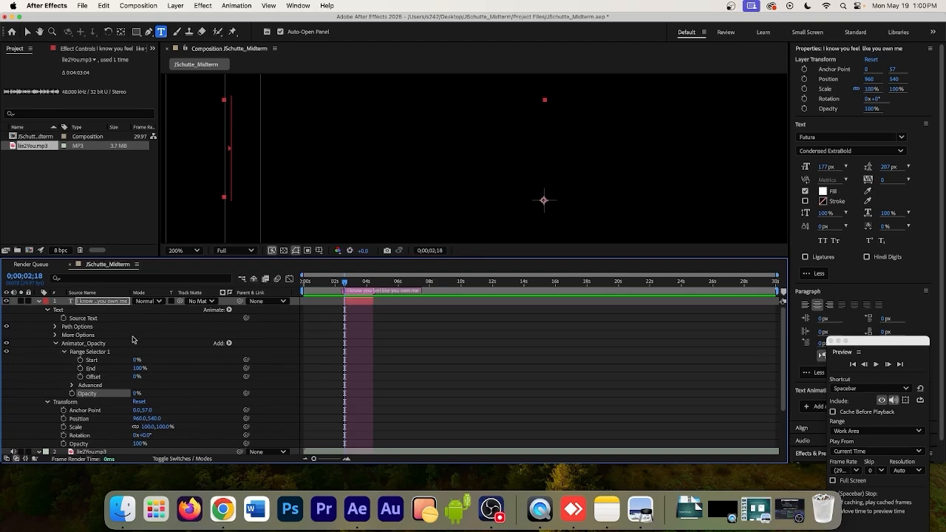
Examine the Range Selector's Start and End properties against its boundary lines in the composition view.
click(91, 352)
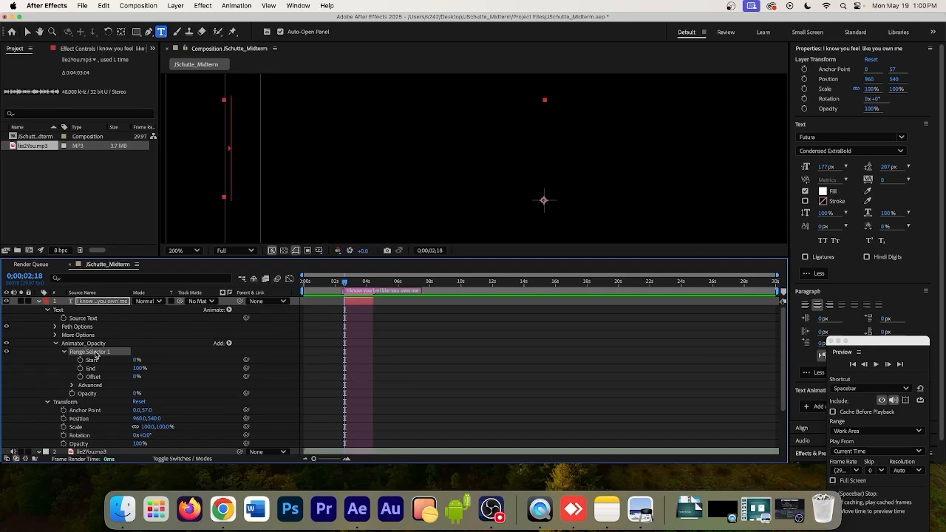
click(91, 360)
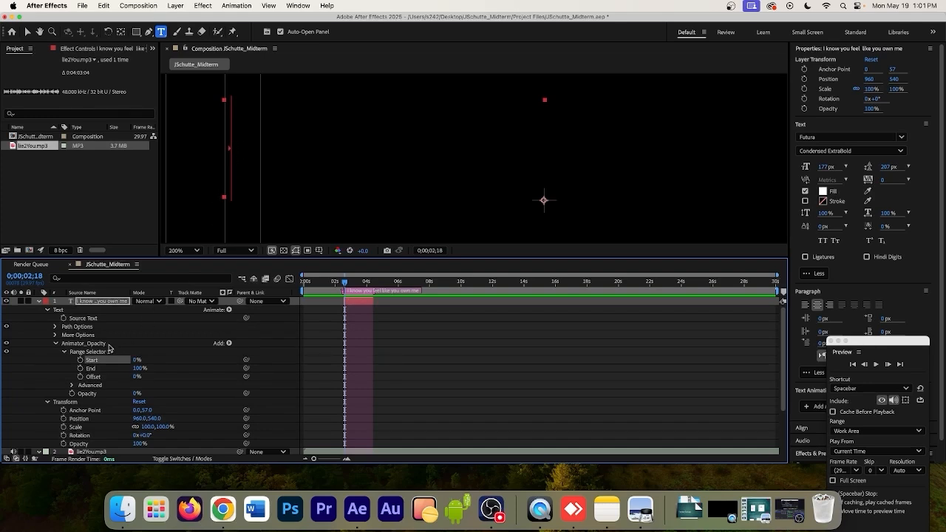
shift+click(91, 368)
click(91, 367)
key(space)
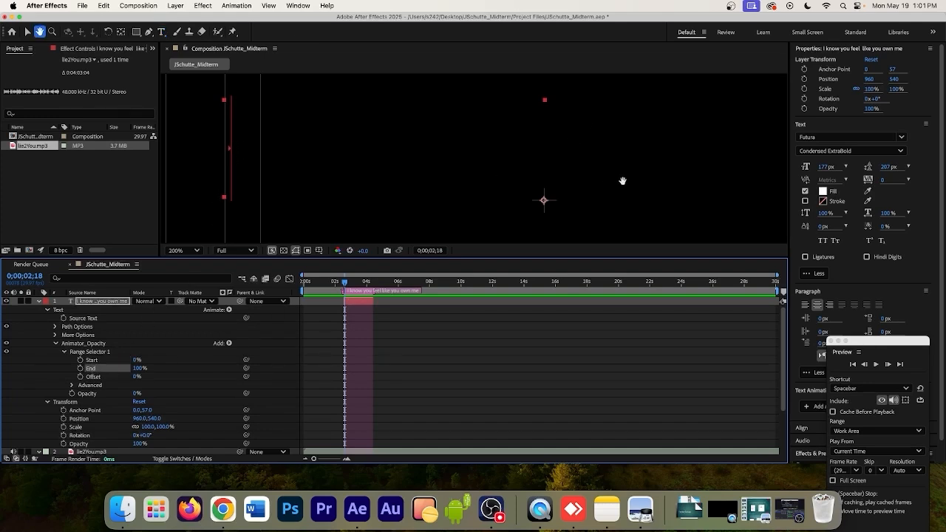
drag(622, 179, 492, 147)
drag(399, 185, 460, 195)
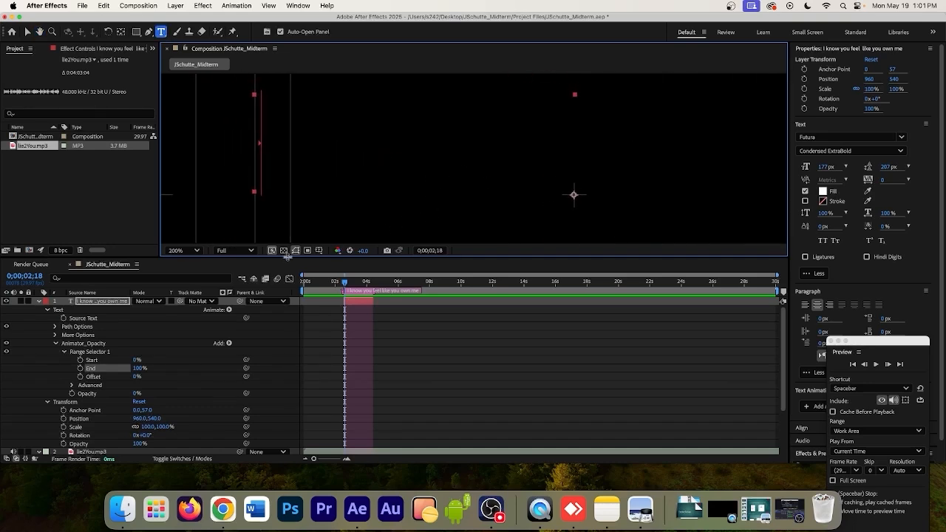
Keyframe the Range Selector's Start at 0% on 0;00;02;18 and at 100% on 0;00;04;12.
click(104, 362)
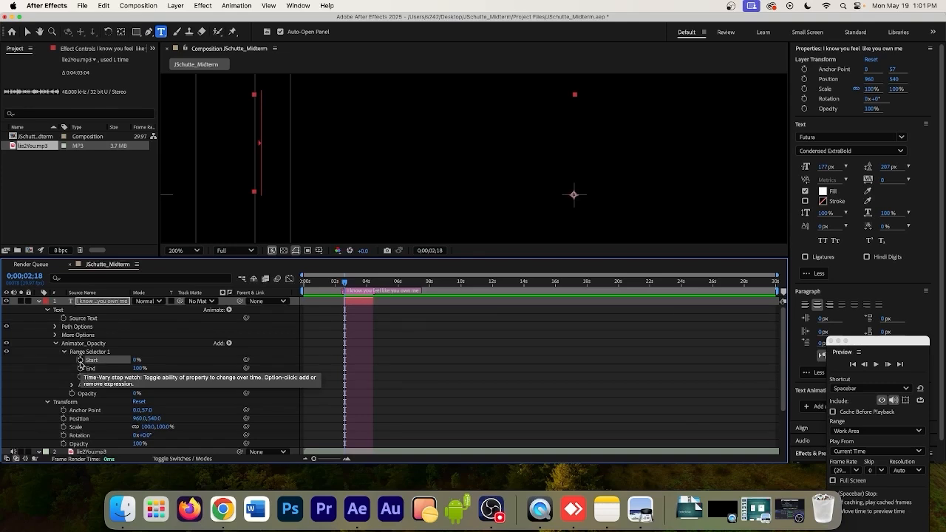
click(80, 360)
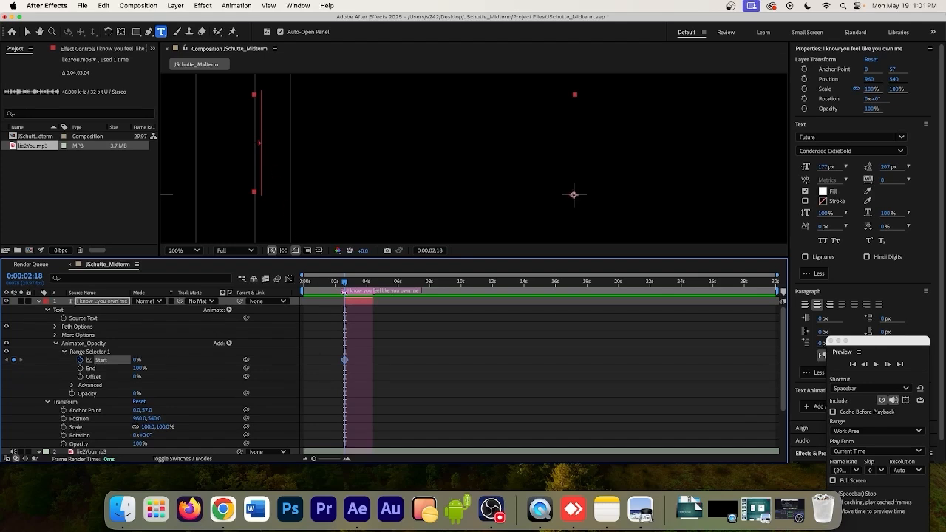
drag(344, 283, 372, 285)
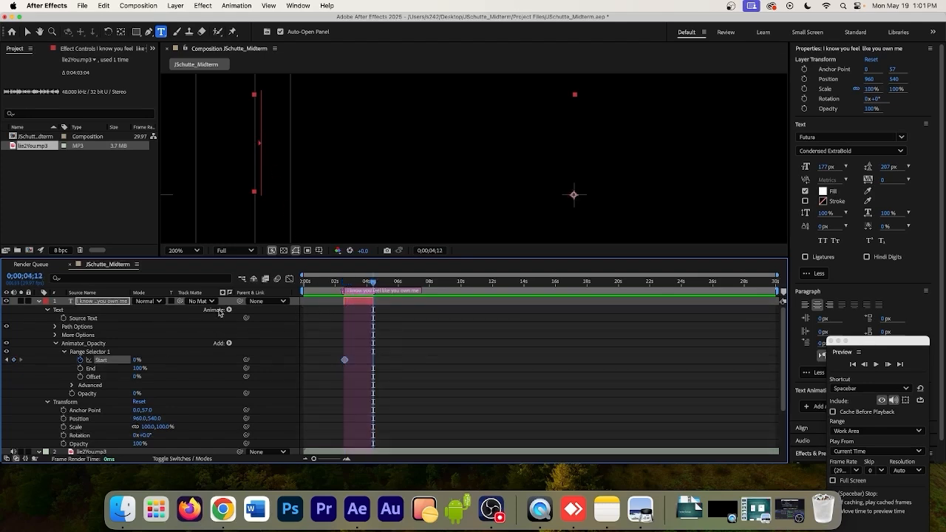
drag(137, 359, 193, 365)
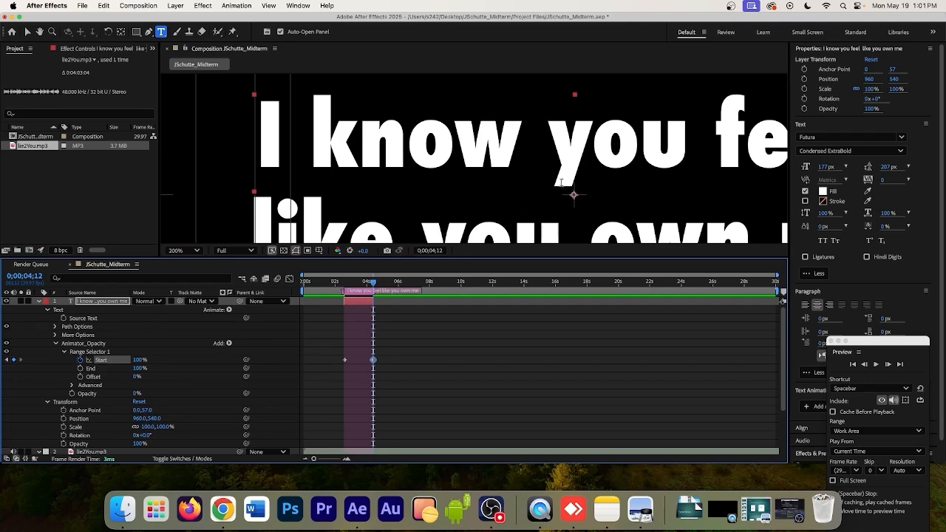
Check the whole lyric at 0;00;04;12, and preview its reveal from 0;00;02;10.
scroll(564, 172, down, 4)
scroll(603, 182, down, 2)
scroll(602, 183, up, 1)
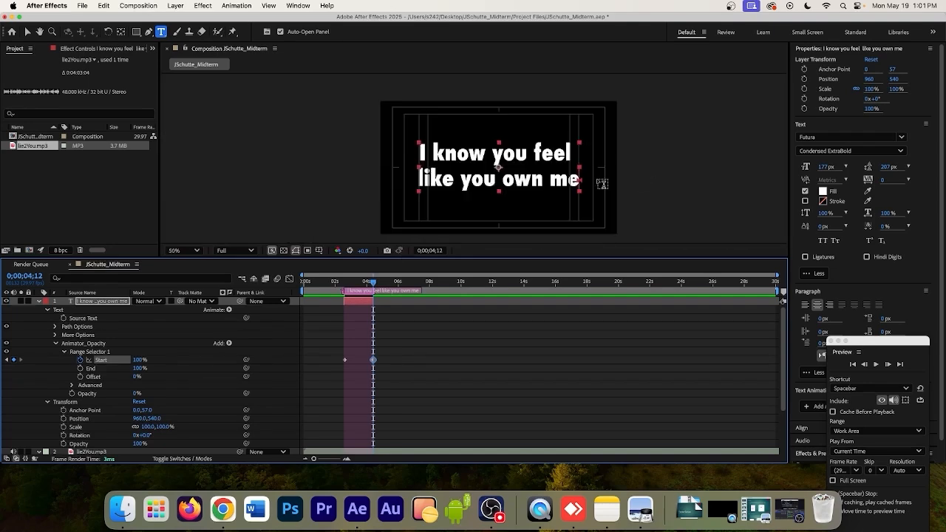
scroll(603, 183, down, 3)
scroll(602, 184, up, 4)
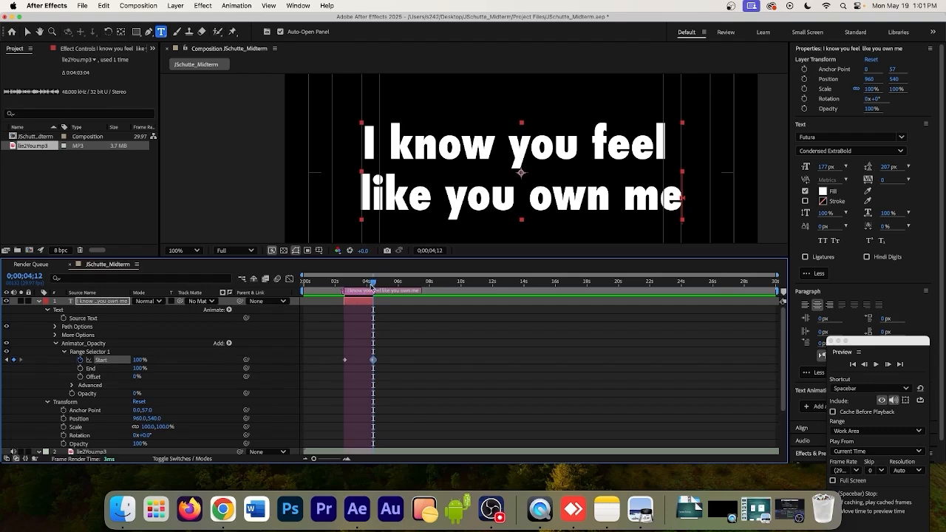
drag(373, 284, 342, 286)
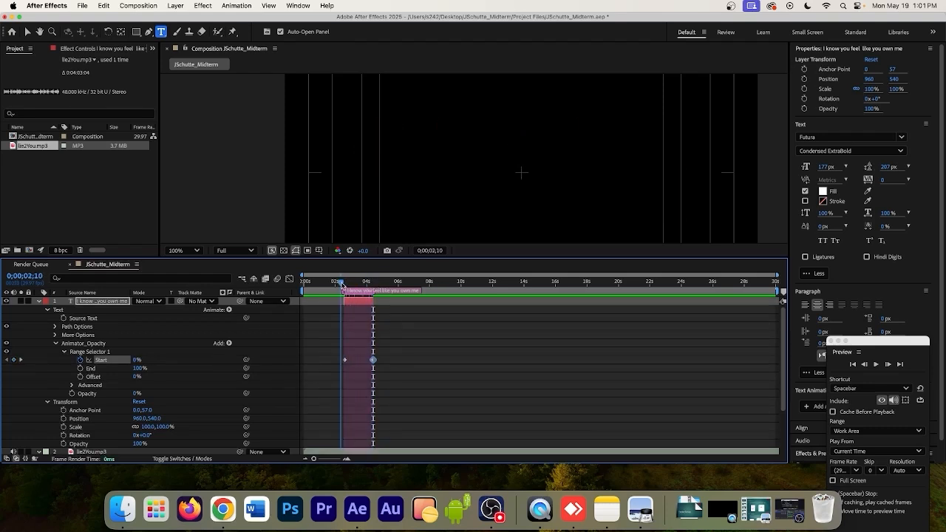
click(877, 365)
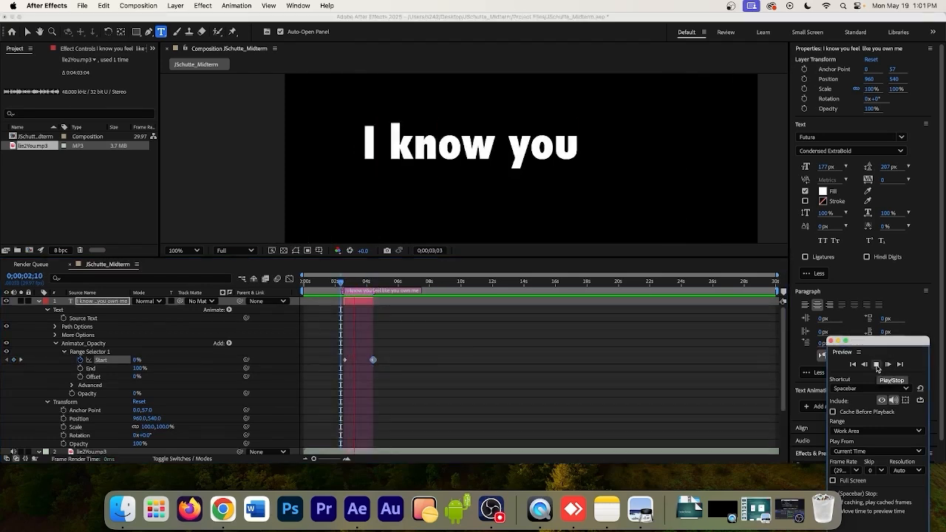
click(876, 365)
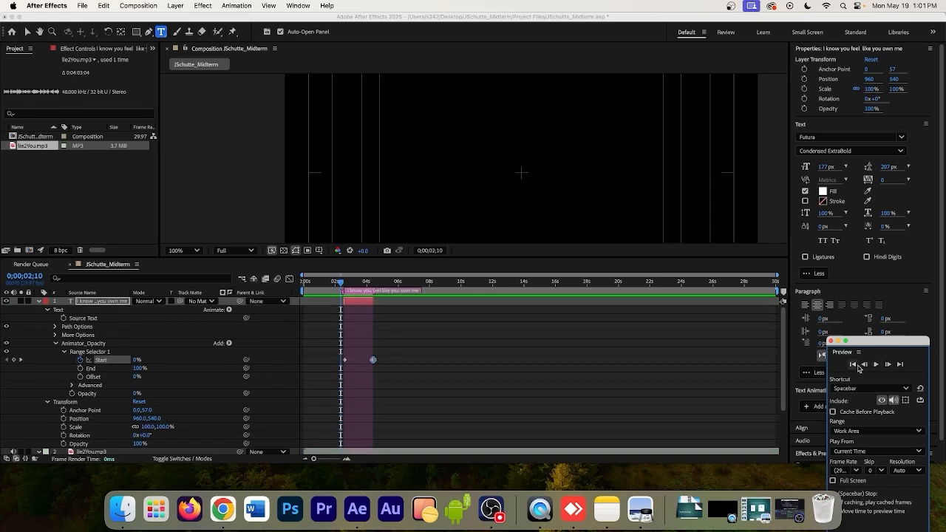
Extend the lyric layer's out point to about 5 seconds and preview the reveal from 0;00;02;10.
click(373, 301)
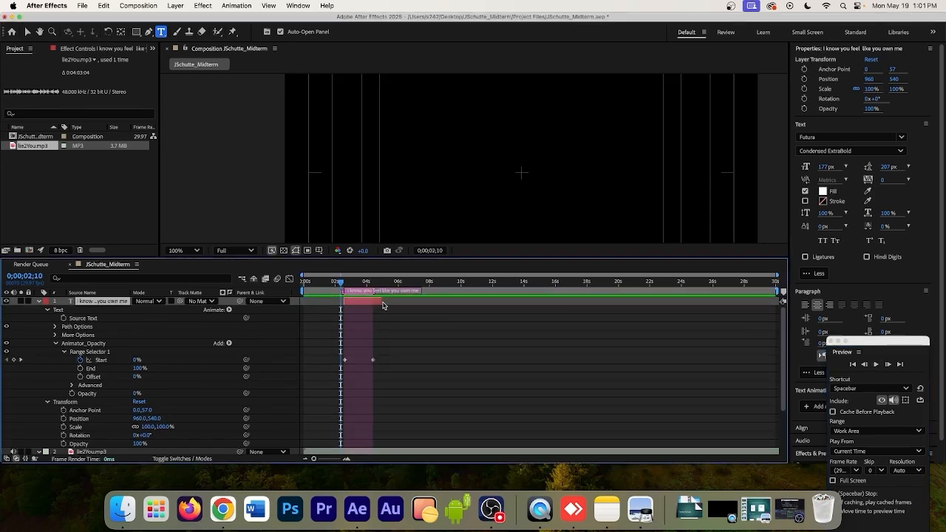
click(876, 365)
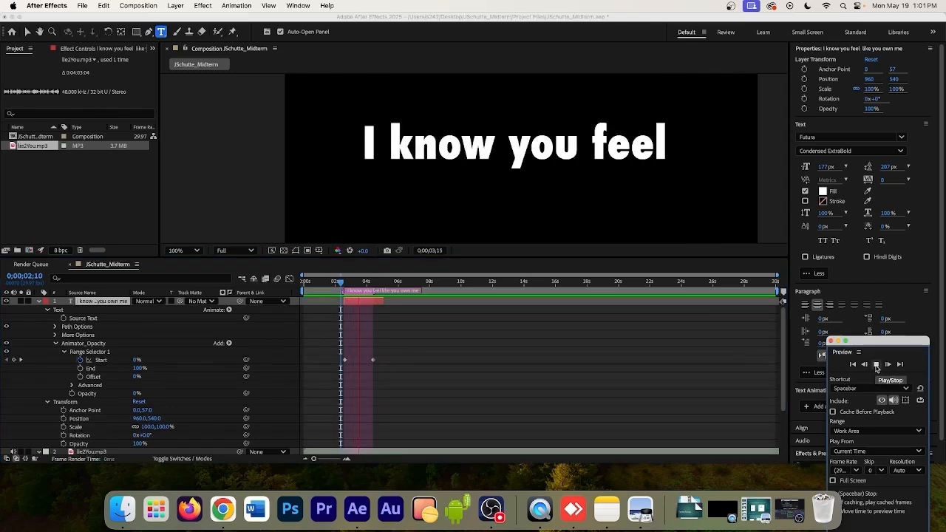
Stop the preview and add an RGB Fill Color text animator to the lyric layer at 0;00;04;15.
click(875, 364)
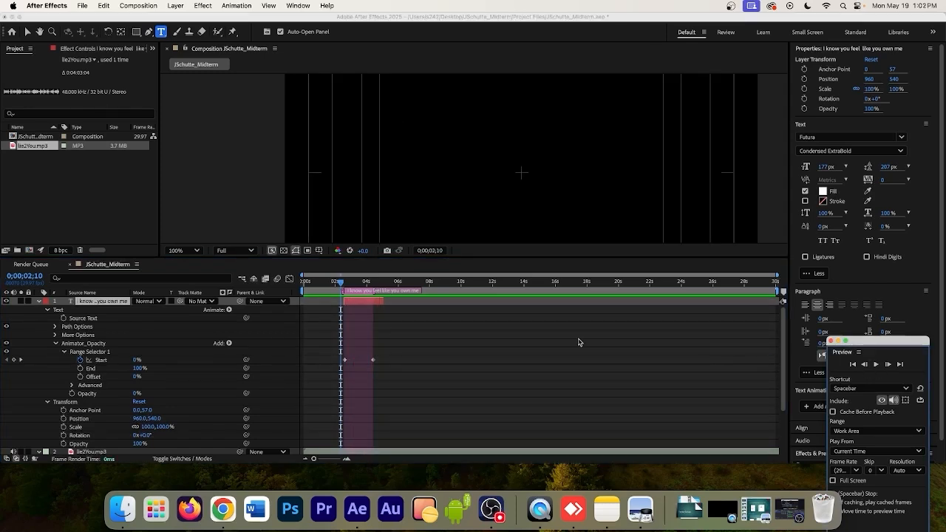
drag(341, 287, 373, 287)
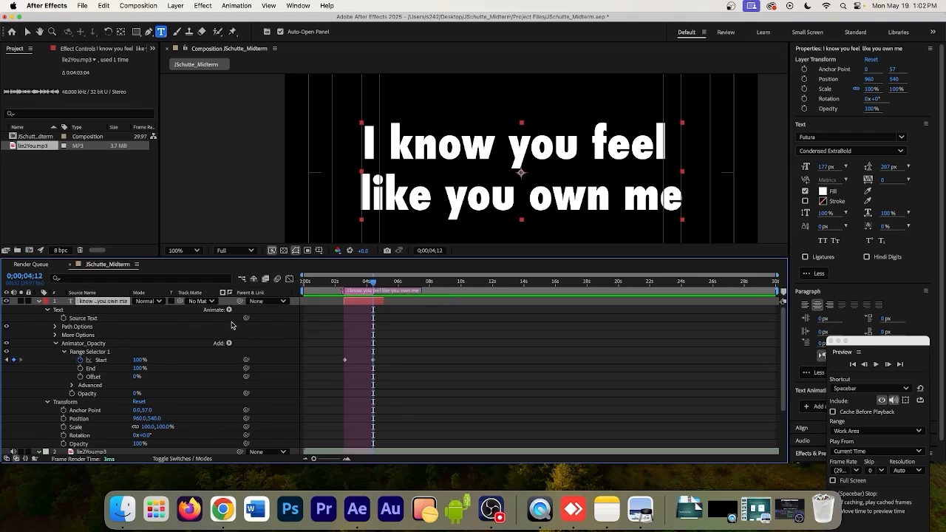
mouse_move(373, 281)
mouse_down()
mouse_move(351, 284)
mouse_move(374, 283)
mouse_up()
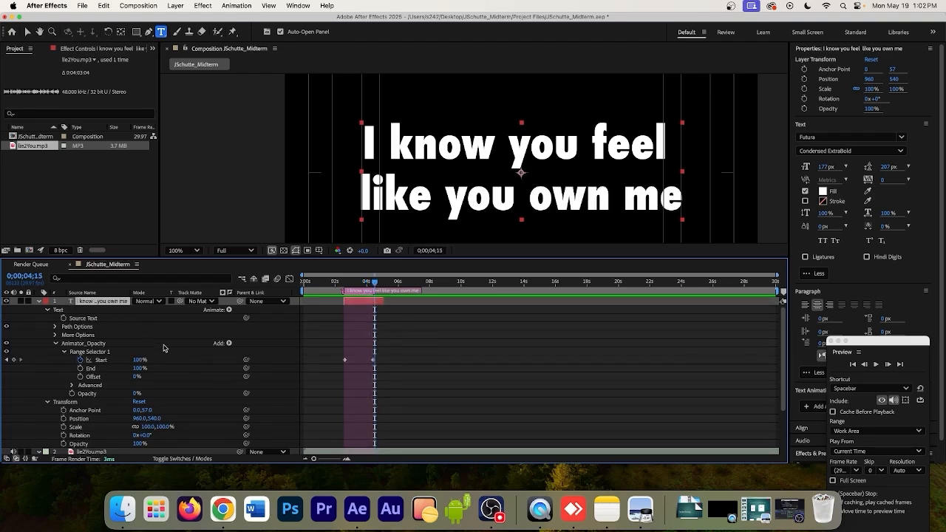
click(66, 353)
click(87, 345)
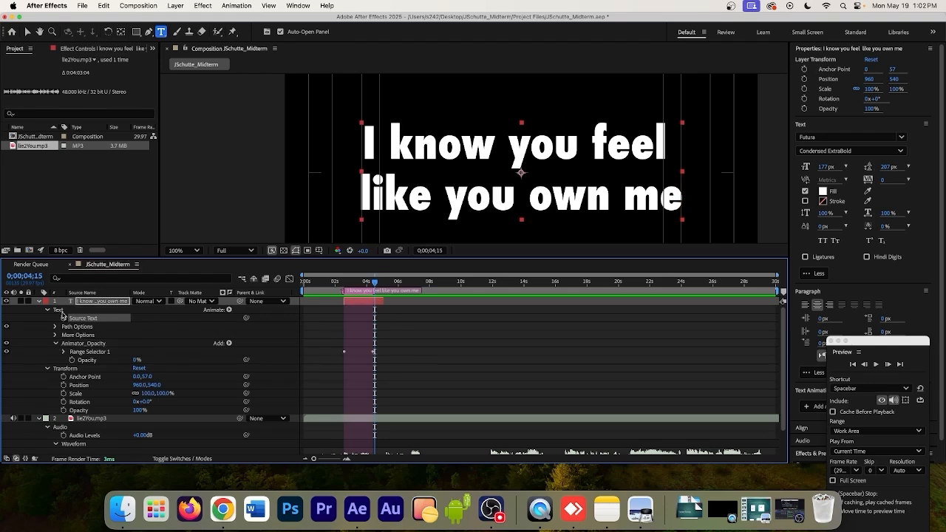
click(229, 310)
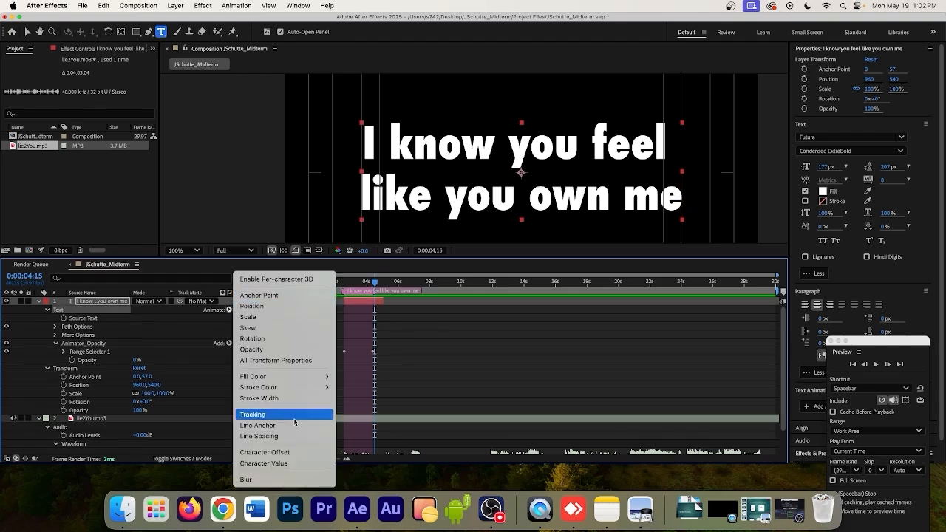
mouse_move(275, 381)
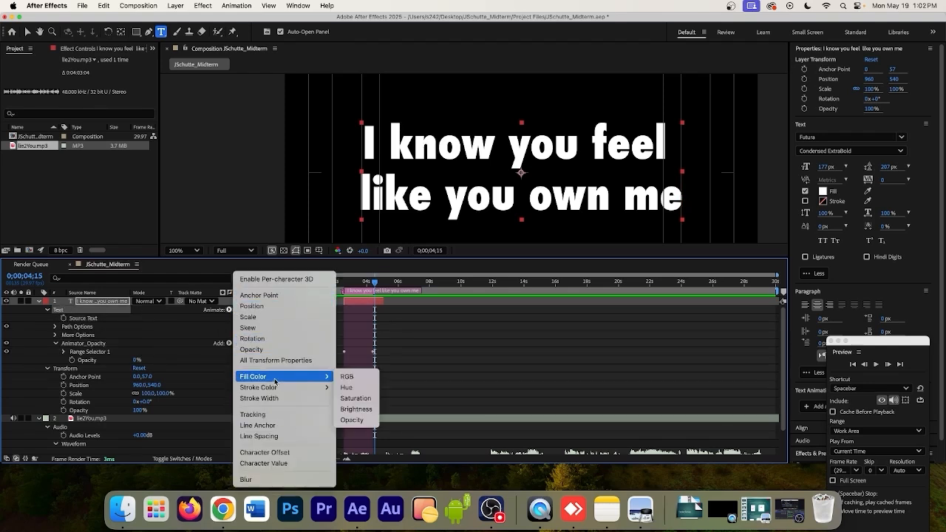
click(352, 379)
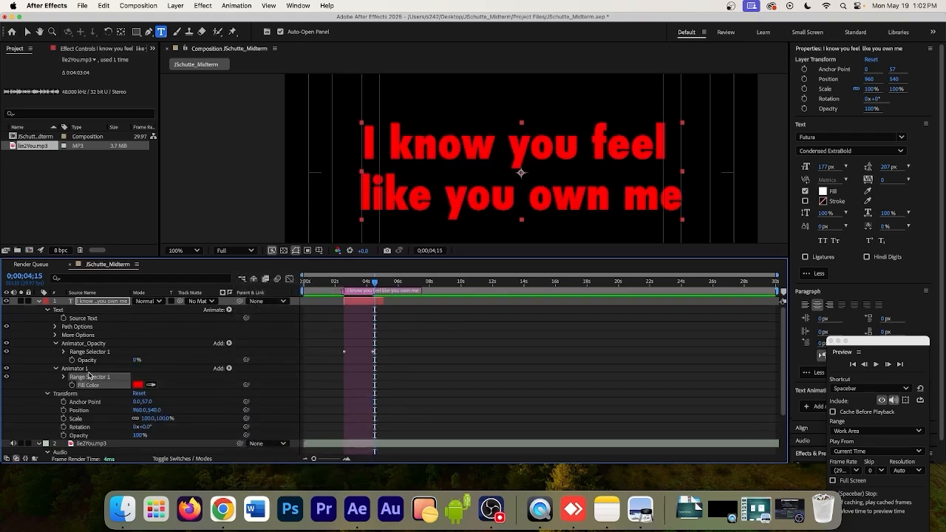
click(86, 369)
right_click(86, 371)
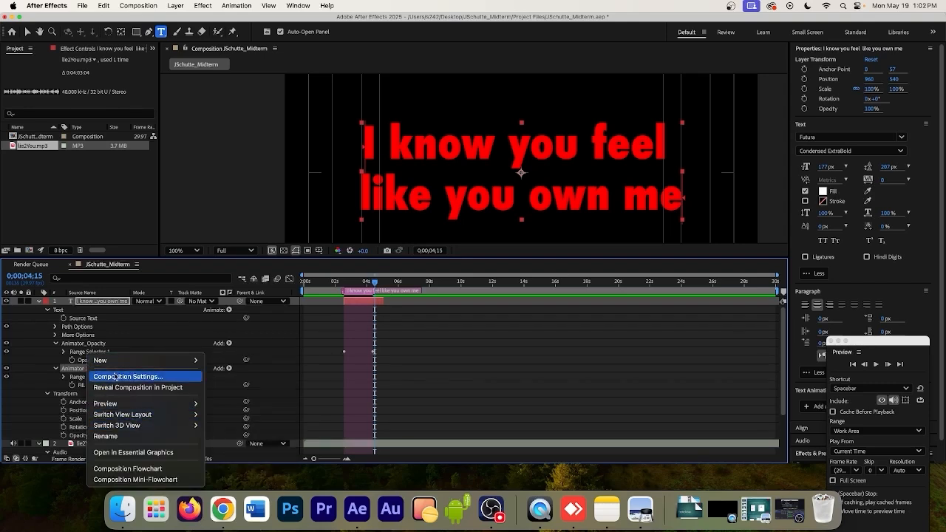
mouse_move(116, 362)
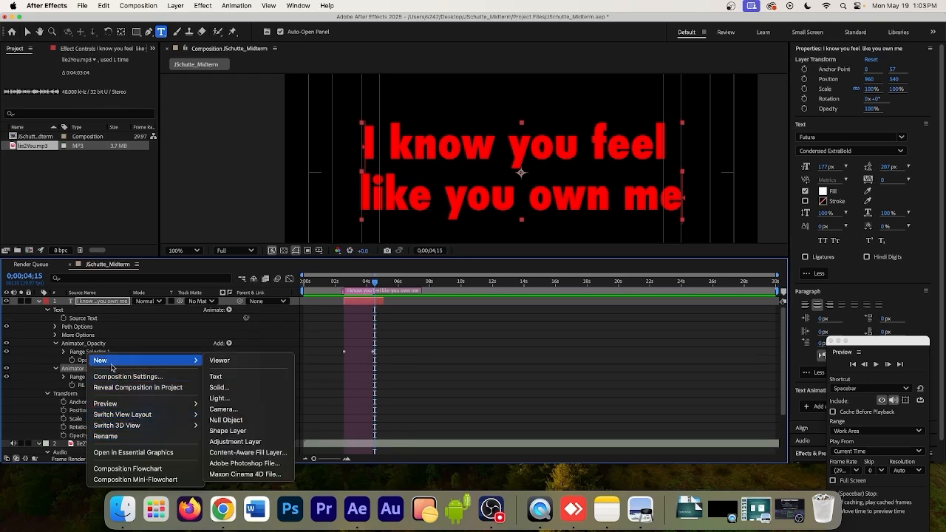
click(82, 381)
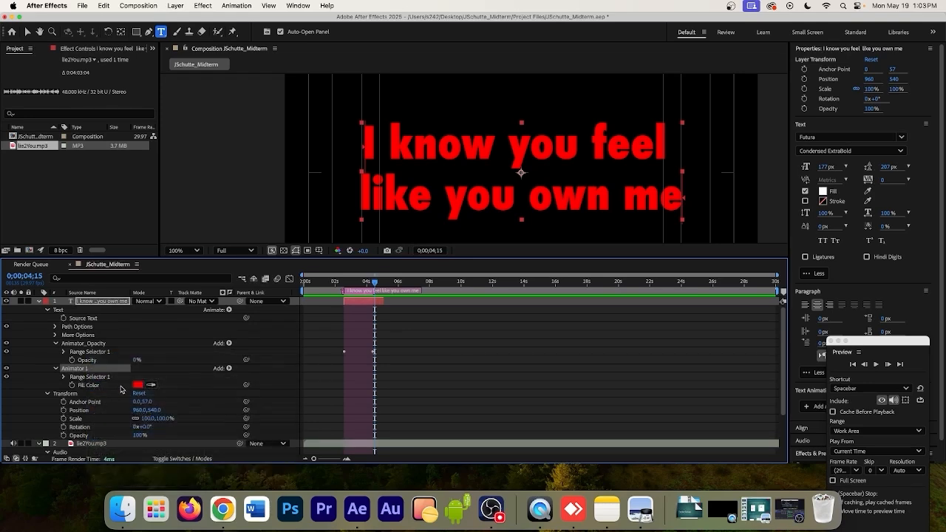
Set the new animator's fill colour to white (FFFFFF) and try changing its Range Selector's Start.
click(136, 389)
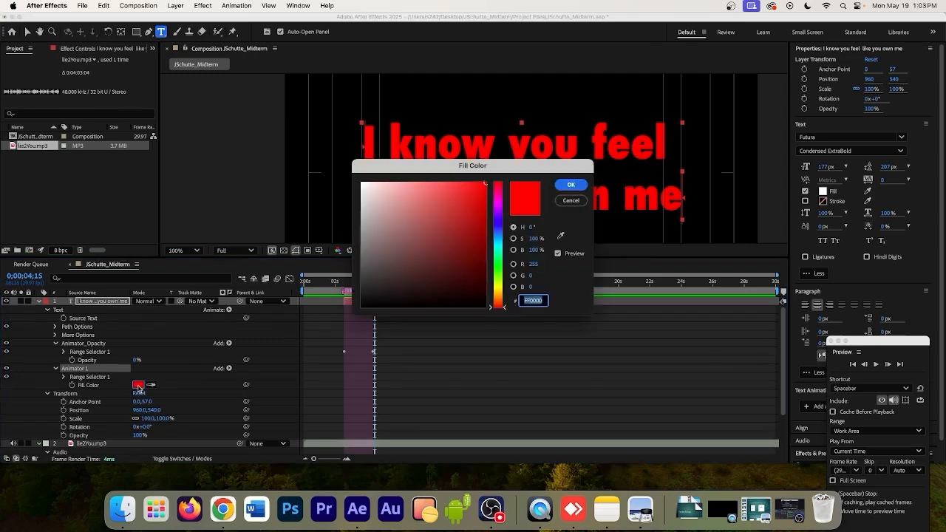
drag(403, 306, 323, 160)
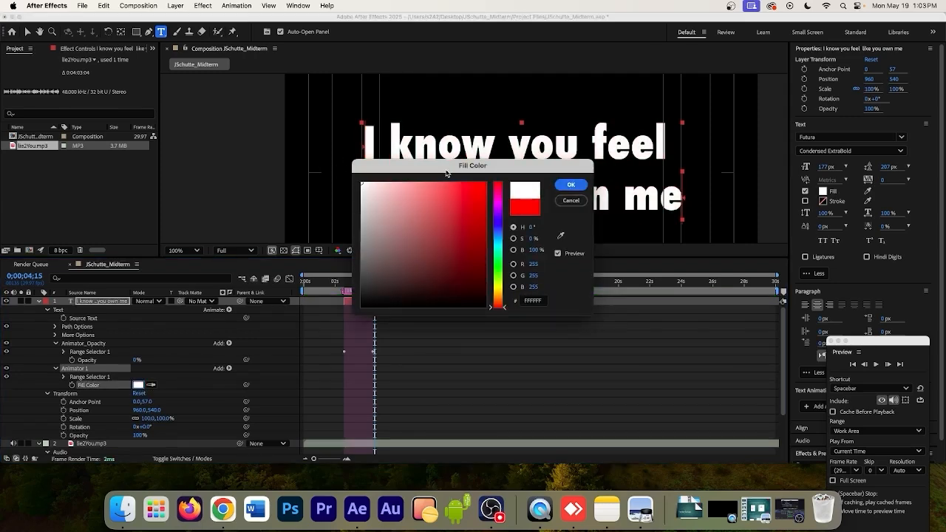
click(570, 184)
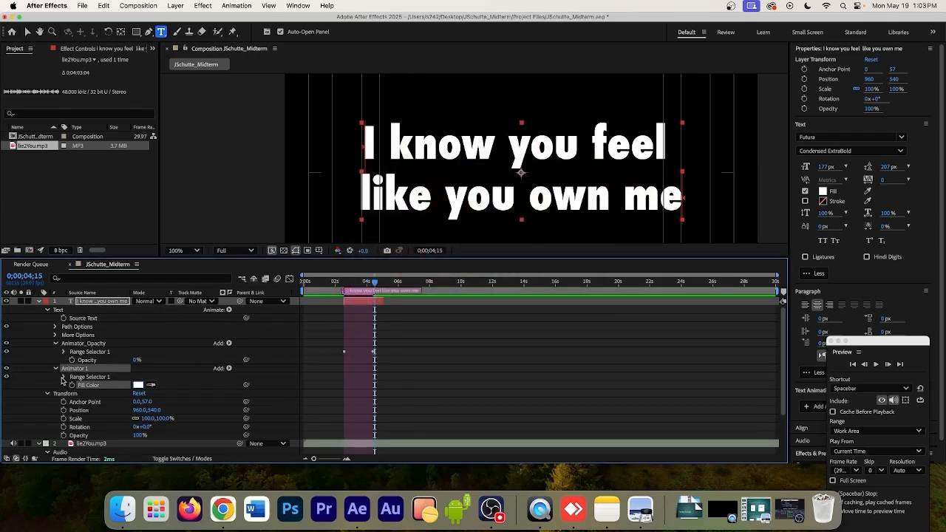
click(64, 376)
click(127, 384)
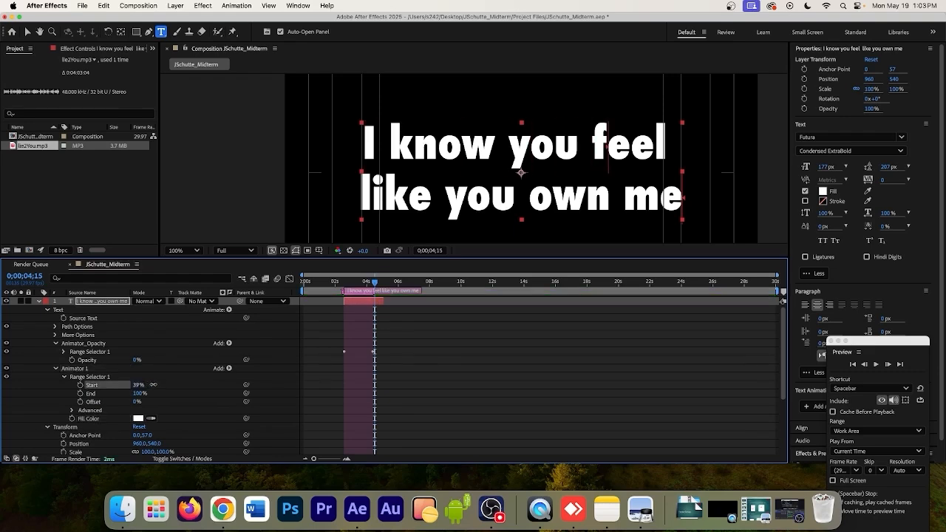
Change the new animator's fill colour to a fully saturated blue-violet.
click(139, 418)
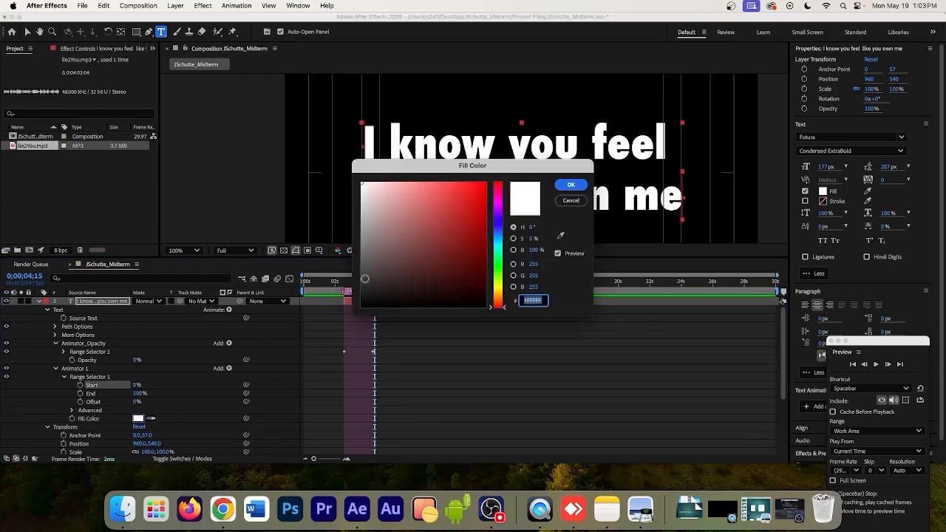
drag(363, 274, 486, 183)
drag(503, 227, 503, 217)
click(571, 186)
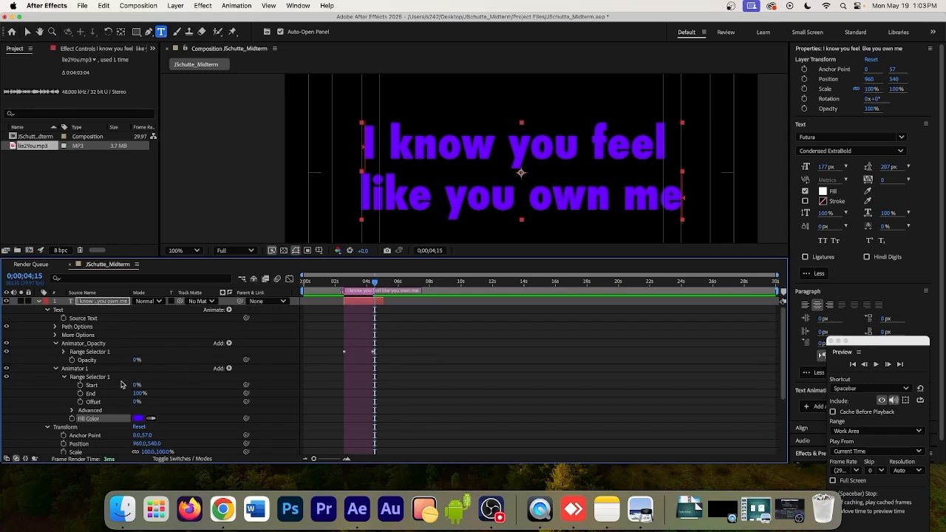
Keyframe the fill colour Range Selector's Start at 0% on 0;00;03;29 and at 93% on 0;00;04;12.
click(85, 379)
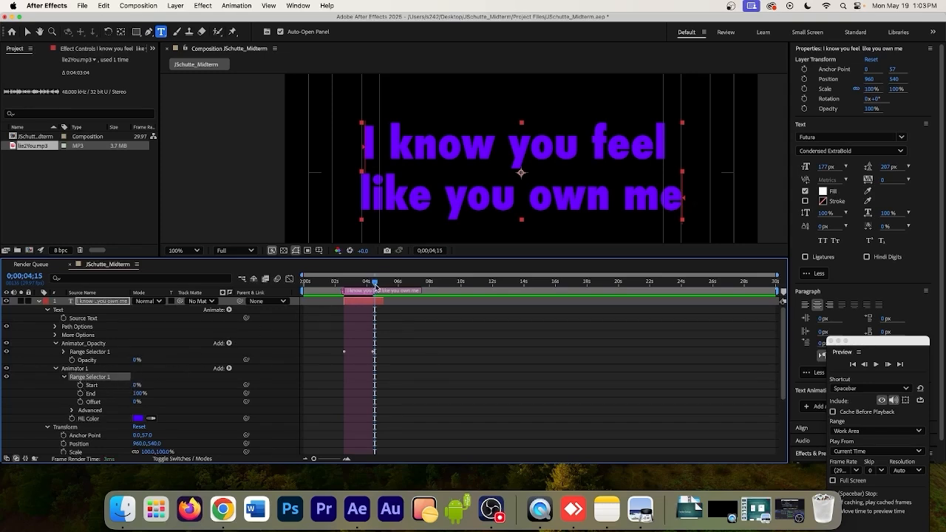
mouse_move(374, 282)
mouse_down()
mouse_move(346, 293)
mouse_move(368, 293)
mouse_up()
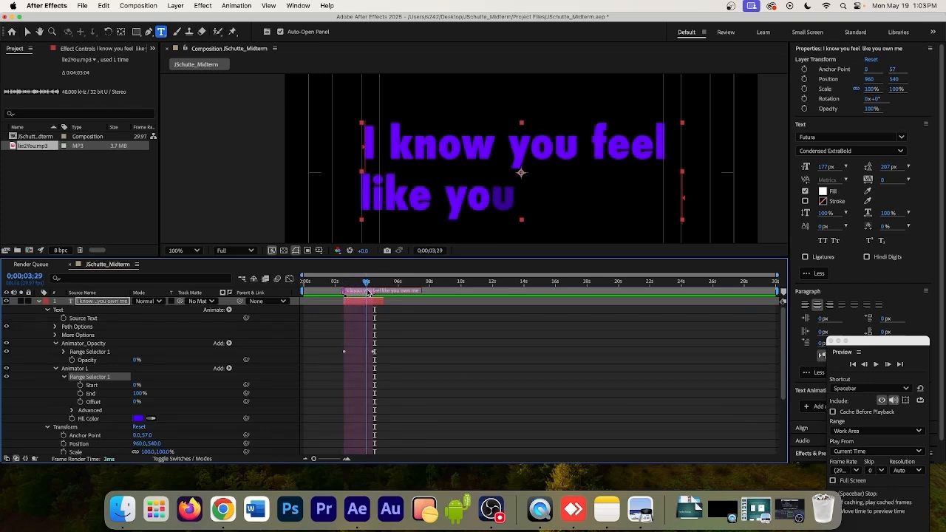
click(80, 384)
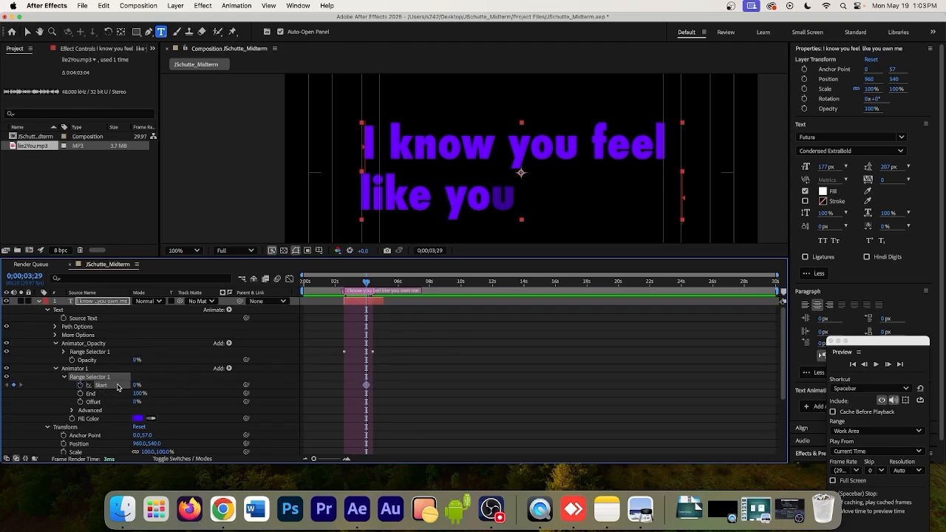
drag(366, 283, 371, 284)
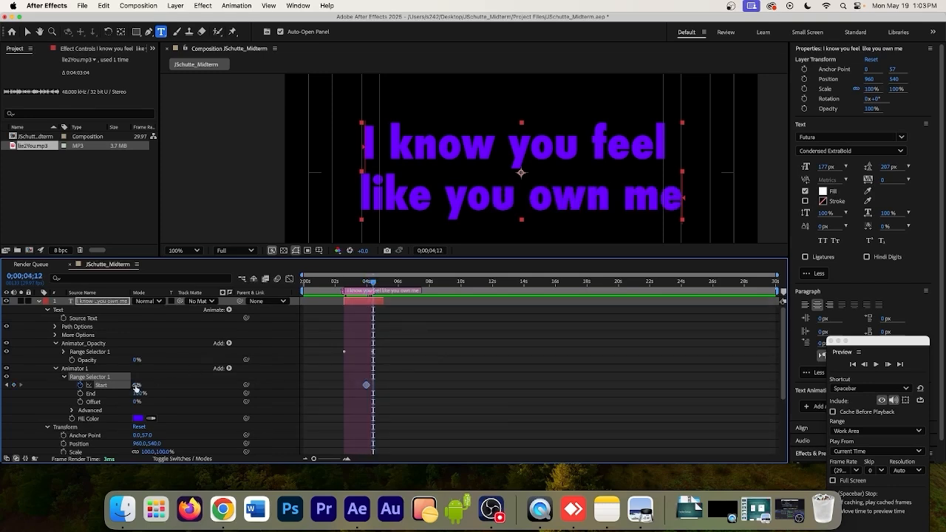
drag(137, 384, 191, 381)
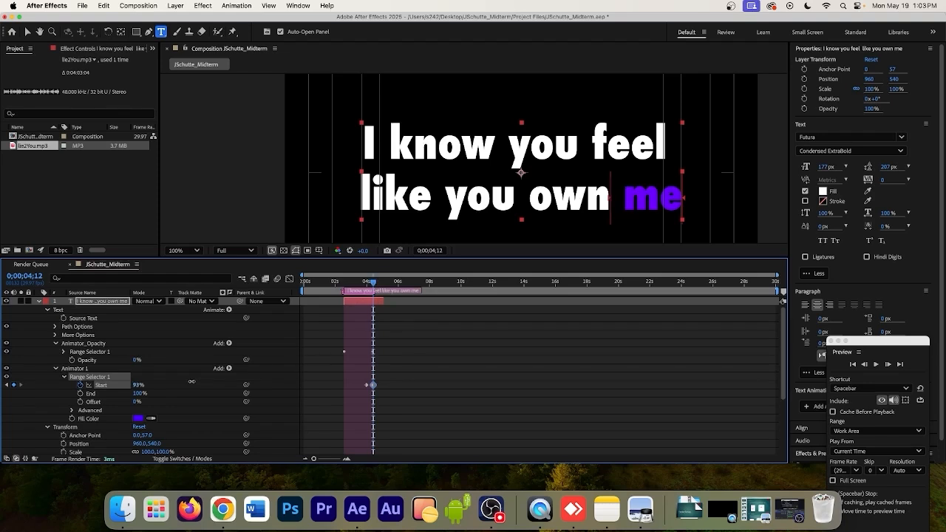
Preview the lyric's colour change from around 0;00;02;17, and remove the fill Range Selector's Start keyframes.
drag(373, 283, 347, 286)
key(space)
key(space)
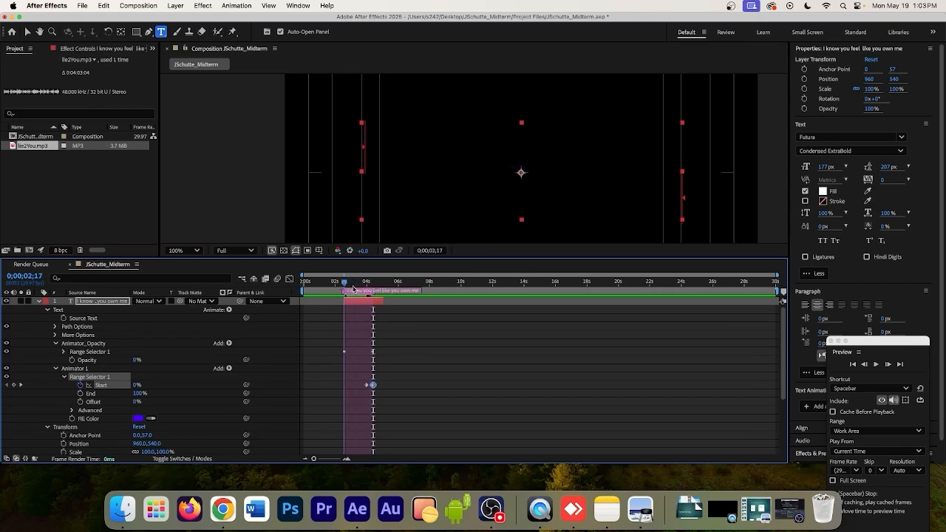
mouse_move(349, 288)
mouse_down()
mouse_move(375, 289)
mouse_move(343, 287)
mouse_up()
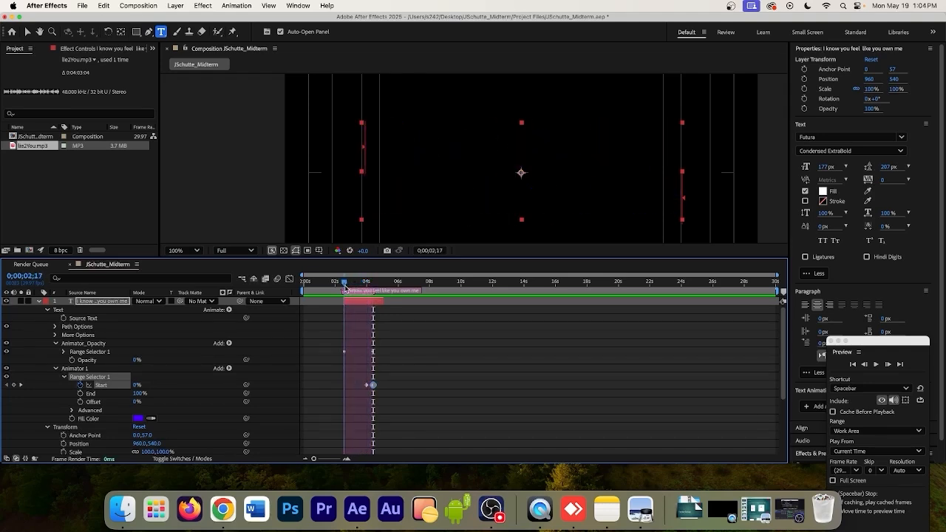
click(81, 385)
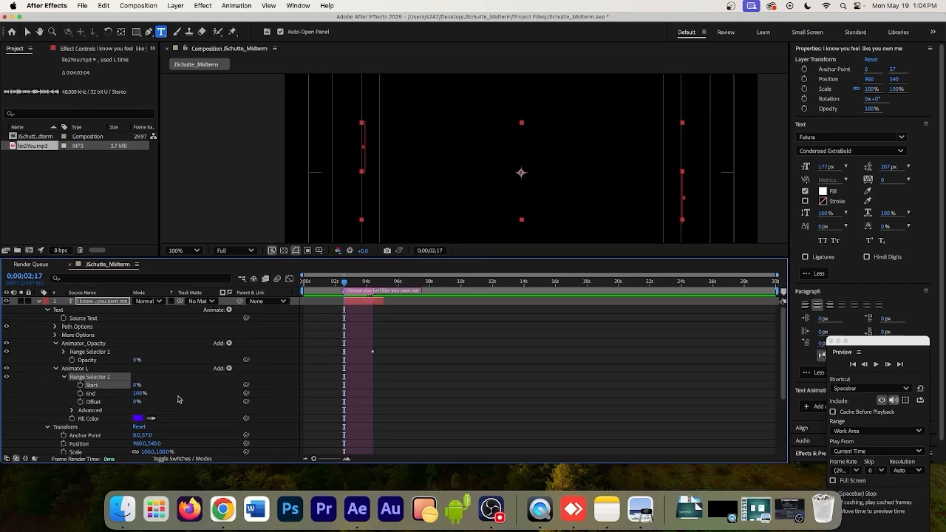
Disable the opacity animator and set the fill colour Range Selector's Offset to -94%, checking the text at 0;00;03;14.
drag(348, 286, 358, 287)
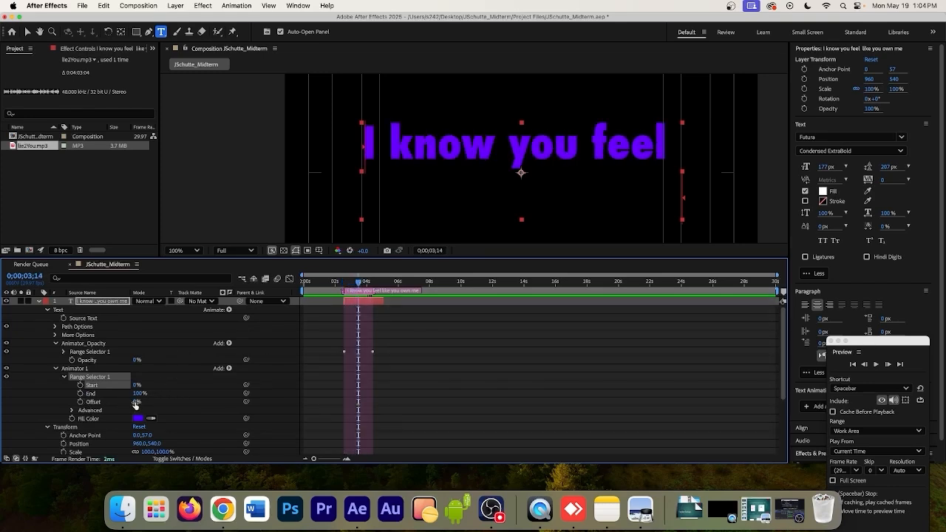
drag(135, 401, 89, 402)
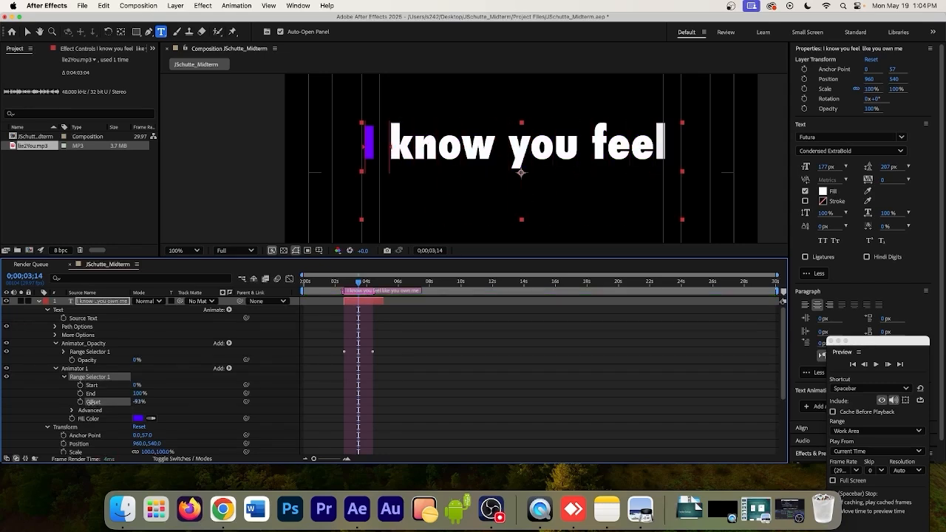
click(77, 344)
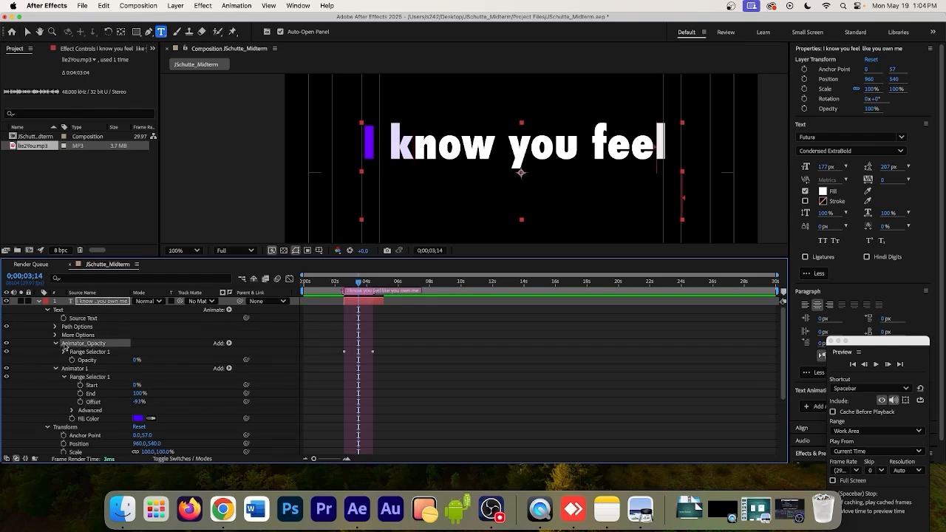
click(6, 344)
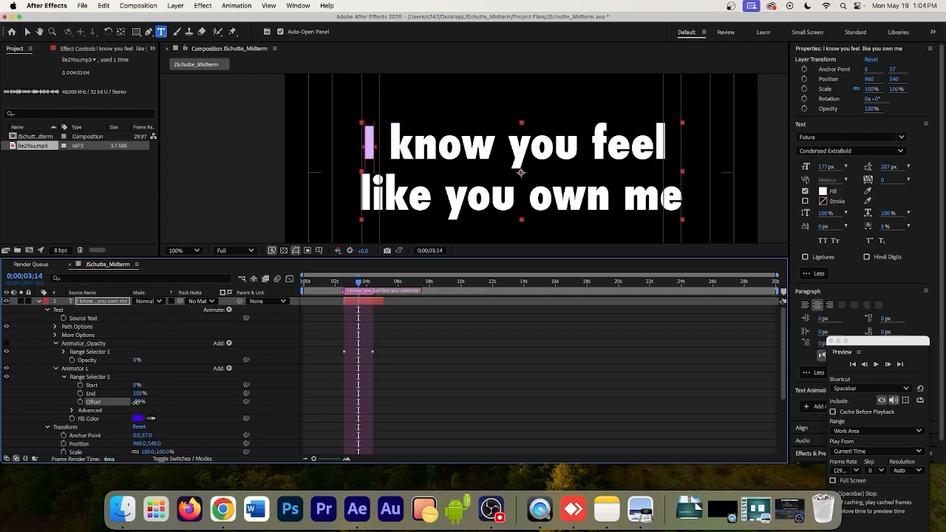
mouse_move(139, 401)
mouse_down()
mouse_move(132, 408)
mouse_move(135, 384)
mouse_up()
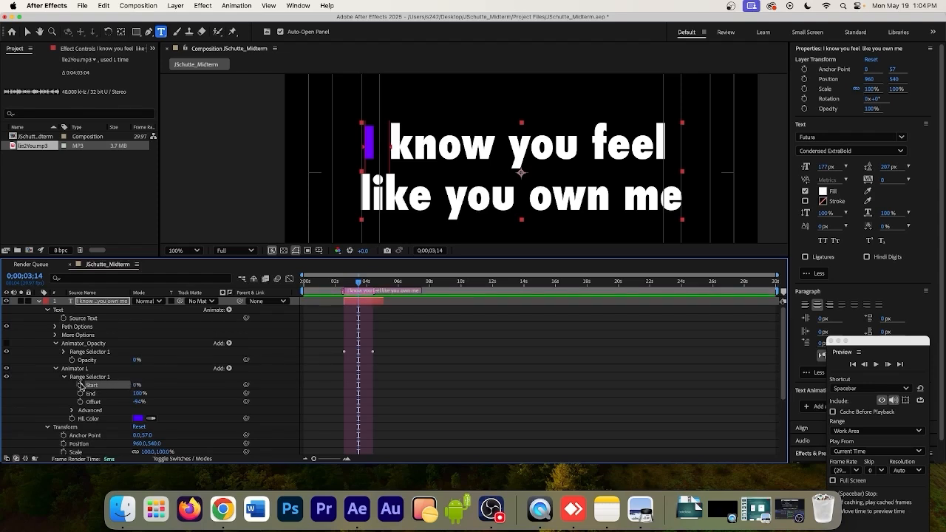
Keyframe the fill colour Range Selector's Start at 0% on about 0;00;02;17 and at 100% on 0;00;04;12.
click(80, 385)
drag(358, 386, 345, 385)
drag(360, 285, 373, 286)
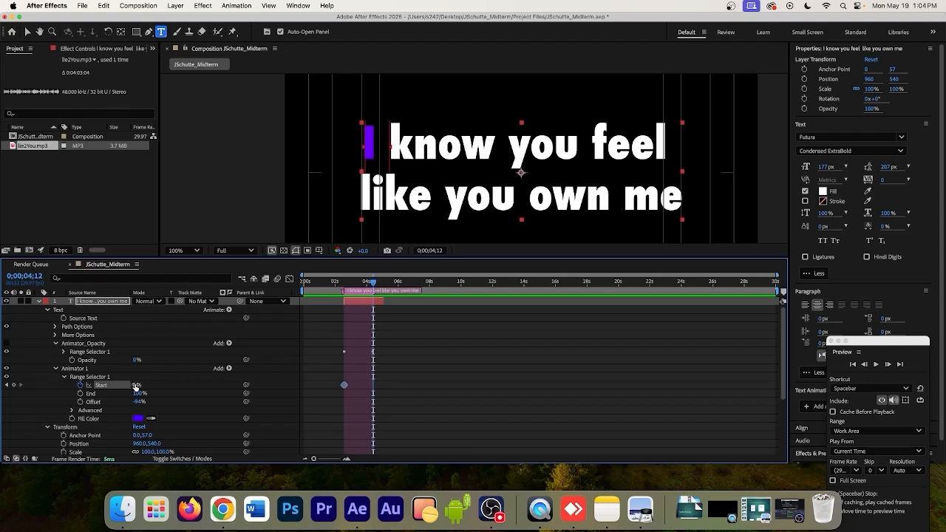
drag(134, 385, 216, 386)
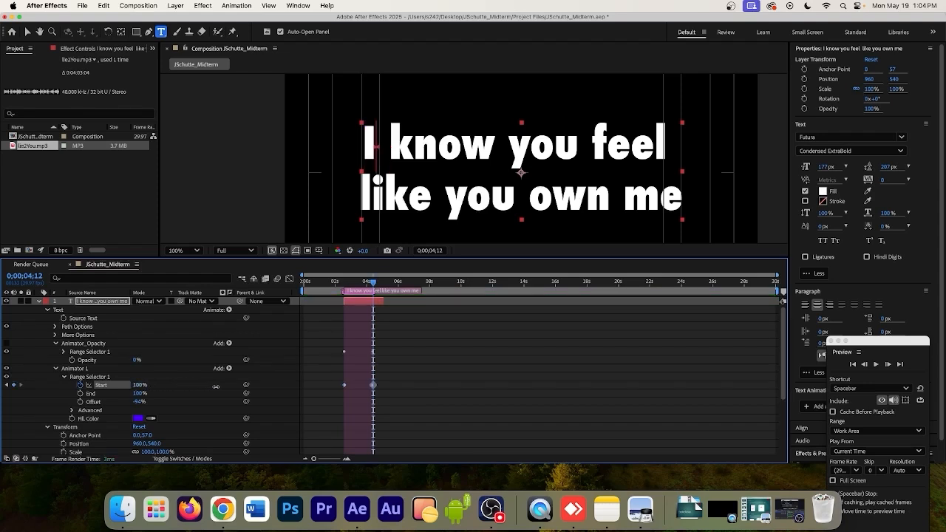
Keyframe the fill colour Range Selector's End at 100% on 0;00;02;17 and at 77% on 0;00;04;12.
drag(374, 287, 344, 288)
click(81, 393)
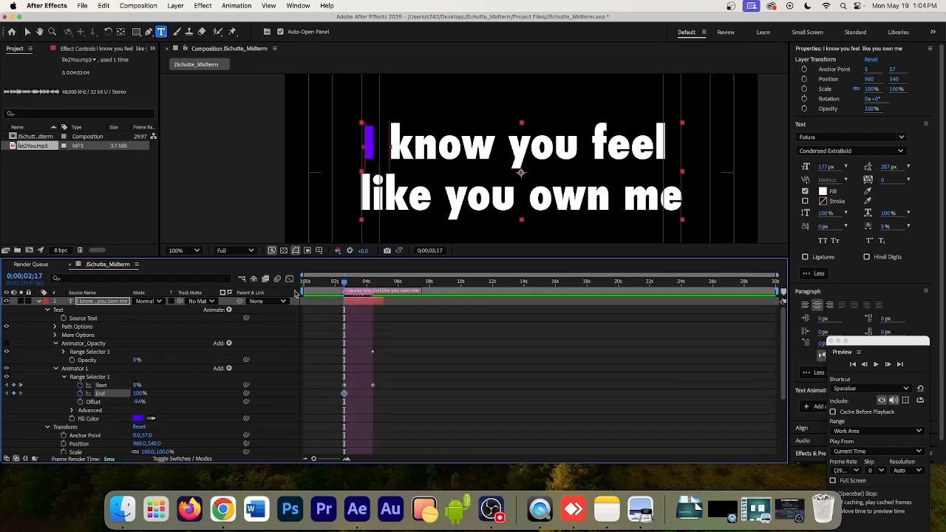
drag(344, 287, 372, 287)
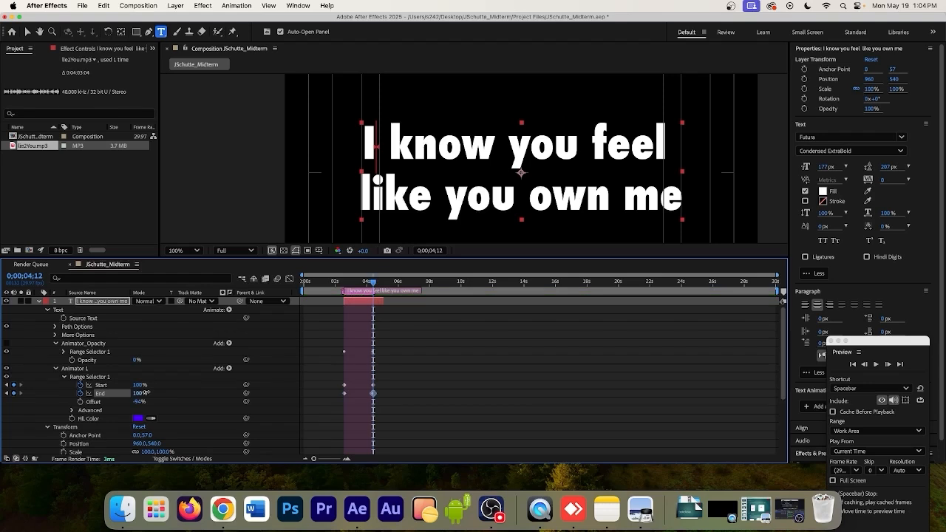
drag(141, 393, 134, 403)
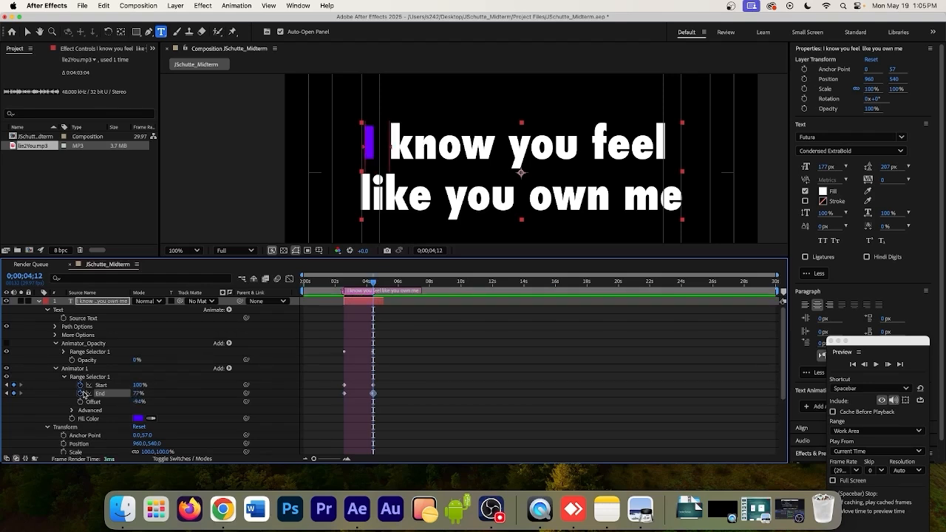
Remove all Start and End keyframes from the fill colour animator's Range Selector.
drag(391, 379, 336, 401)
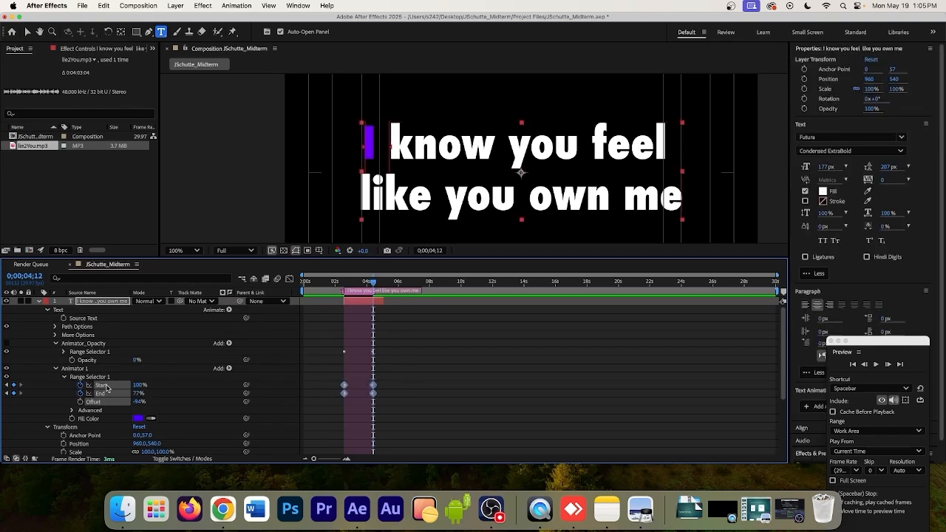
click(82, 377)
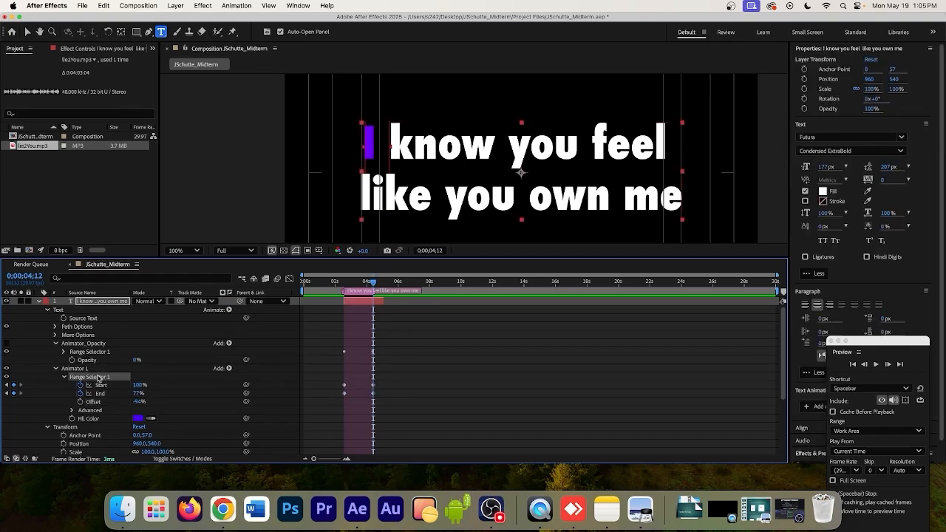
click(80, 385)
click(80, 394)
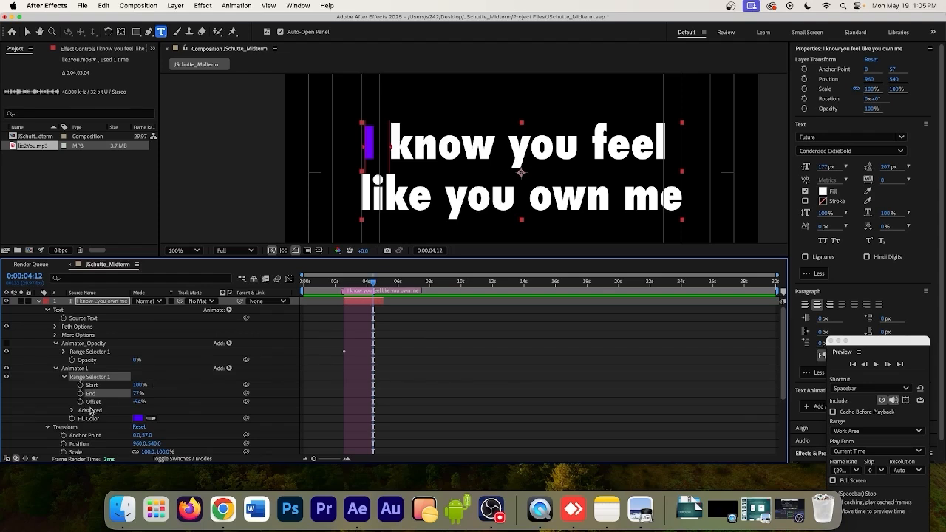
Keyframe the fill colour Range Selector's Offset at 18% on 0;00;04;12 and at -96% on 0;00;02;17.
click(80, 402)
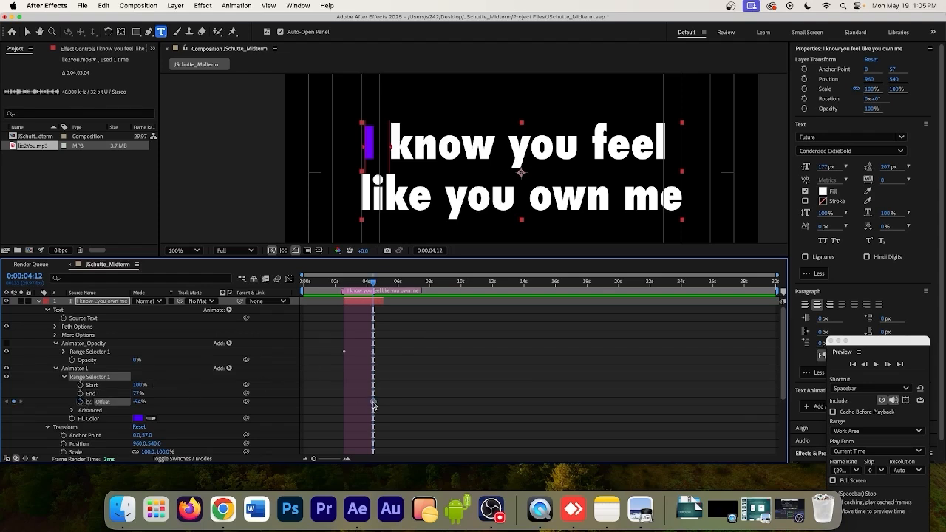
drag(139, 401, 193, 402)
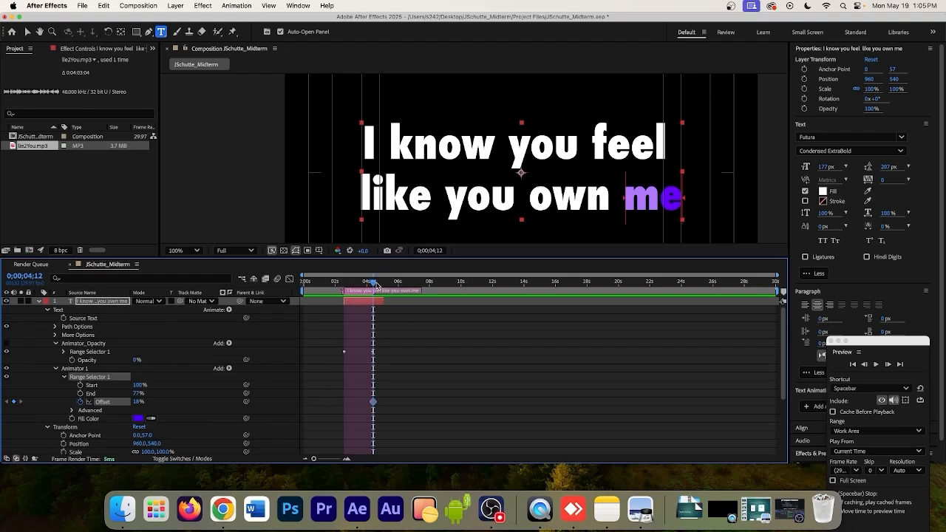
drag(373, 284, 345, 284)
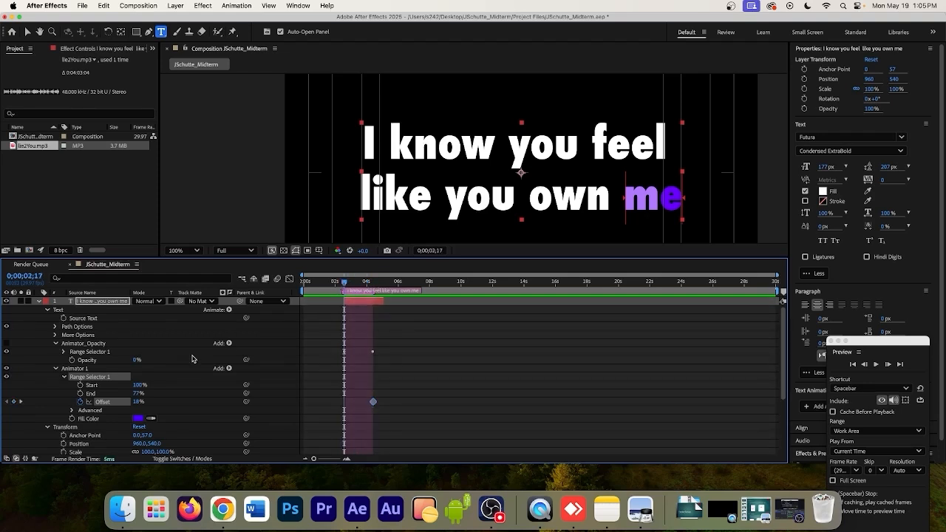
drag(138, 401, 86, 404)
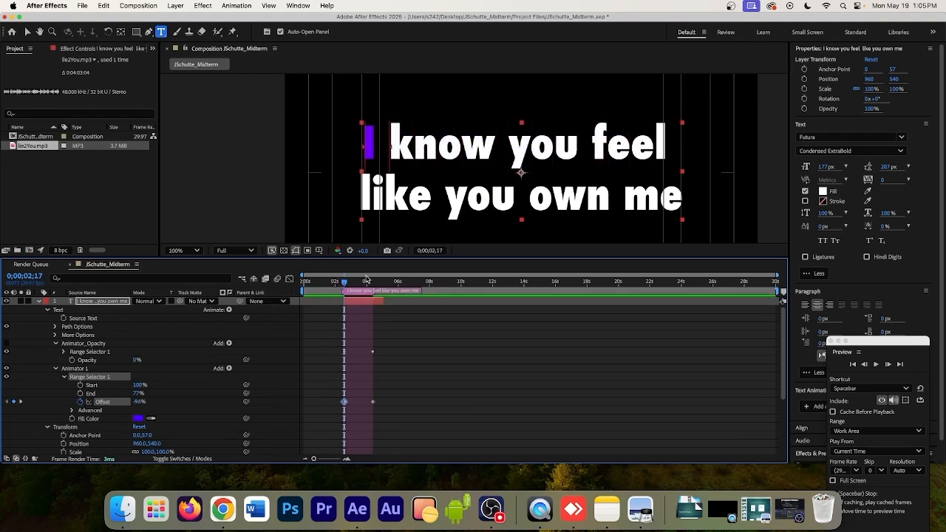
Keyframe the fill colour Range Selector's Offset at -68% on 0;00;02;29 and 15% on about 0;00;04;12, and set its Start to 87%.
drag(345, 283, 350, 283)
drag(138, 401, 133, 385)
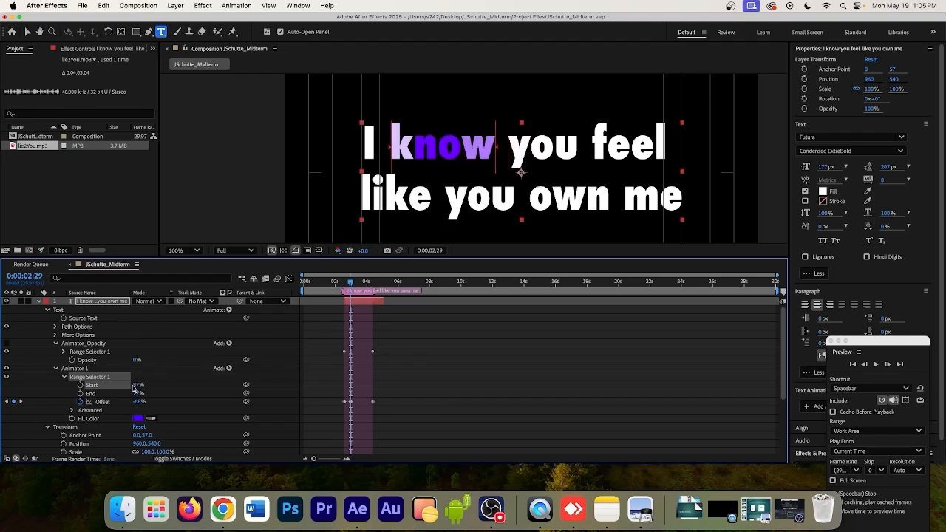
drag(350, 284, 372, 283)
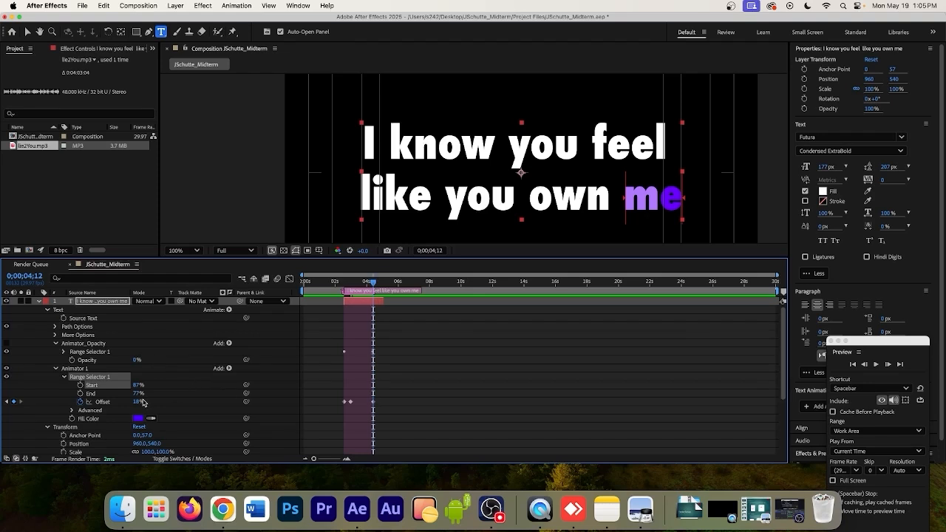
drag(144, 402, 130, 404)
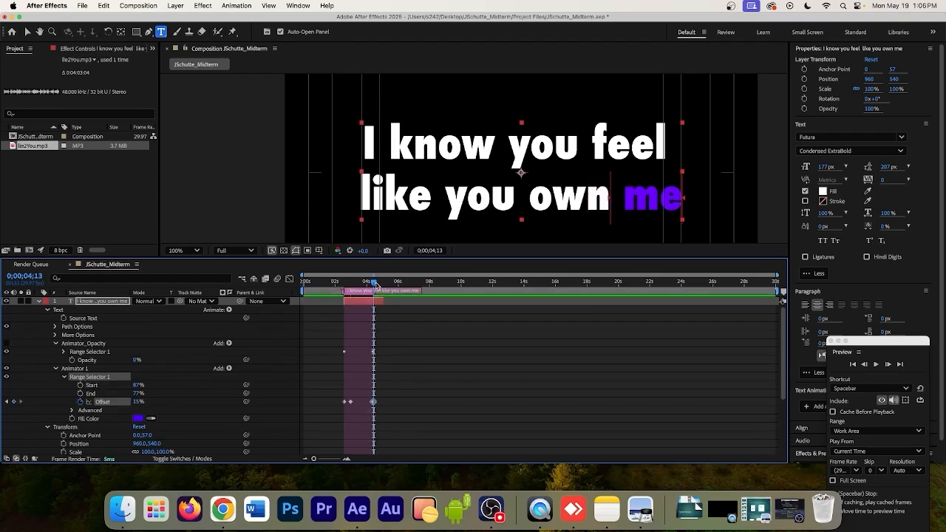
Preview the lyric's colour sweep from 0;00;02;29.
drag(375, 283, 354, 284)
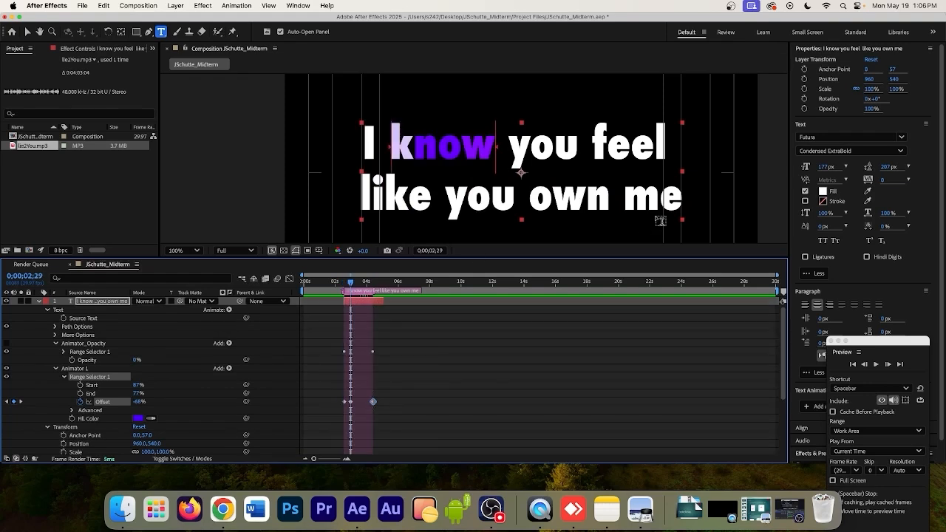
click(876, 364)
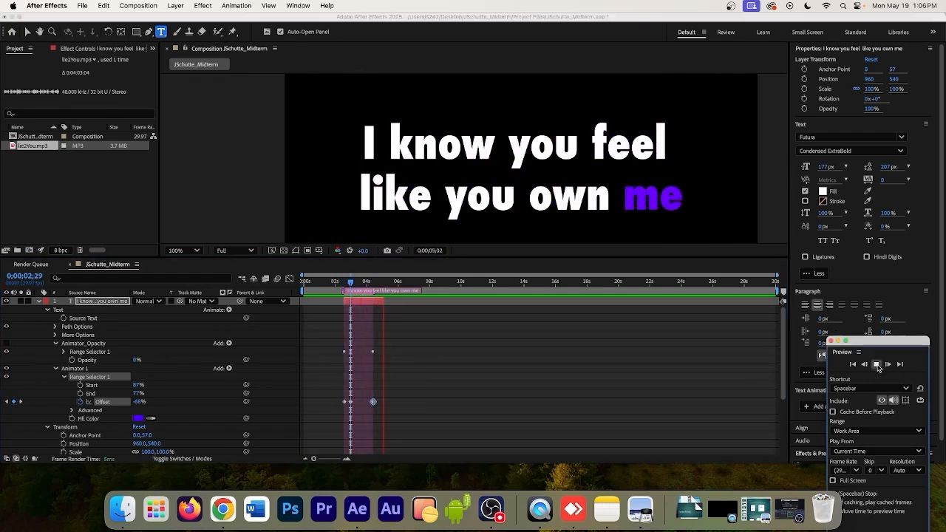
key(space)
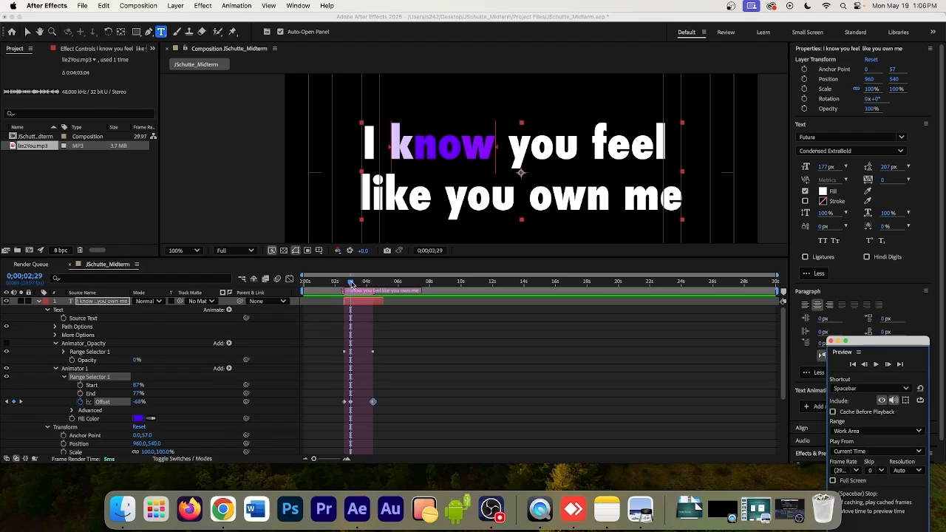
Keyframe the text layer's Opacity at 100% near the end of the first marked region and at 0% on 0;00;05;00.
drag(352, 283, 383, 282)
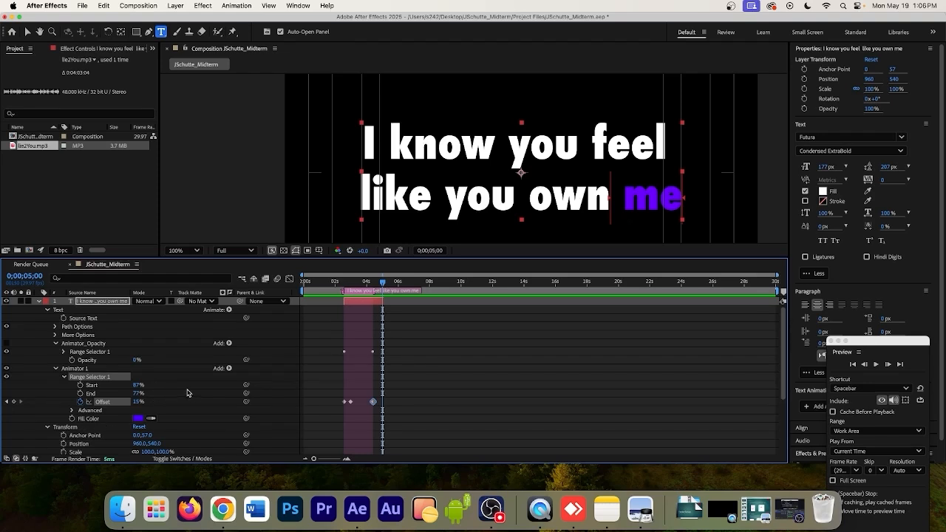
scroll(187, 392, down, 5)
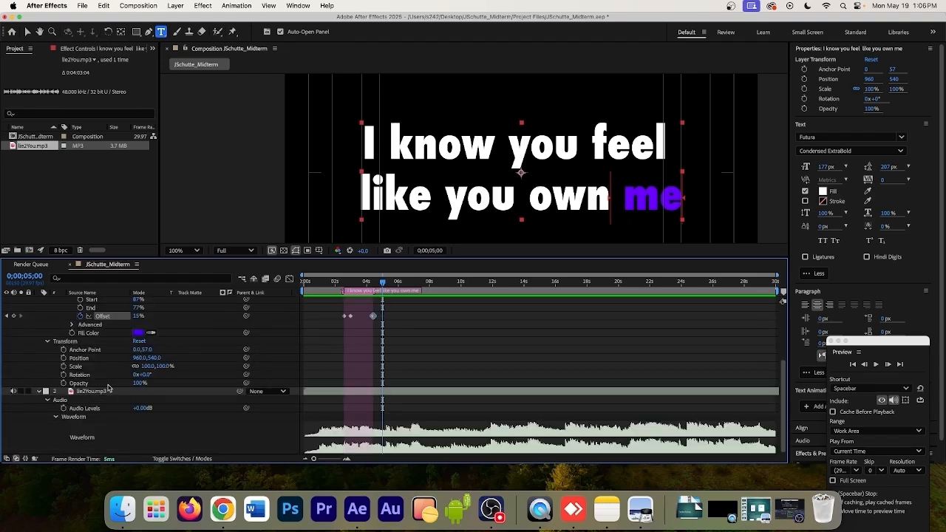
click(63, 383)
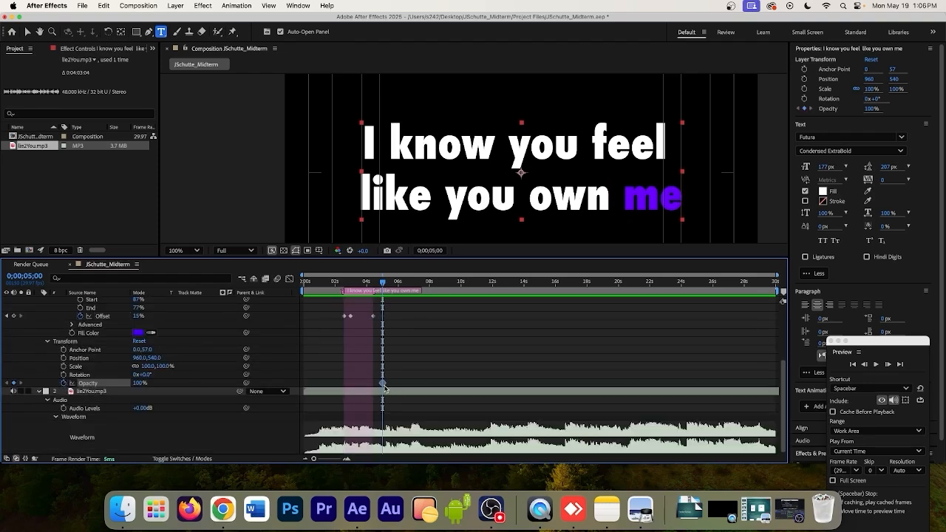
drag(384, 388, 375, 388)
drag(138, 383, 84, 382)
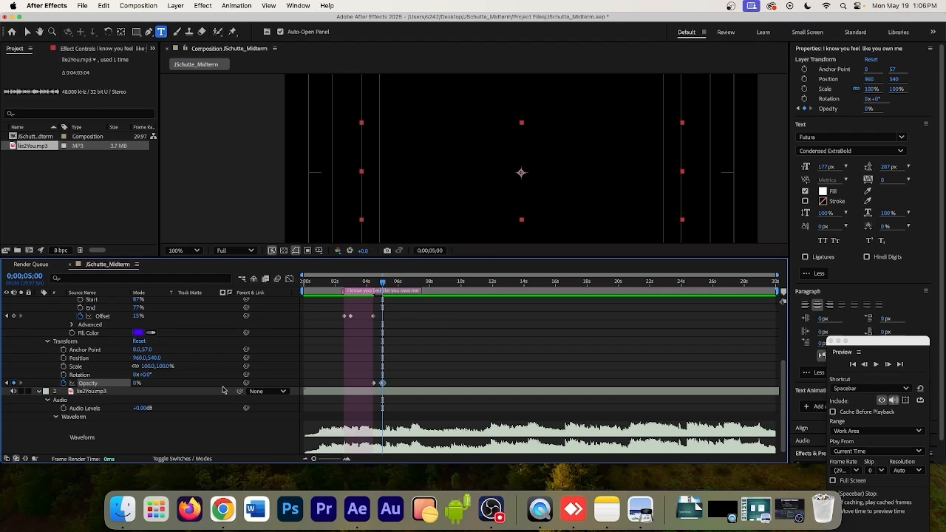
Check the lyric's fade-out, enlarge the timeline, and play the composition from 0;00;04;19 to hear the next lyric line.
drag(383, 286, 346, 287)
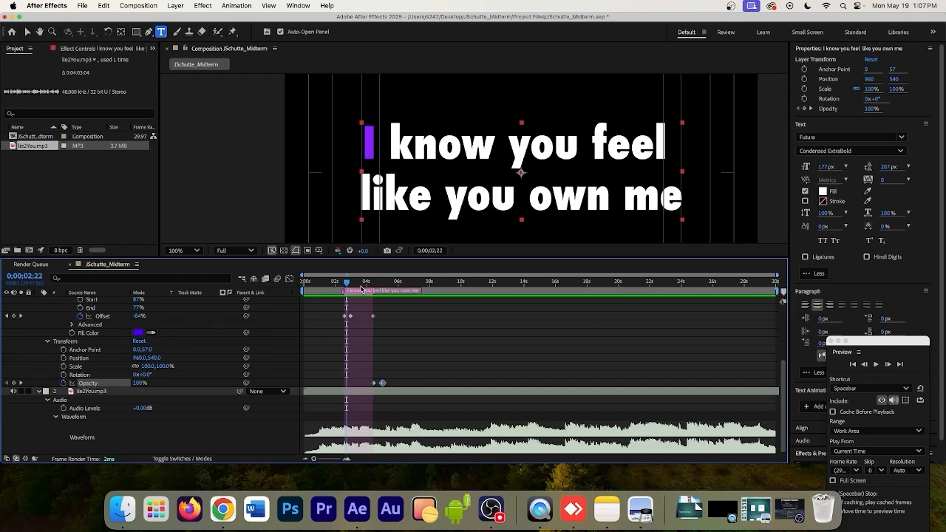
drag(347, 285, 387, 291)
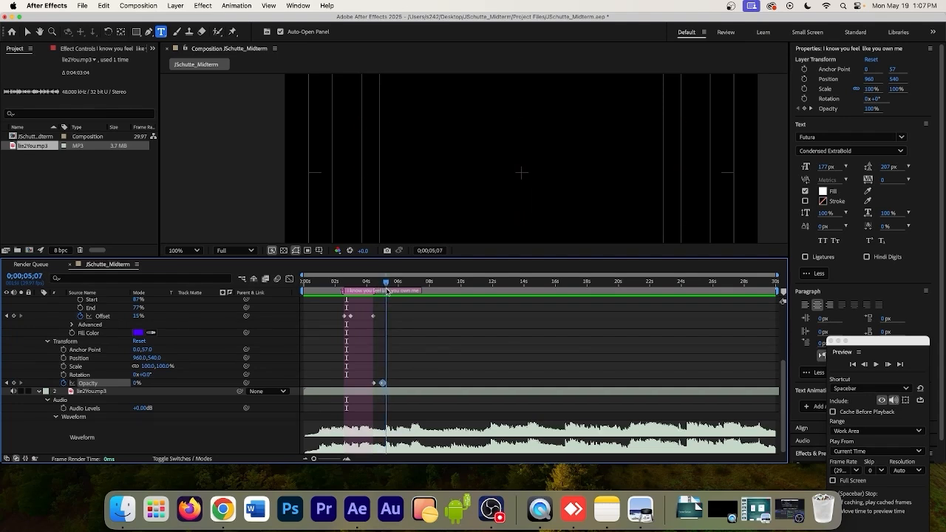
click(91, 394)
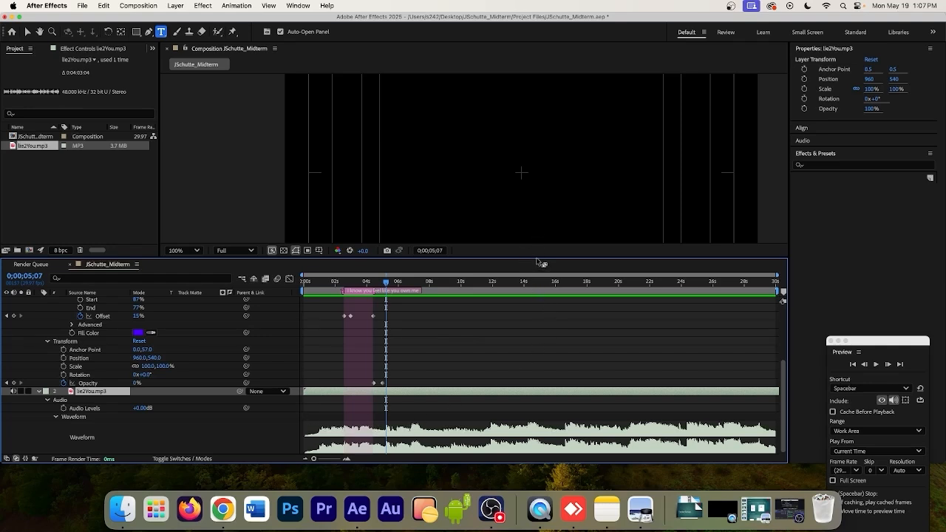
drag(537, 257, 543, 194)
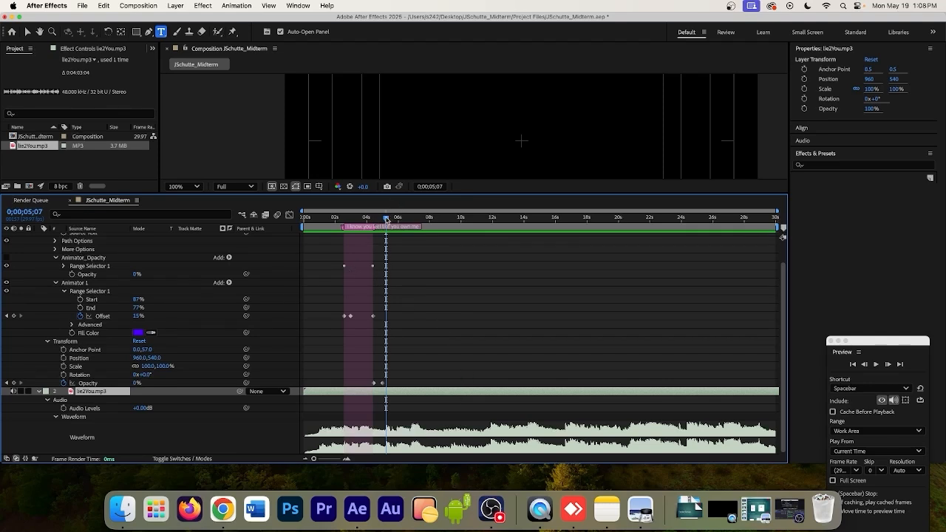
drag(386, 218, 376, 219)
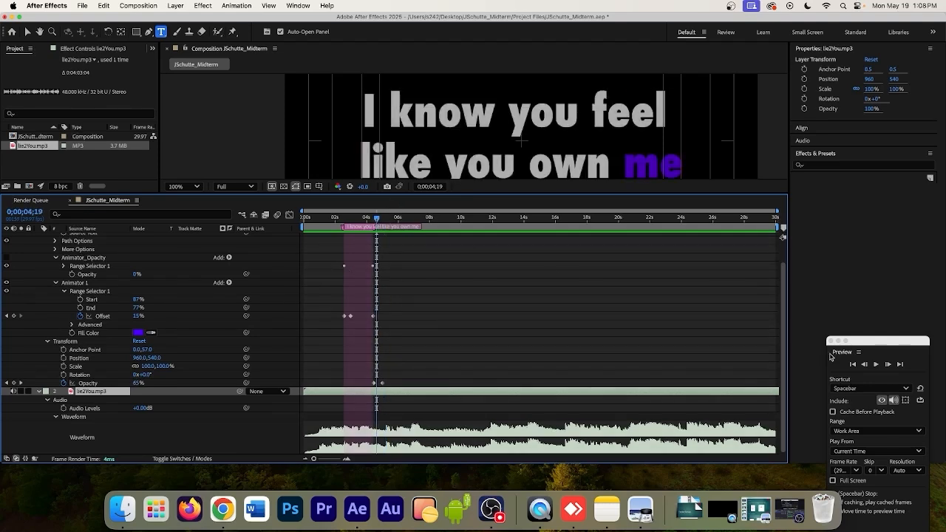
click(876, 365)
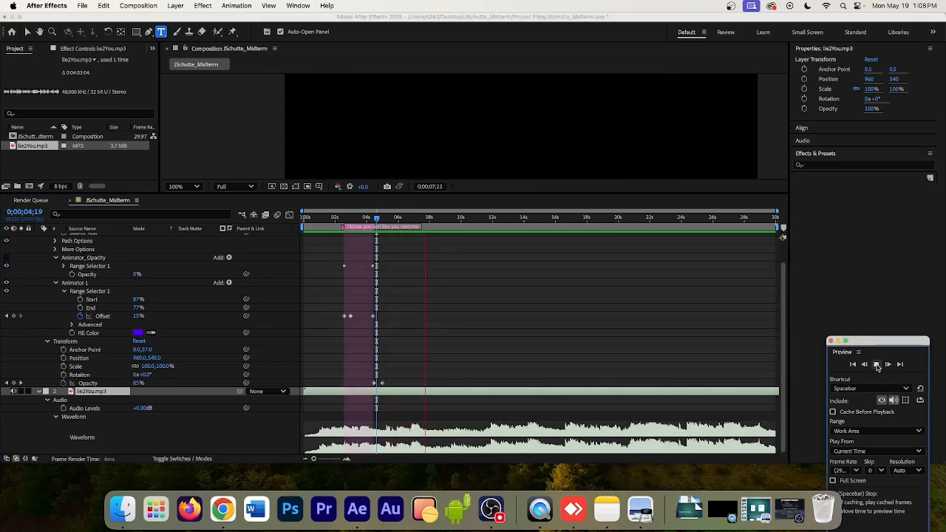
click(876, 365)
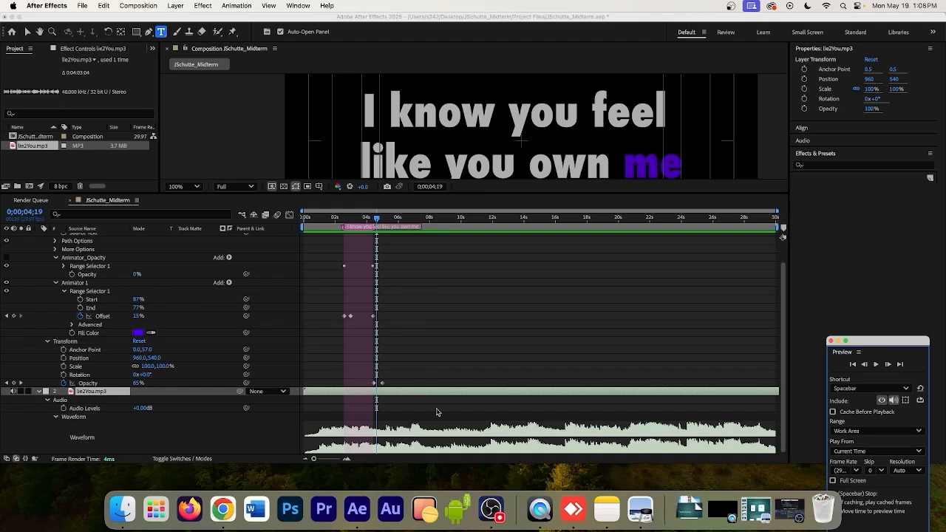
Edit the composition marker at 0;00;05;08, using "And I guess in a way you do" copied from the Genius lyrics page in Chrome as its comment.
drag(377, 219, 388, 223)
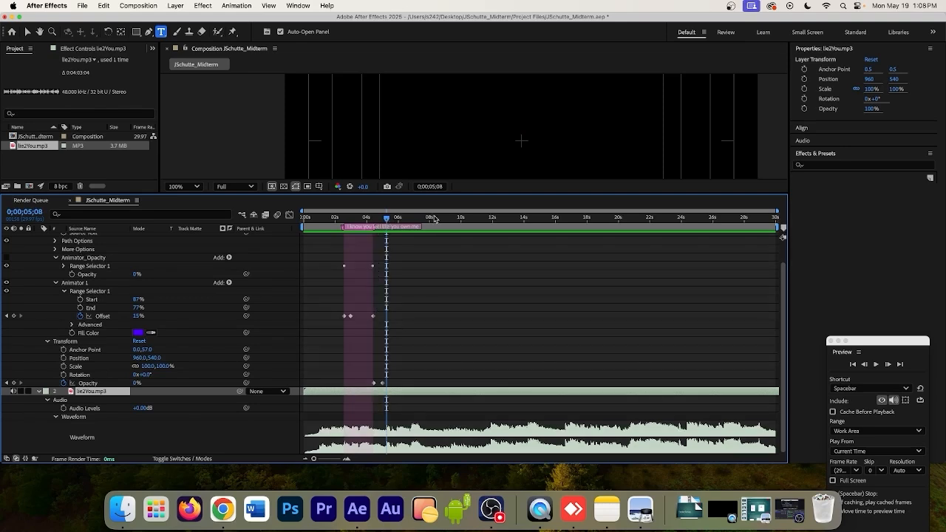
double_click(386, 229)
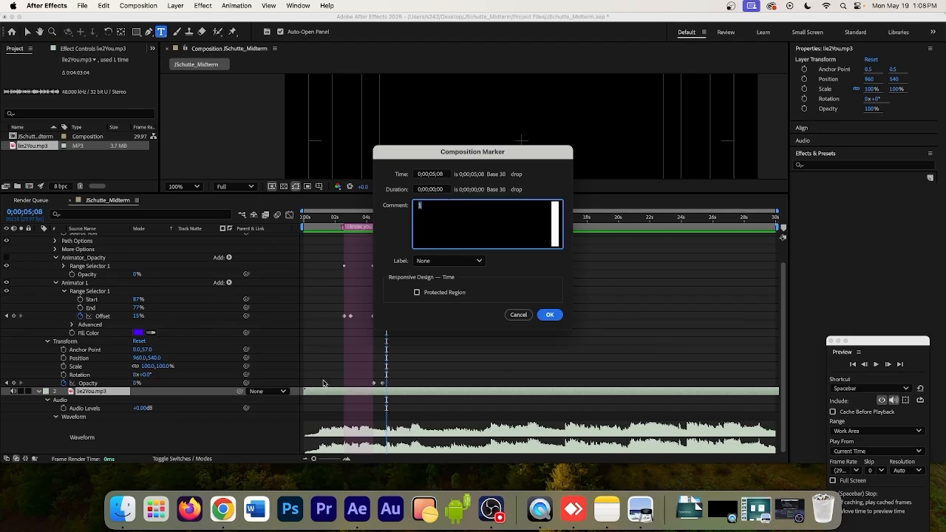
click(235, 520)
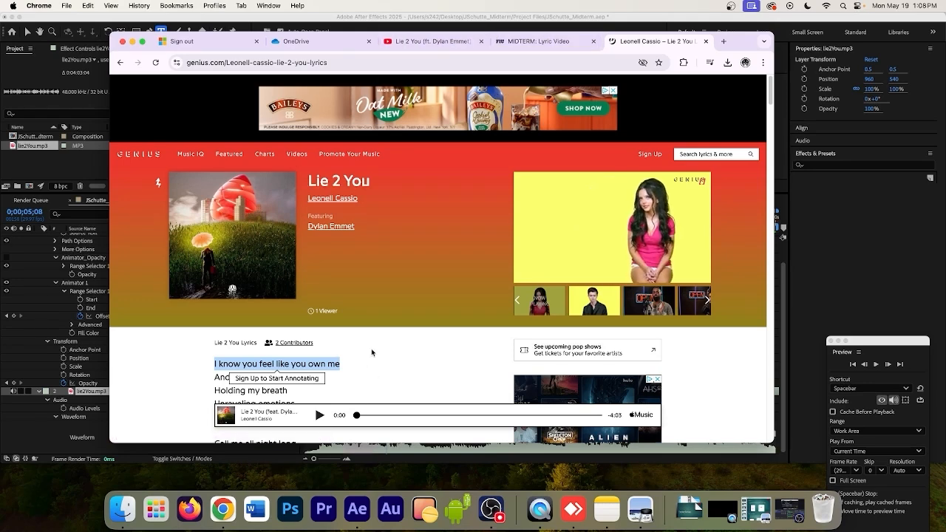
scroll(376, 346, down, 2)
scroll(378, 344, down, 5)
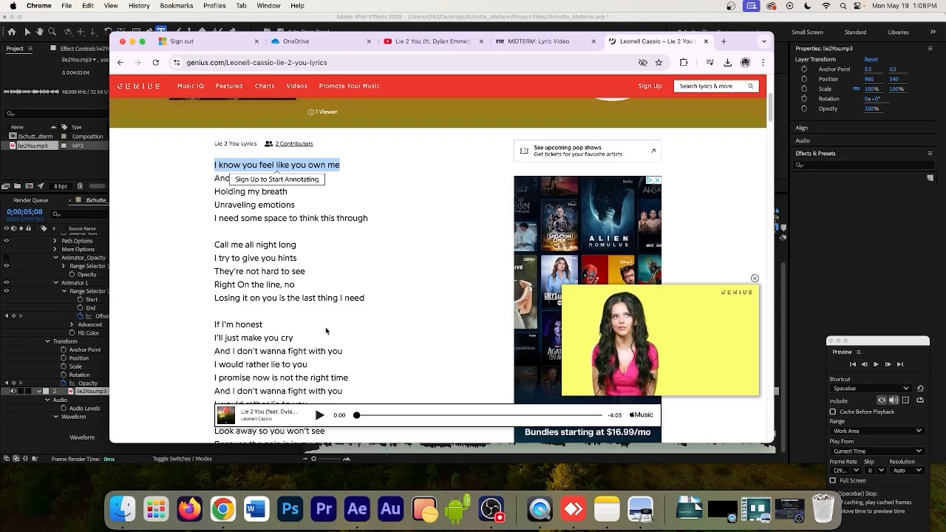
drag(231, 178, 215, 178)
triple_click(216, 178)
key(super+c)
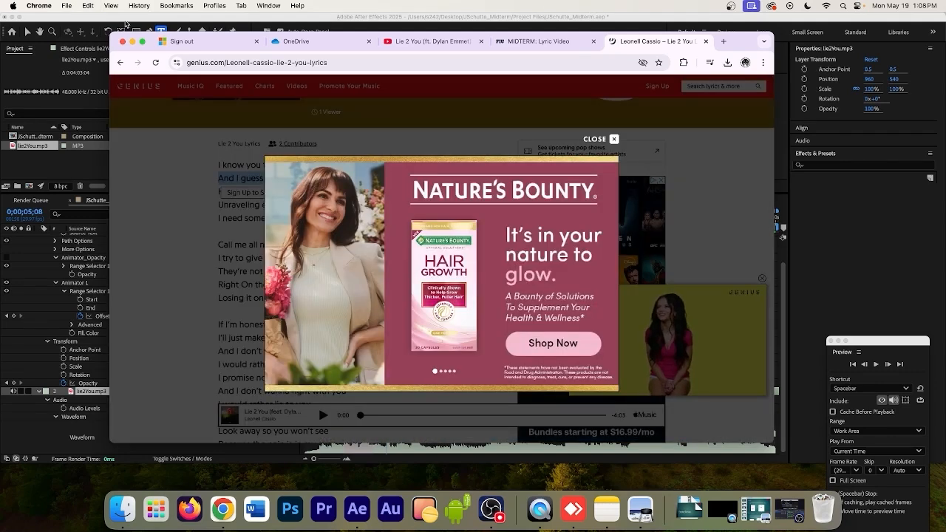
click(126, 20)
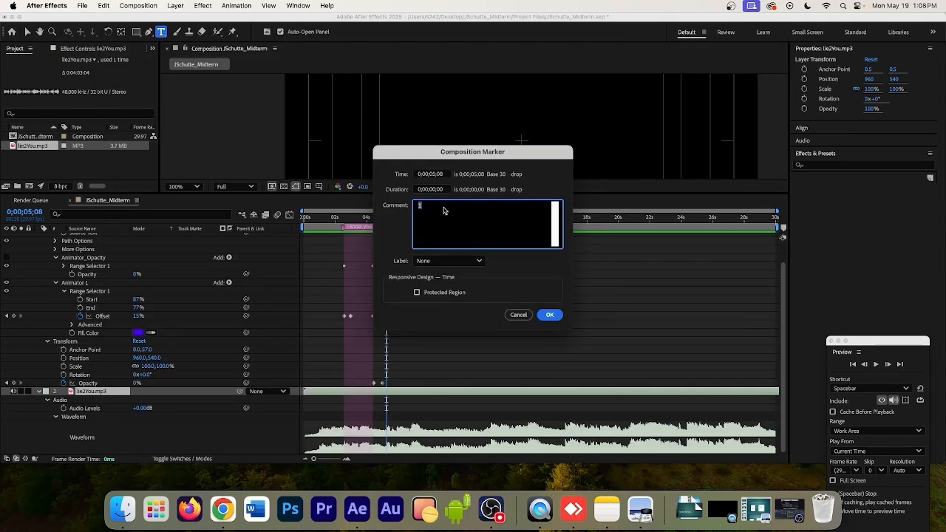
key(super+v)
Give the marker a 0;00;01;15 duration, a Blue label and a protected region, and stretch its end to just before the 8-second mark.
click(433, 190)
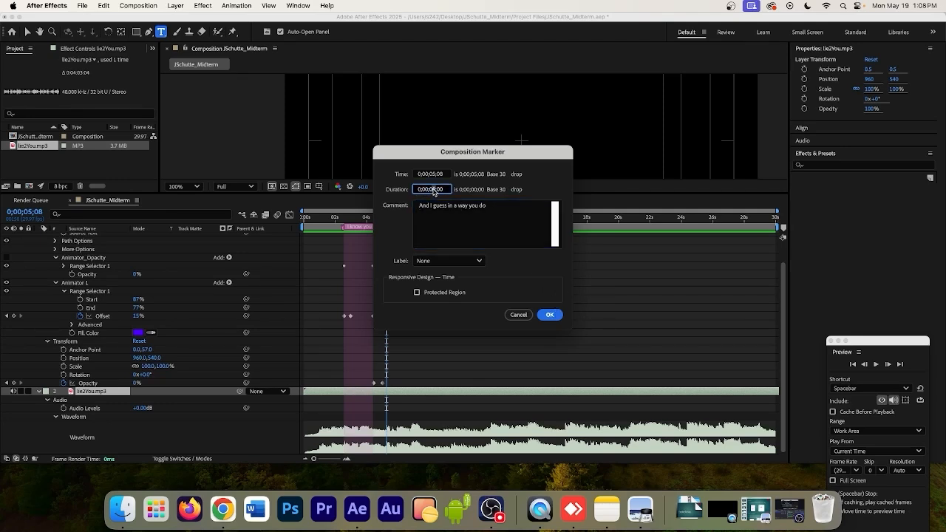
key(BackSpace)
text(1)
click(445, 191)
double_click(438, 189)
text(15)
click(462, 261)
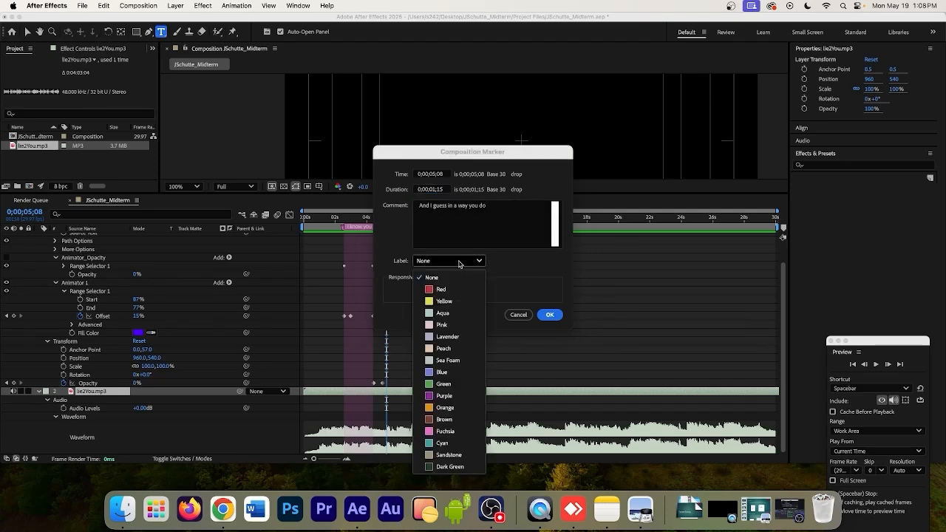
click(442, 372)
click(417, 293)
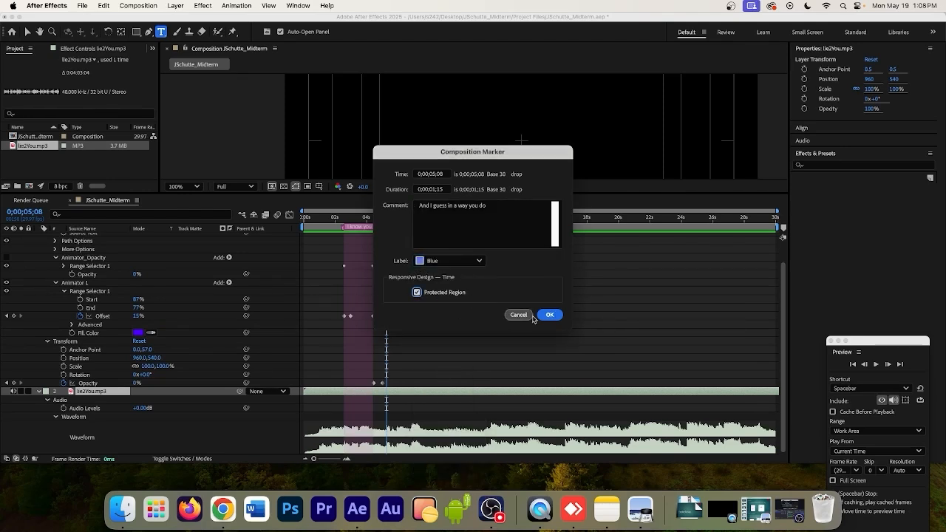
click(550, 314)
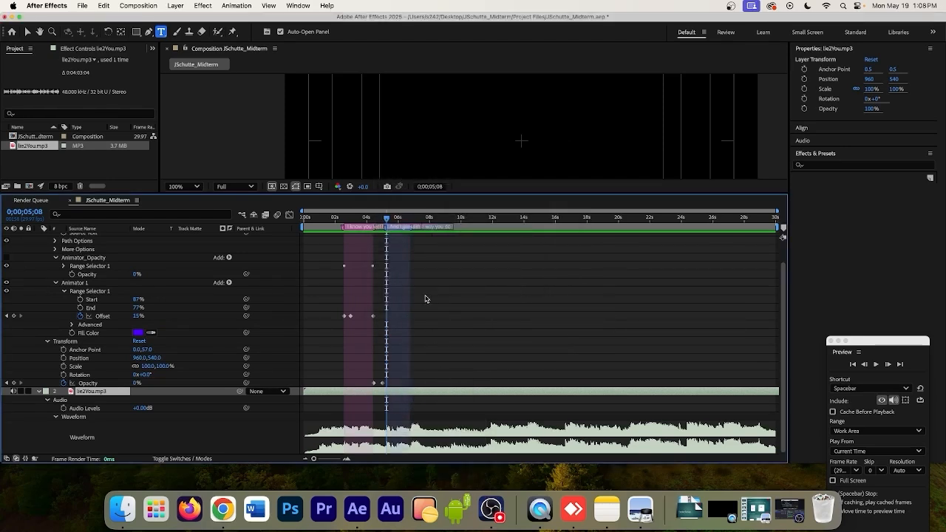
drag(409, 227, 425, 227)
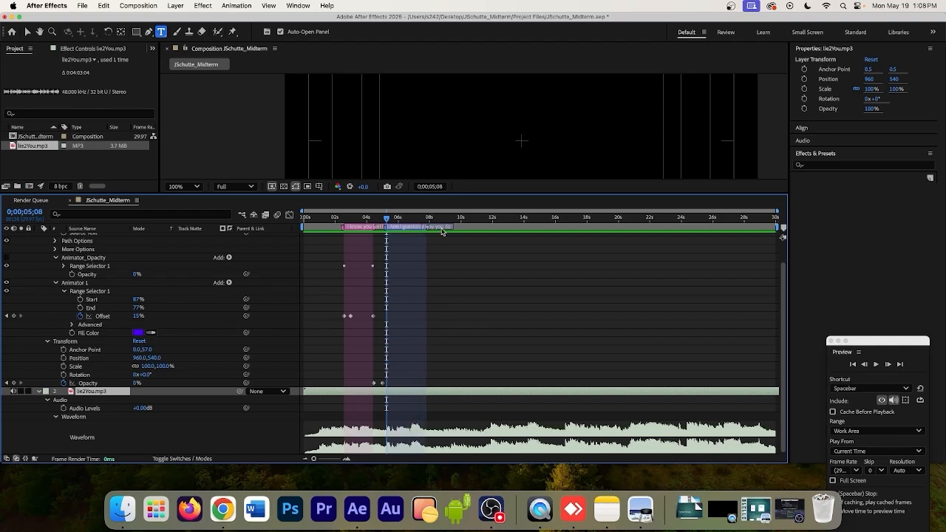
Collapse the audio and first lyric layers and create a new empty text layer above them.
click(876, 364)
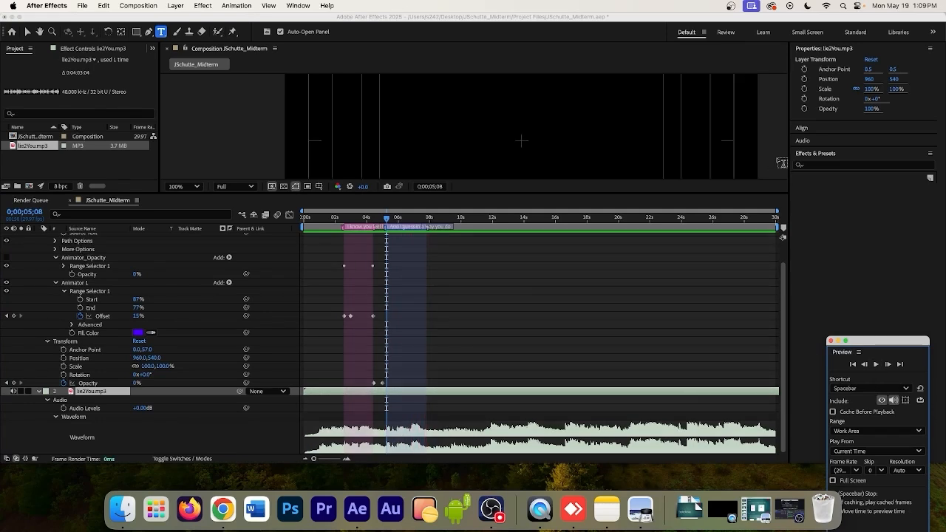
drag(776, 212, 508, 210)
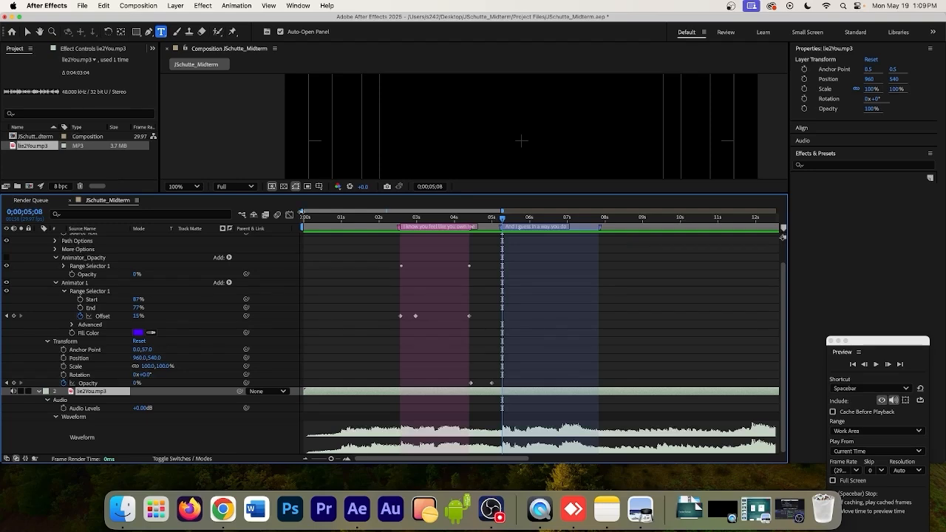
drag(303, 213, 363, 211)
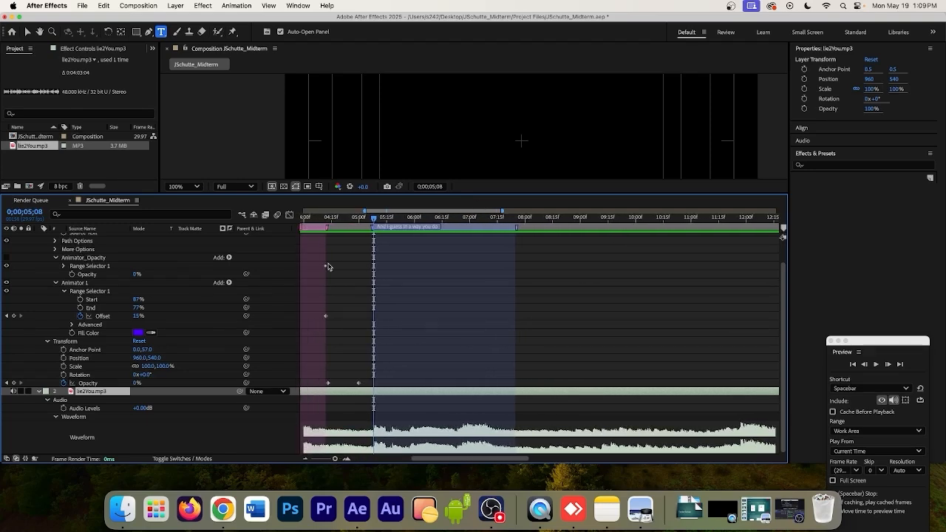
click(39, 391)
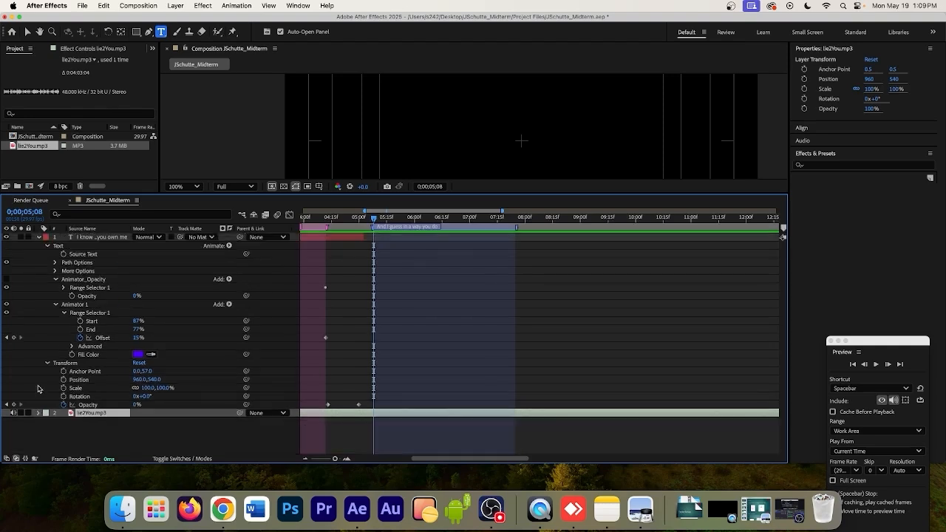
click(39, 237)
click(111, 237)
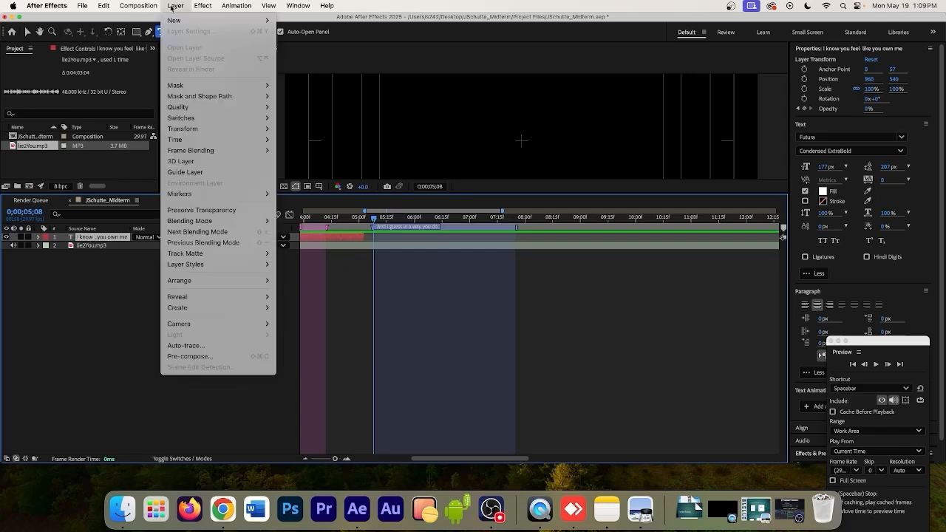
click(175, 5)
mouse_move(190, 21)
click(288, 20)
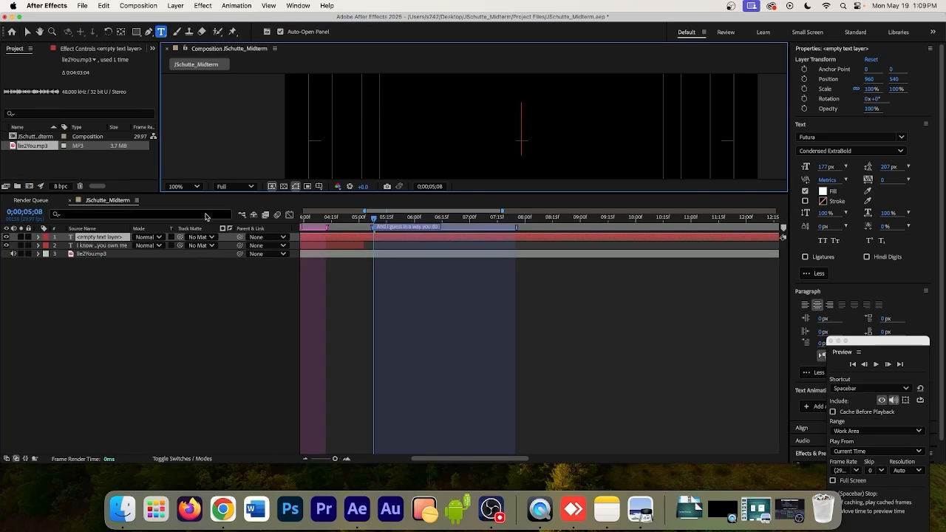
Set the first Source Text keyframe for the empty text layer at 0;00;05;08.
click(37, 237)
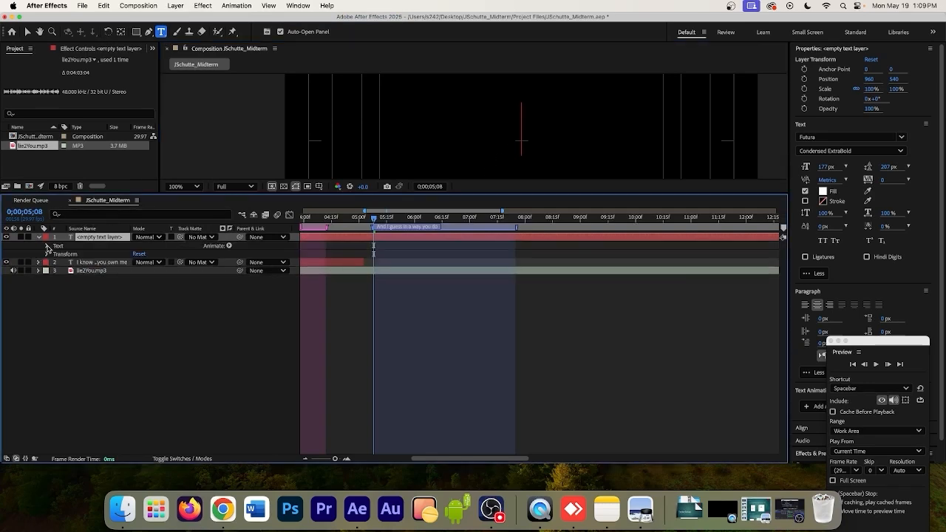
click(47, 246)
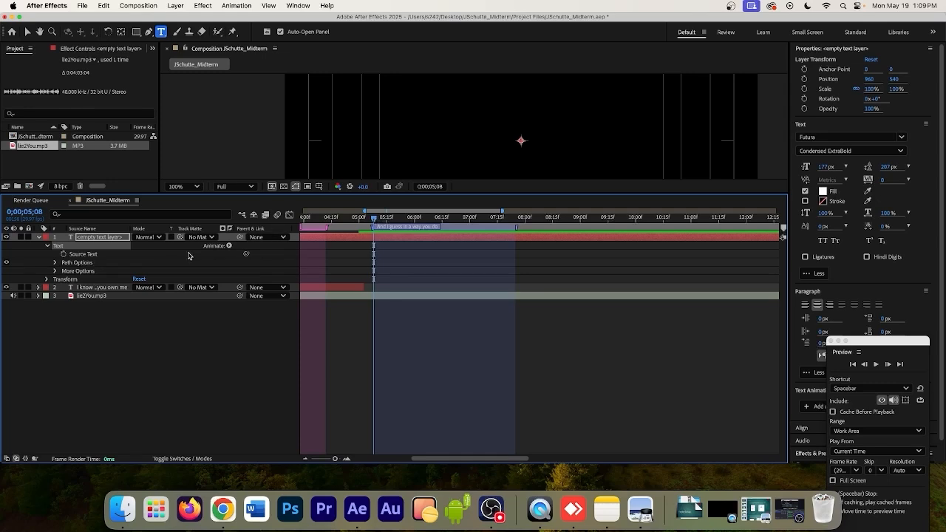
click(64, 254)
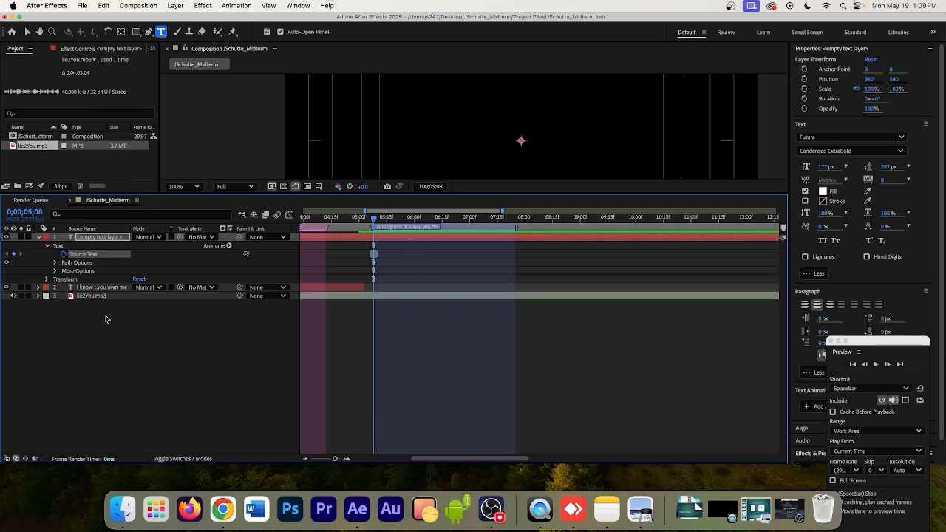
Show the audio waveform and add a protected composition marker at 0;00;05;10 with the comment "And" and a duration of 0;00;00;10.
click(38, 296)
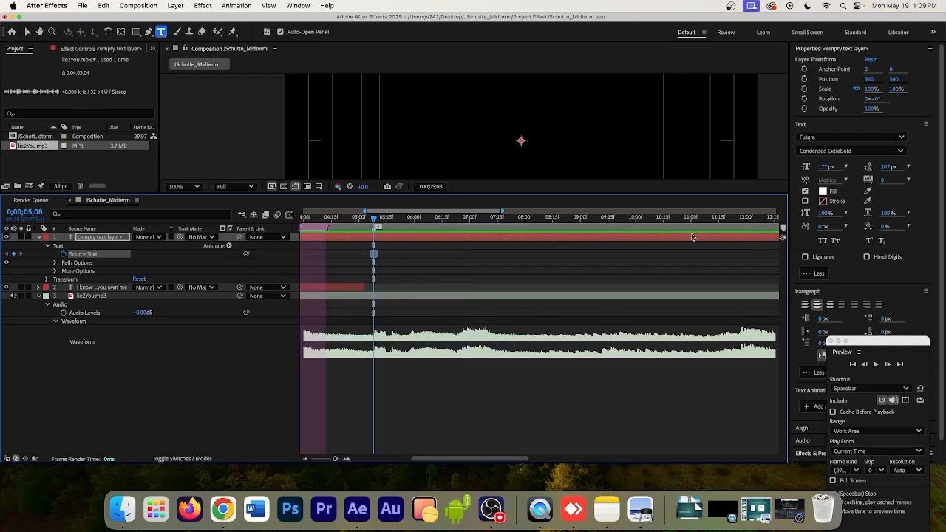
click(378, 217)
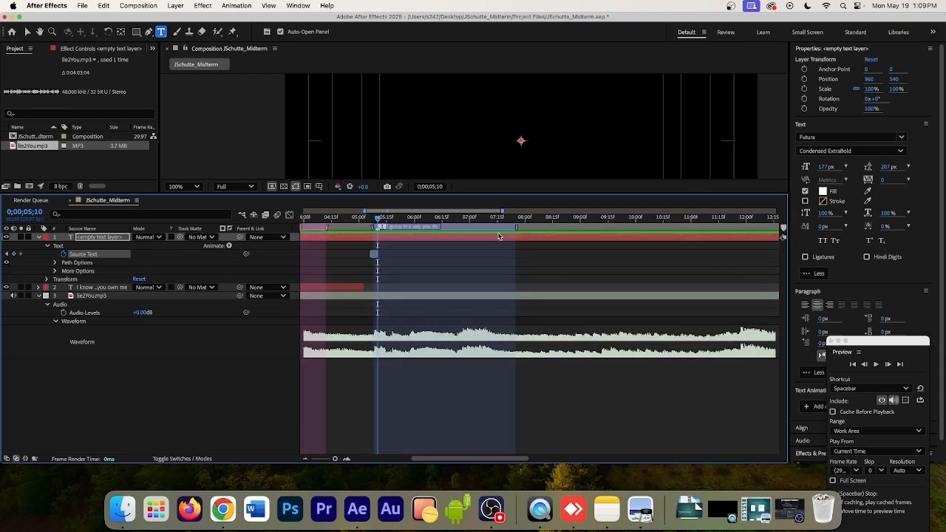
double_click(377, 226)
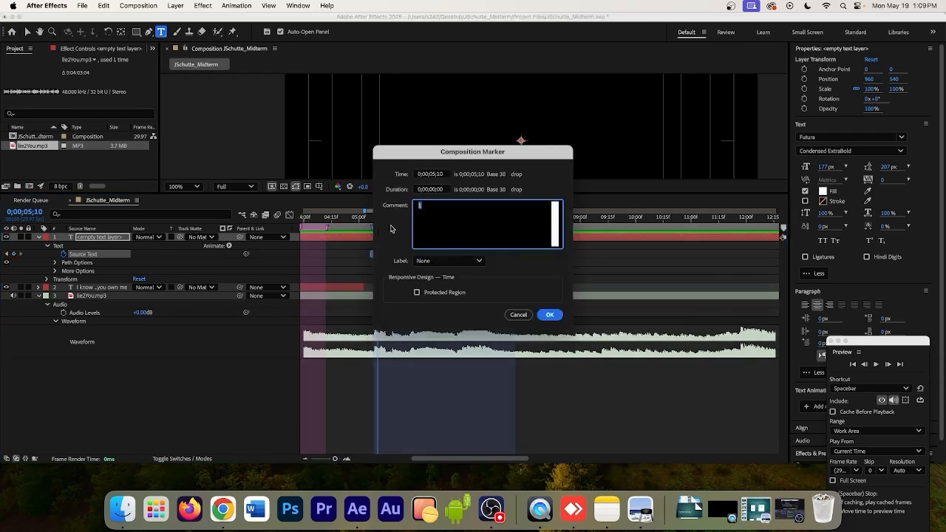
text(And)
click(438, 190)
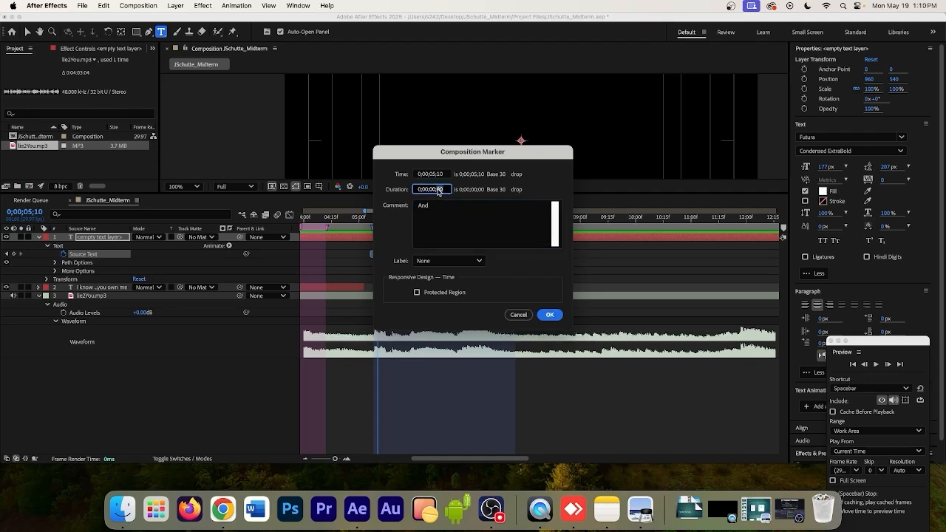
text(1)
click(418, 292)
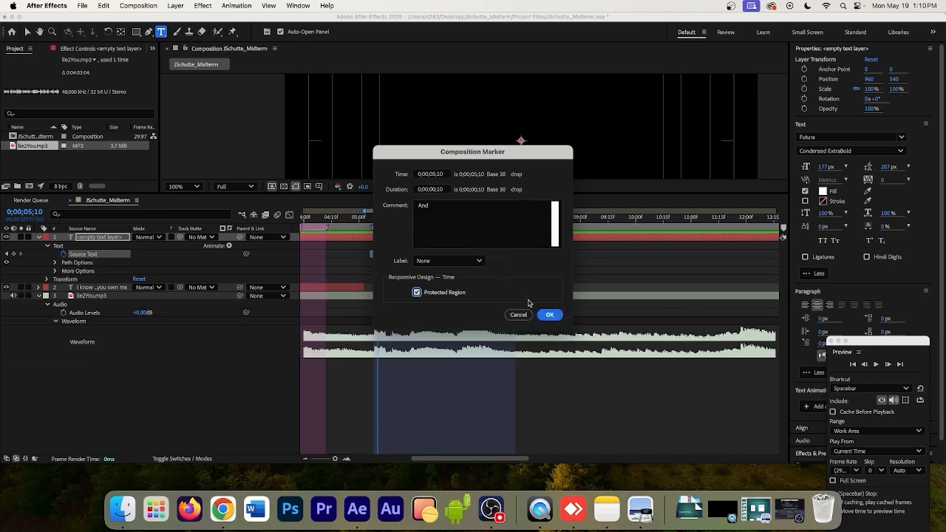
click(547, 315)
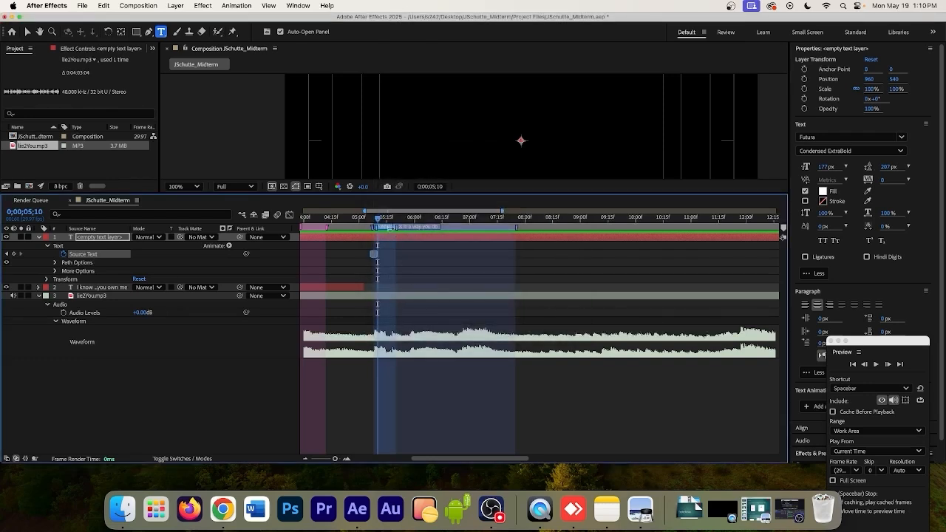
Give the "And" marker a Purple label.
double_click(393, 226)
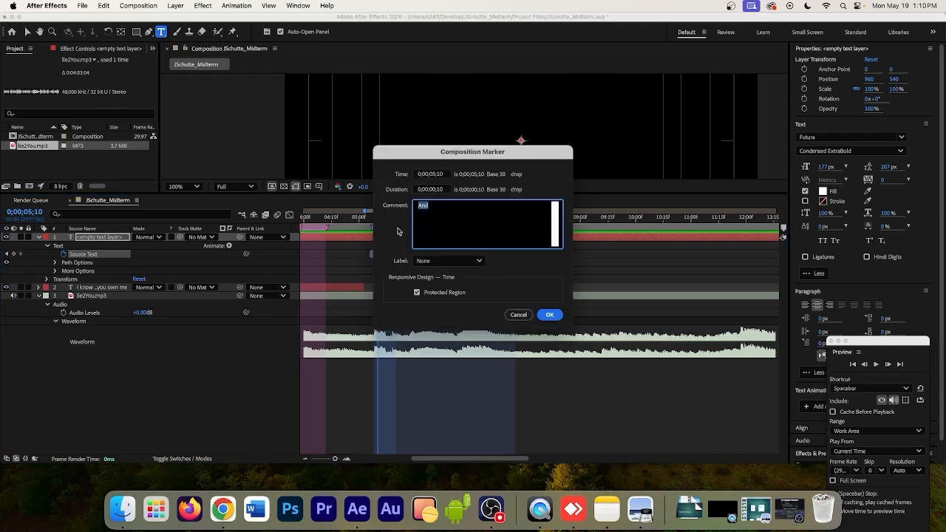
click(428, 262)
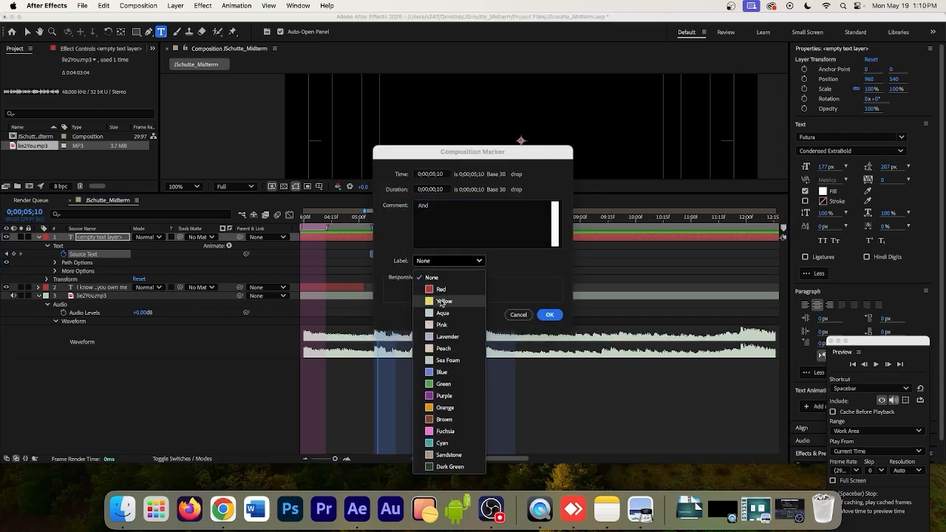
click(439, 397)
click(548, 316)
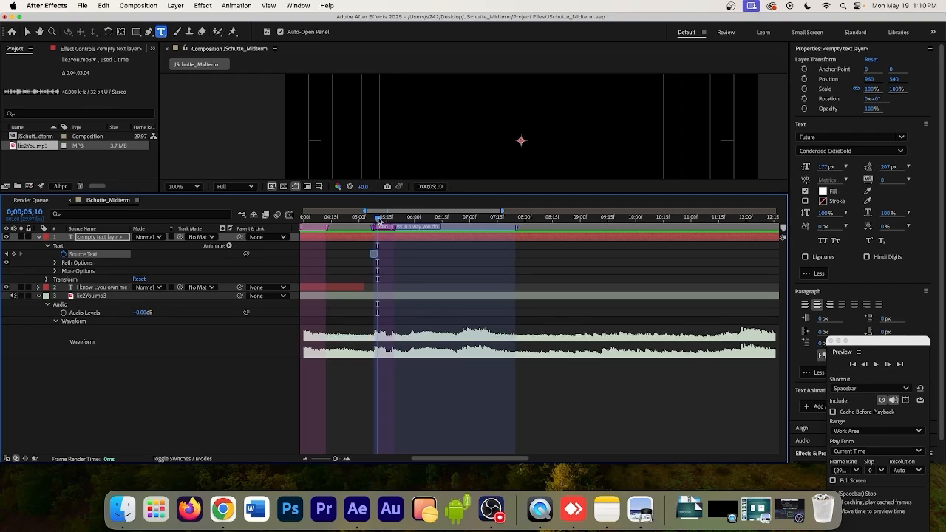
Move the "And I guess in a way you do" marker directly after the "And" marker and shorten it to end just before the 6-second mark.
drag(377, 218, 375, 220)
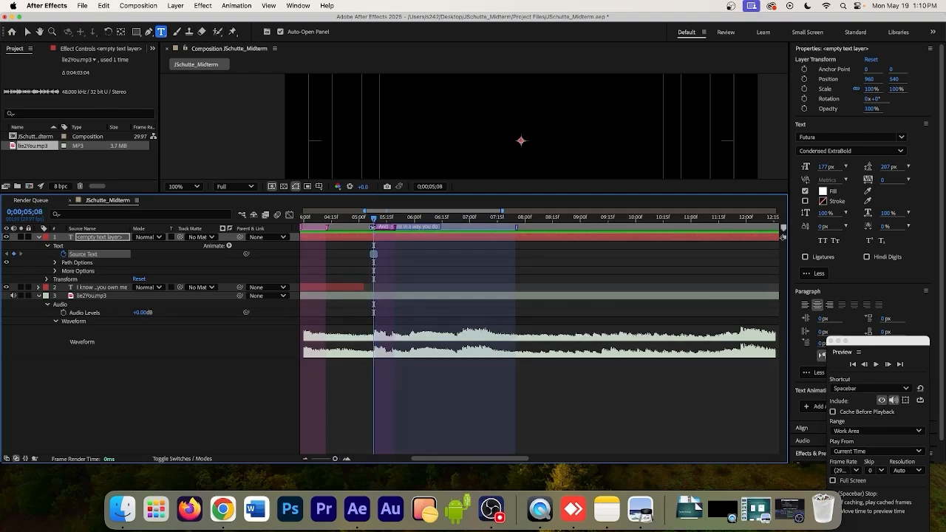
drag(371, 227, 393, 227)
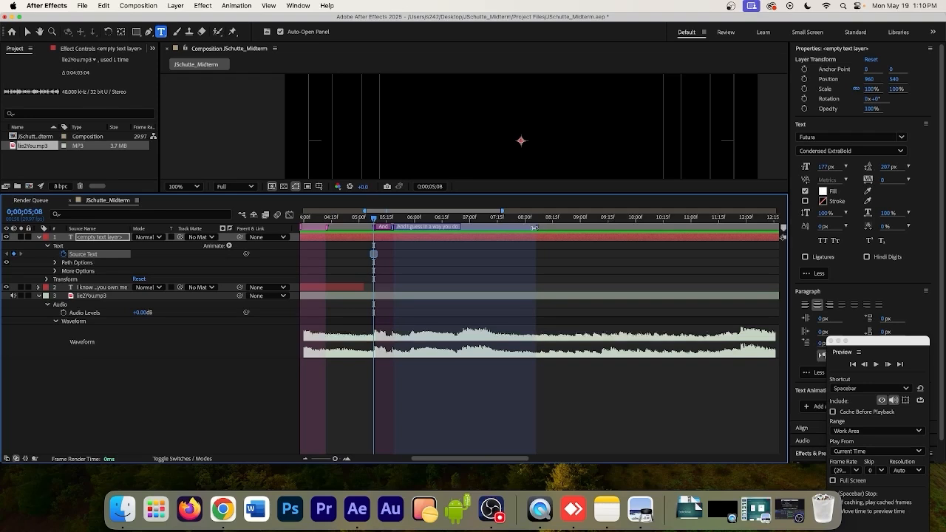
drag(534, 228, 408, 244)
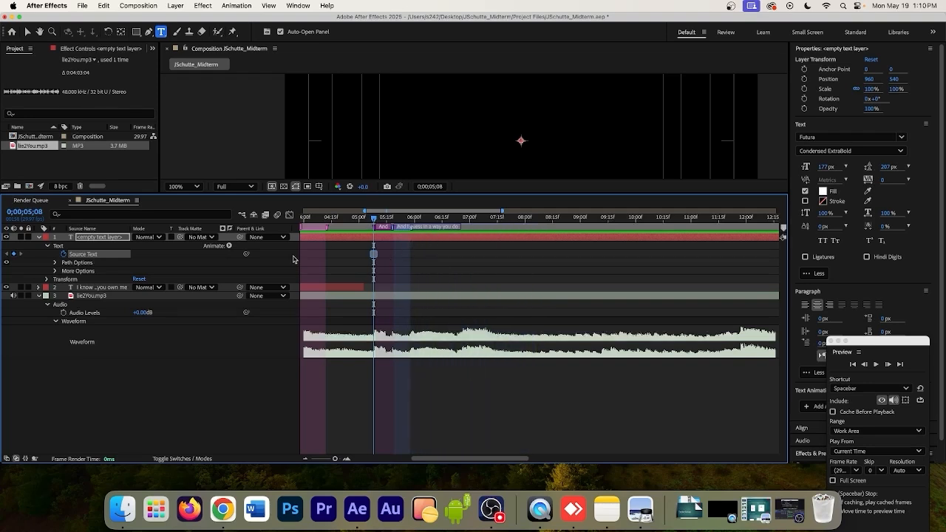
Enter "And" as the new text layer's text at 0;00;05;08 and preview its timing from there.
right_click(520, 141)
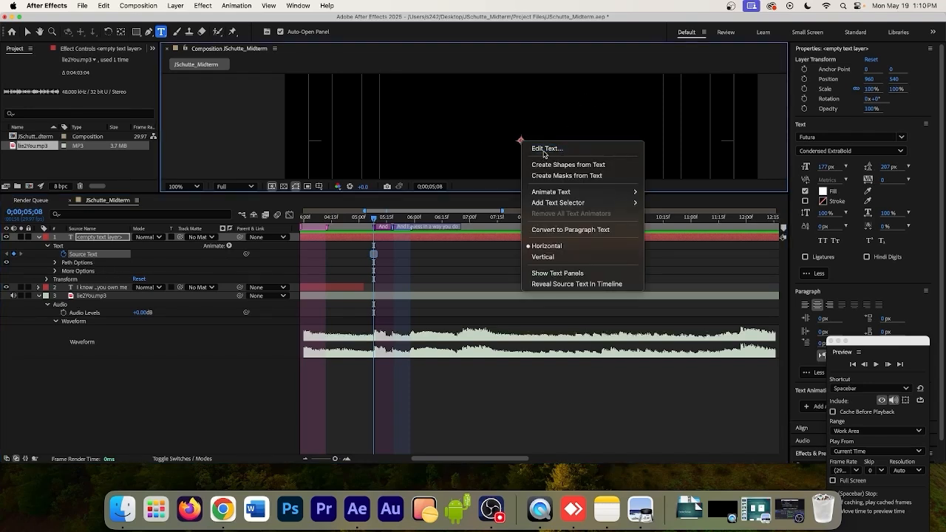
click(543, 149)
text(And)
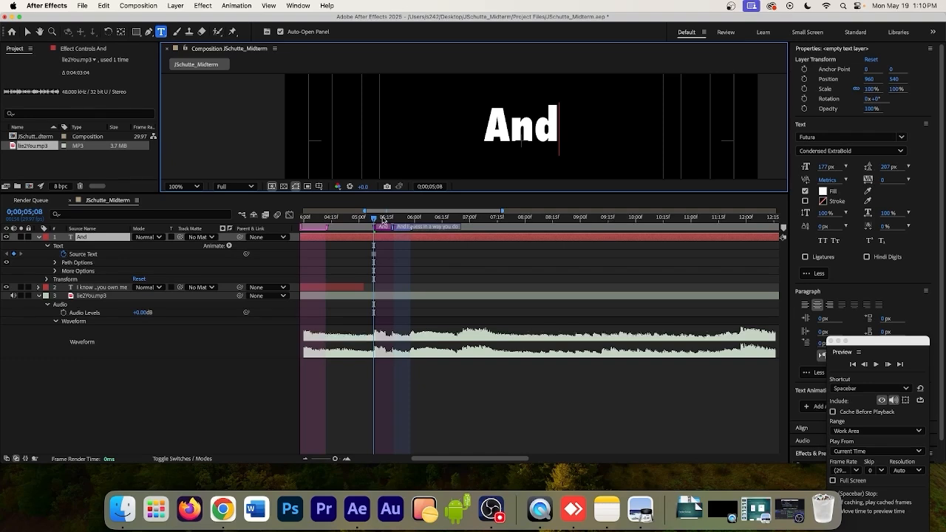
click(876, 364)
click(876, 364)
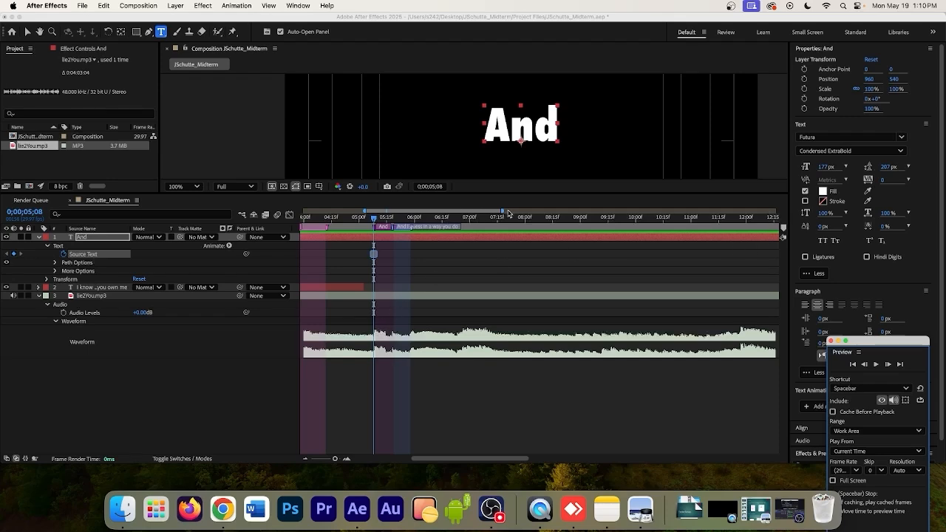
Move the lyric-line marker to 0;00;05;11 and add a Source Text keyframe there that changes the word to "I".
mouse_move(503, 211)
mouse_down()
mouse_move(438, 218)
mouse_move(475, 228)
mouse_move(447, 227)
mouse_move(470, 227)
mouse_move(461, 228)
mouse_up()
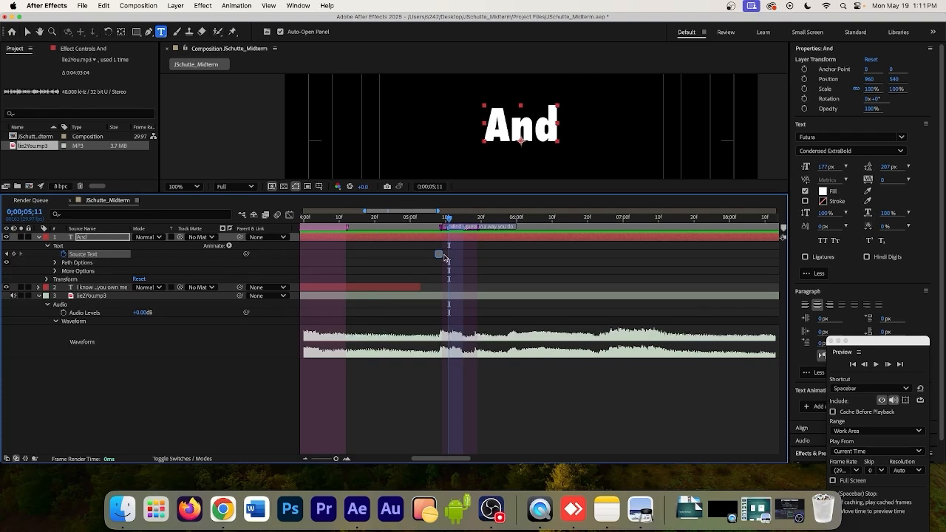
click(13, 254)
double_click(532, 122)
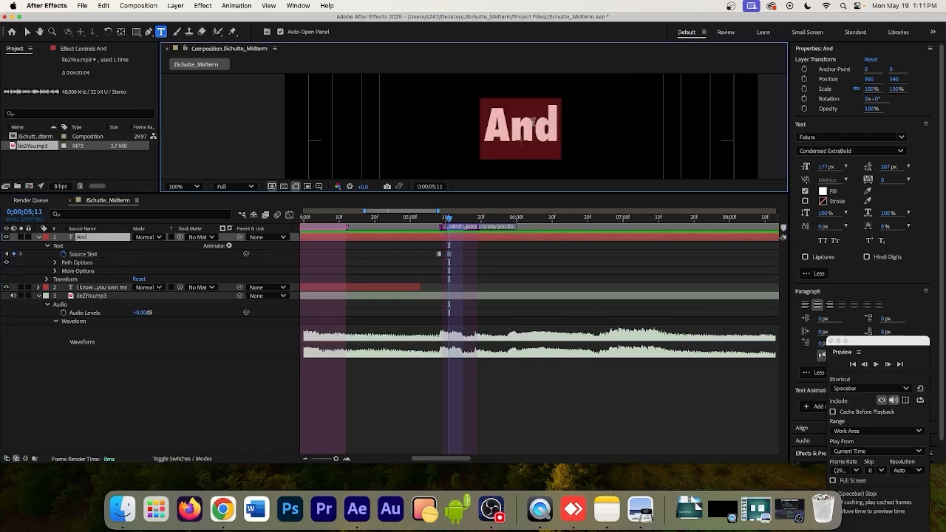
text(I)
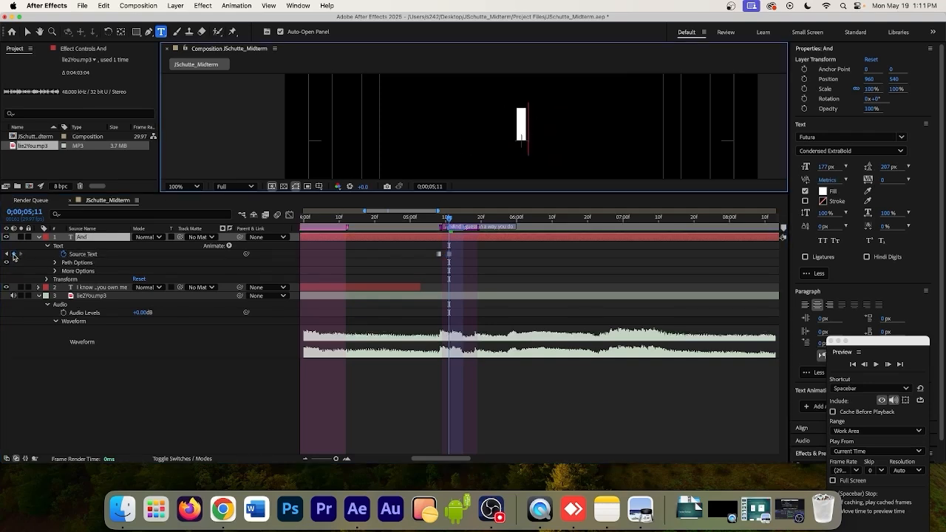
Check the word change between the two Source Text keyframes and examine the text layer's properties in the Graph Editor.
drag(451, 223, 441, 225)
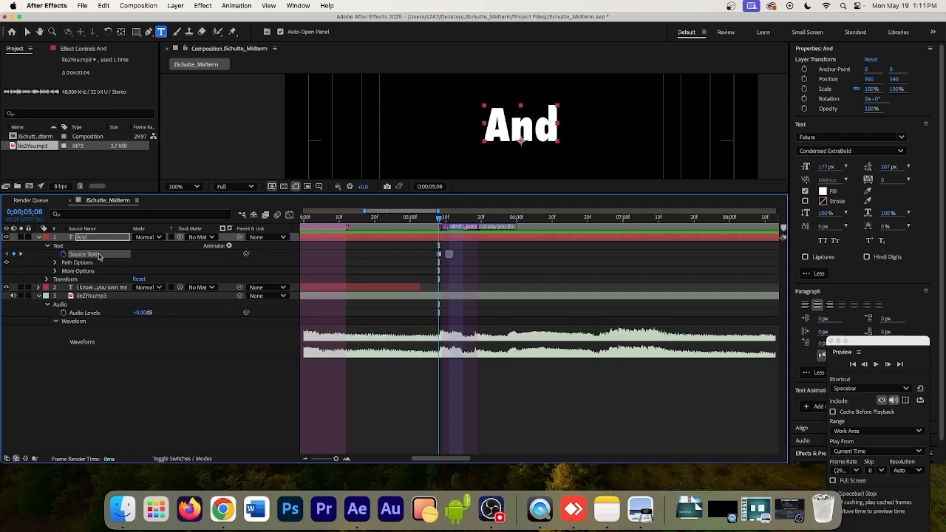
click(440, 256)
click(449, 255)
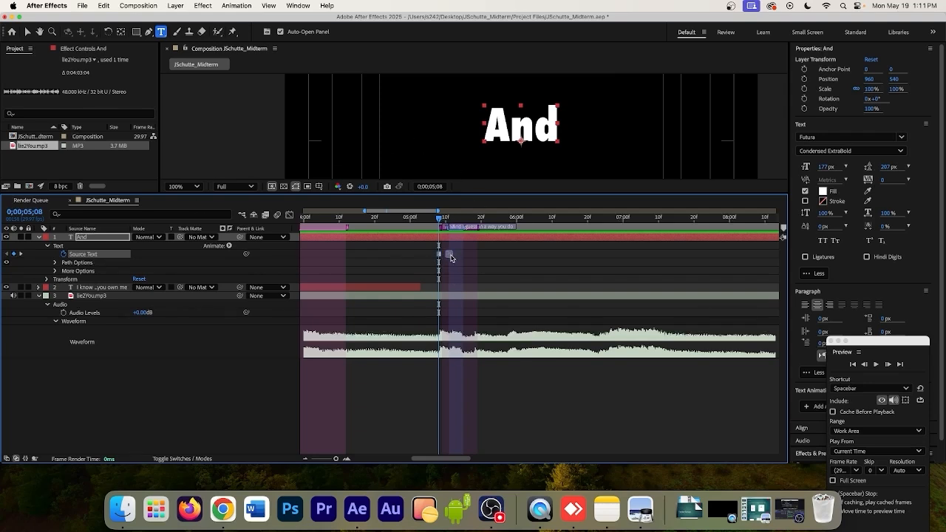
click(289, 215)
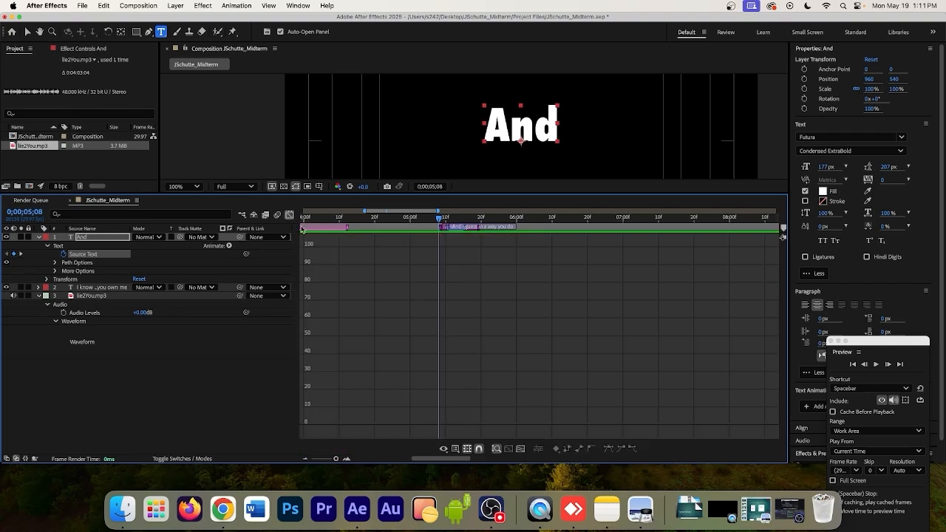
click(81, 262)
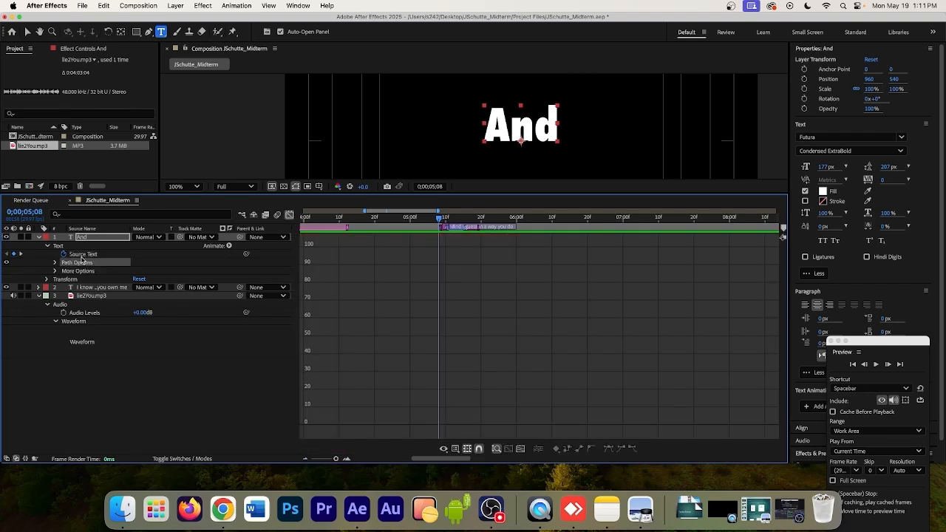
click(93, 238)
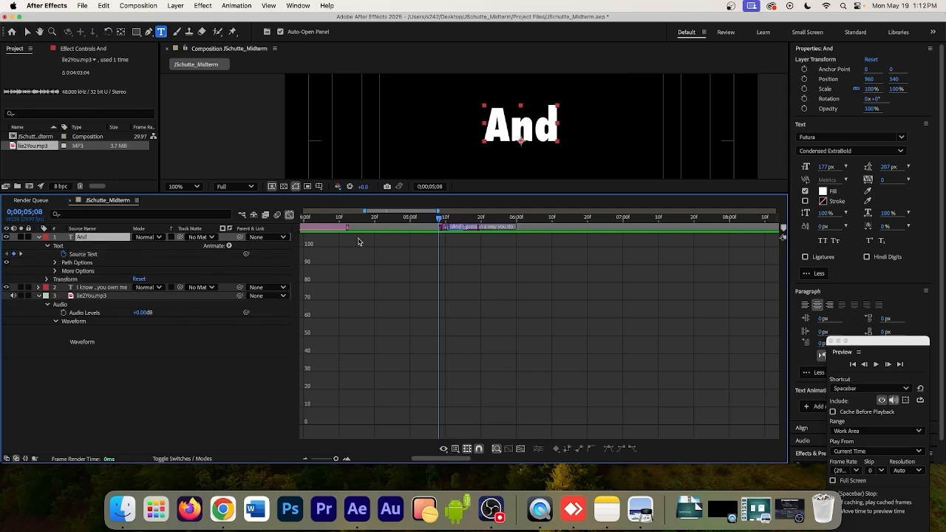
drag(440, 219, 442, 219)
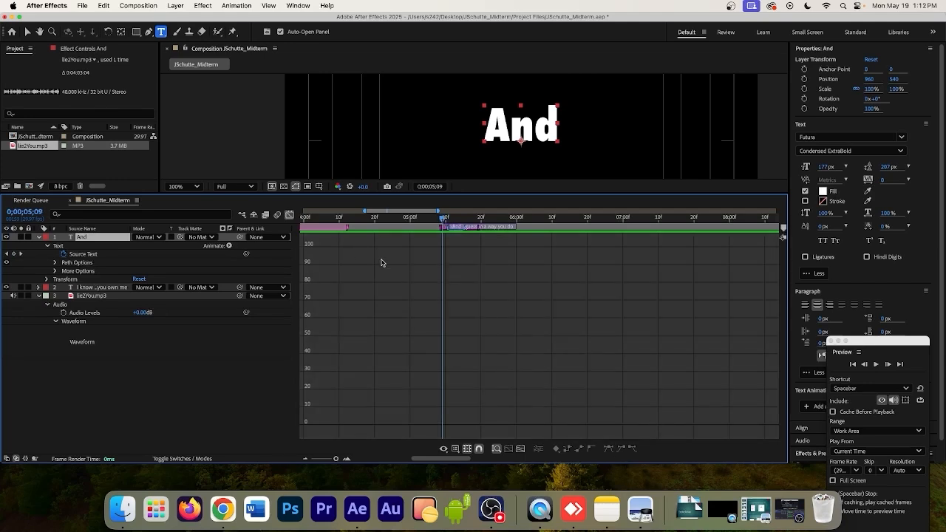
click(92, 255)
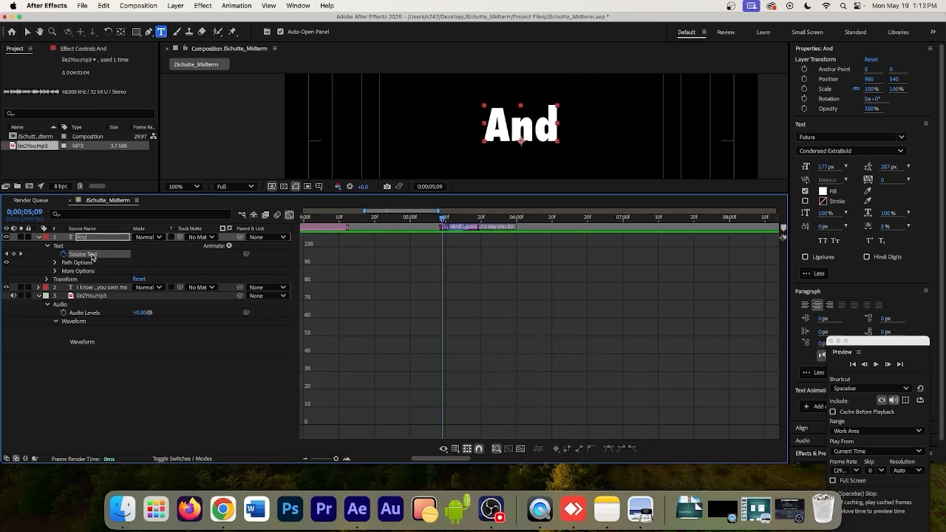
click(93, 238)
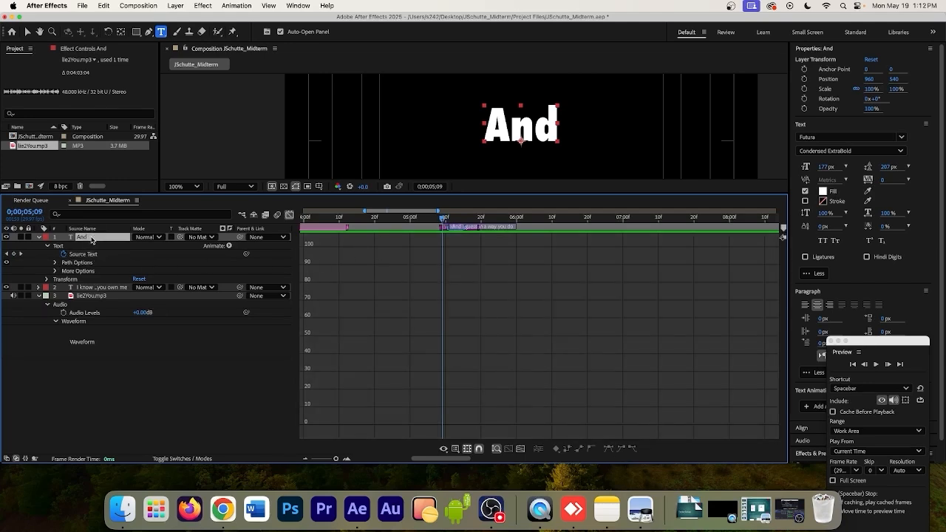
Return to the layer view and add a Source Text keyframe at 0;00;05;12 that changes the word to "guess".
click(289, 214)
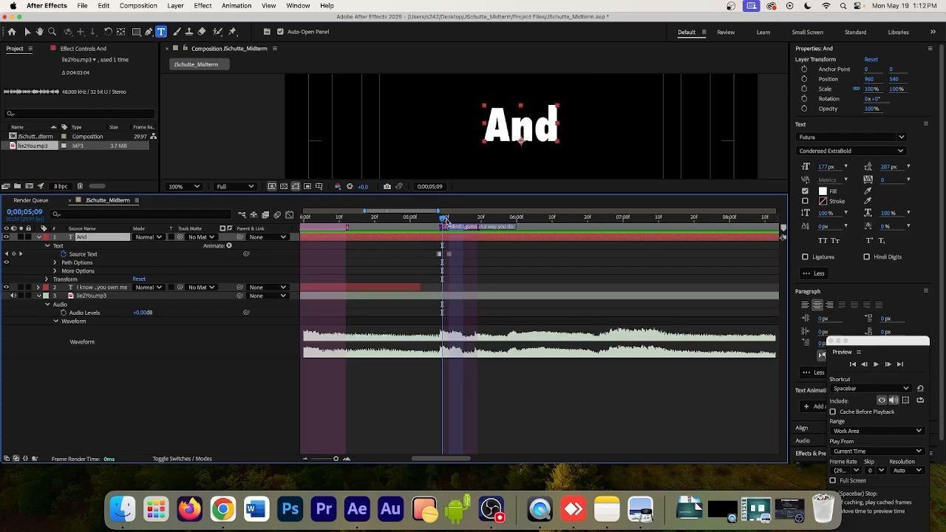
drag(444, 221, 454, 220)
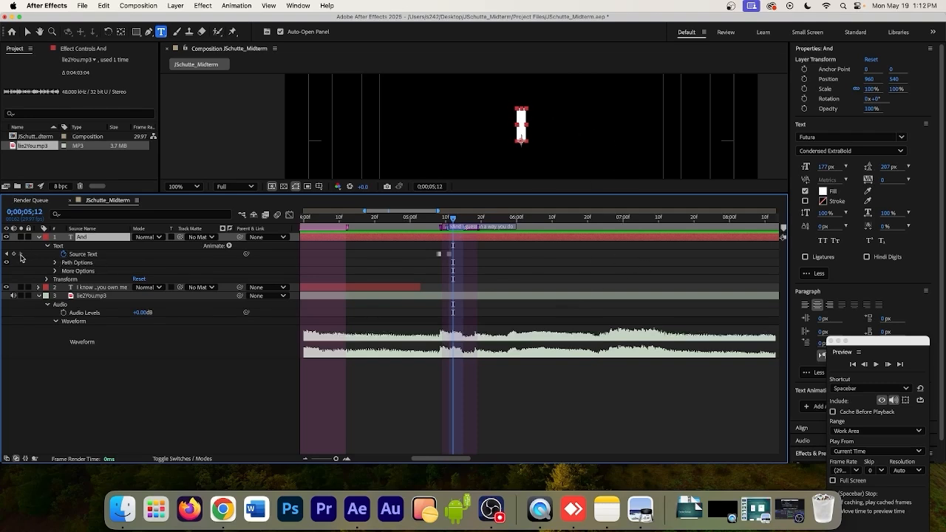
drag(438, 212, 406, 212)
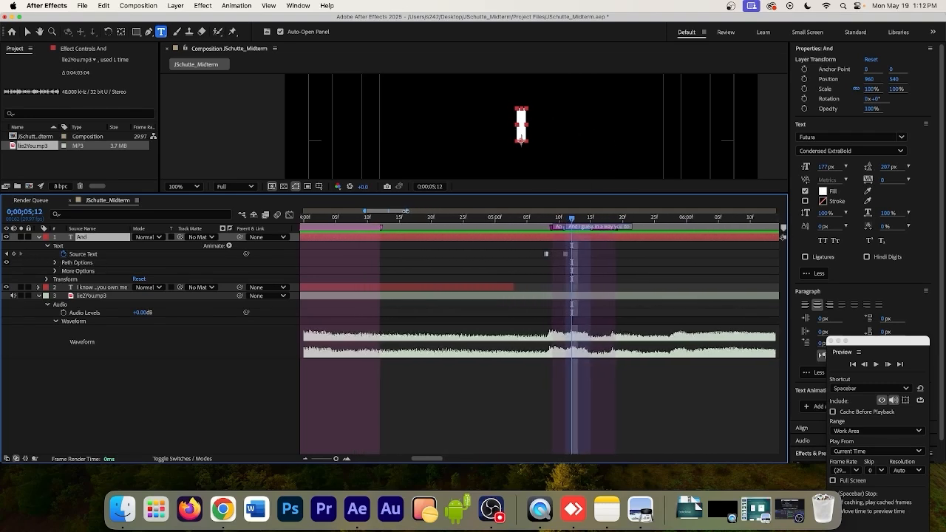
click(14, 253)
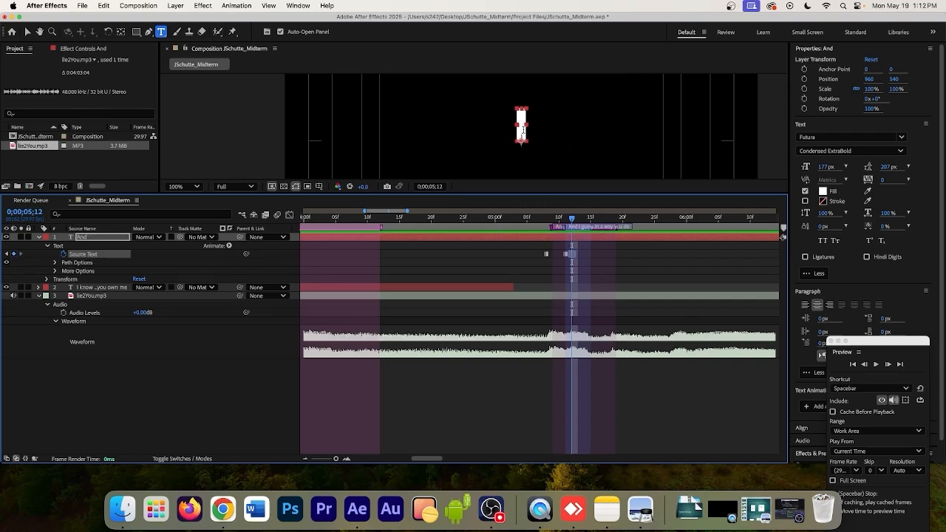
double_click(521, 131)
text(gue)
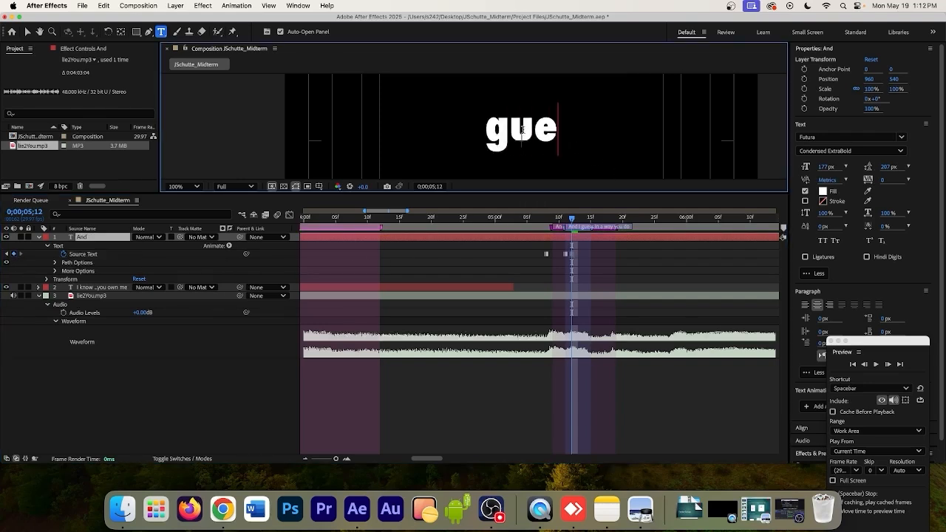
text(ss)
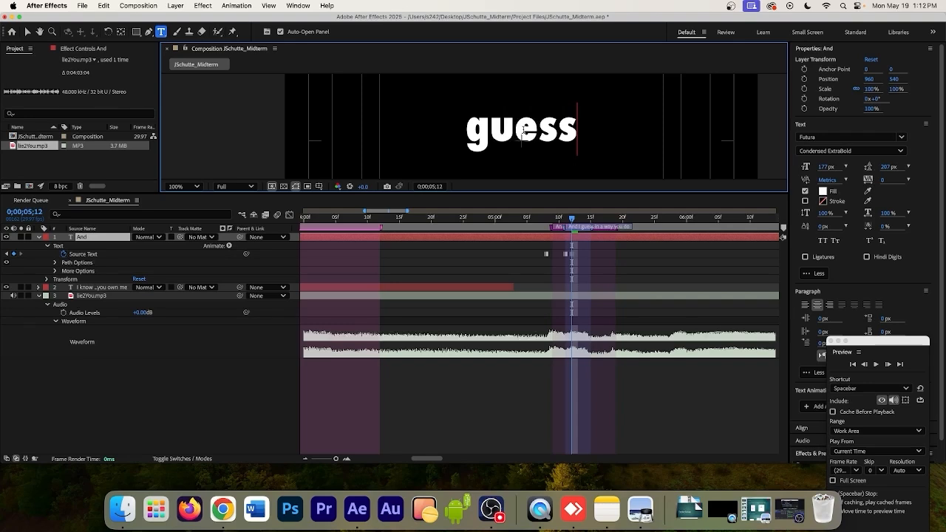
Set the font of the word "guess" to Herculanum Regular.
double_click(528, 126)
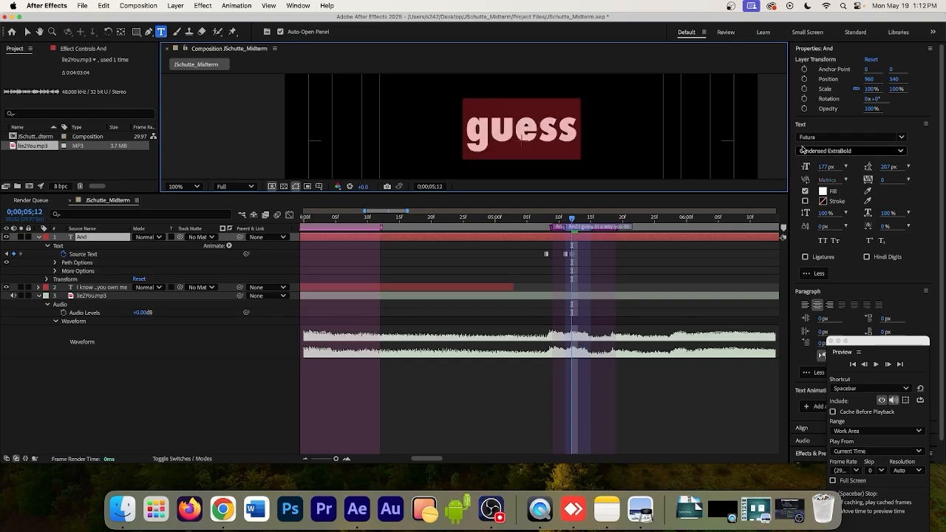
click(900, 137)
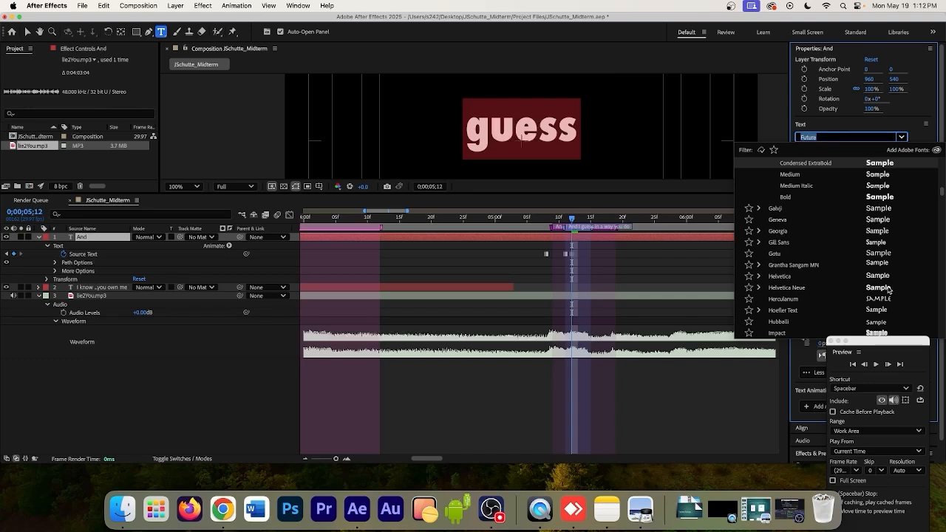
click(783, 298)
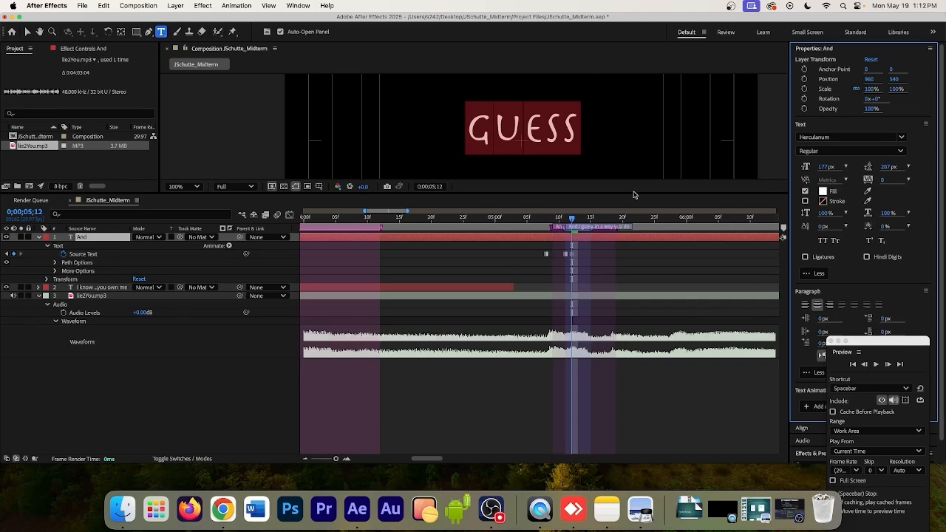
At the 0;00;05;11 keyframe, set the font of the word "I" to Bodoni 72 Book Italic.
drag(571, 221, 564, 225)
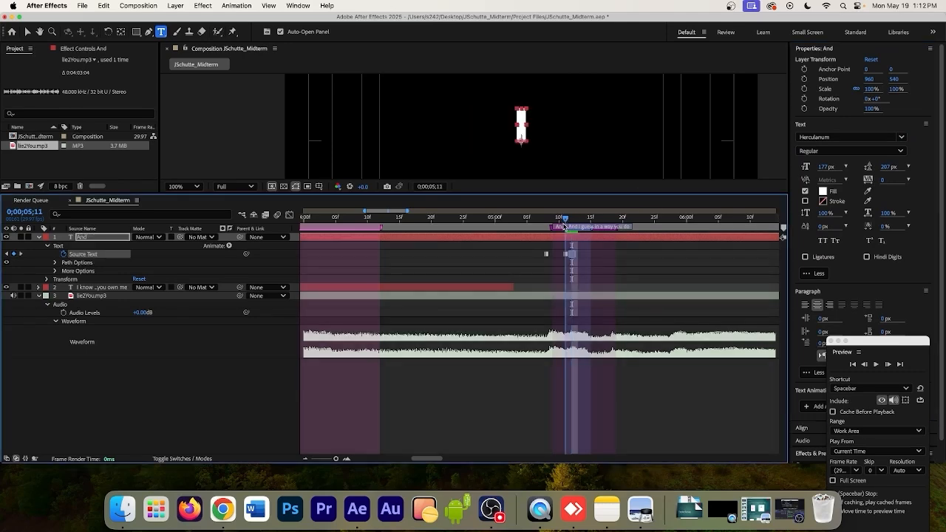
click(901, 137)
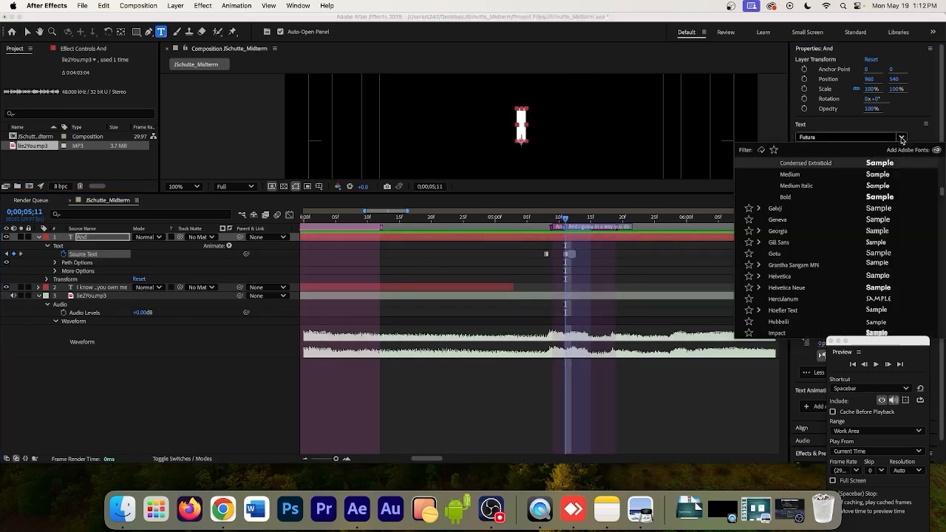
scroll(811, 244, down, 15)
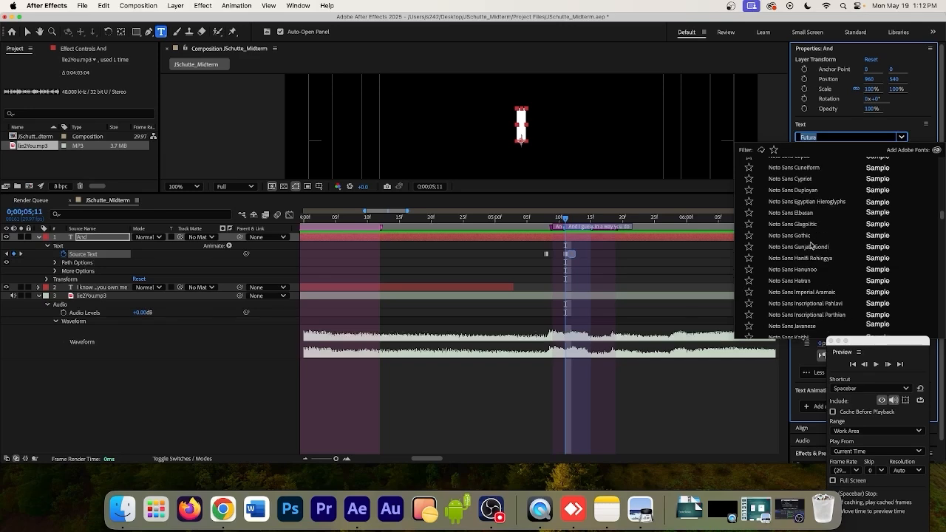
scroll(811, 245, down, 20)
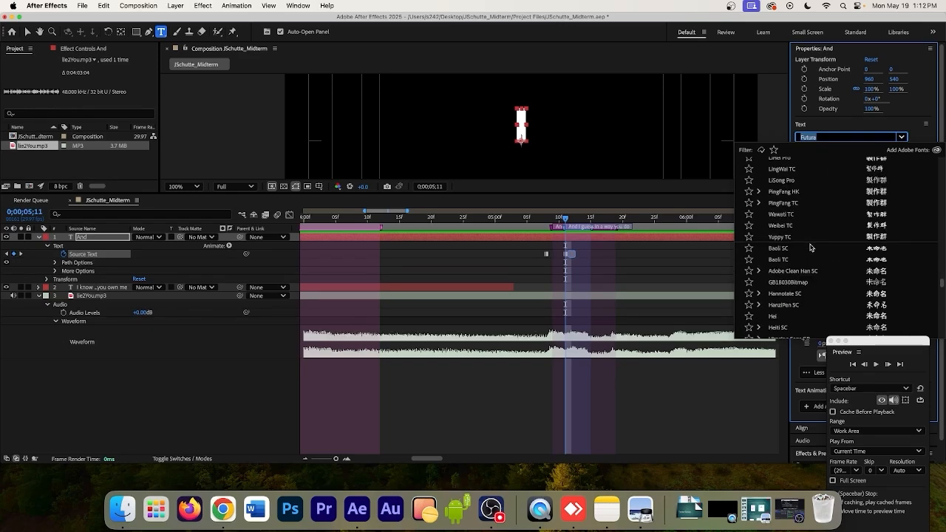
scroll(811, 247, up, 15)
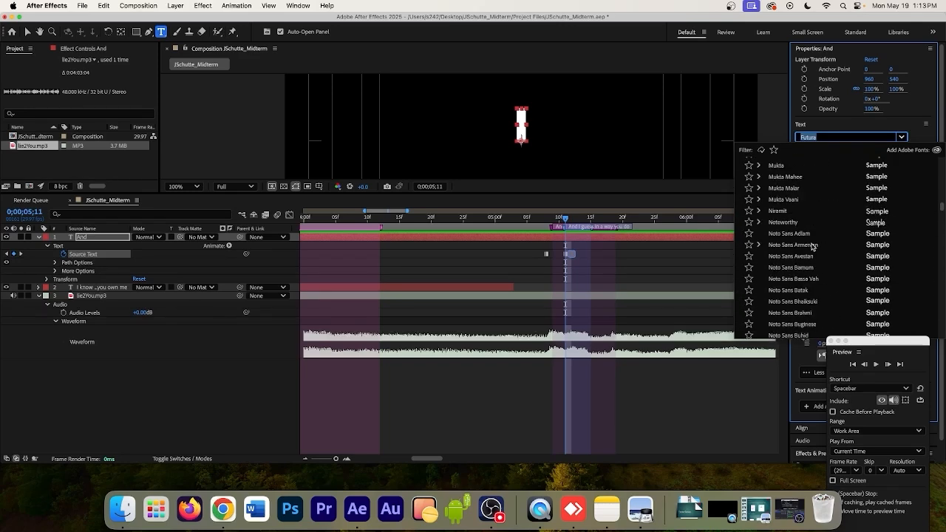
scroll(811, 247, up, 10)
scroll(811, 248, down, 5)
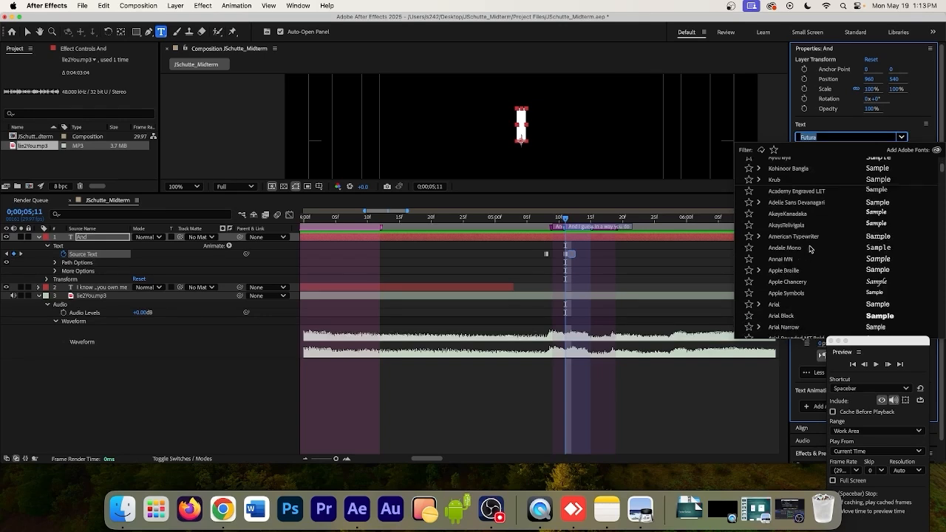
scroll(811, 248, up, 5)
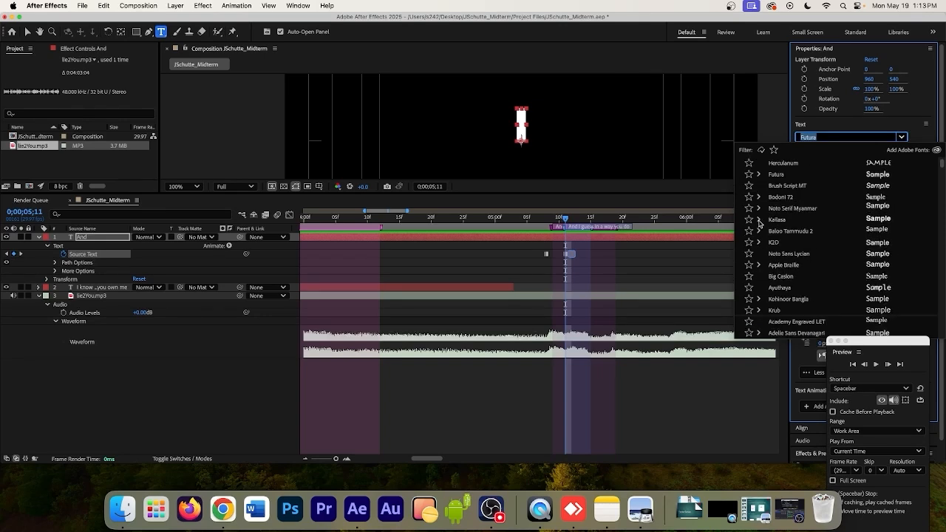
click(759, 220)
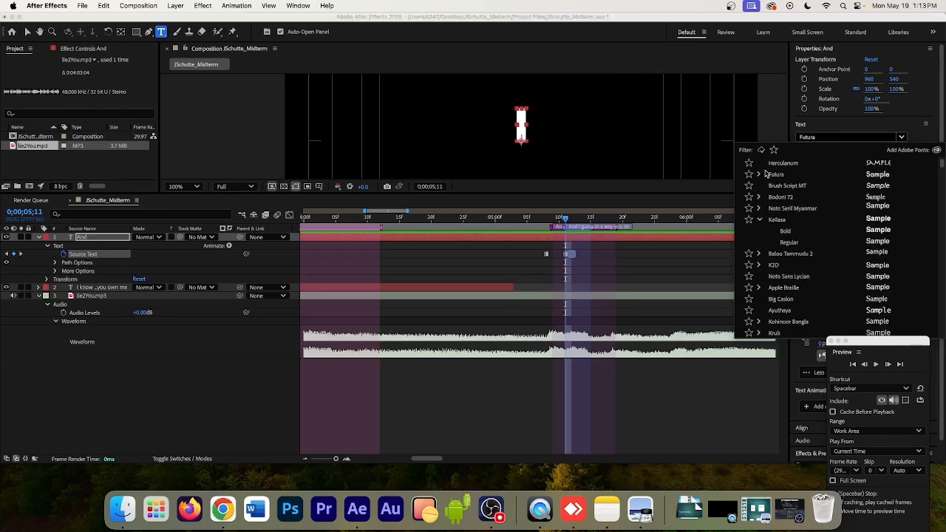
click(759, 197)
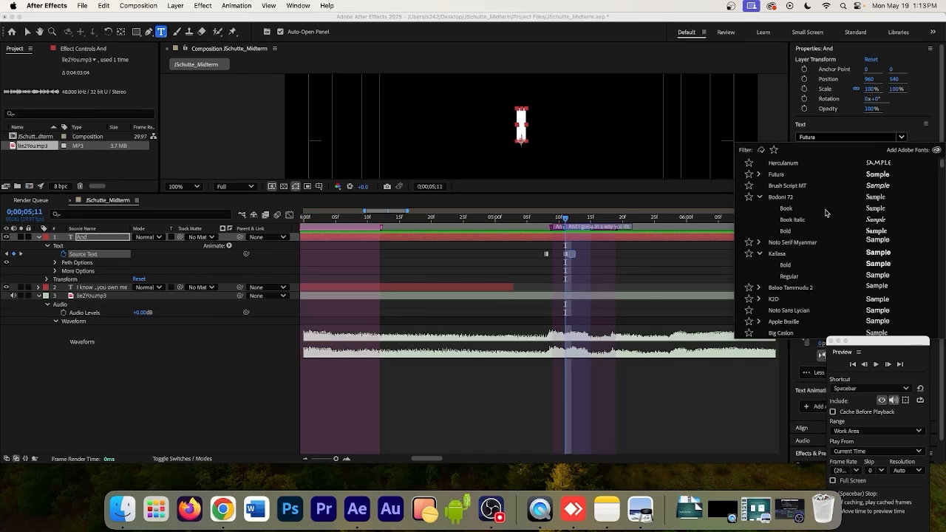
click(877, 221)
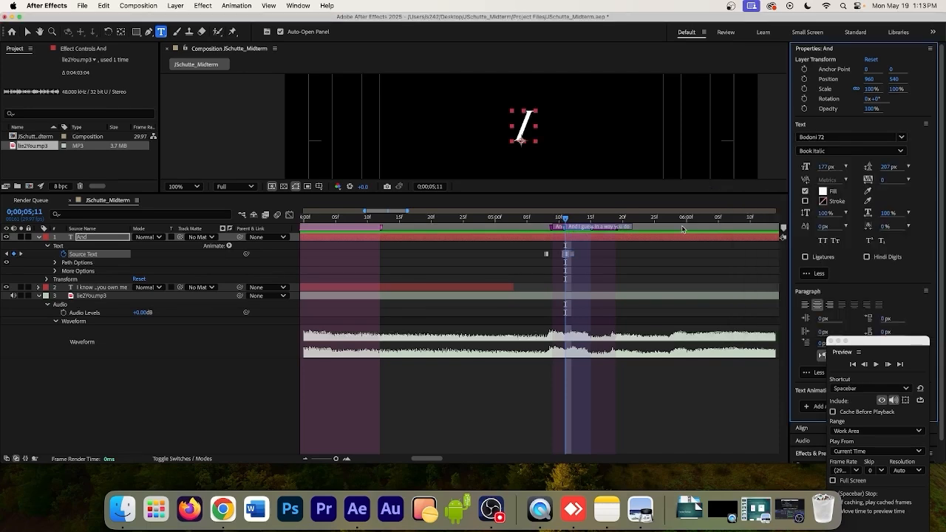
Preview the word changes from 0;00;05;08 and move the "guess" Source Text keyframe to 0;00;05;15.
click(566, 223)
drag(566, 222, 547, 223)
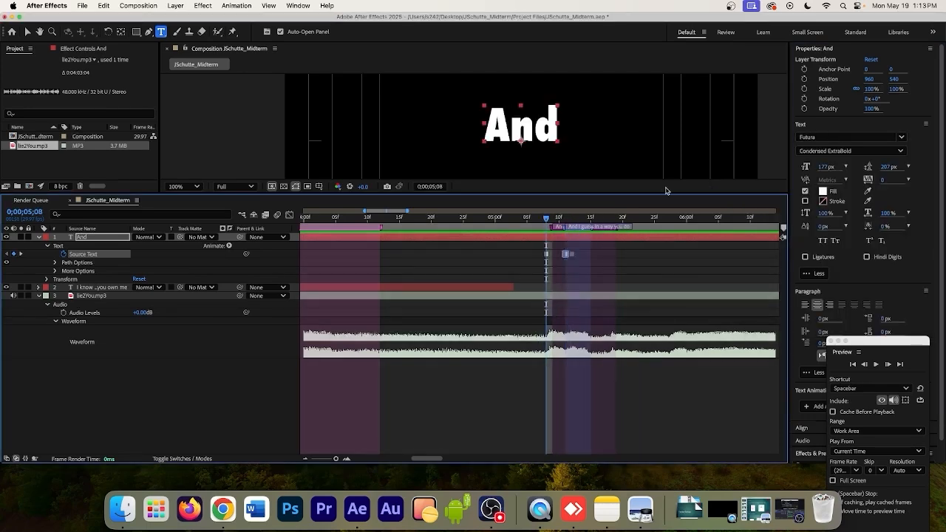
click(873, 365)
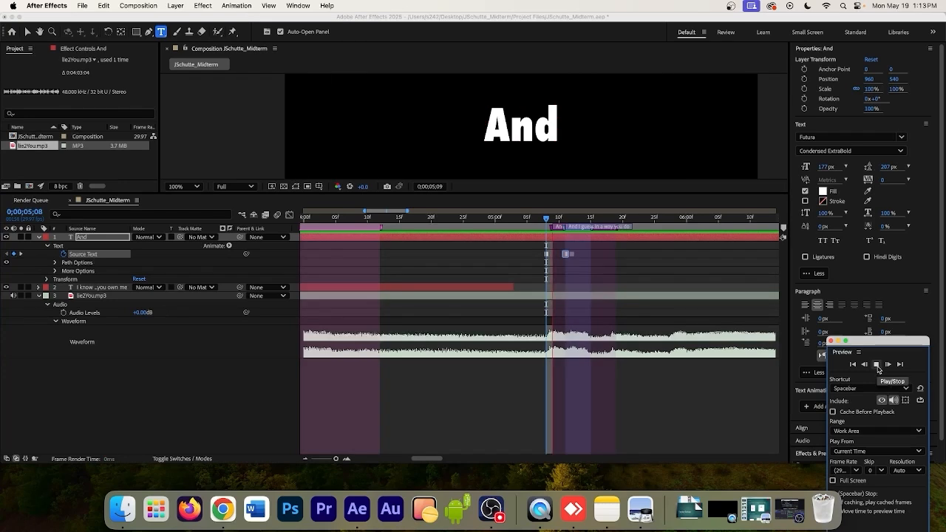
click(875, 366)
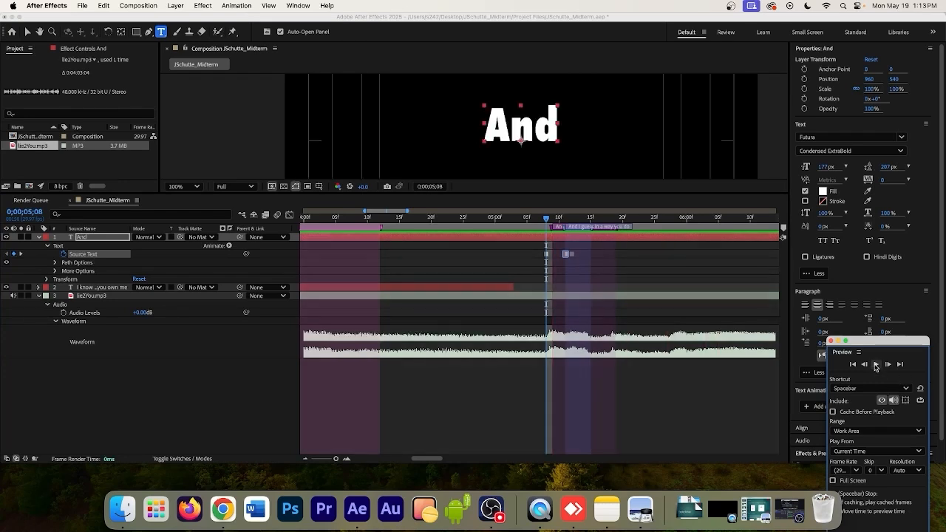
click(570, 256)
drag(571, 256, 590, 255)
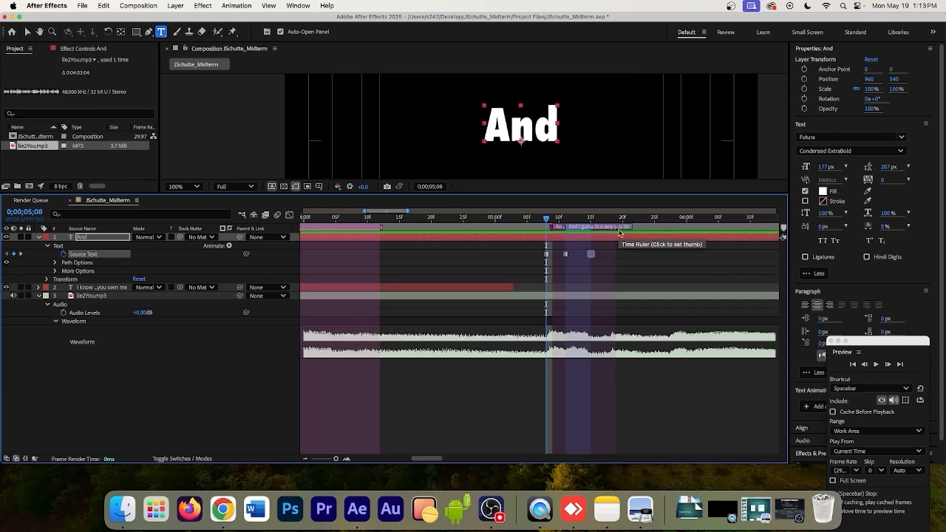
Extend the lyric-line marker to end just before the 6-second mark and preview the word timing from 0;00;05;08.
mouse_move(613, 229)
mouse_down()
mouse_move(721, 238)
mouse_move(674, 235)
mouse_up()
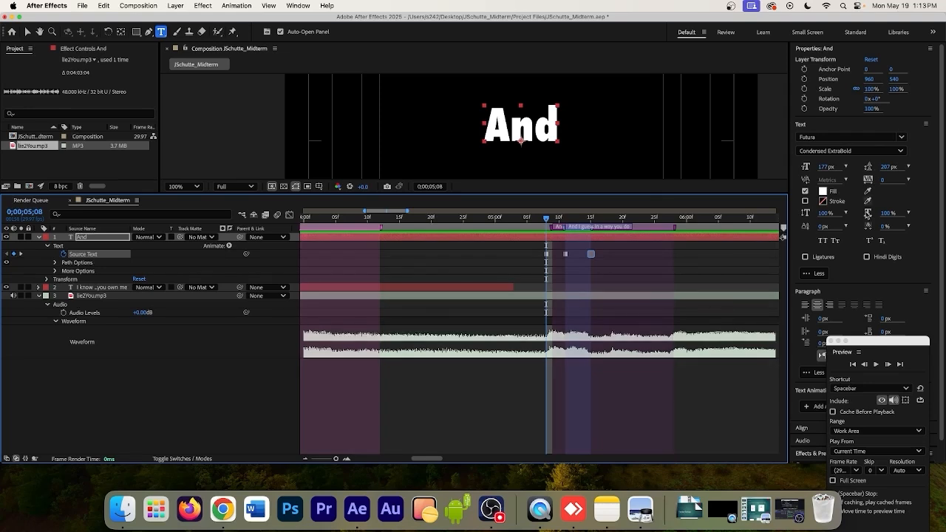
click(878, 365)
click(877, 365)
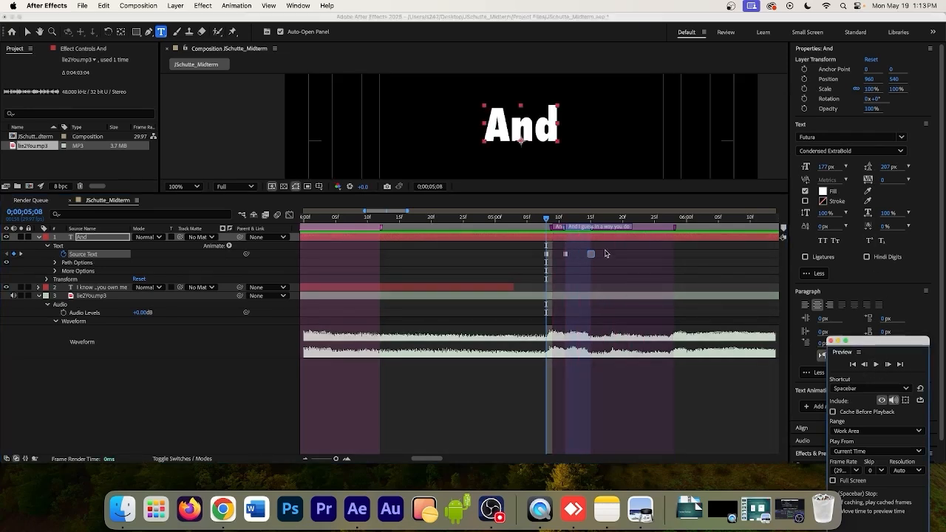
click(877, 366)
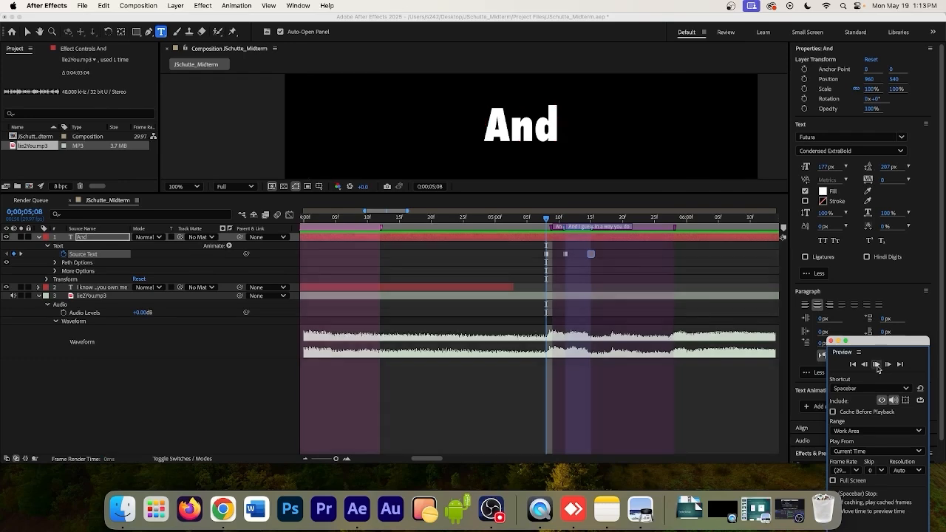
click(877, 366)
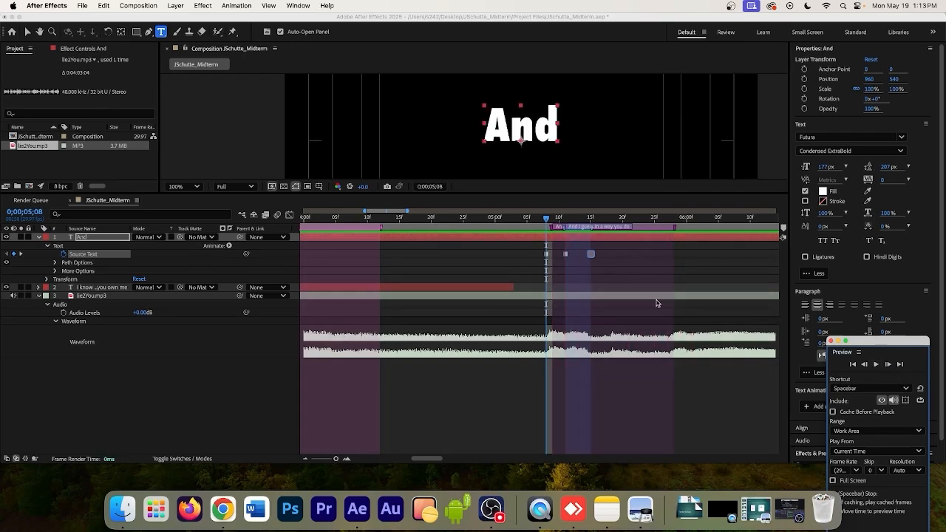
Move the current time to 0;00;05;18 for the next Source Text keyframe.
drag(547, 219, 610, 229)
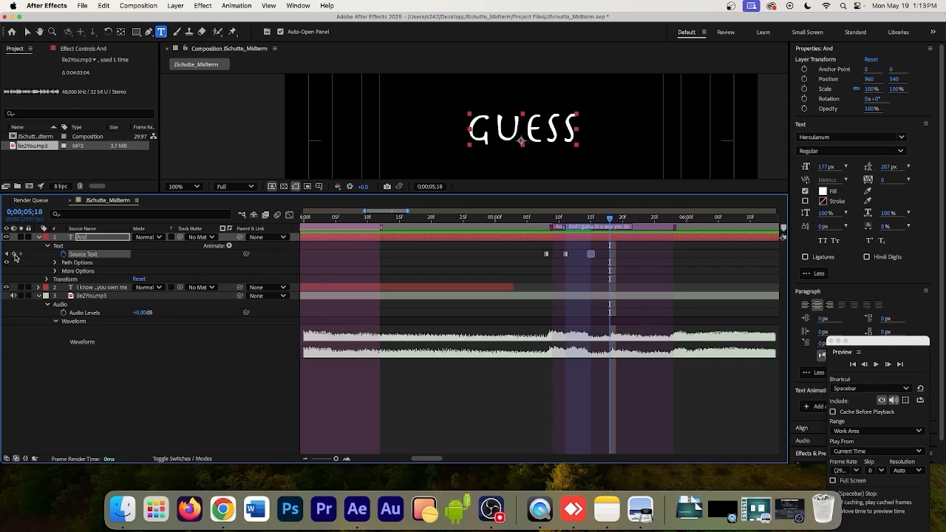
Replace the word GUESS with "IN" at 0;00;05;18 in the And text layer.
double_click(520, 115)
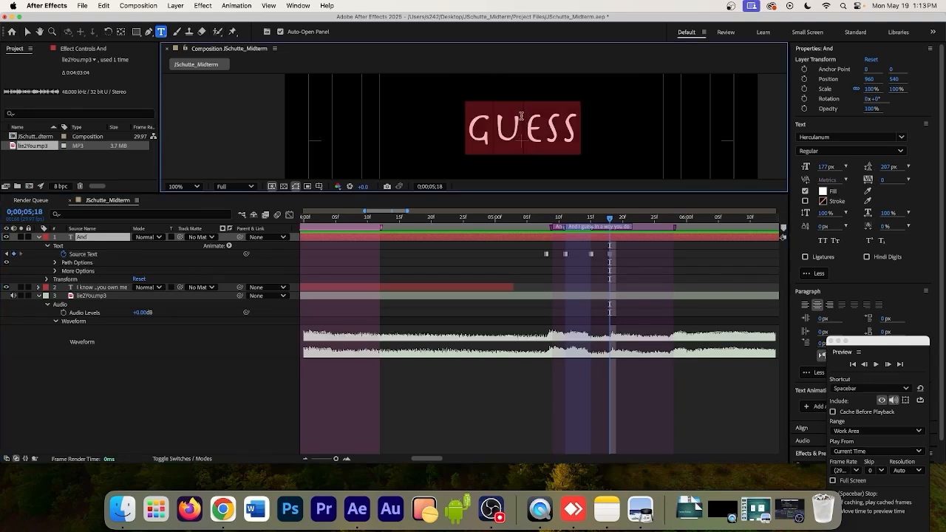
text(in)
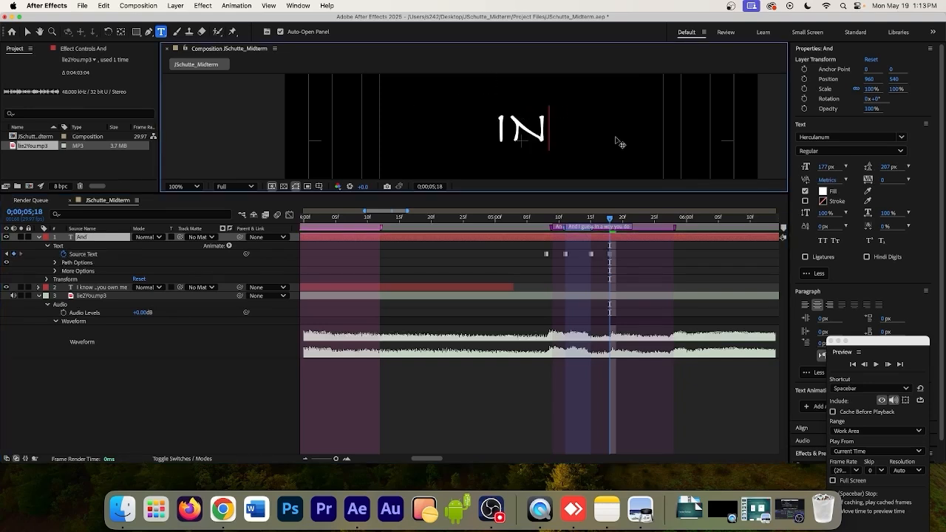
click(822, 191)
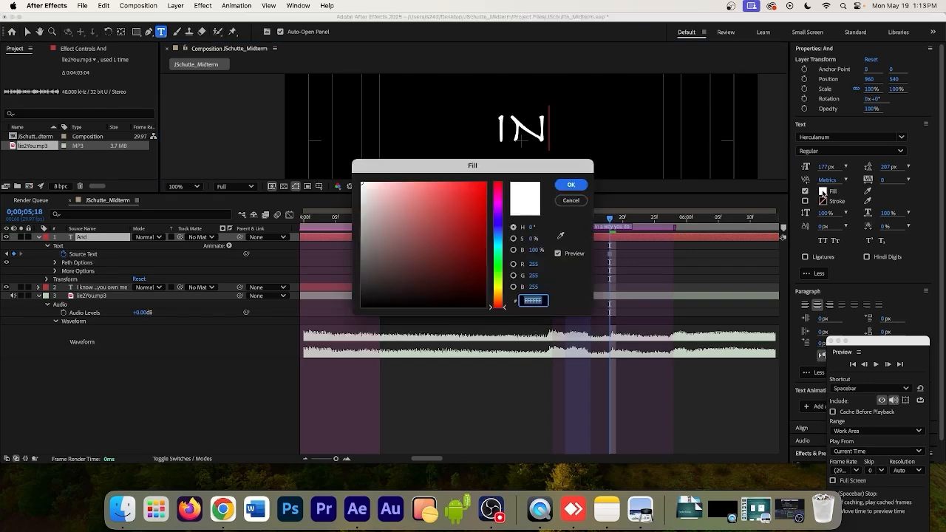
drag(497, 227, 501, 240)
click(573, 186)
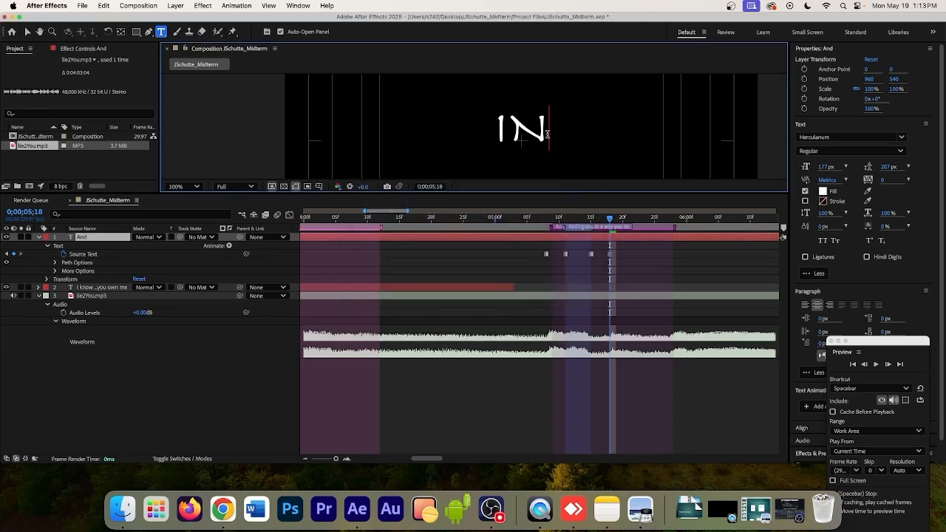
Give the word IN a bright green fill and enlarge its font size to 376 px.
double_click(546, 134)
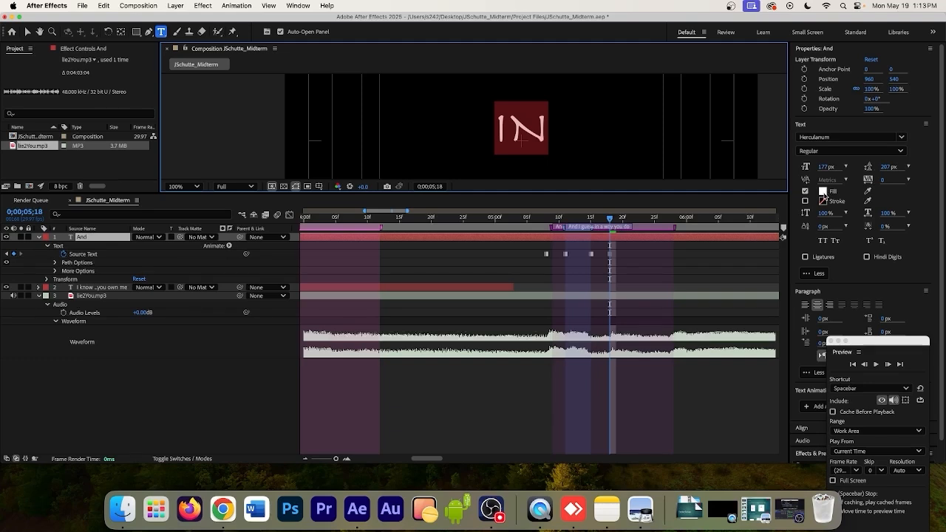
click(822, 192)
click(500, 278)
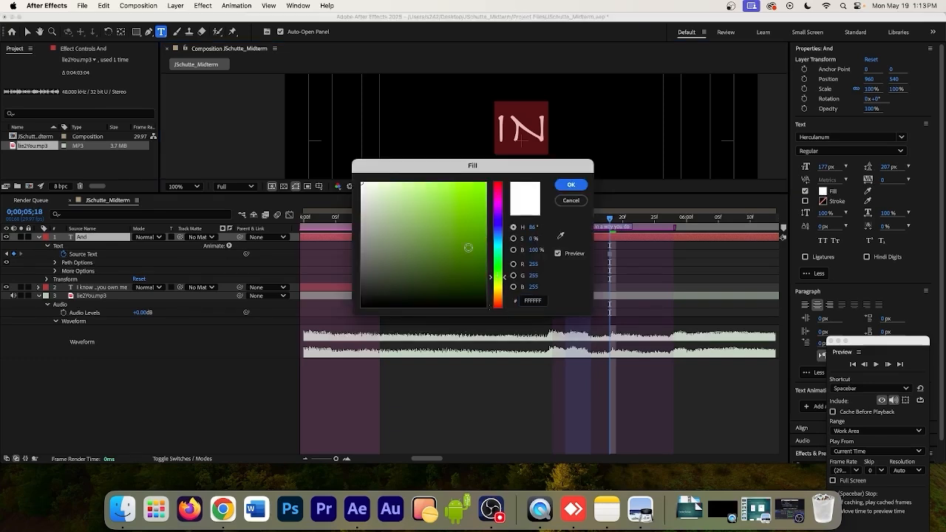
click(468, 247)
click(571, 184)
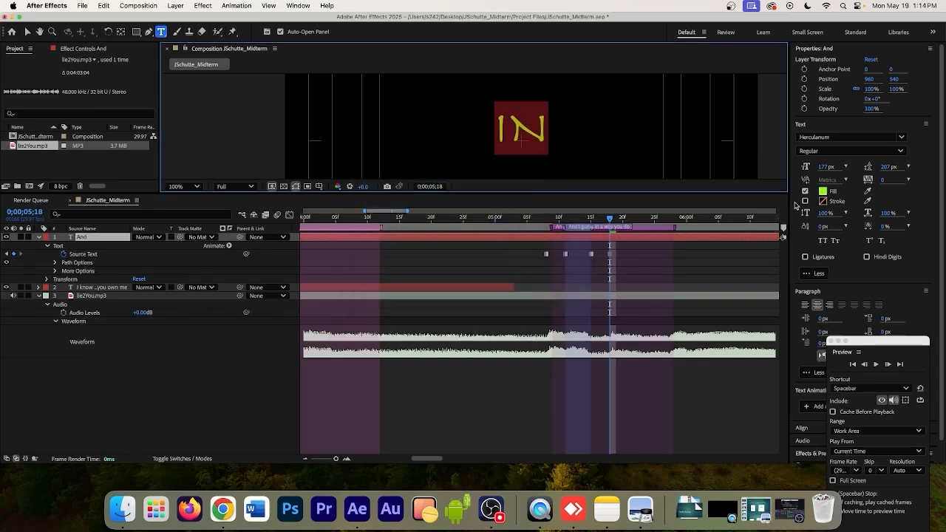
drag(824, 168, 889, 168)
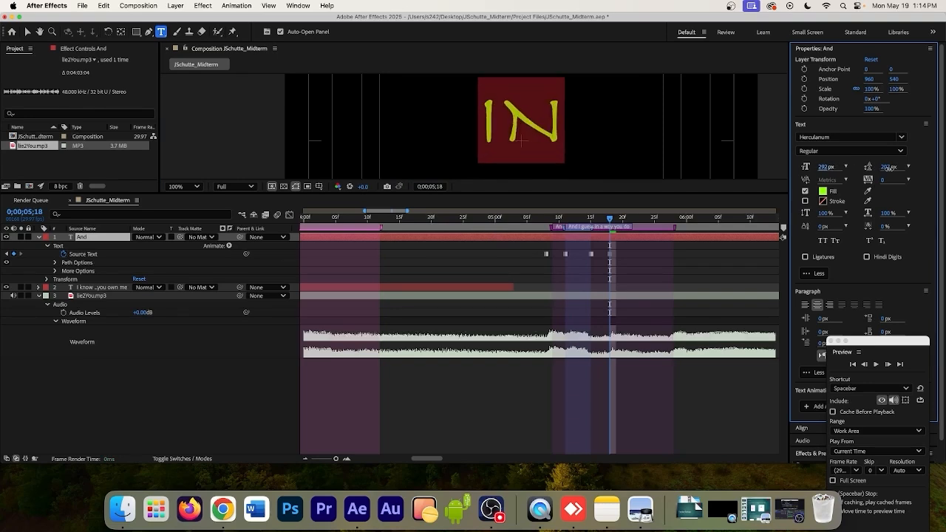
At the 0;00;05;15 keyframe, enlarge the word GUESS to about 400 px and set its font to Kohinoor Bangla.
click(604, 226)
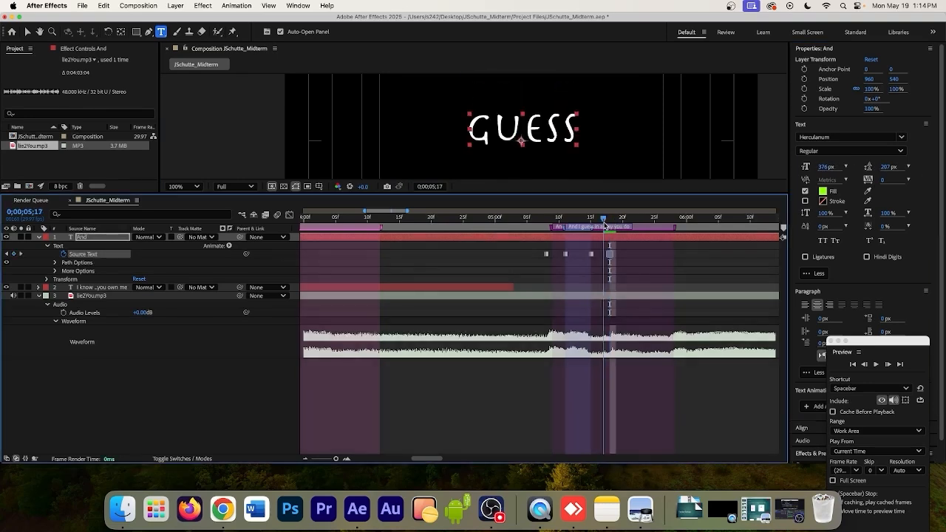
drag(604, 226, 591, 227)
double_click(591, 255)
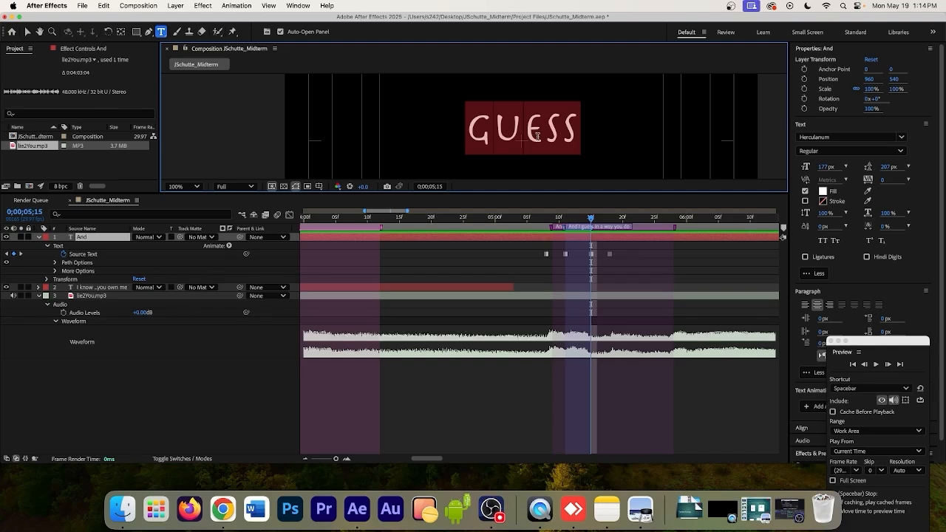
drag(825, 167, 942, 174)
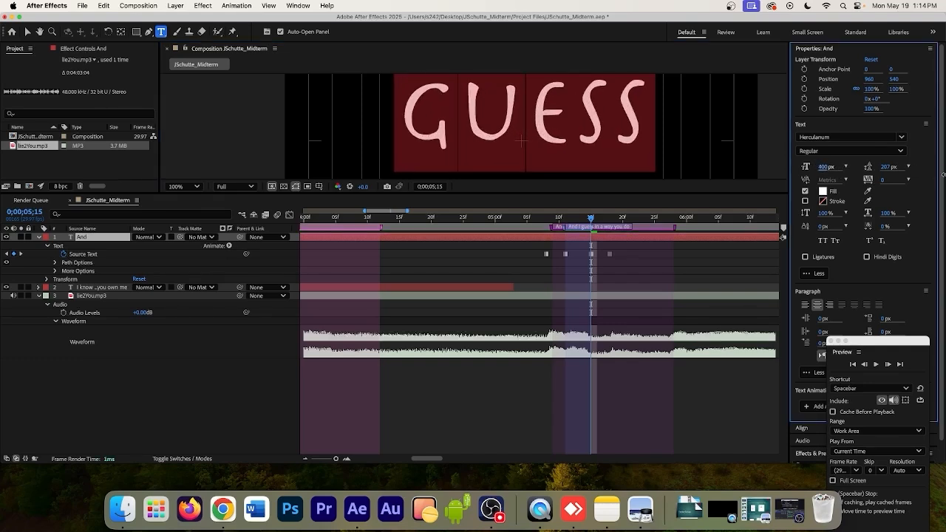
click(901, 139)
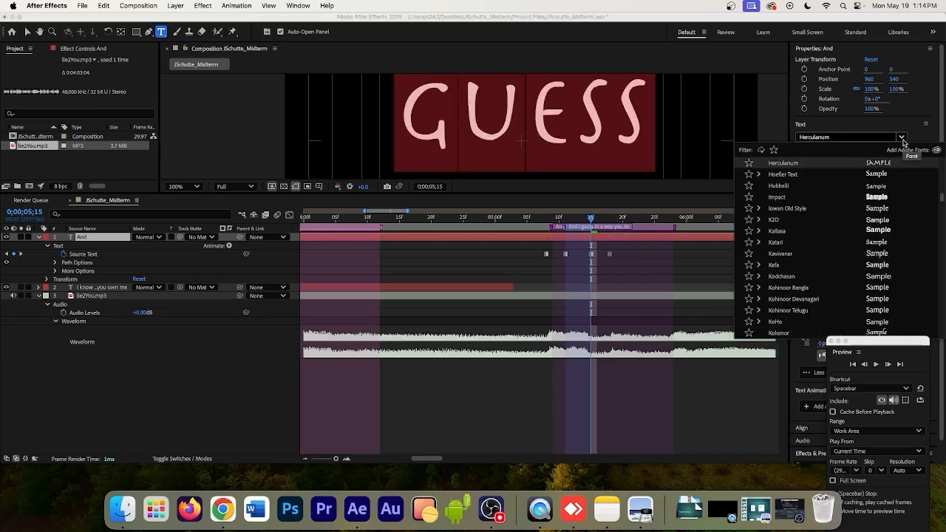
click(902, 138)
click(901, 138)
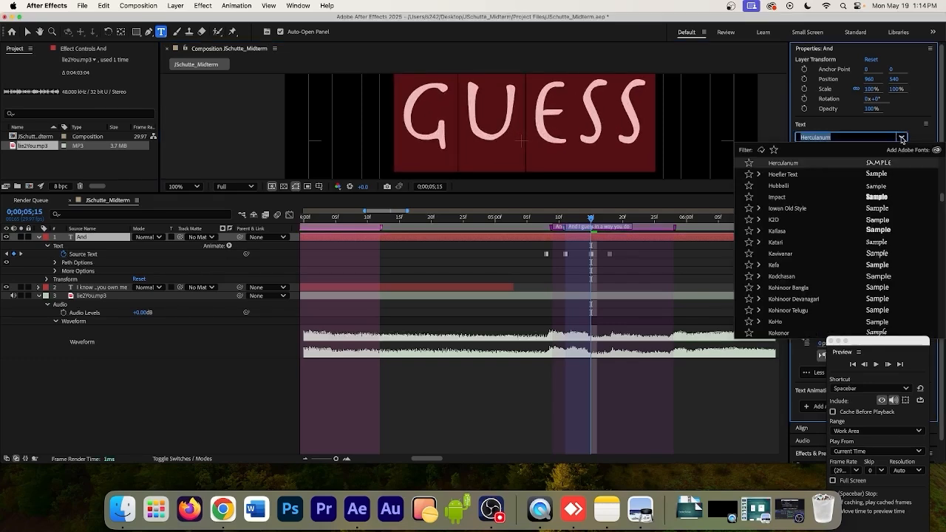
click(789, 287)
Preview the word changes of the text layer from the first Source Text keyframe at 0;00;05;08.
drag(591, 217, 546, 221)
scroll(612, 149, up, 1)
scroll(612, 149, down, 1)
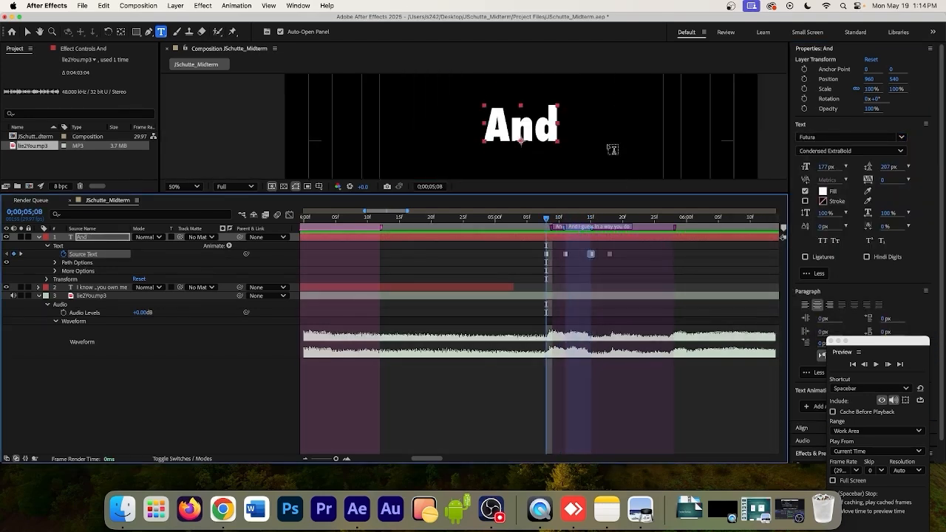
scroll(613, 149, down, 4)
scroll(613, 149, up, 2)
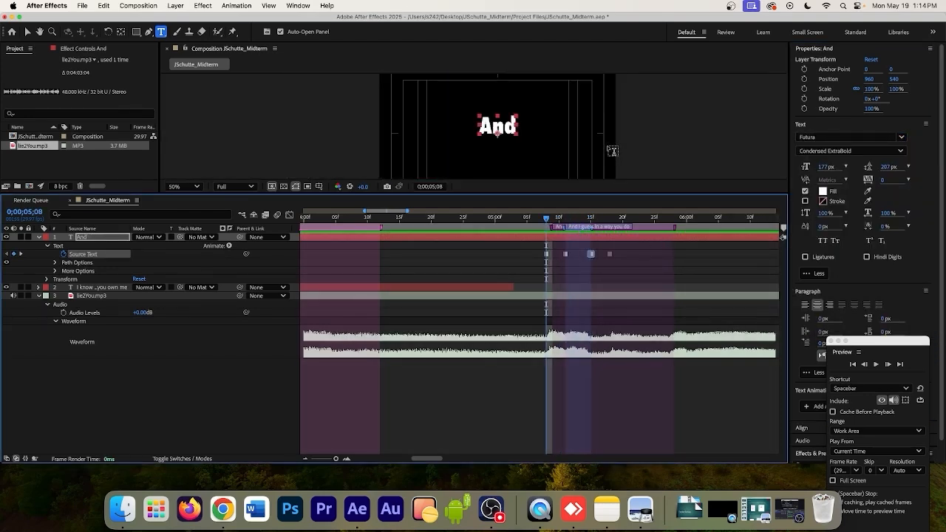
click(876, 365)
click(875, 364)
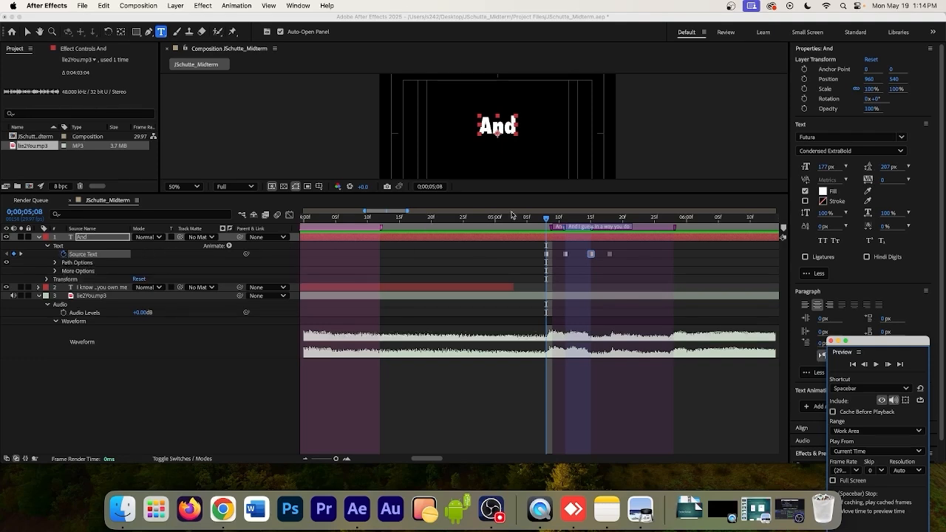
click(48, 245)
click(48, 245)
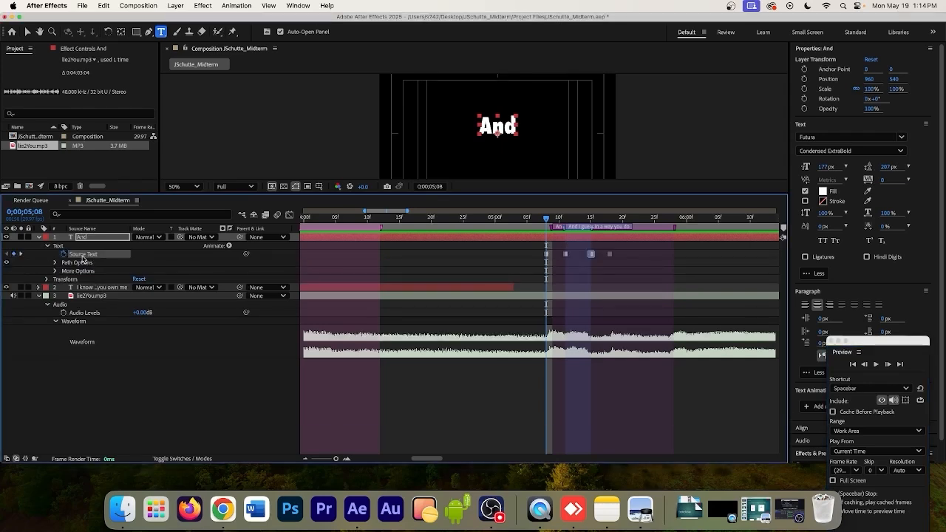
click(60, 247)
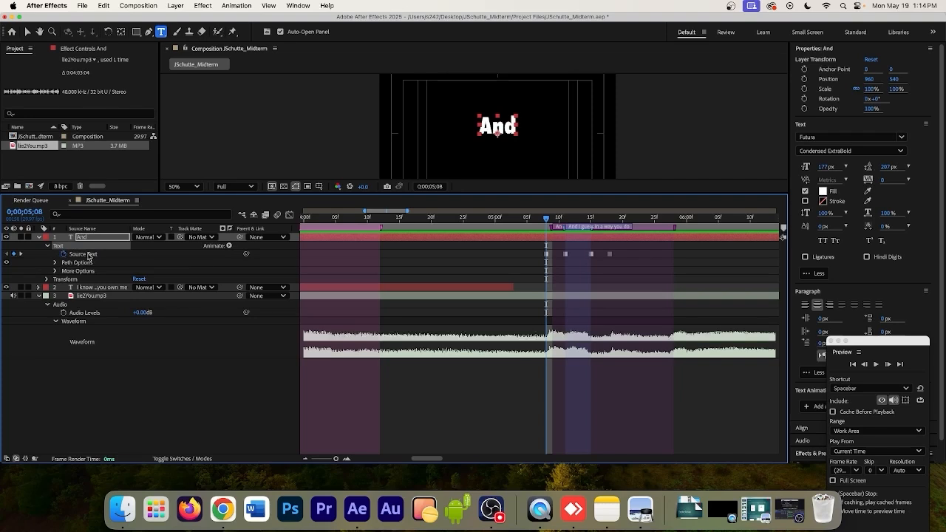
click(88, 256)
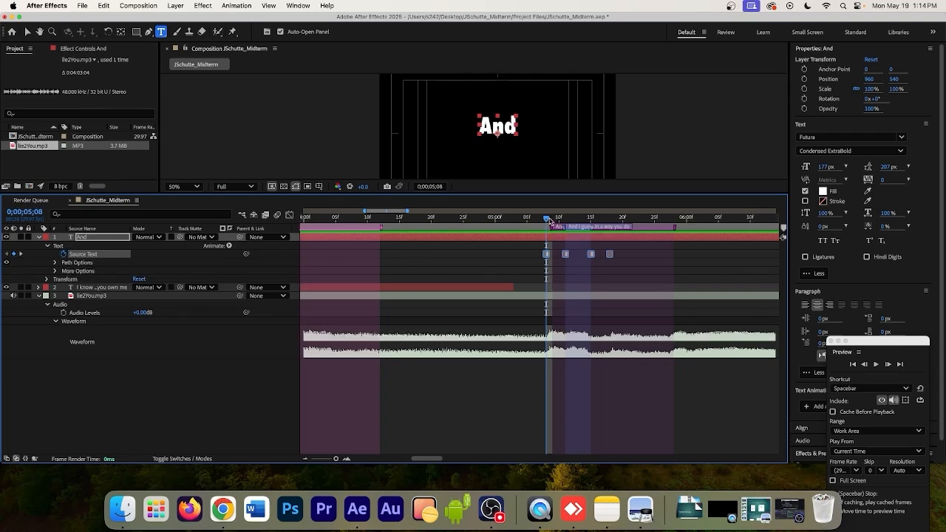
Preview from 0;00;05;18 and change the text to "A" at 0;00;05;24.
drag(547, 219, 610, 226)
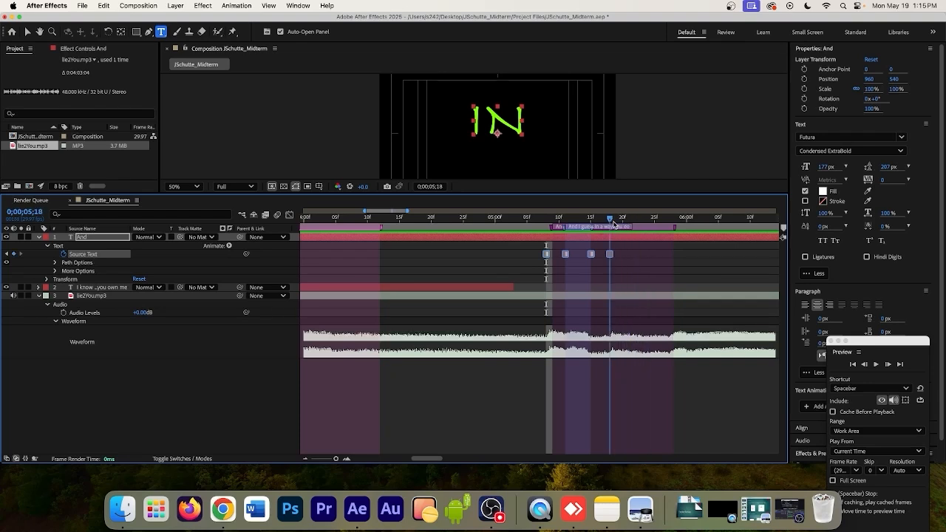
click(877, 365)
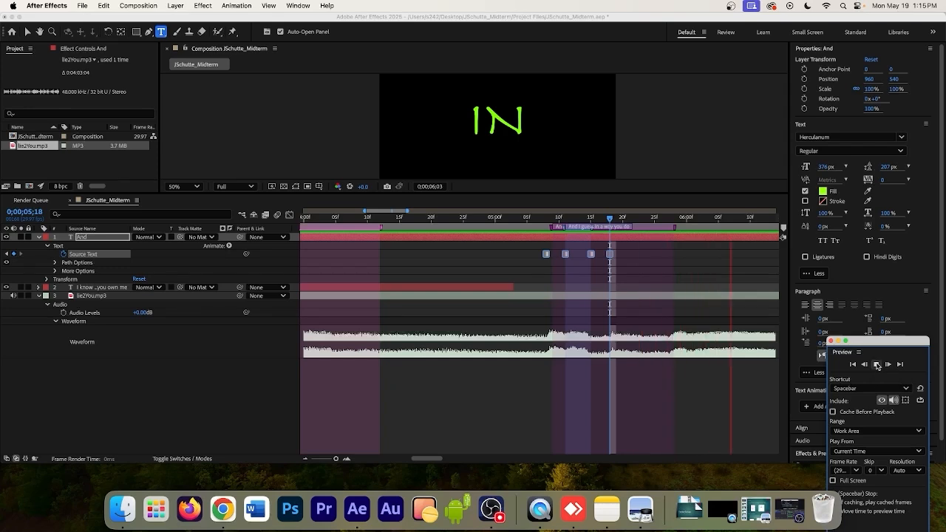
drag(611, 222, 651, 232)
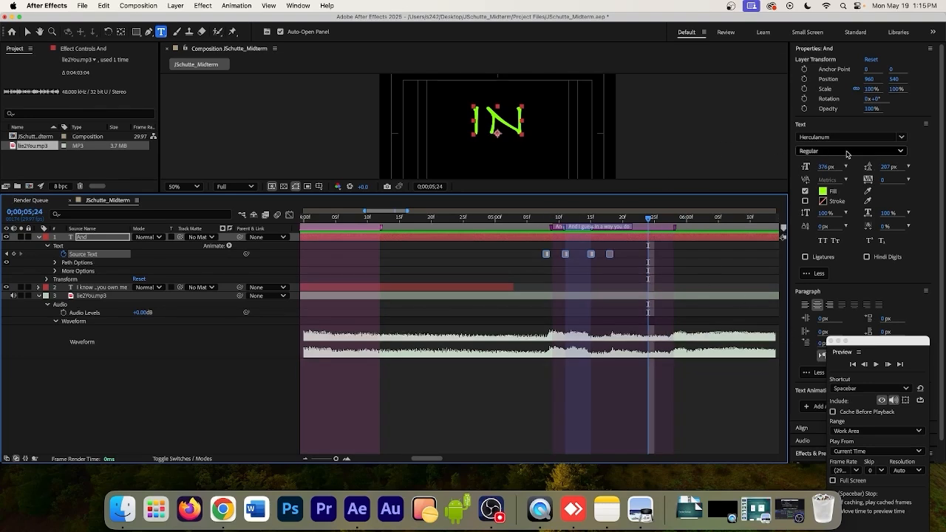
click(477, 125)
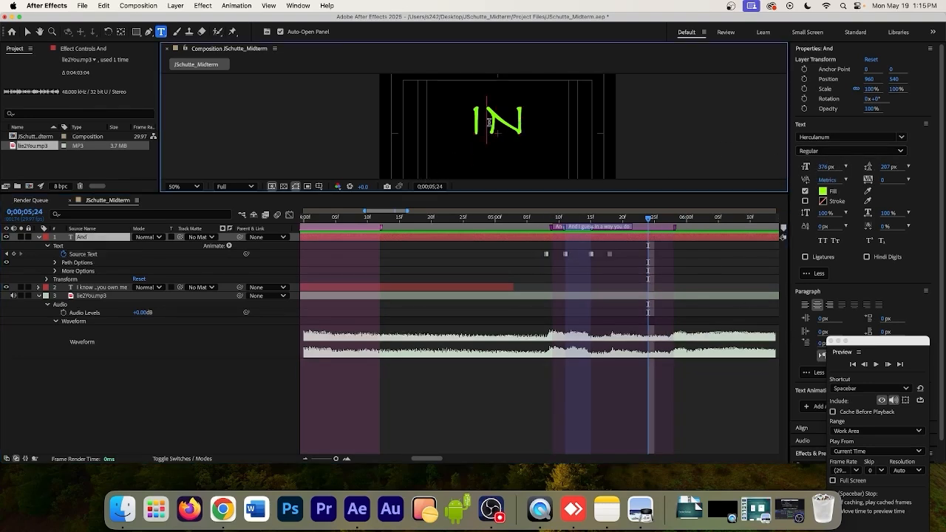
text(A)
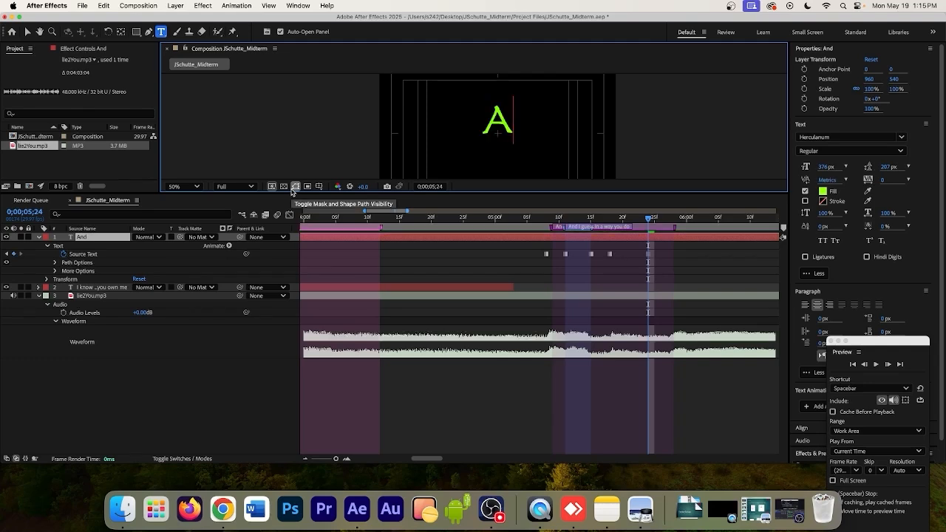
click(650, 258)
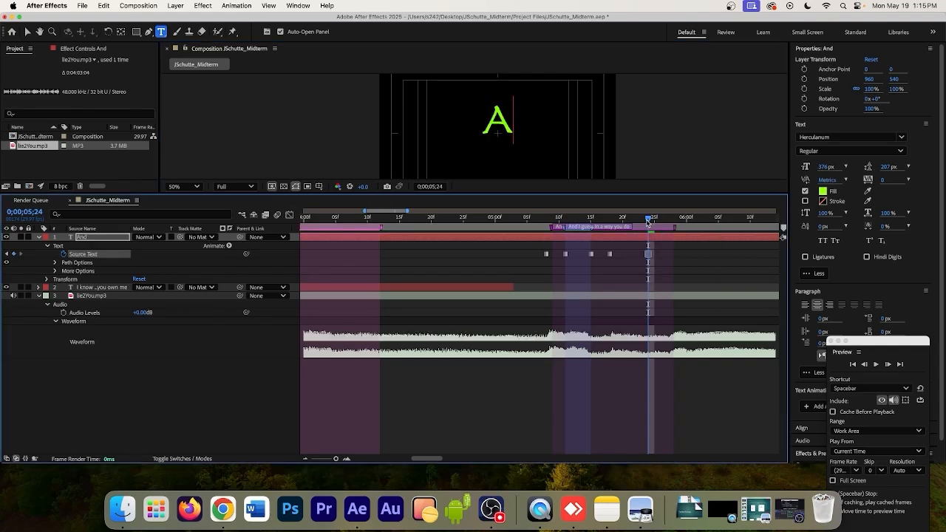
Check the change from IN to A and move the "A" Source Text keyframe one frame later.
key(Page_Up)
key(Page_Up)
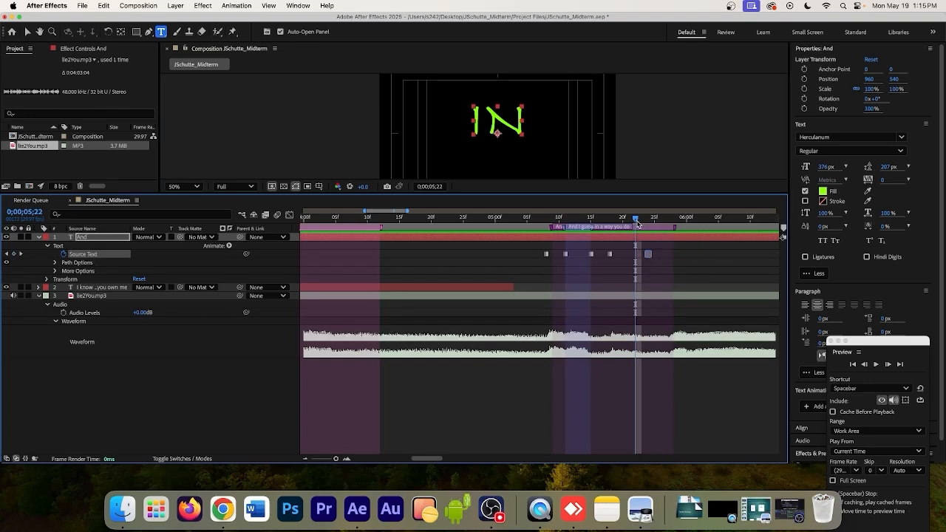
drag(638, 221, 650, 221)
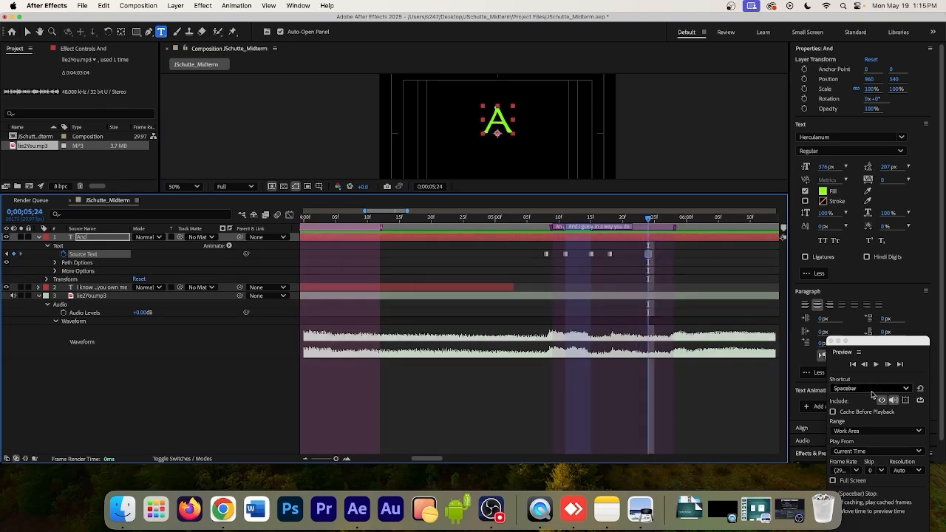
click(875, 365)
click(874, 365)
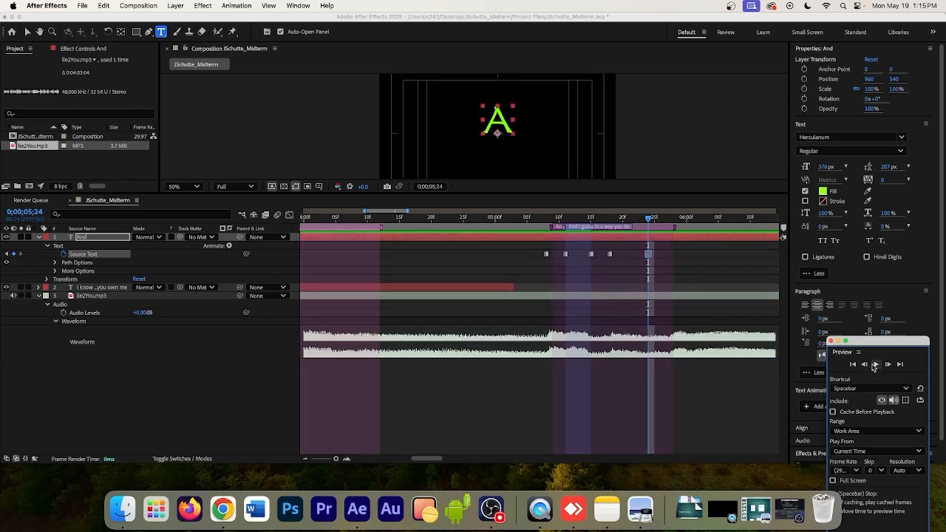
click(661, 256)
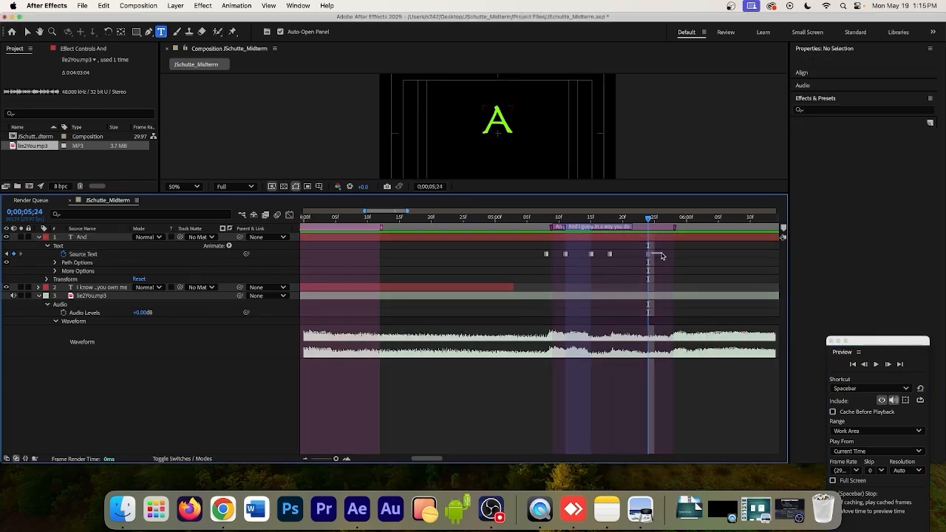
click(653, 255)
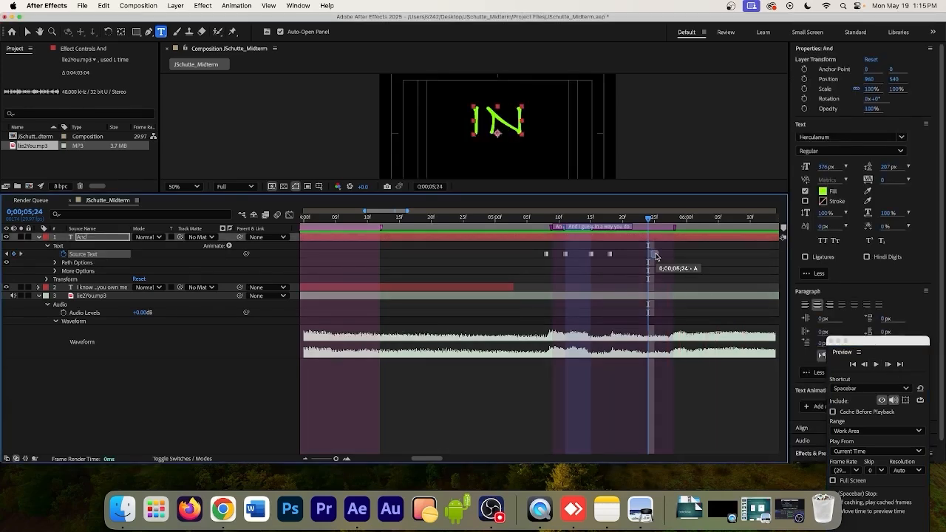
Trim the start of the And text layer to its first Source Text keyframe.
drag(617, 222, 610, 224)
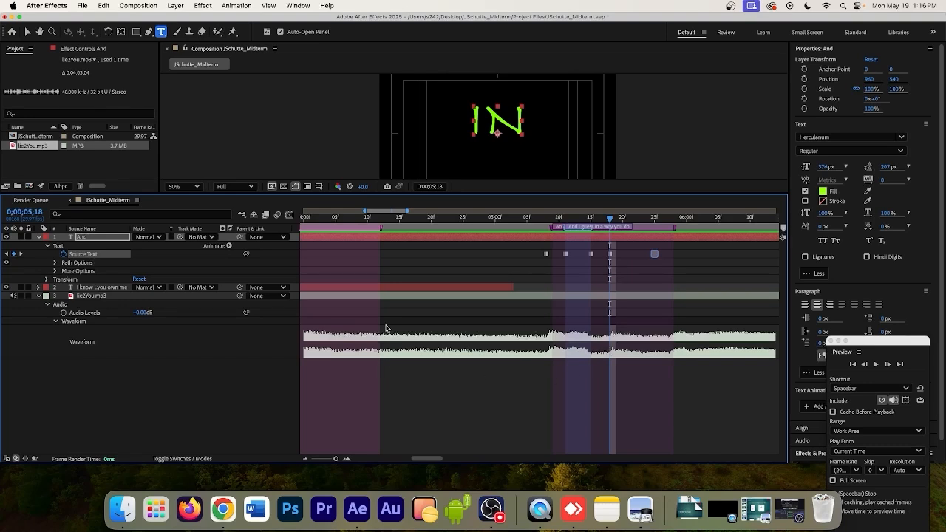
drag(365, 211, 251, 207)
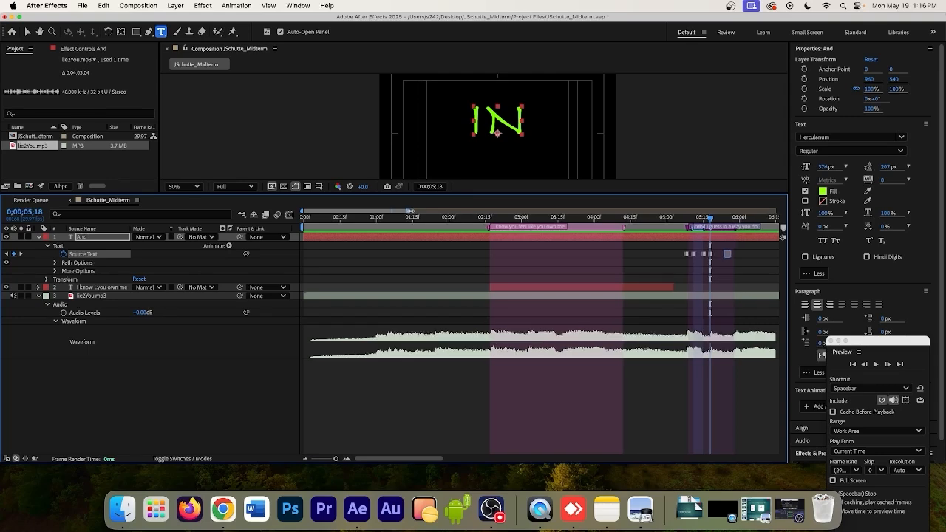
drag(411, 212, 565, 212)
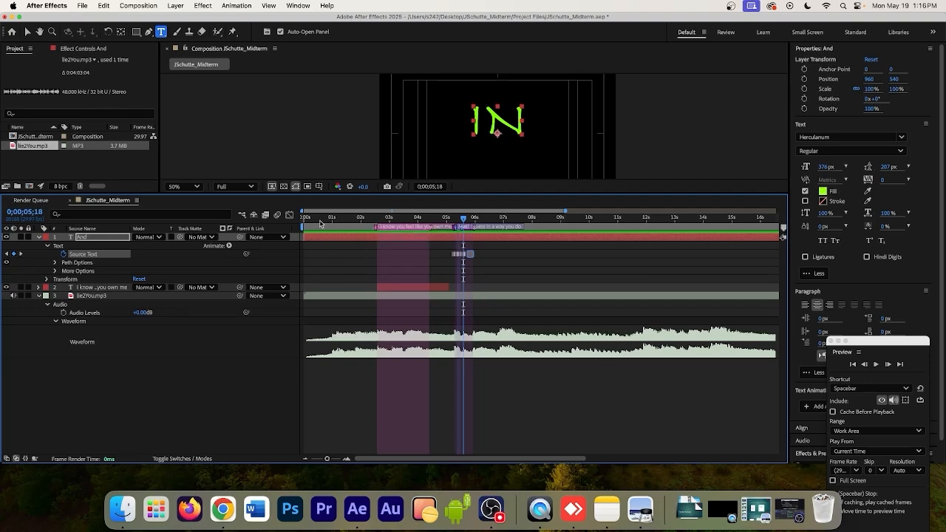
click(113, 241)
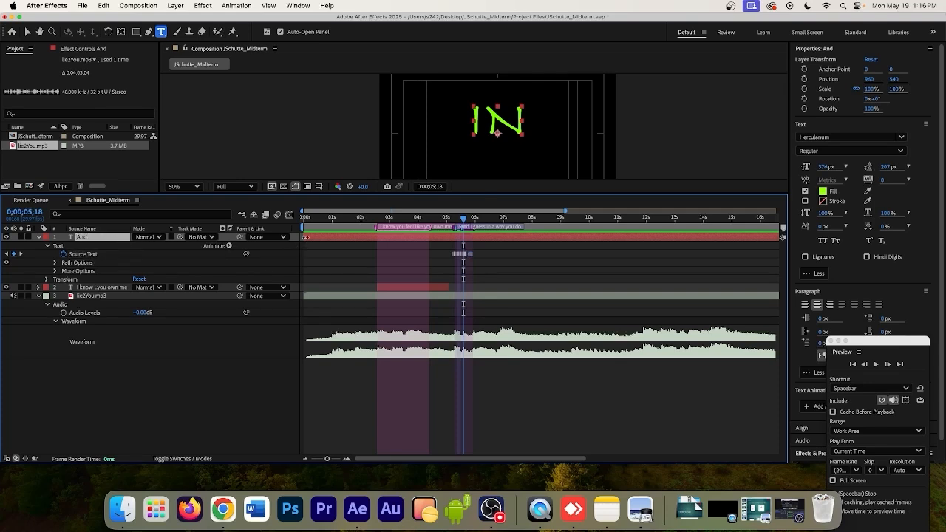
drag(305, 237, 452, 242)
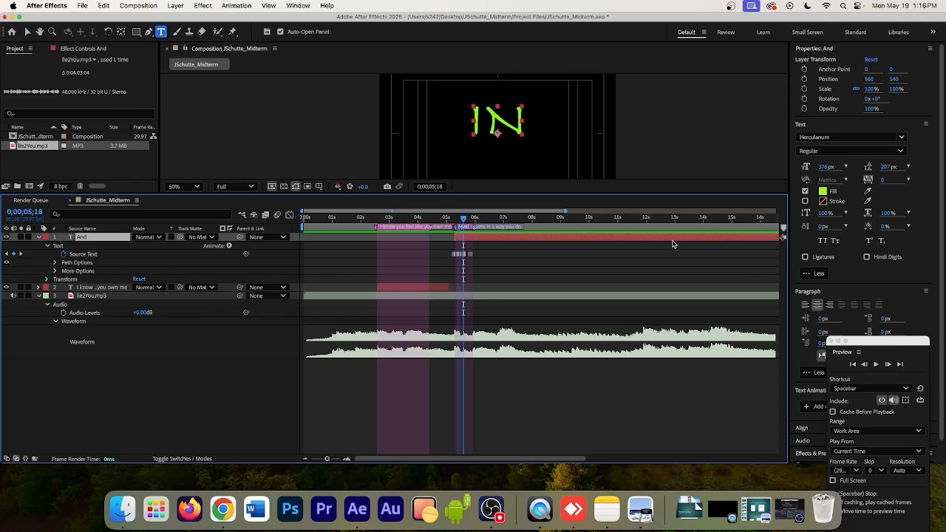
Trim the end of the And text layer to its last Source Text keyframe.
drag(565, 212, 776, 212)
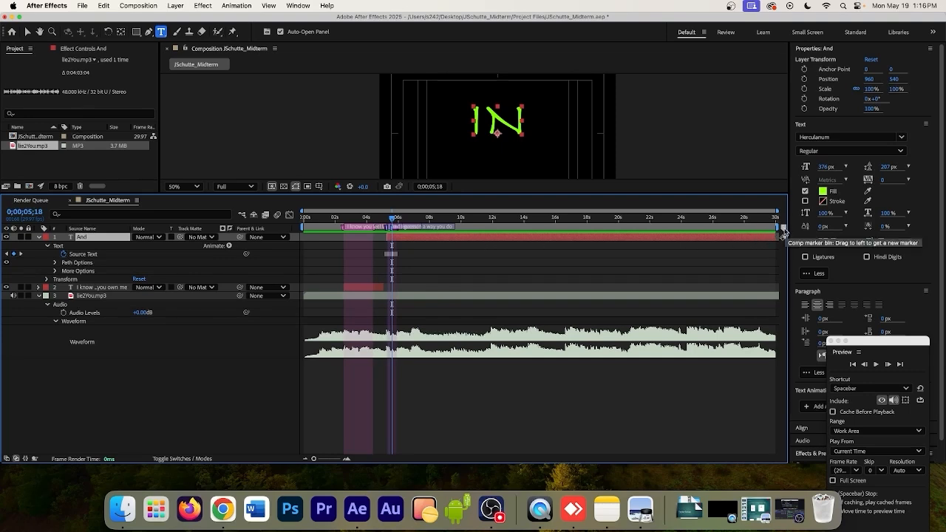
drag(777, 236, 420, 255)
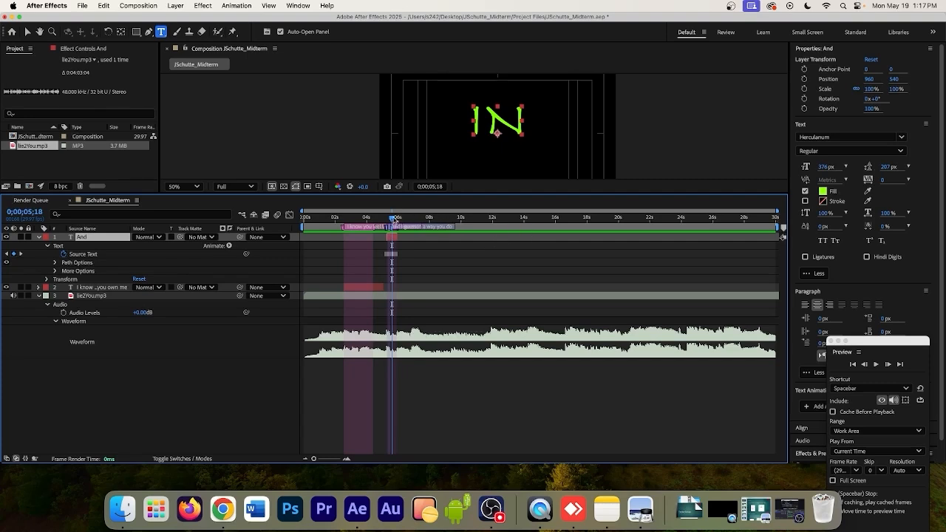
Move to 0;00;11;27 and preview the song from there to listen for the next vocals.
drag(394, 220, 491, 221)
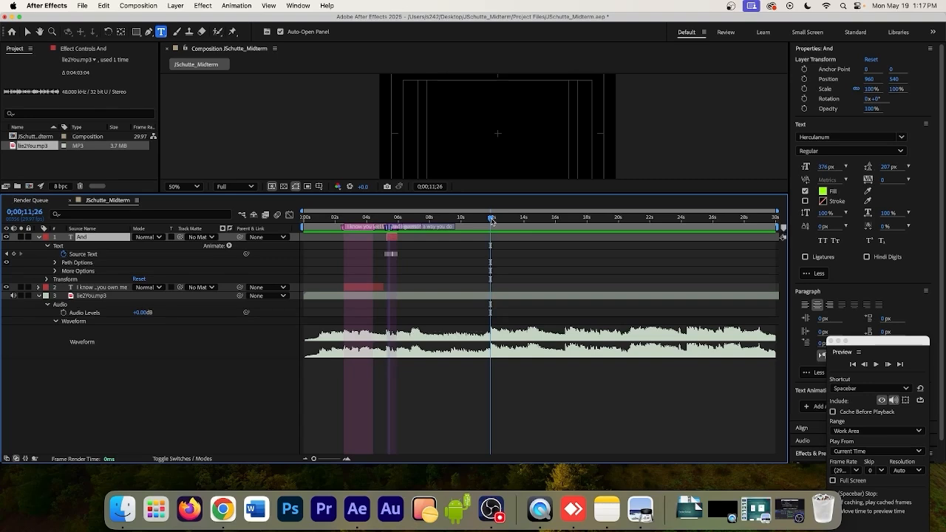
mouse_move(492, 219)
mouse_down()
mouse_move(481, 219)
mouse_move(492, 219)
mouse_up()
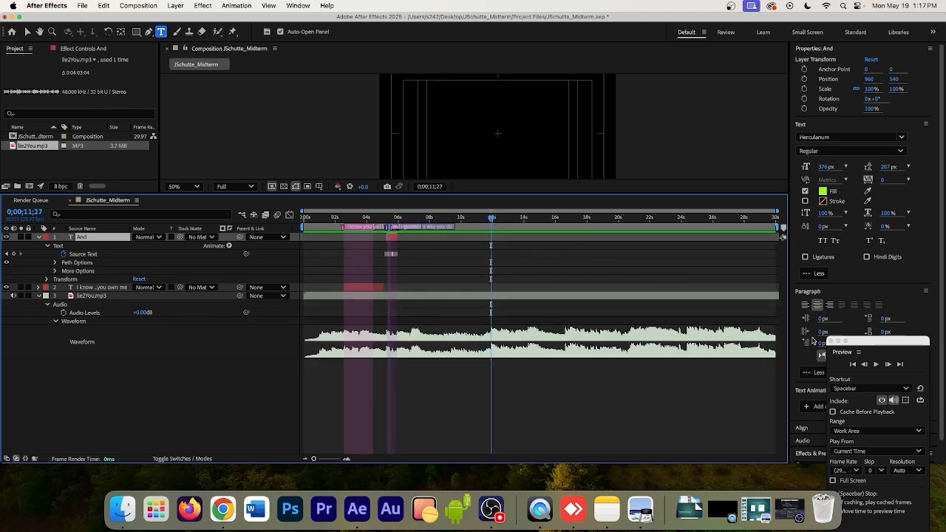
click(876, 364)
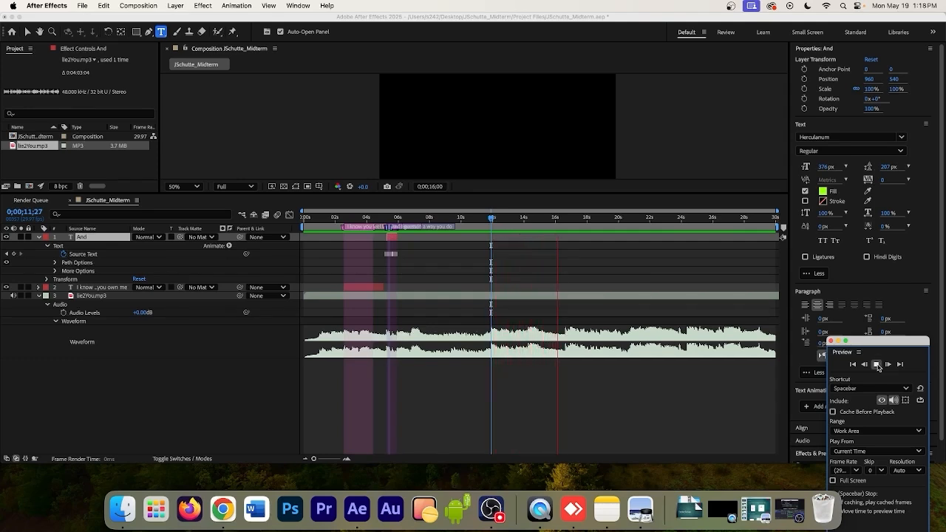
click(876, 364)
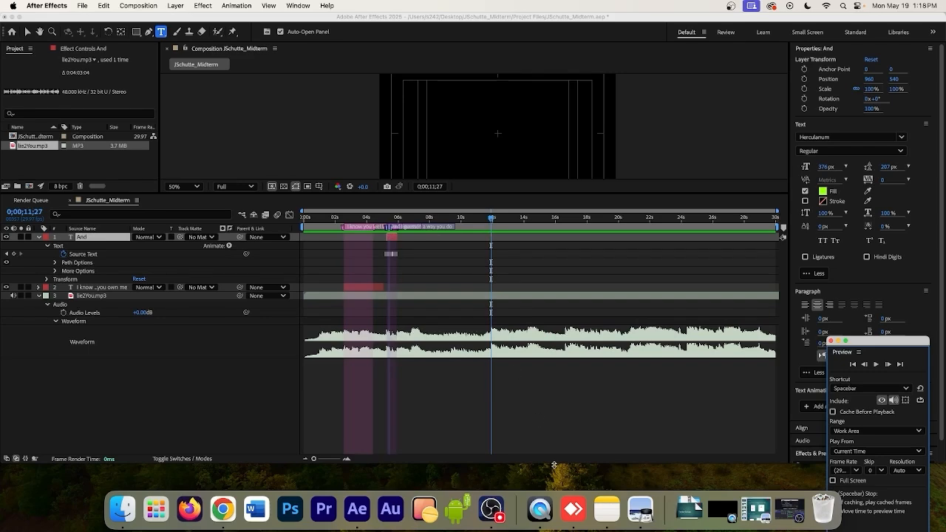
Switch to Chrome, dismiss the ad and copy the lyric lines "Holding my breath" and "Unraveling emotions" from the Genius page.
click(222, 509)
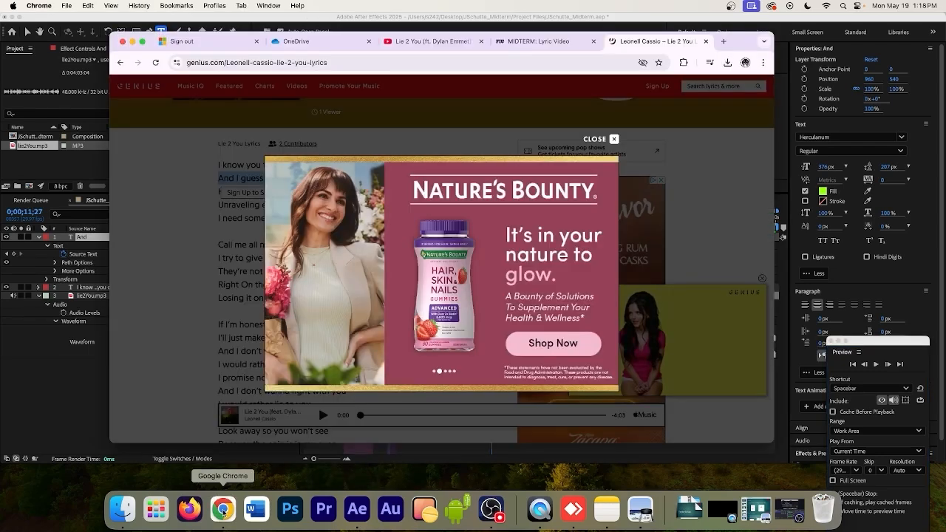
click(613, 139)
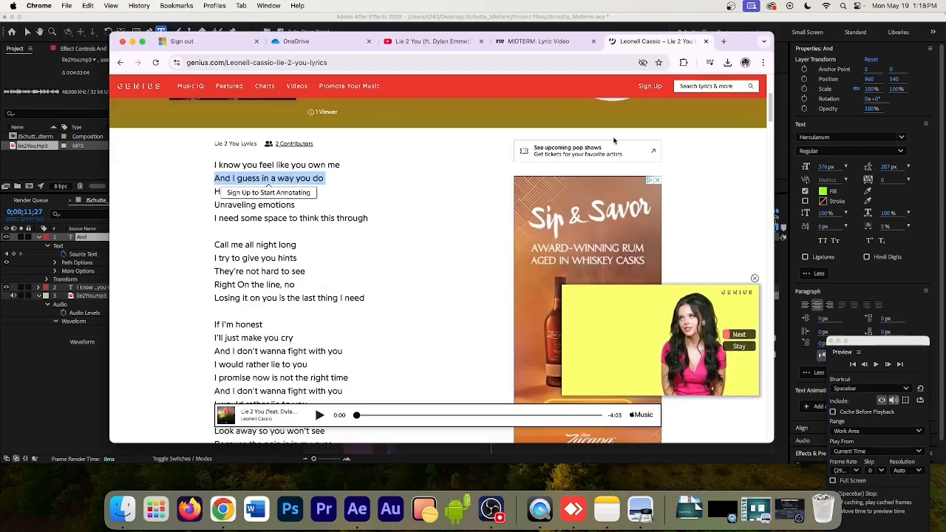
scroll(375, 317, down, 3)
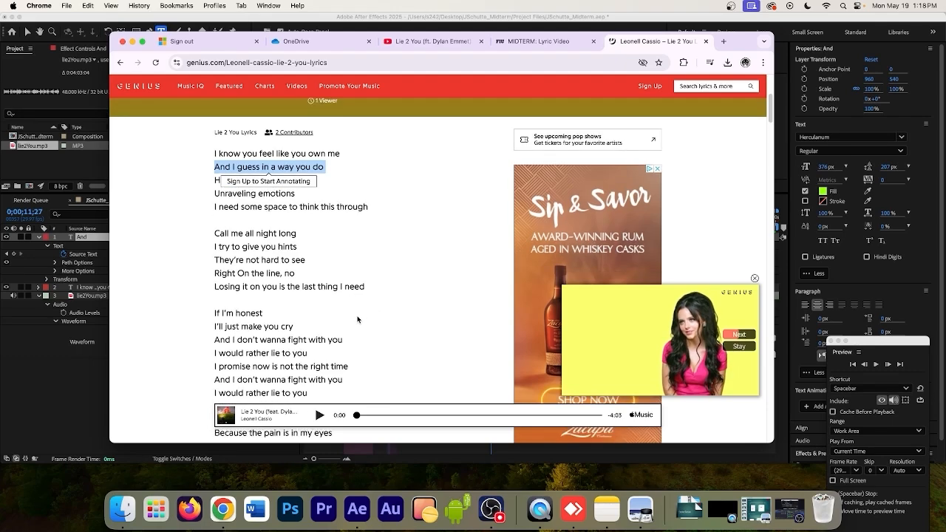
scroll(357, 319, up, 8)
scroll(356, 319, down, 8)
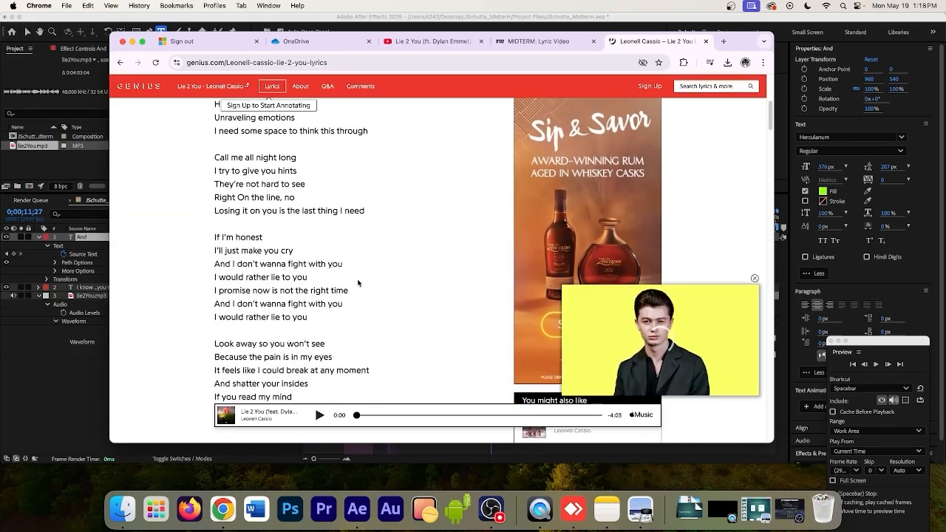
scroll(369, 211, up, 1)
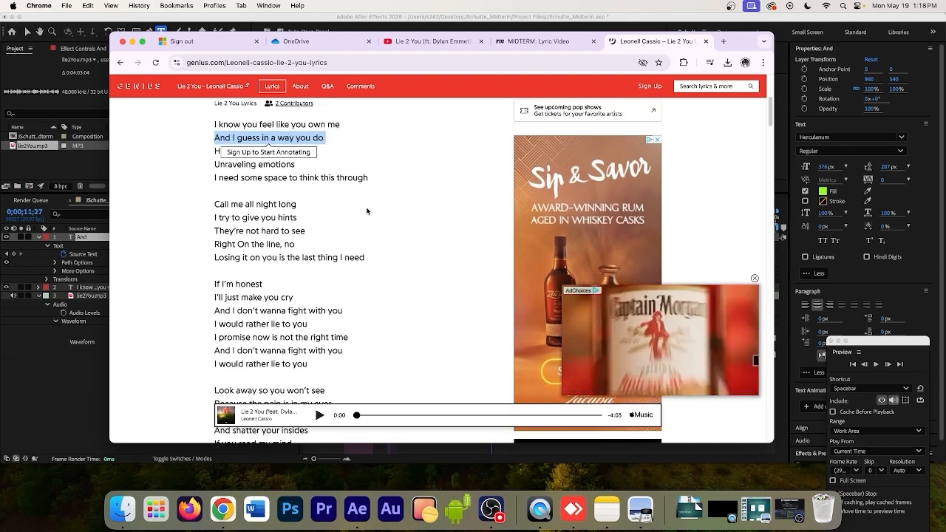
click(211, 168)
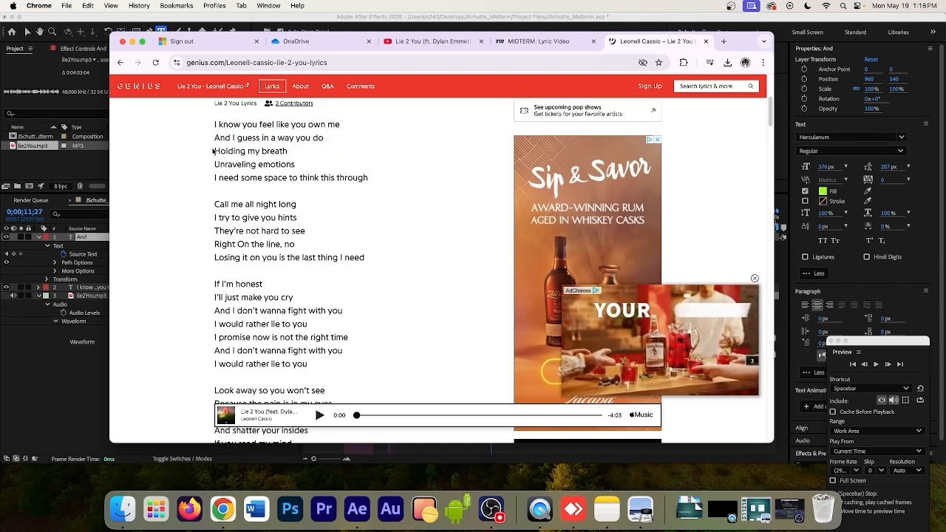
mouse_move(214, 151)
mouse_down()
mouse_move(275, 152)
mouse_move(320, 167)
mouse_up()
key(super+c)
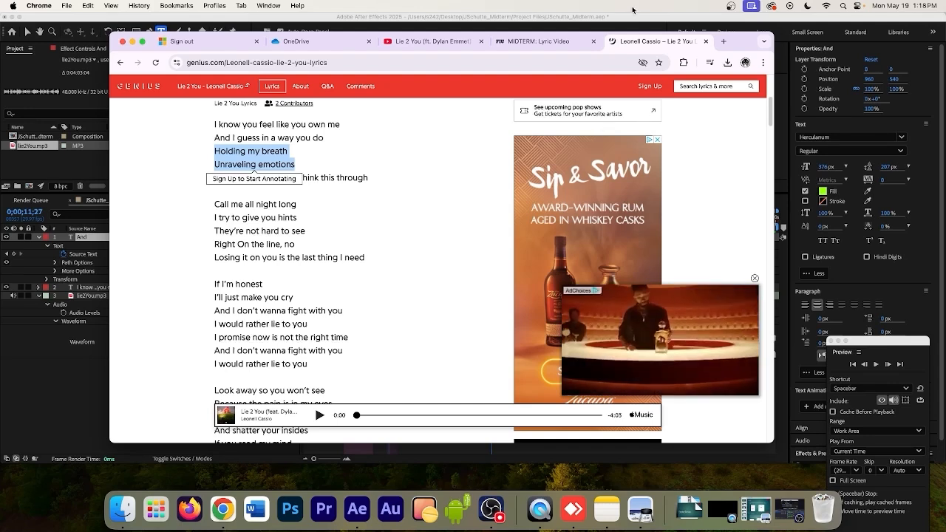
Return to After Effects, preview from 0;00;11;27 and add a composition marker at 0;00;12;16.
click(604, 20)
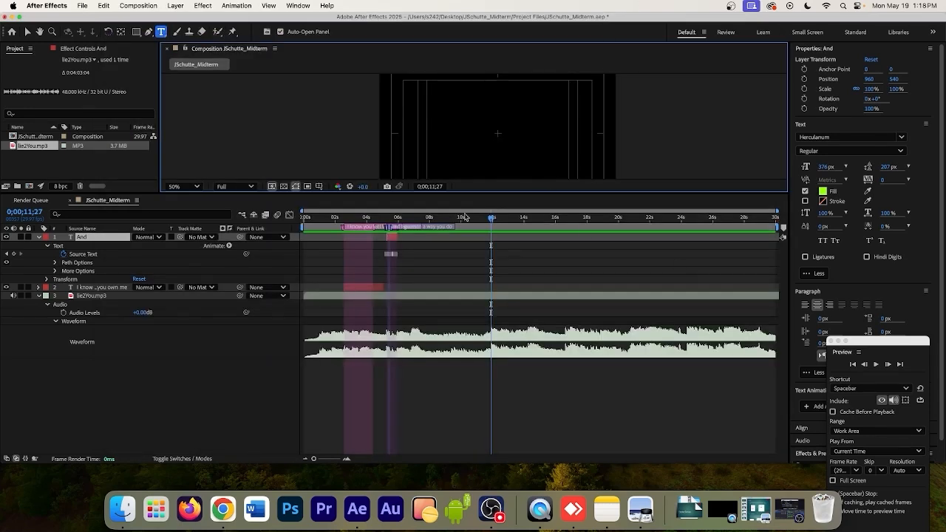
click(876, 365)
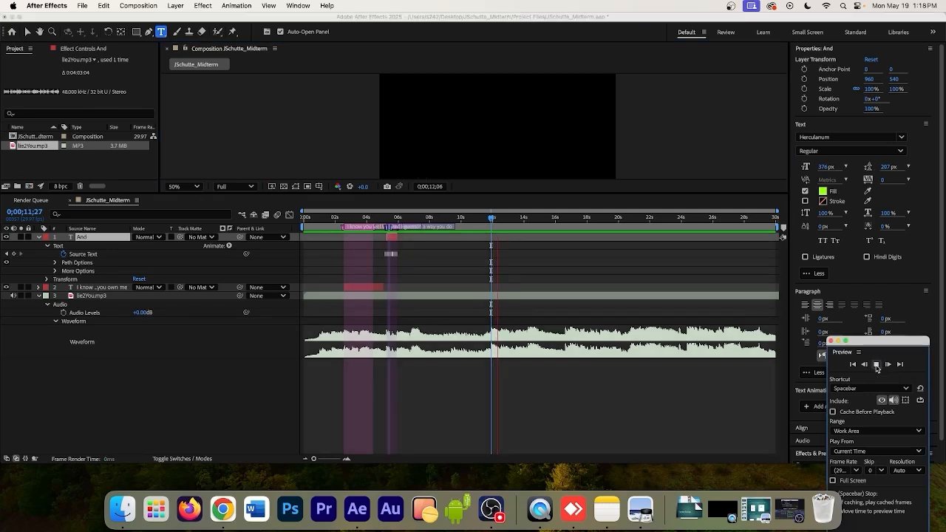
click(876, 365)
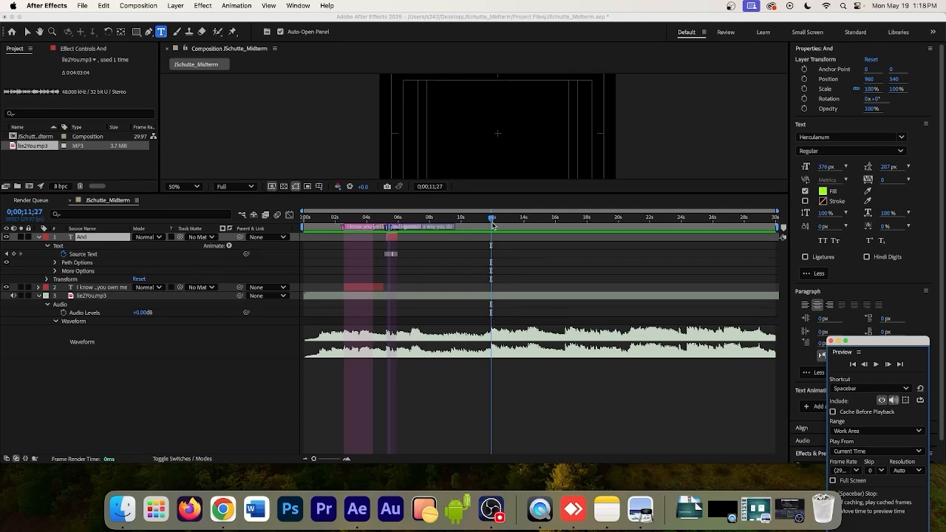
drag(492, 224, 501, 232)
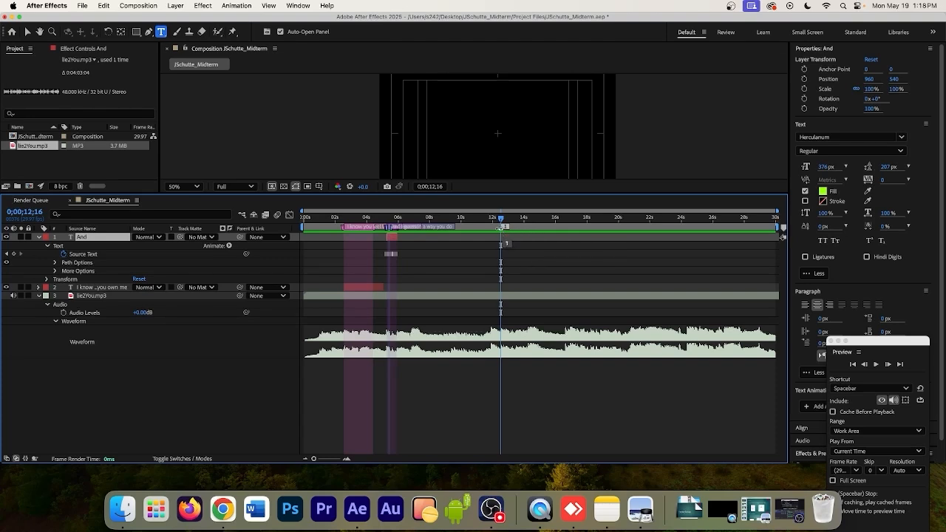
Set the new composition marker's duration to 0;00;01;00 and its comment to "Holding my breath", pasting the copied lyrics and removing the second line.
double_click(502, 228)
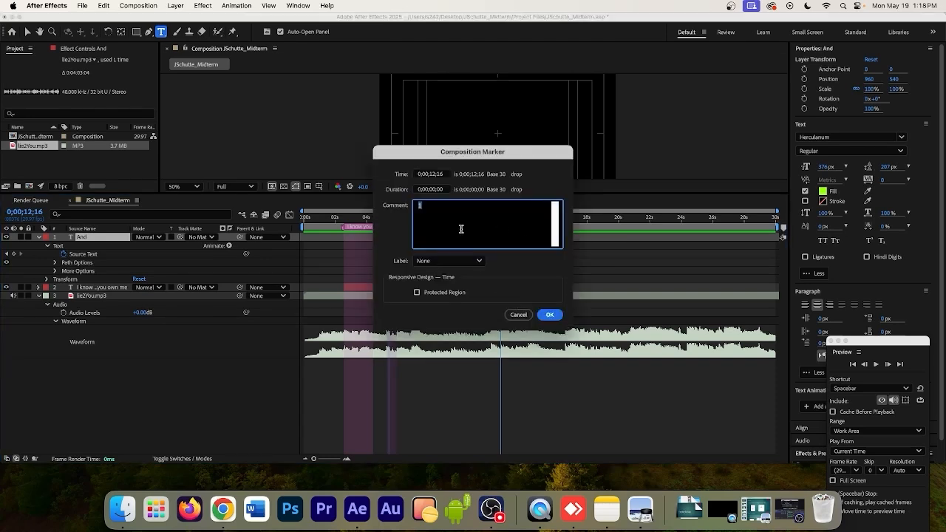
click(435, 190)
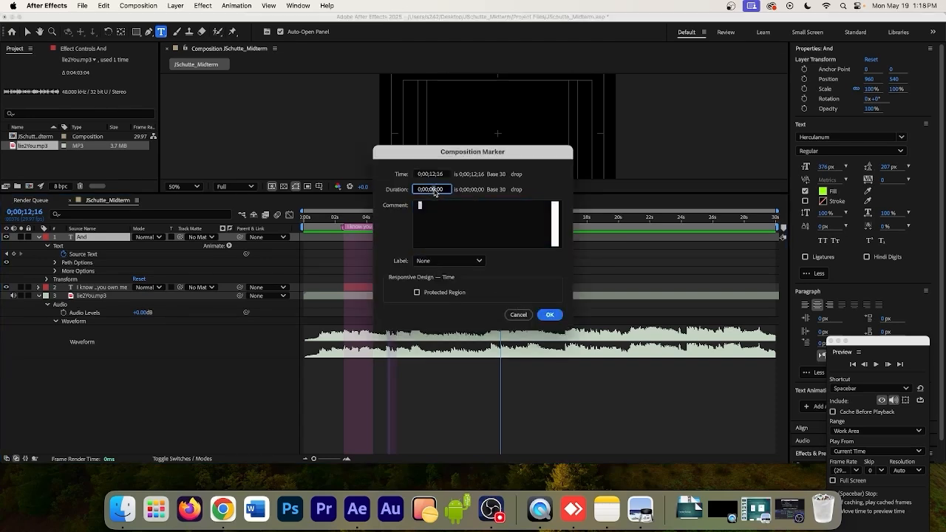
text(100)
click(425, 207)
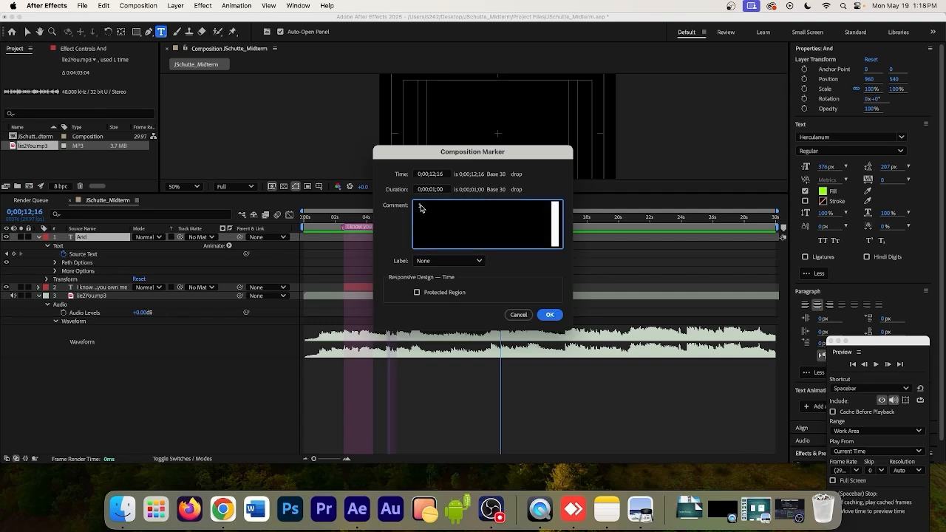
key(super+v)
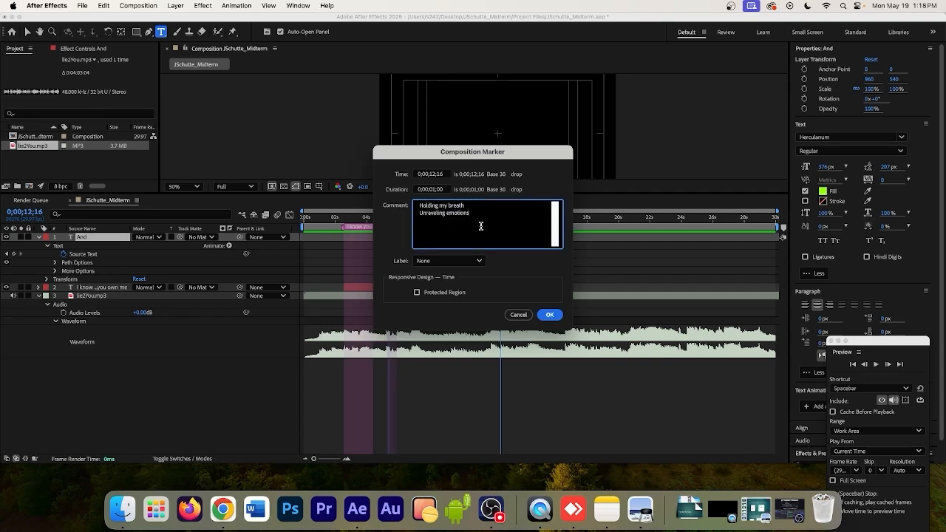
drag(470, 212, 415, 213)
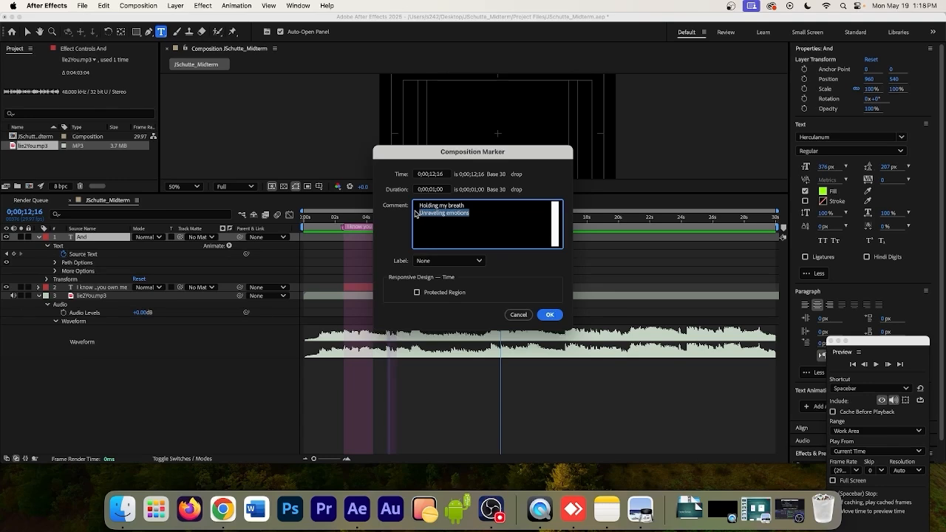
key(BackSpace)
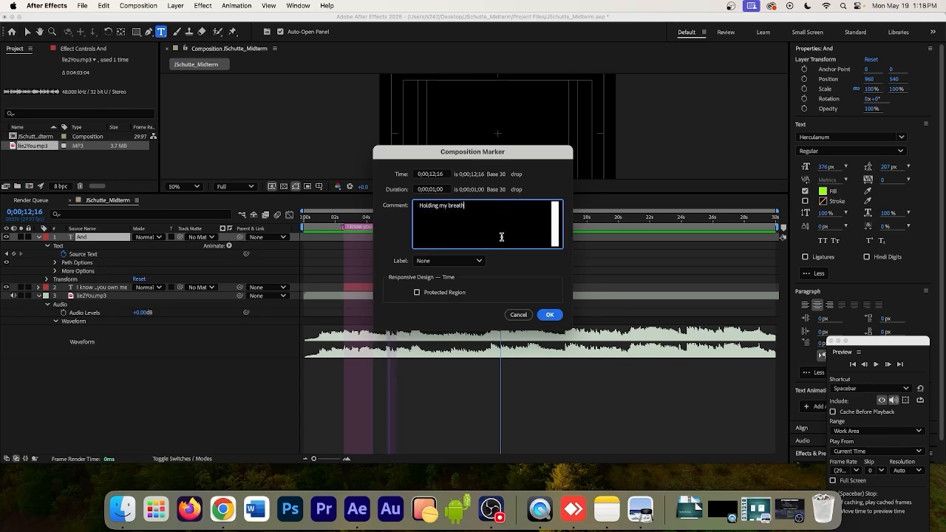
Give the "Holding my breath" marker a Cyan label and make it a protected region.
click(472, 260)
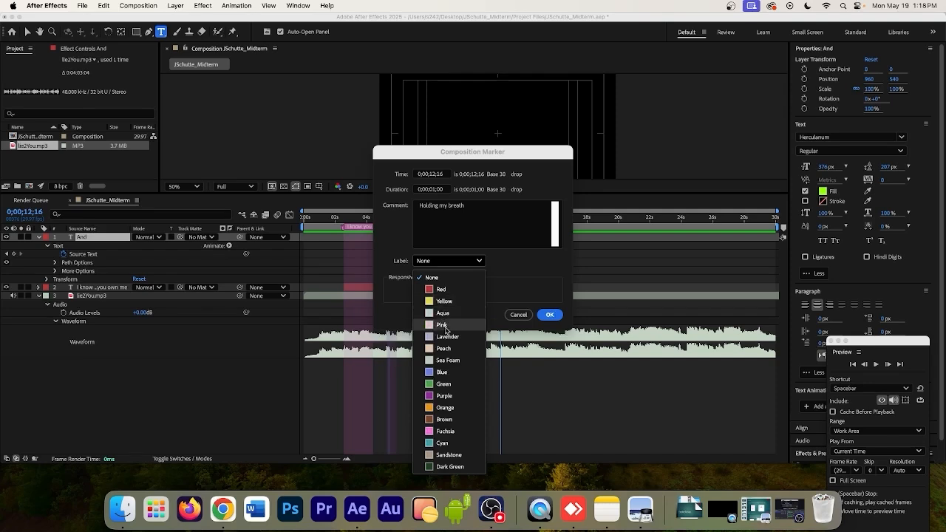
click(429, 443)
click(416, 293)
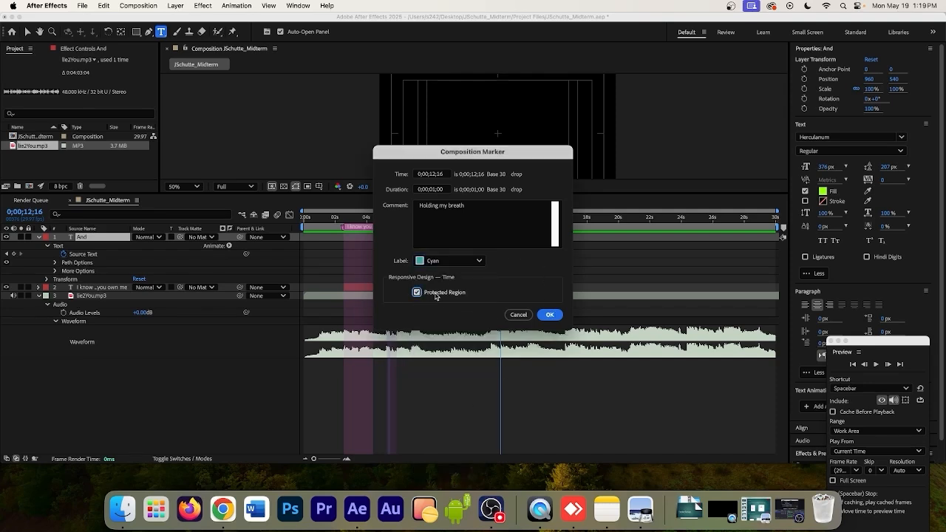
click(550, 316)
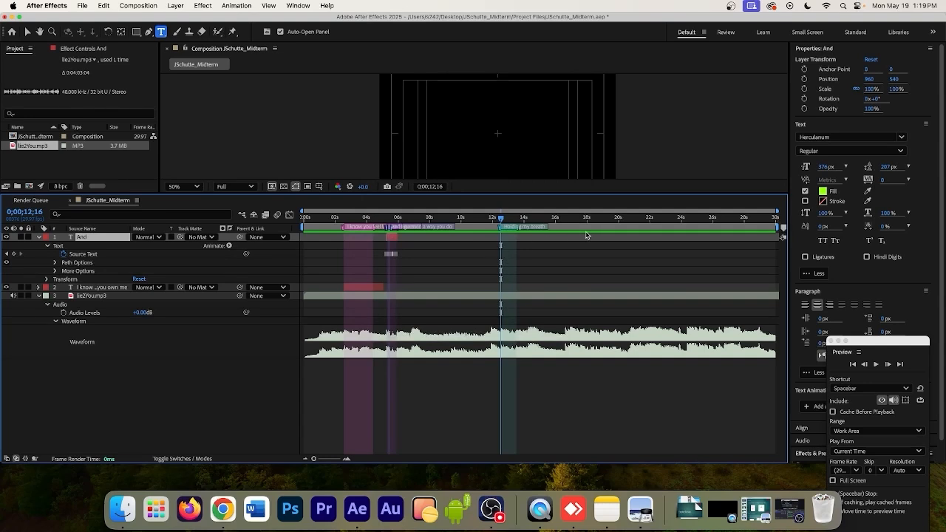
Preview the song from 0;00;12;16 and from 0;00;11;27 to check the "Holding my breath" marker's timing, then return to the marker's start.
click(876, 365)
click(876, 364)
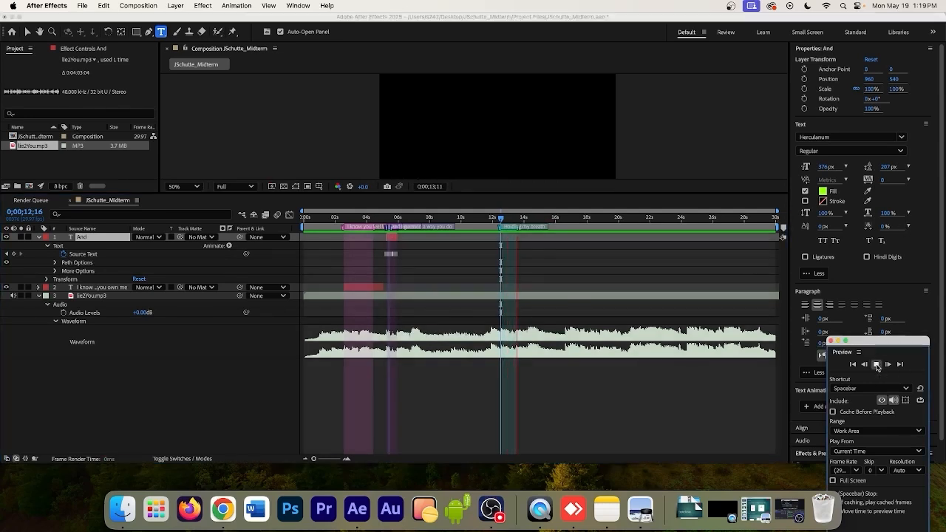
drag(777, 212, 599, 213)
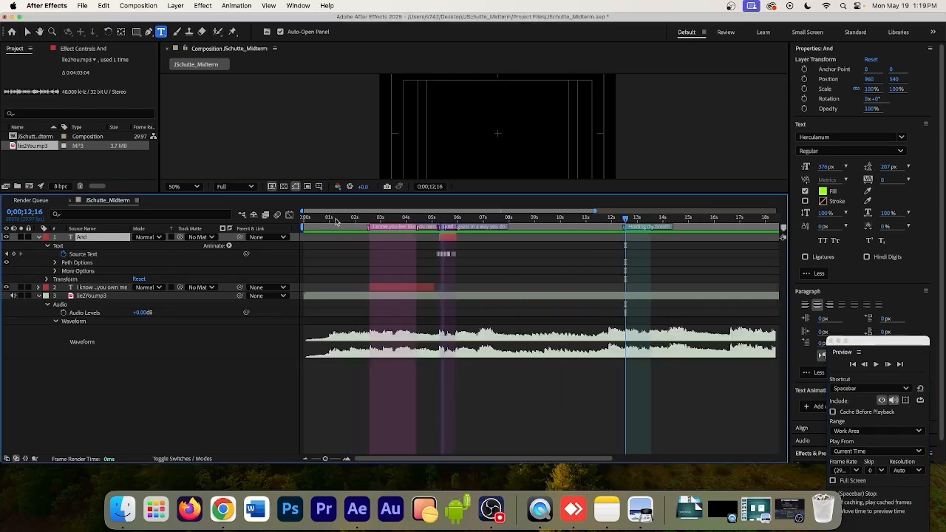
drag(303, 212, 445, 210)
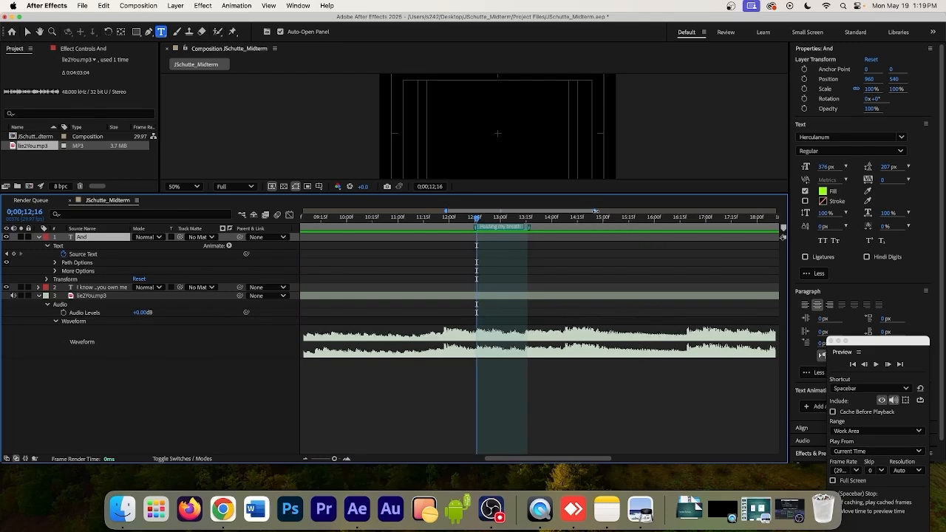
drag(594, 212, 549, 212)
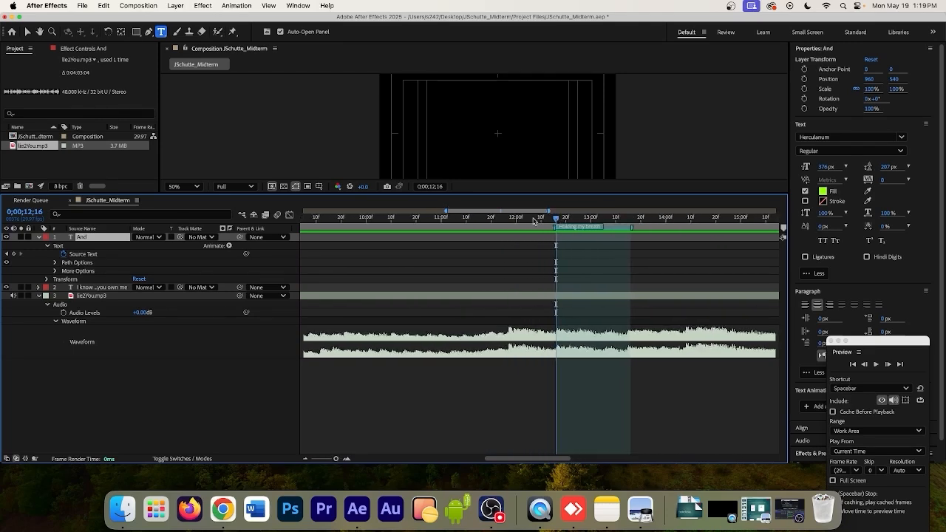
drag(446, 211, 465, 211)
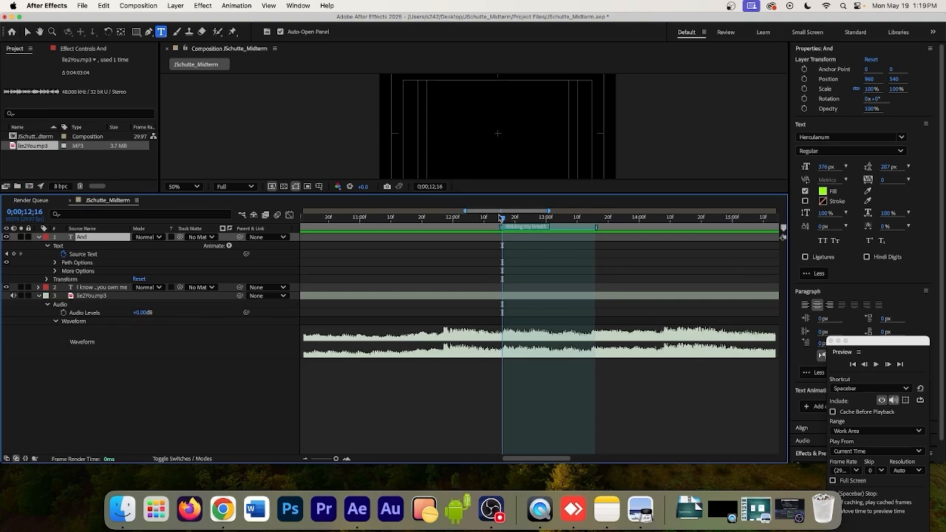
drag(503, 219, 444, 219)
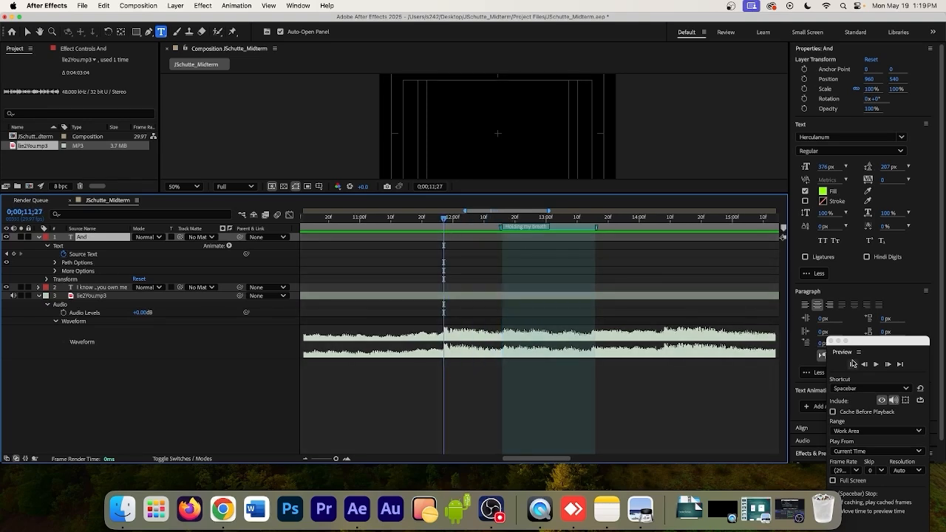
click(876, 364)
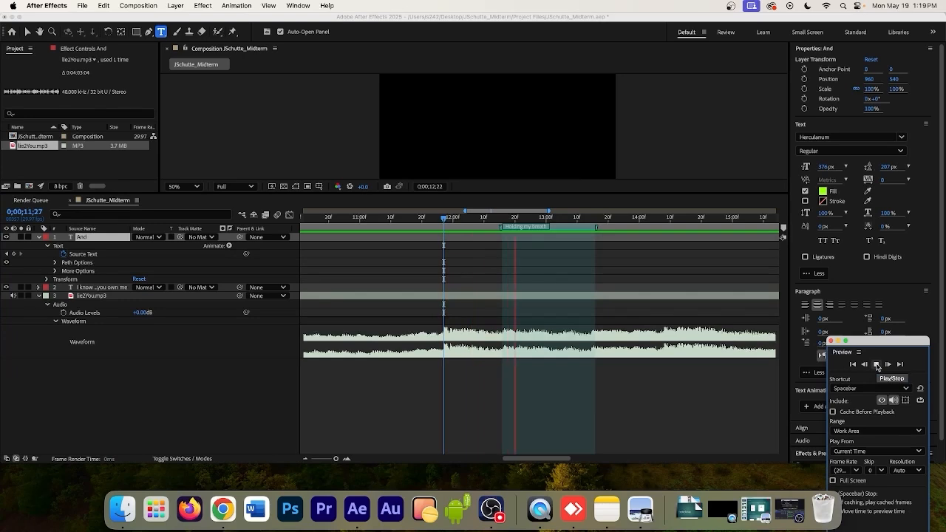
click(873, 365)
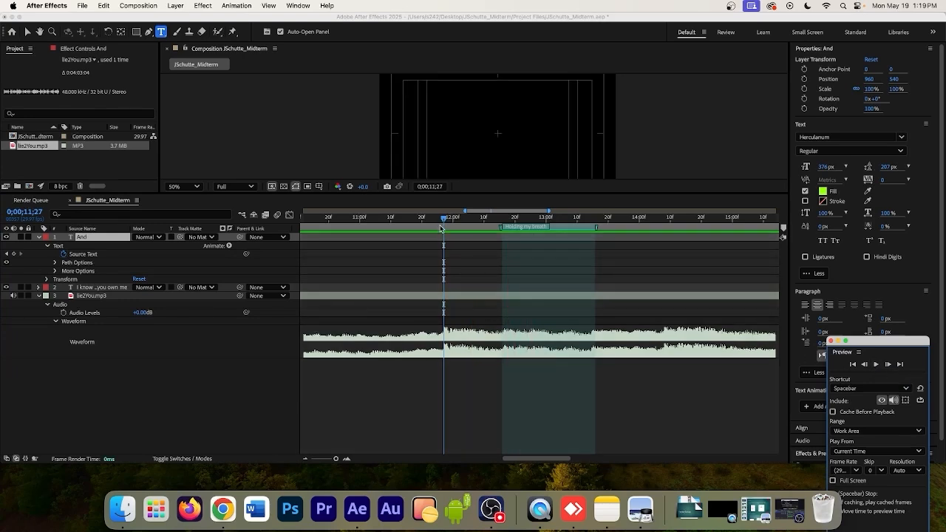
drag(443, 219, 504, 232)
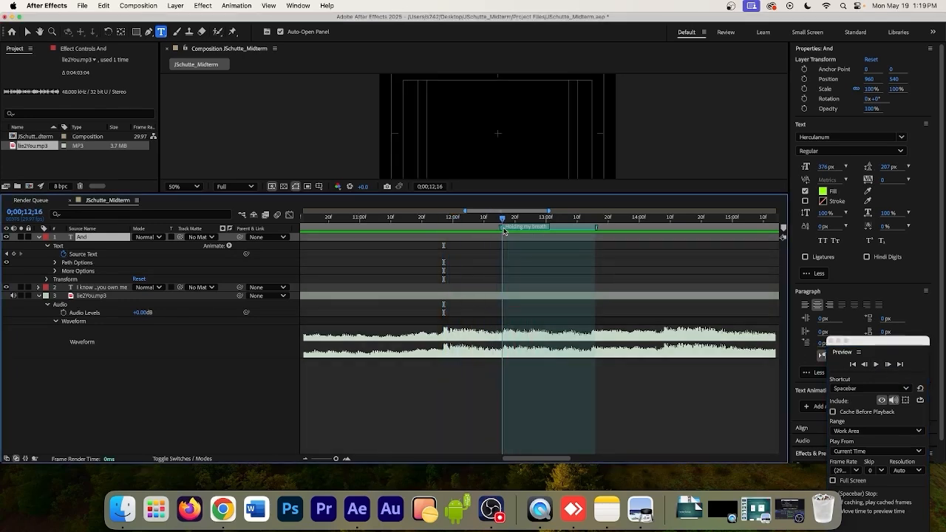
Preview the song from 0;00;12;16 and shorten the end of the "Holding my breath" marker by about one frame.
click(877, 364)
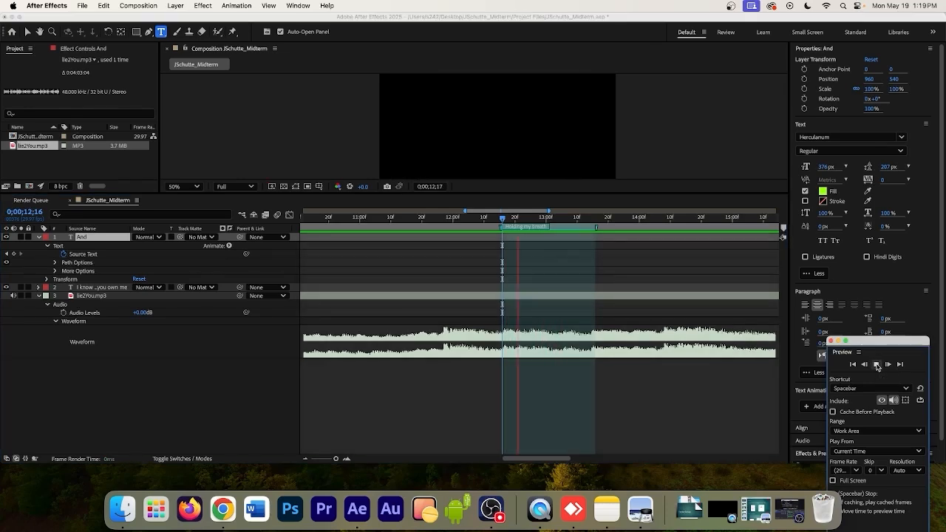
click(876, 364)
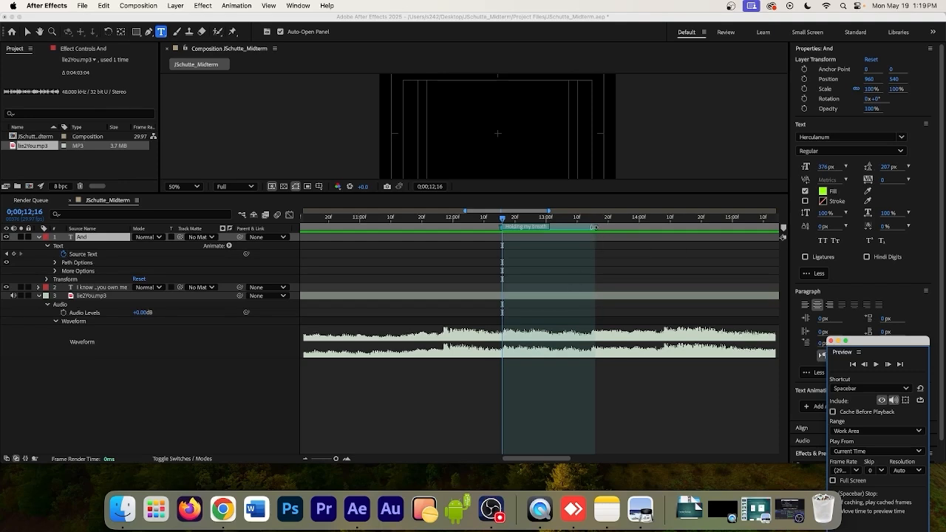
drag(594, 227, 592, 228)
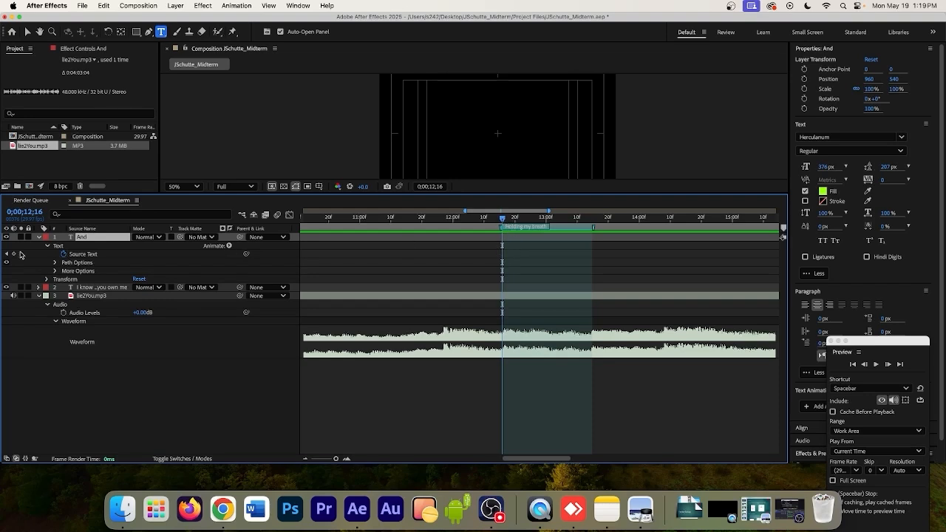
Collapse the "And" layer's properties, deselect it and create a new empty text layer.
click(38, 237)
click(141, 303)
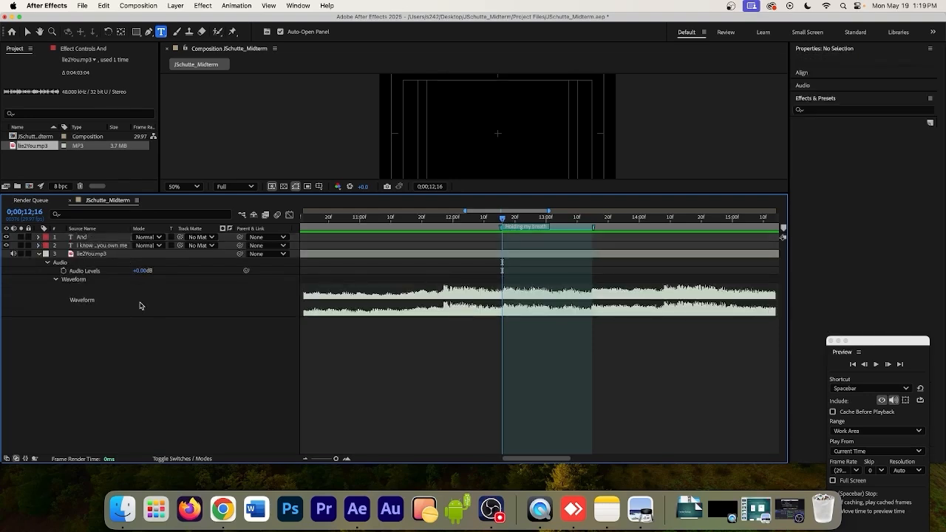
click(175, 6)
mouse_move(188, 20)
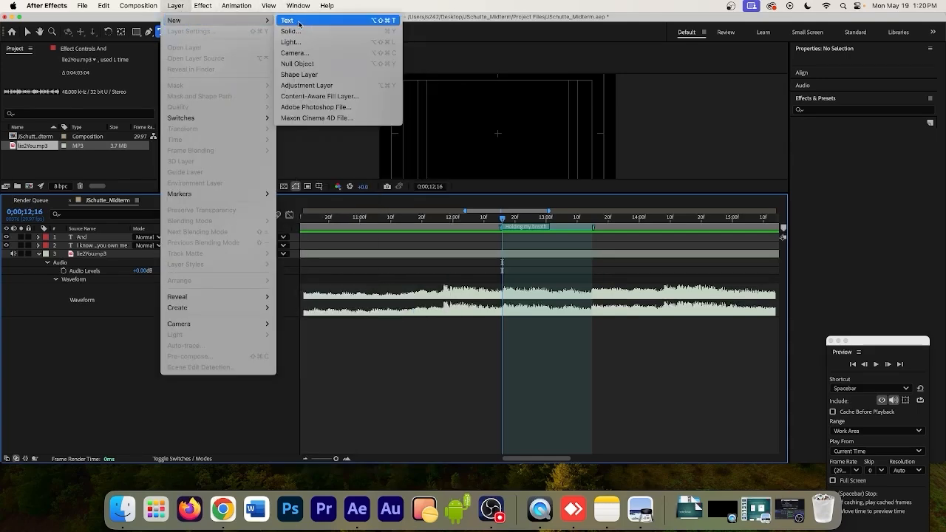
click(299, 22)
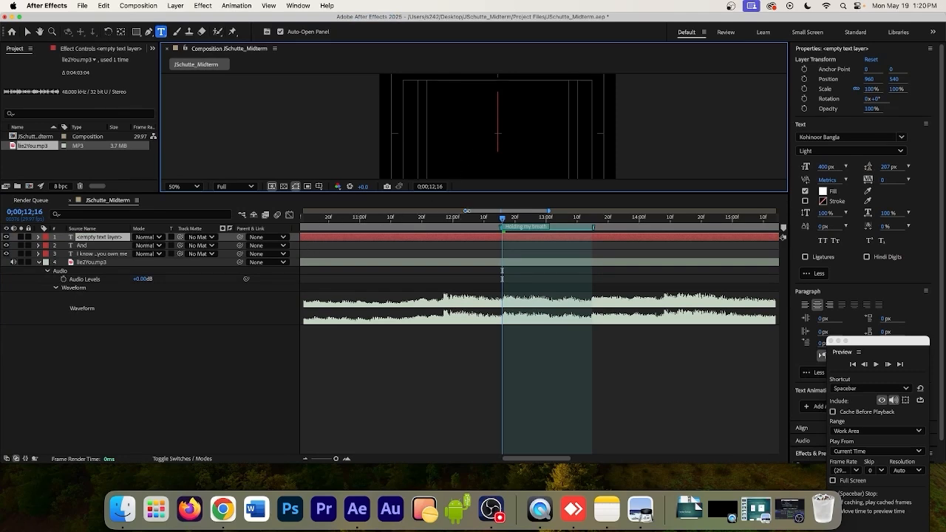
Trim the new text layer to start at 0;00;12;16 and end at about the end of the "Holding my breath" marker.
drag(466, 211, 278, 216)
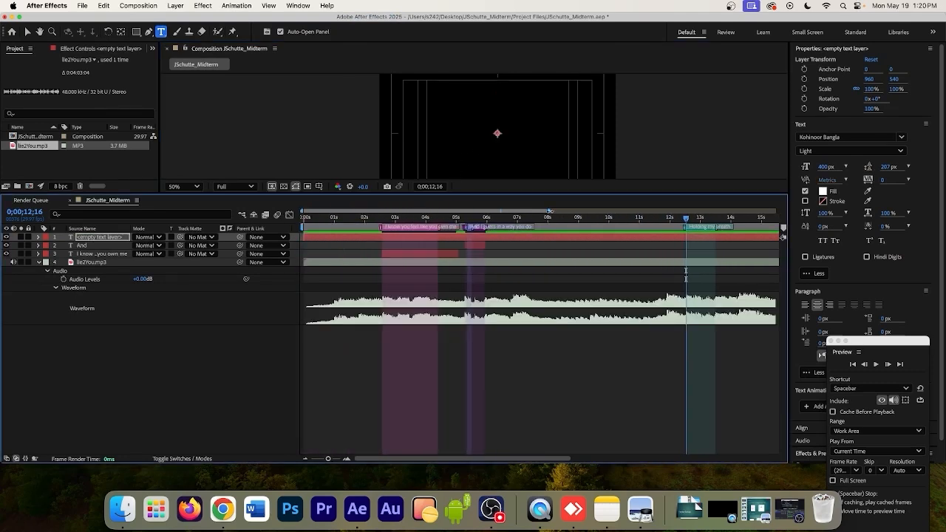
drag(549, 211, 811, 205)
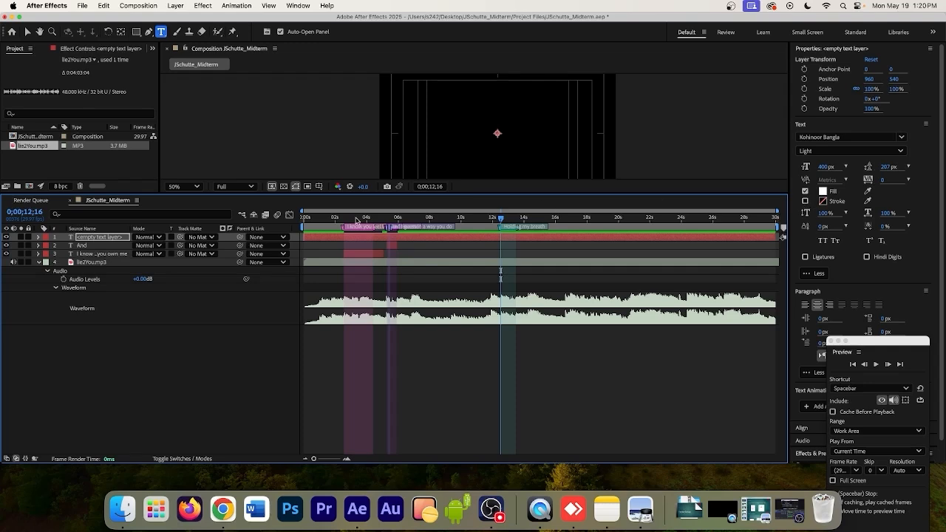
drag(305, 237, 497, 257)
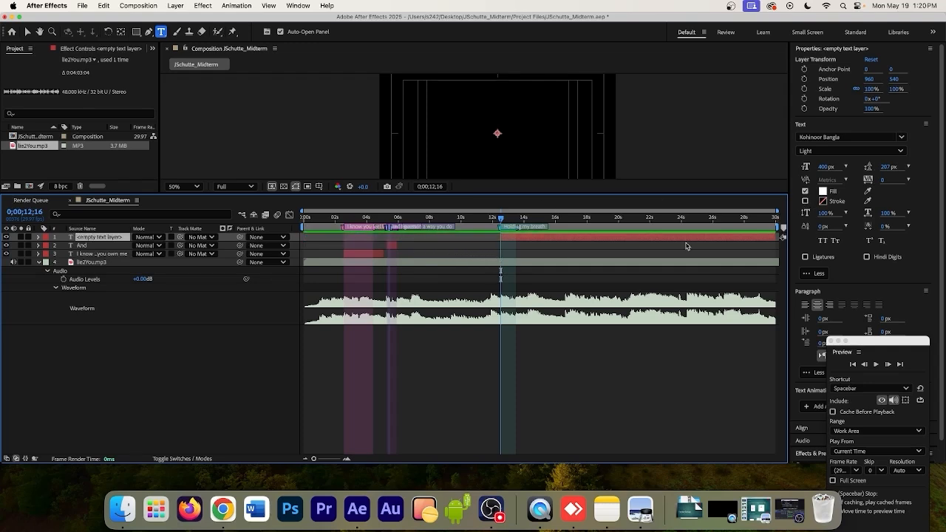
drag(776, 237, 515, 238)
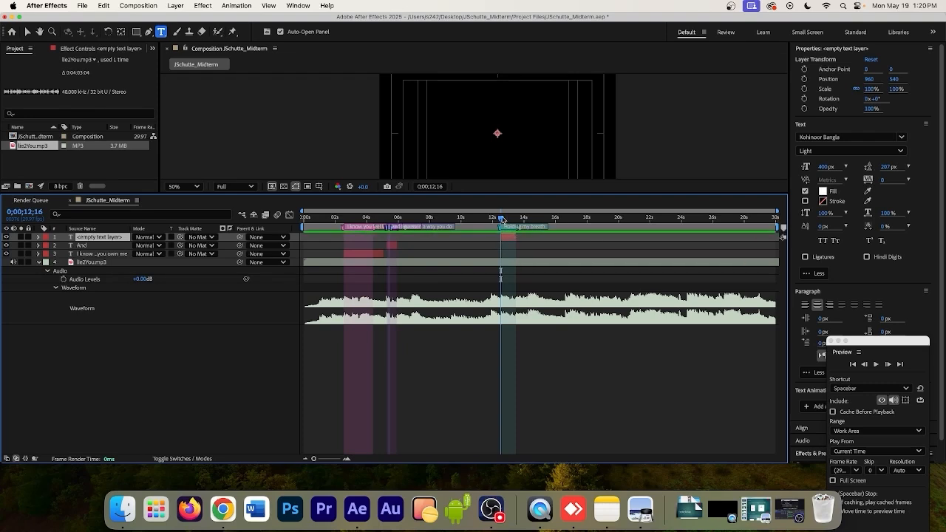
Enter "Holding my breath" as the new layer's text and set its font size to 146 px.
right_click(497, 135)
click(517, 140)
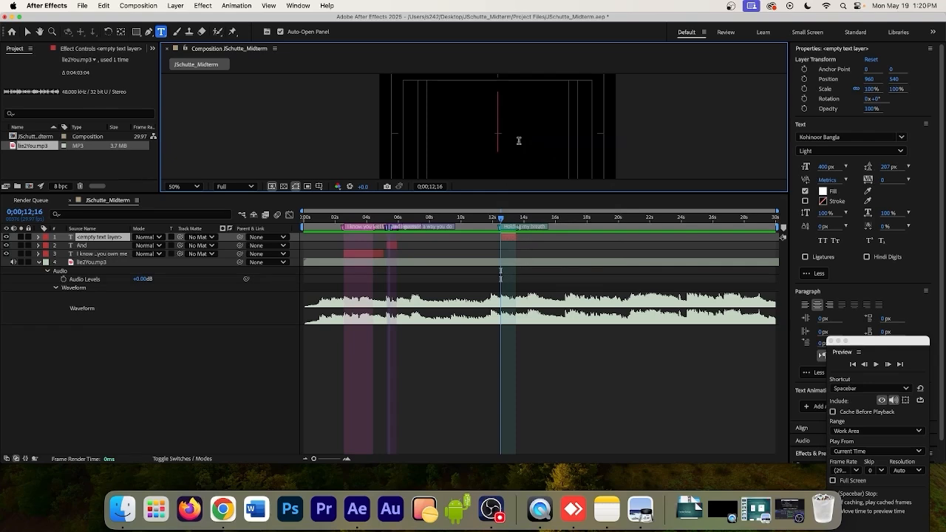
text(Holdin)
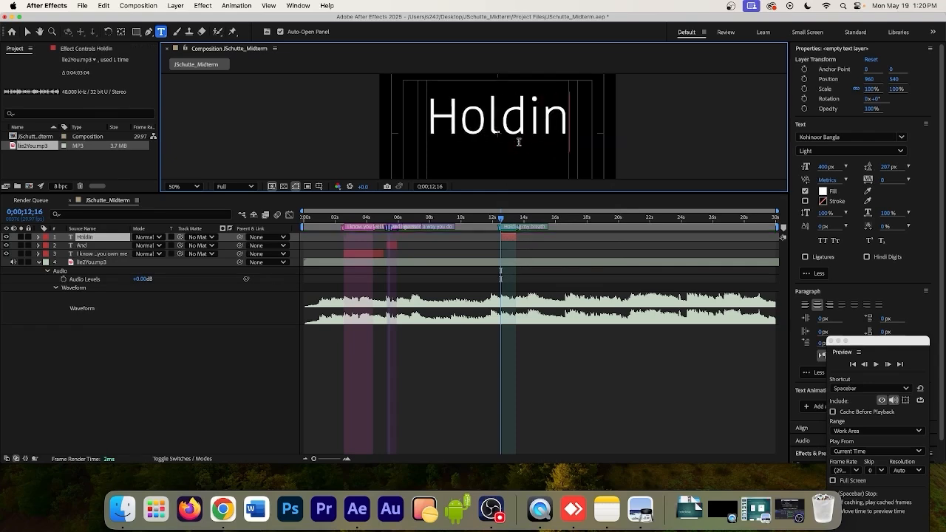
text(g my)
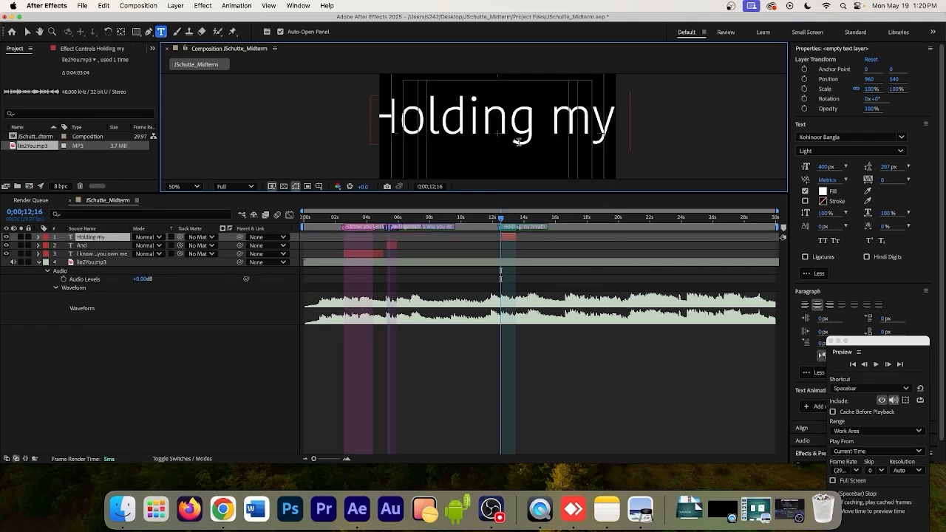
text( breth)
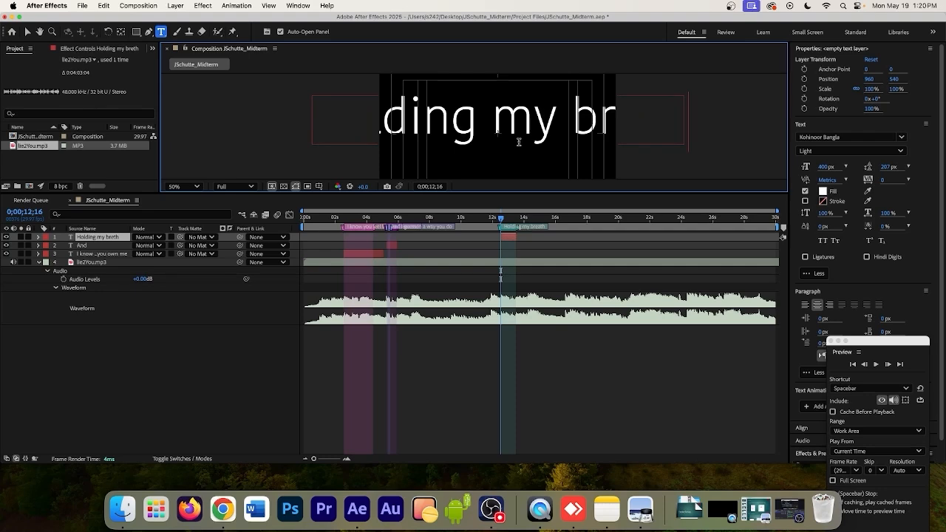
triple_click(515, 123)
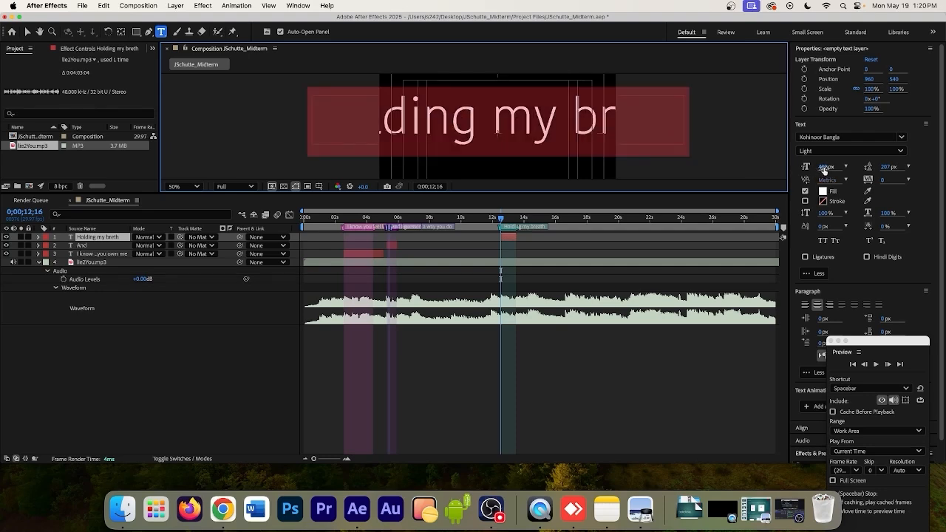
drag(823, 167, 714, 191)
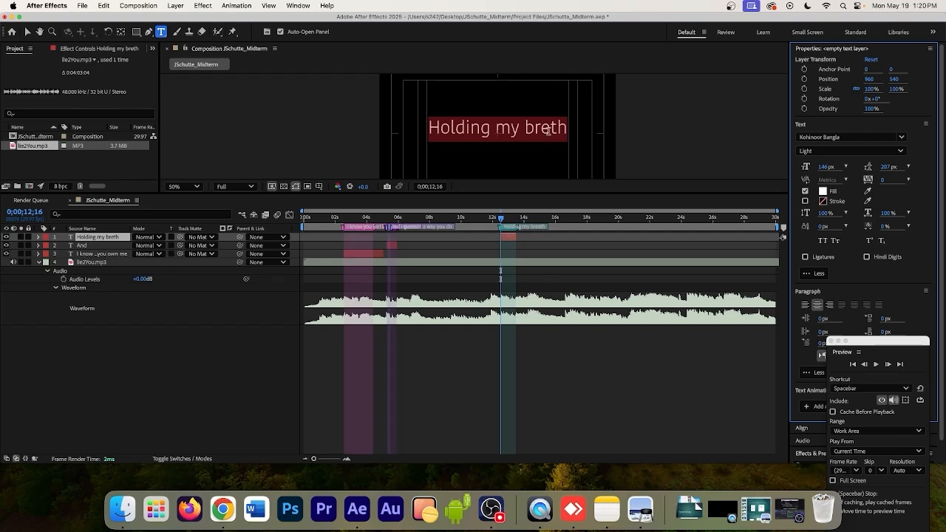
click(551, 129)
text(a)
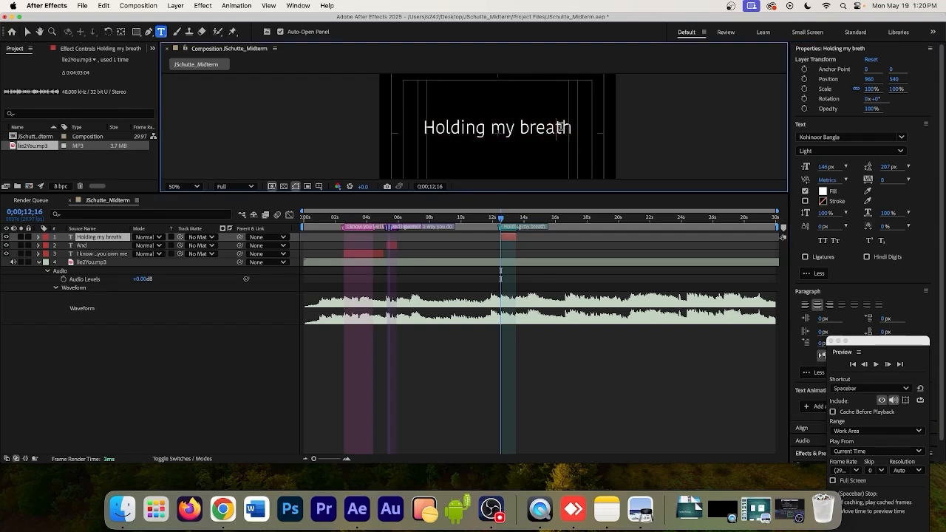
click(571, 129)
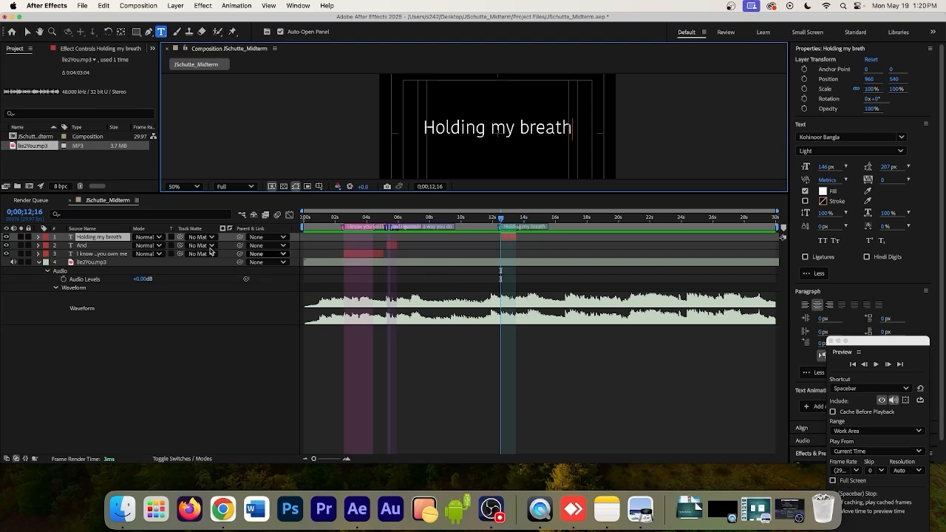
Expand the "Holding my breath" layer's Transform properties and focus the timeline on the layer's time span.
click(38, 237)
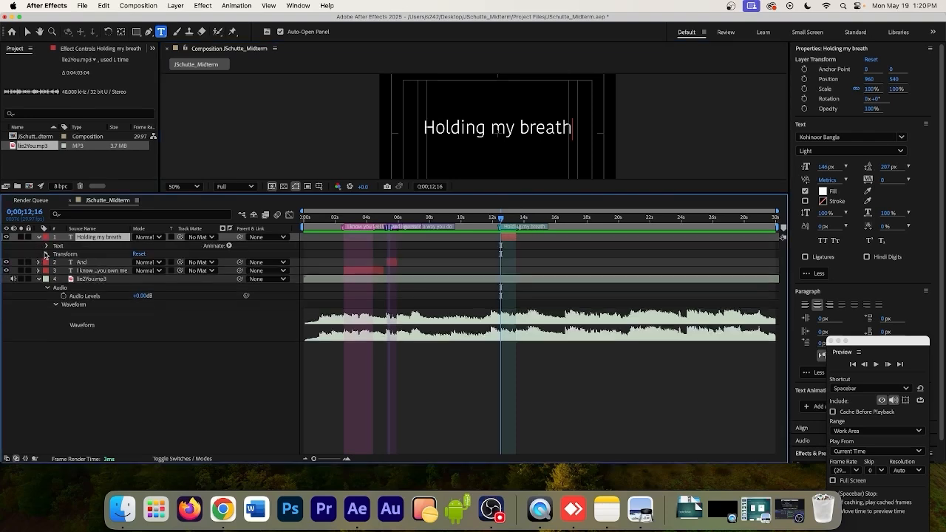
click(47, 253)
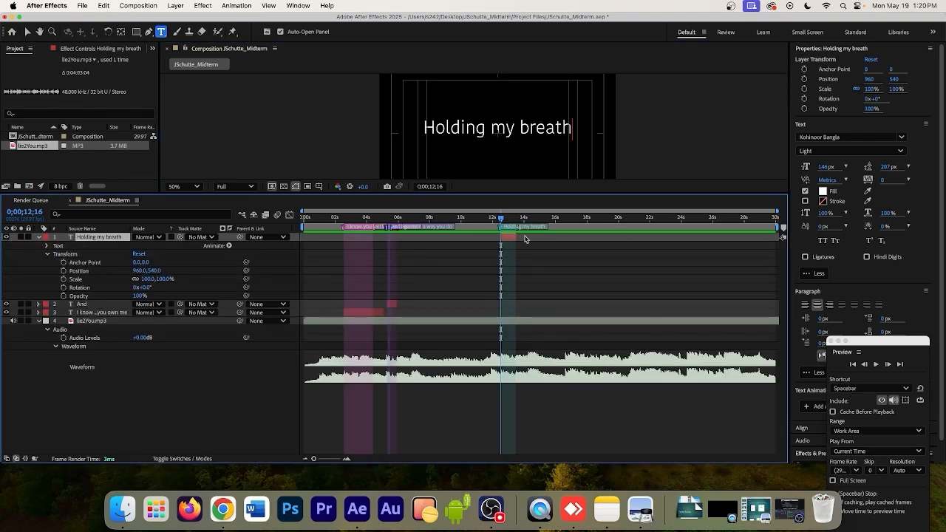
drag(777, 211, 523, 211)
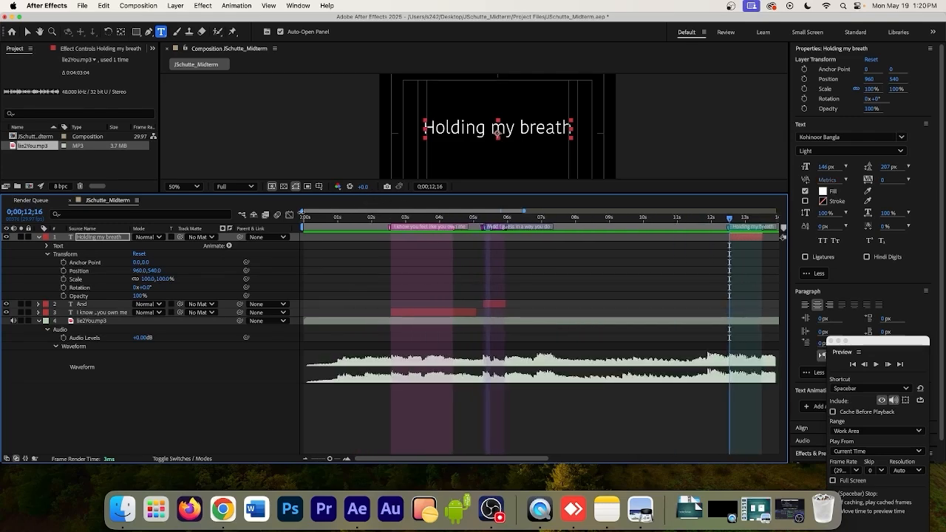
drag(301, 212, 453, 211)
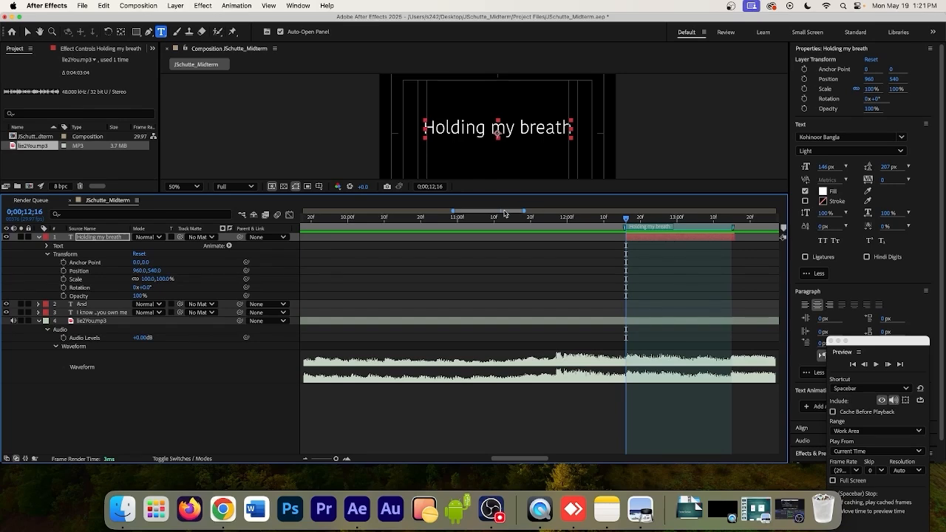
drag(453, 212, 479, 212)
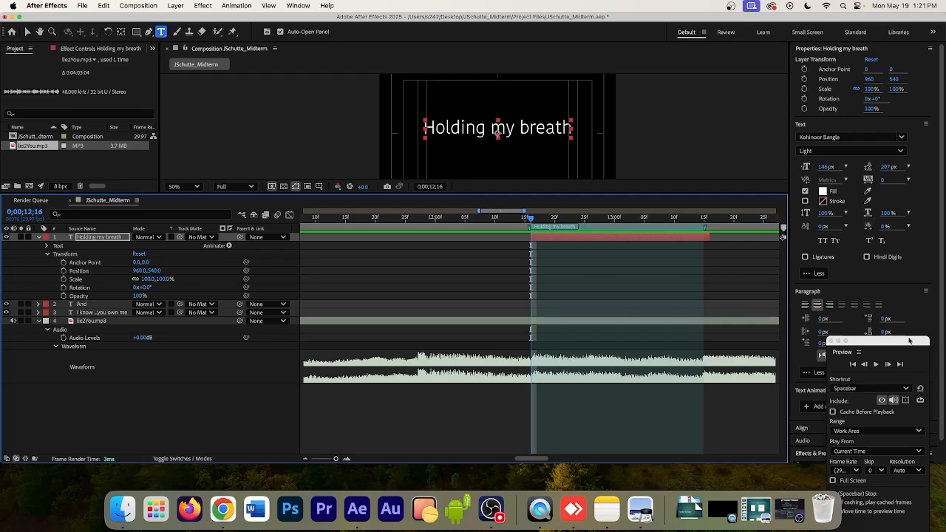
Reposition the floating Preview window clear of the text properties, then expand the Effects & Presets and Audio sections.
drag(882, 345, 853, 296)
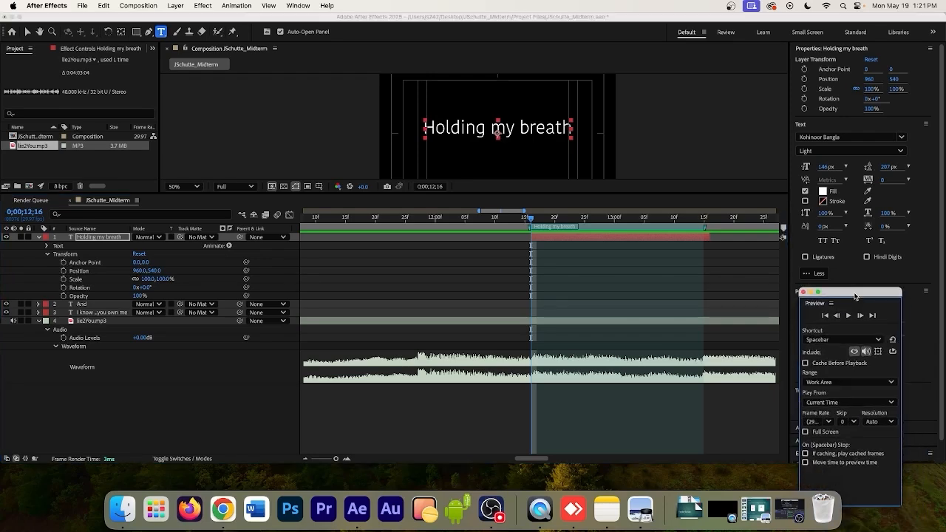
click(690, 240)
drag(857, 297, 881, 220)
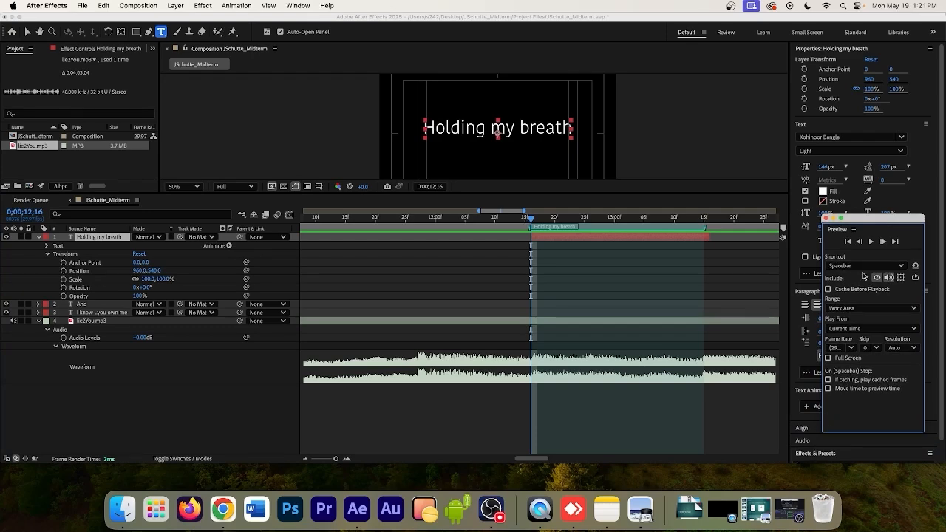
drag(854, 220, 711, 160)
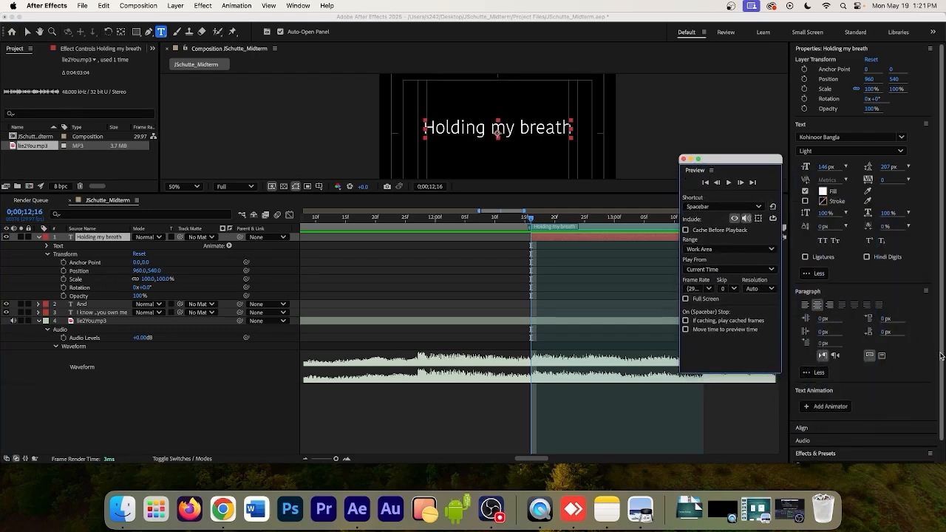
scroll(943, 369, down, 1)
click(811, 432)
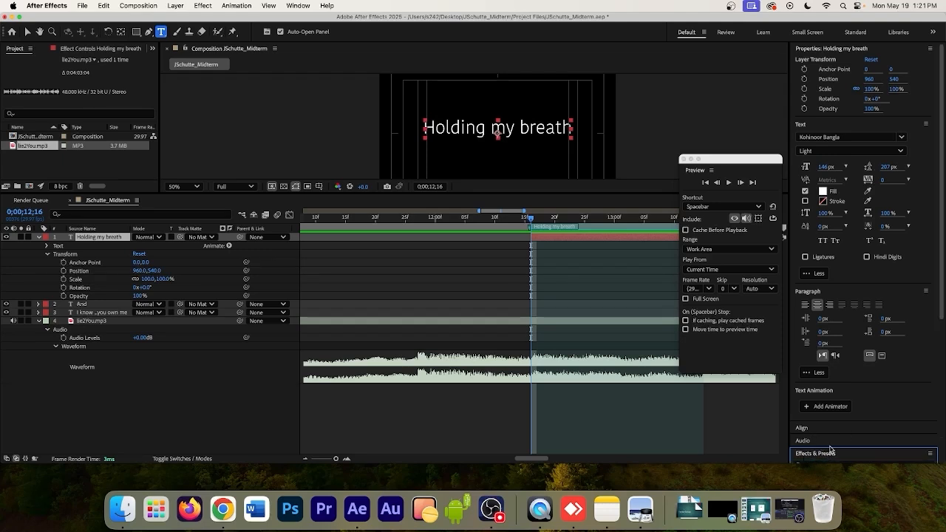
click(829, 450)
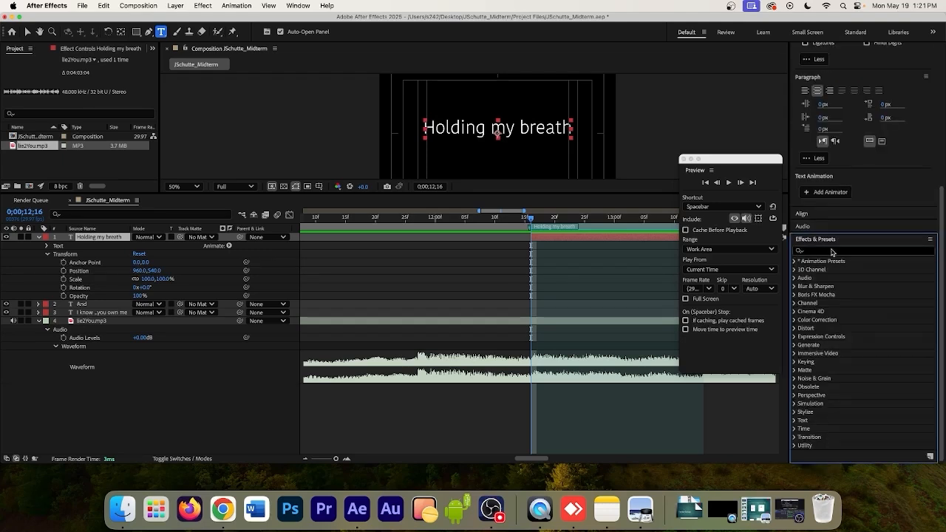
click(878, 226)
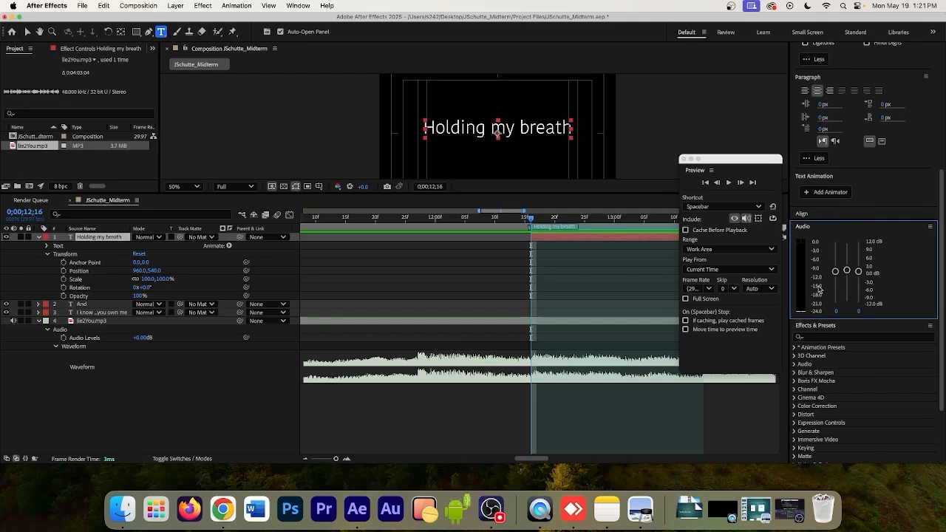
Apply the Wave Warp distortion effect to the "Holding my breath" text layer and start a preview from 0;00;12;16.
click(210, 7)
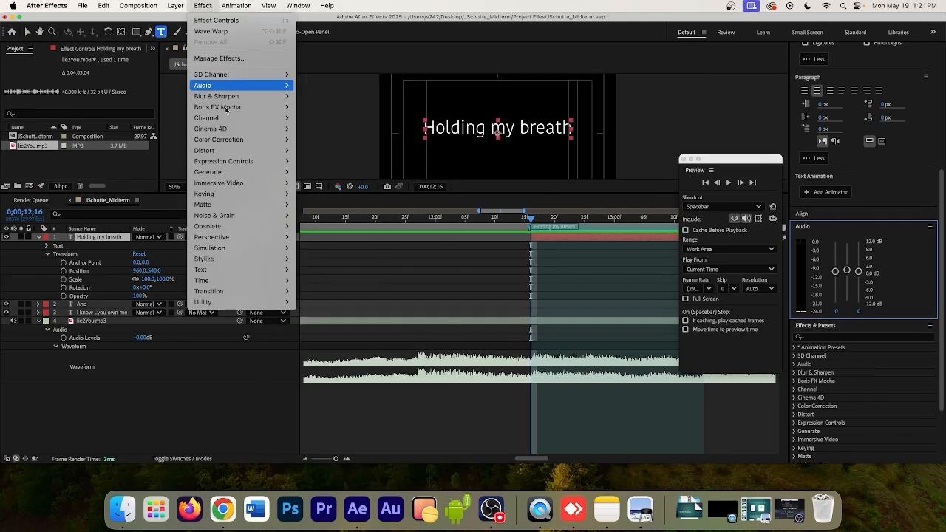
mouse_move(238, 171)
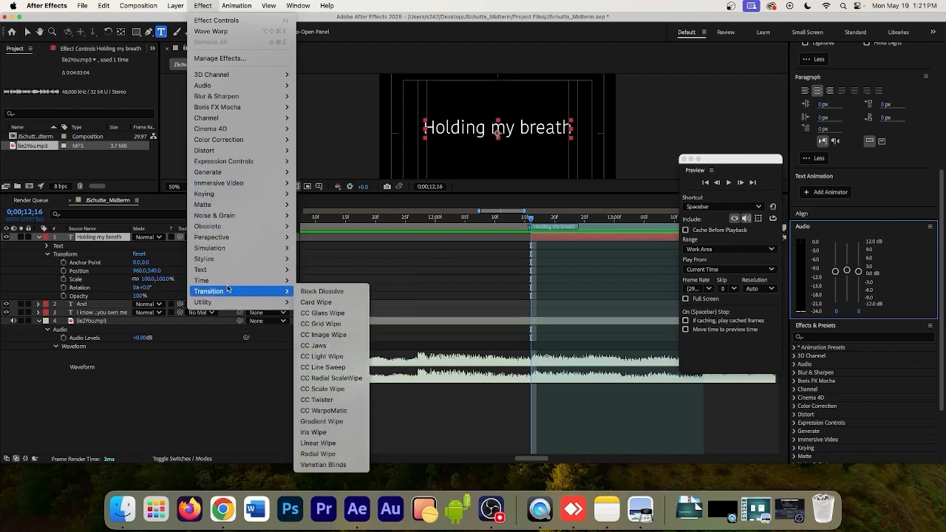
mouse_move(231, 263)
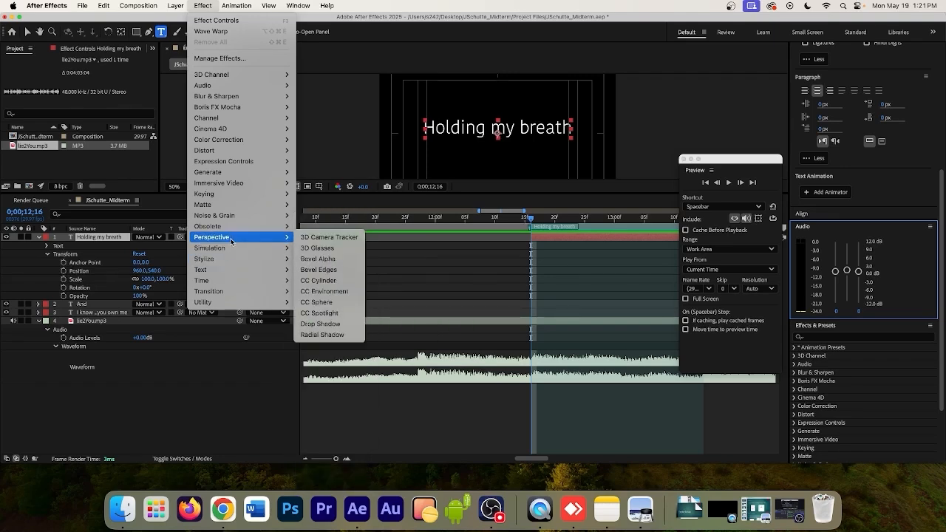
mouse_move(236, 151)
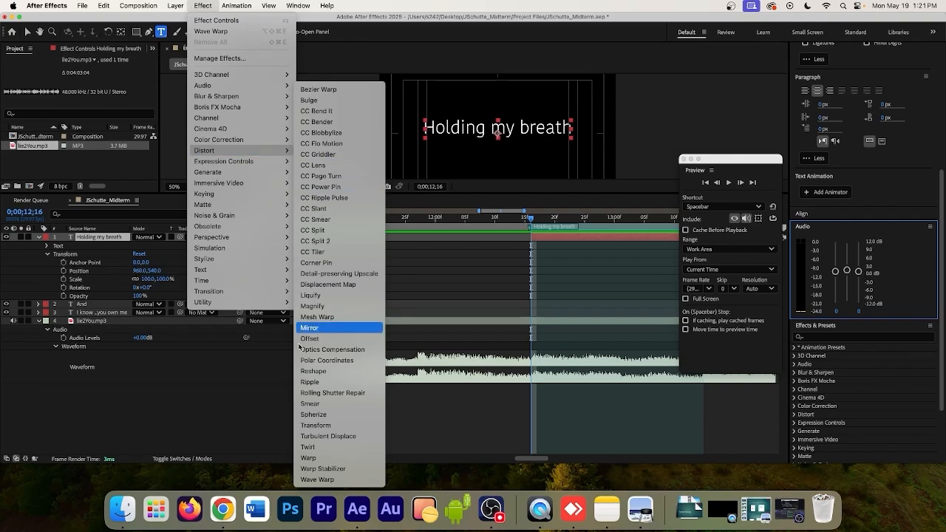
click(318, 479)
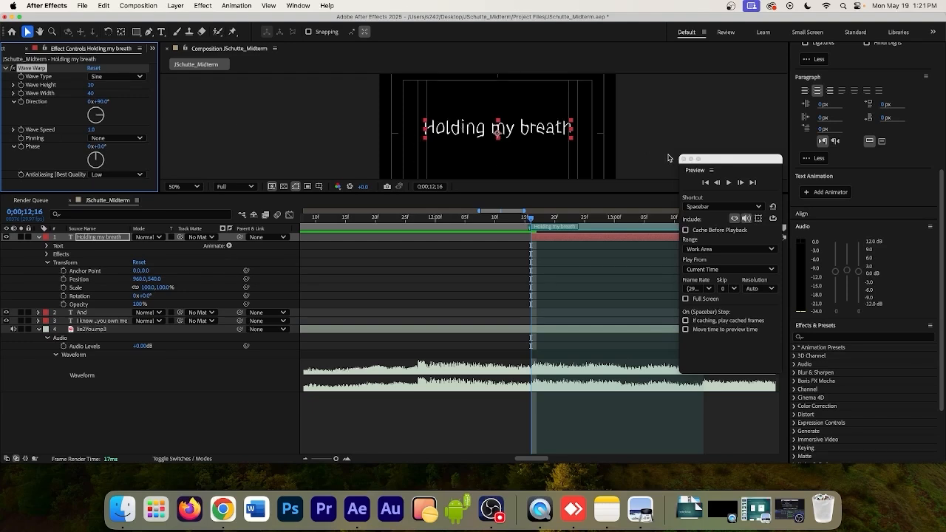
click(728, 183)
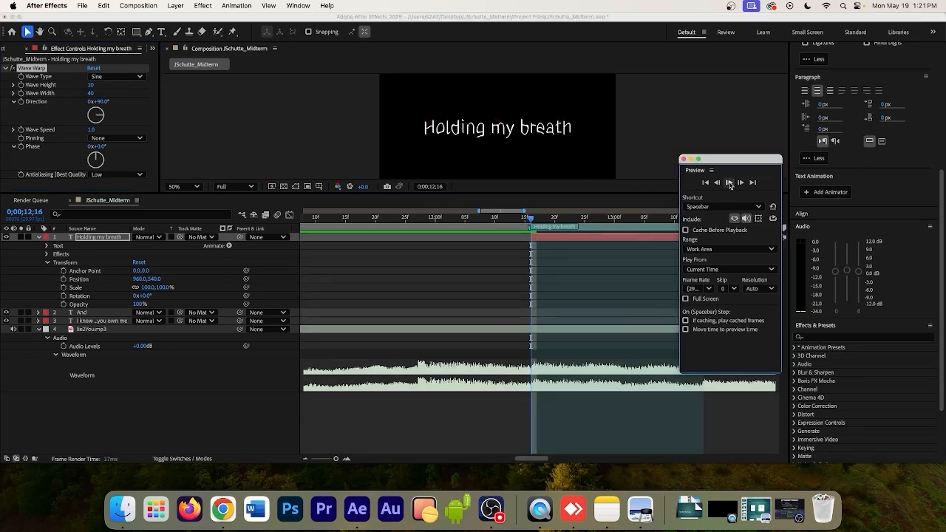
Stop the preview and set the Wave Warp effect's Wave Width to 54 and Wave Height to 7.
click(728, 183)
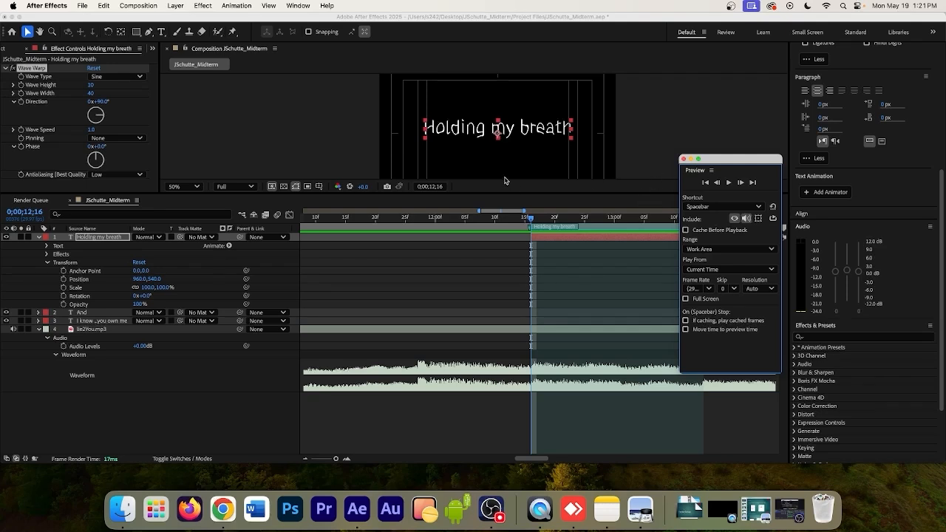
scroll(480, 148, up, 2)
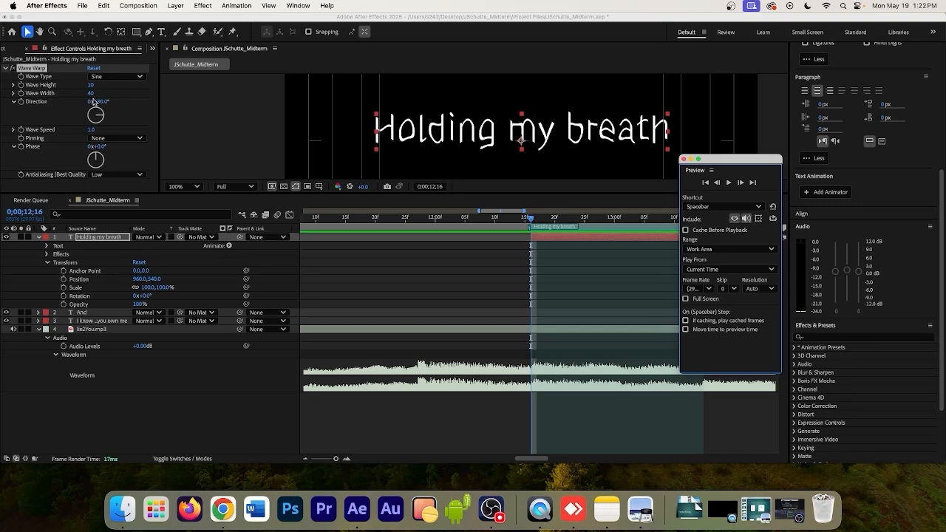
drag(90, 93, 144, 96)
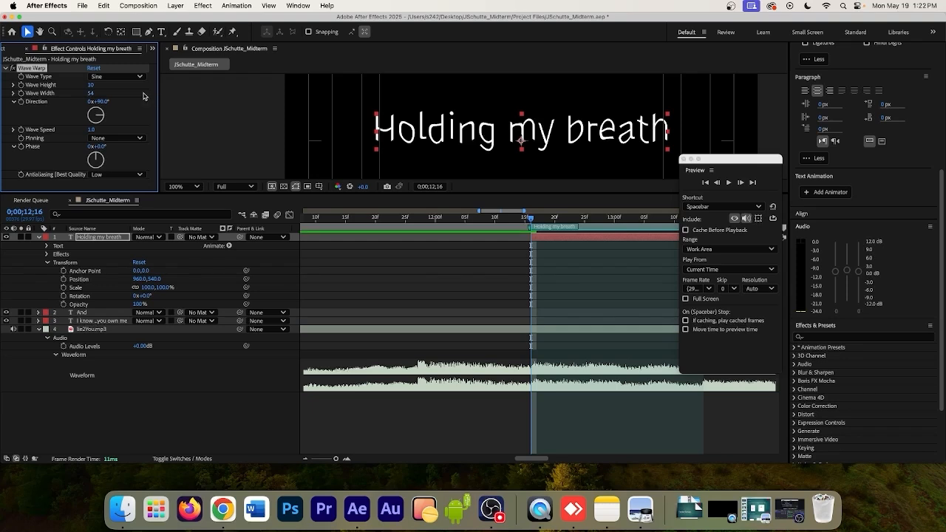
drag(90, 85, 92, 87)
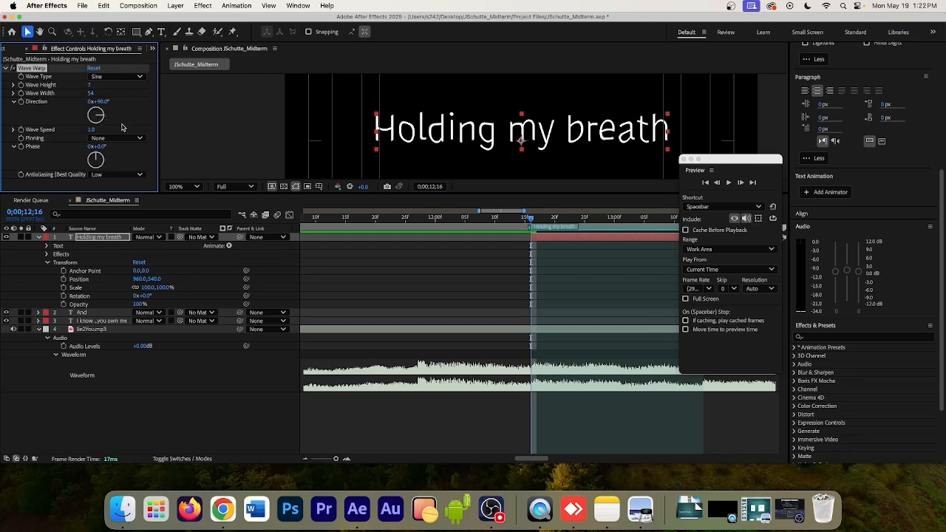
Try a Wave Warp direction of 2° with a short preview playback, and set the direction to -3°.
click(98, 111)
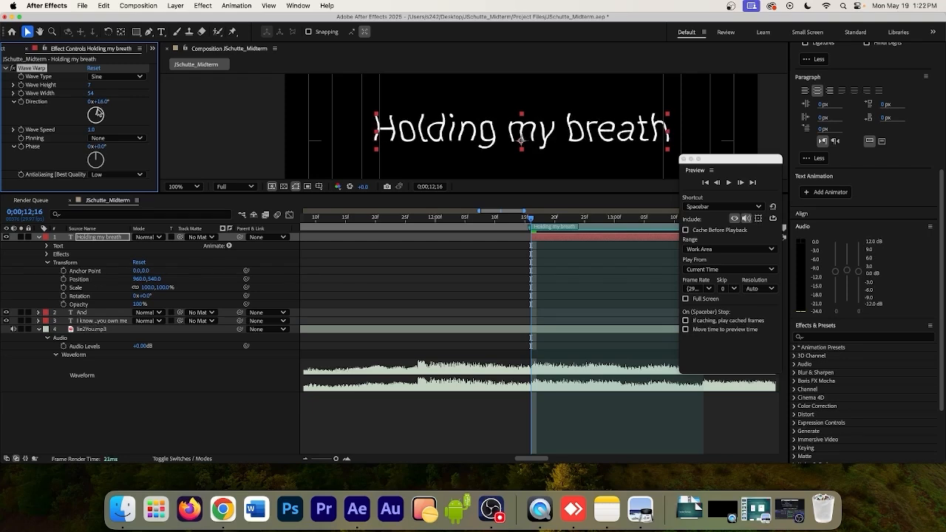
drag(99, 112, 96, 105)
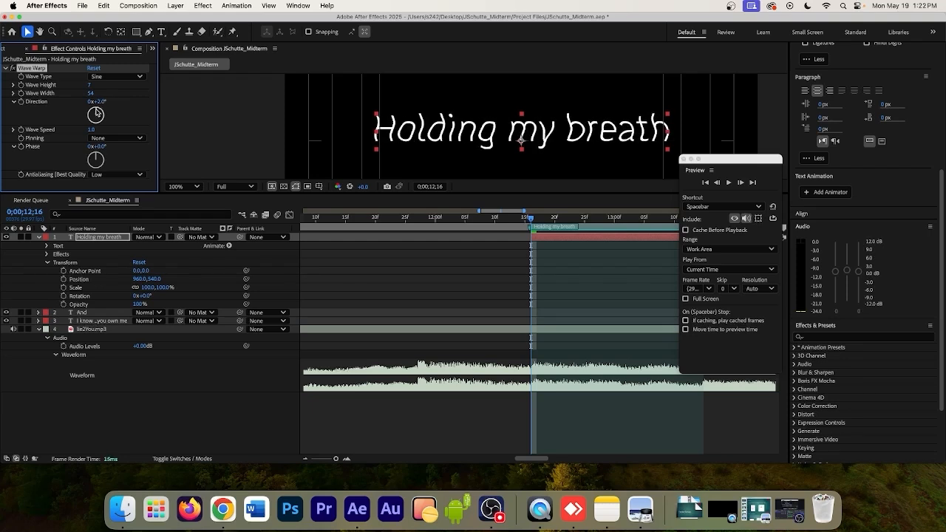
click(727, 183)
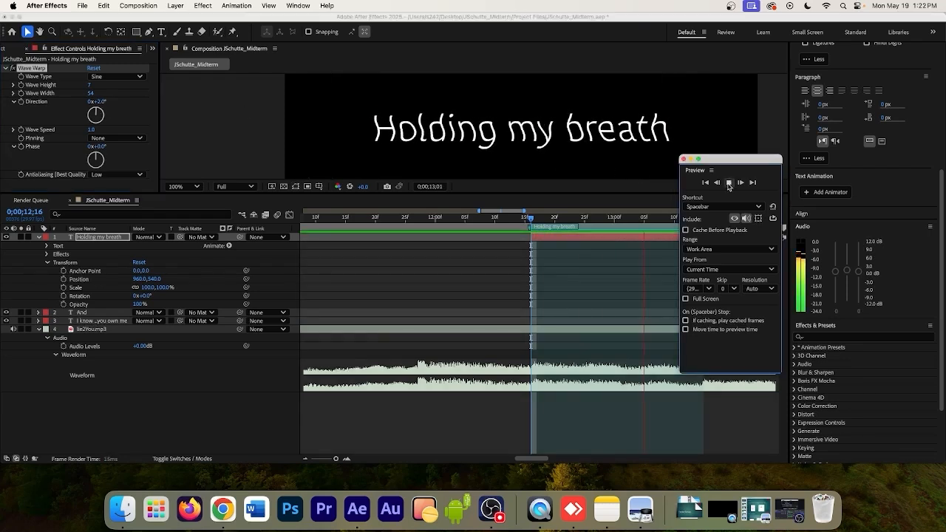
click(728, 182)
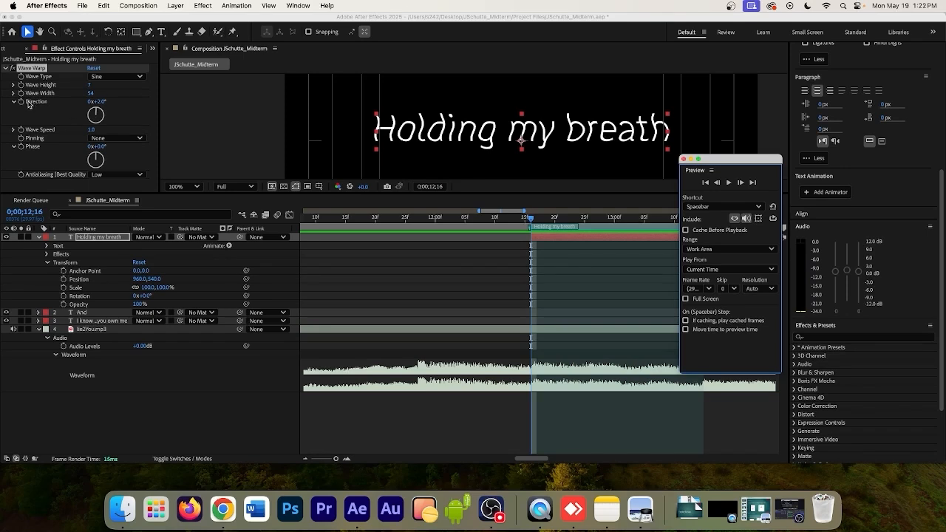
drag(96, 112, 95, 111)
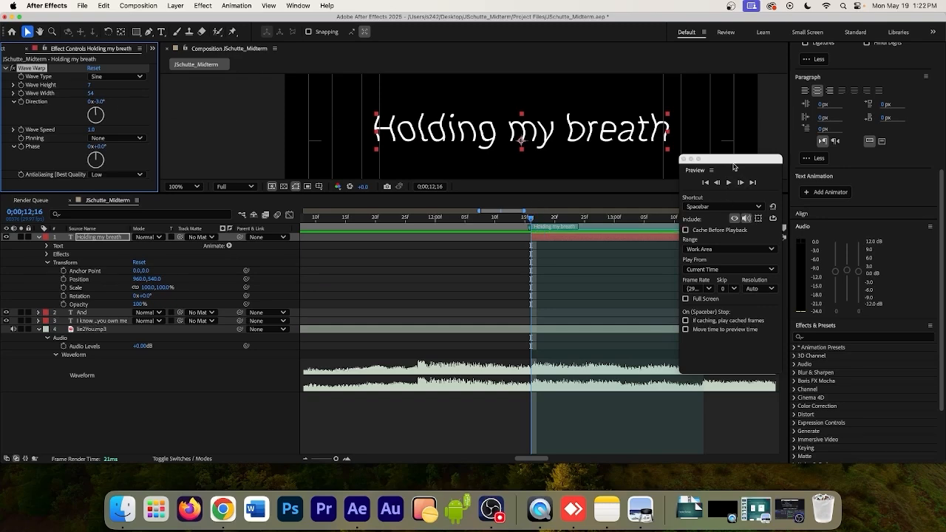
Move the floating Preview window off the timeline and expand the "Holding my breath" layer's Effects and Wave Warp properties.
drag(733, 166, 828, 222)
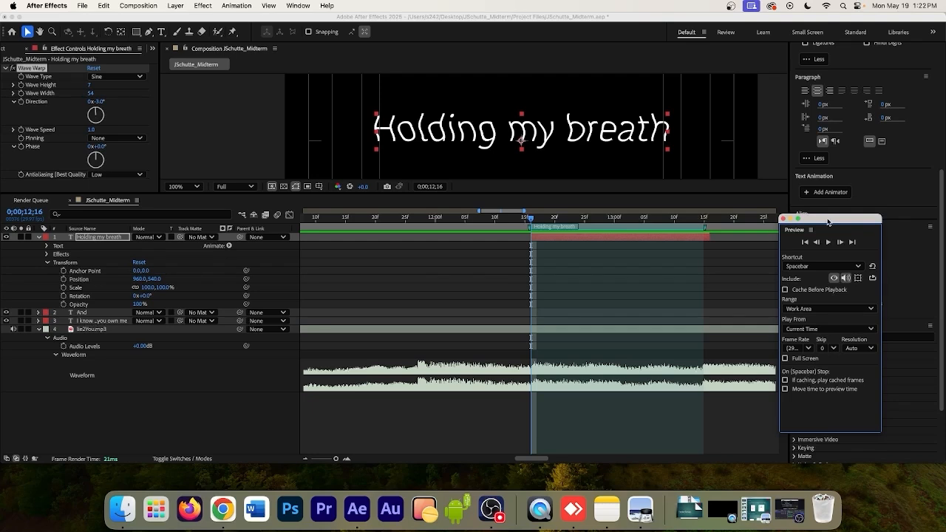
drag(829, 222, 820, 244)
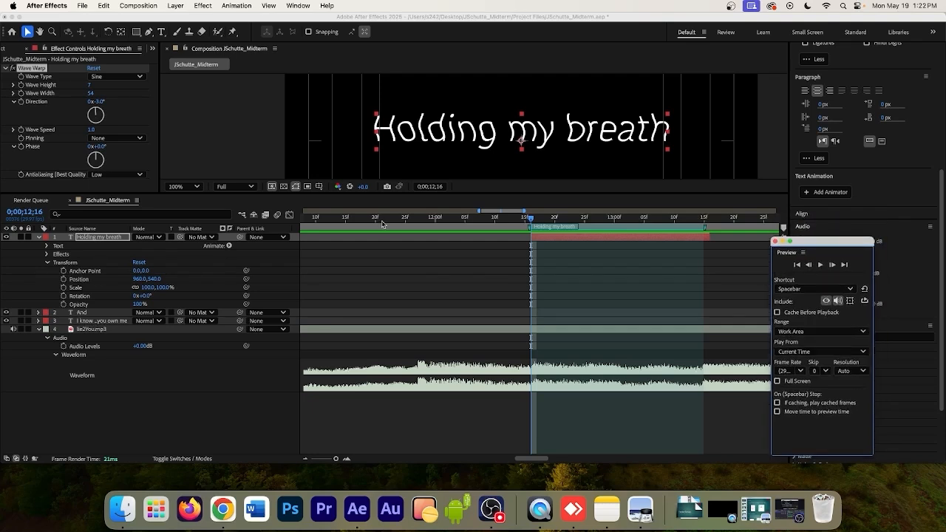
click(47, 254)
click(56, 262)
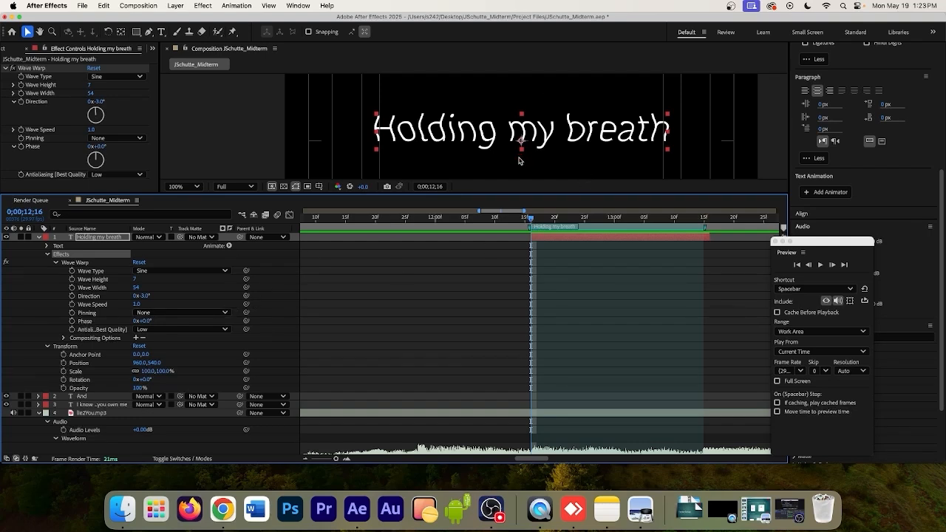
Collapse the Wave Warp properties and add a Position keyframe to the "Holding my breath" layer at 0;00;13;07.
scroll(521, 151, up, 4)
scroll(520, 147, down, 6)
scroll(521, 148, down, 1)
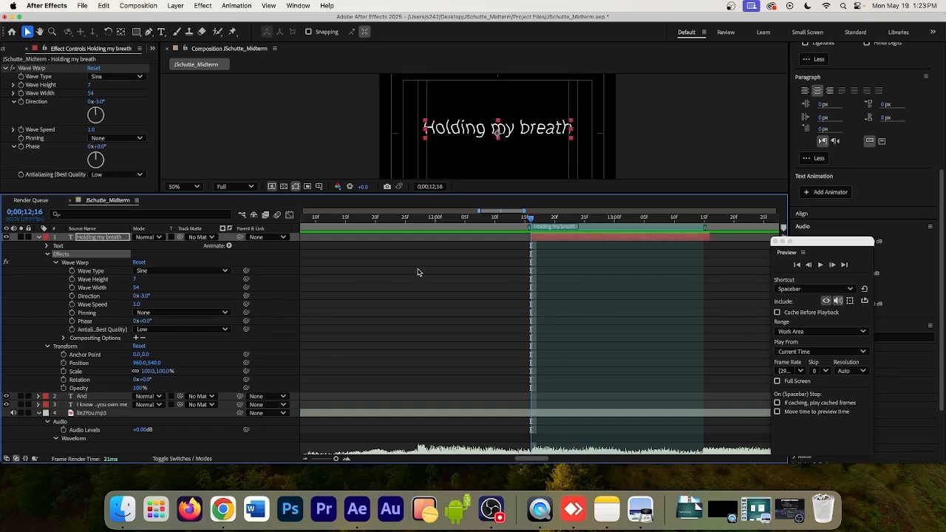
drag(530, 220, 656, 242)
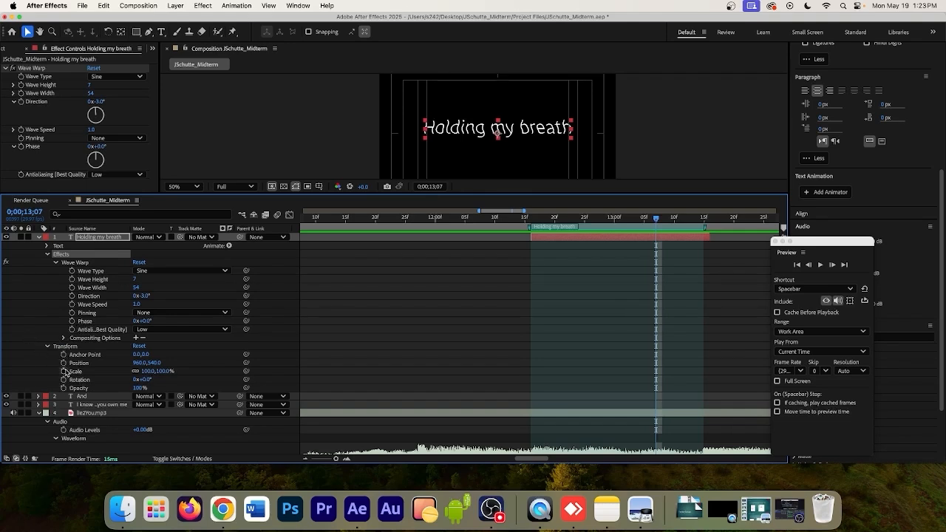
click(65, 347)
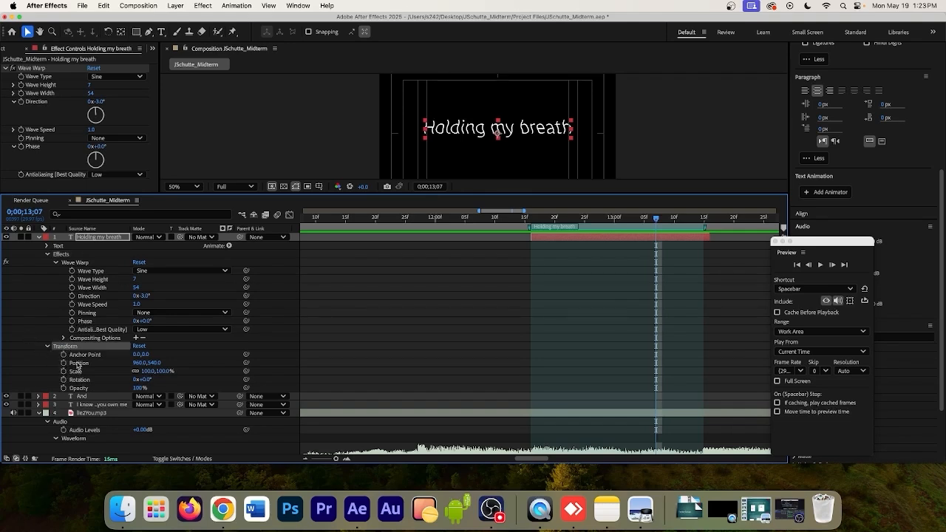
click(57, 263)
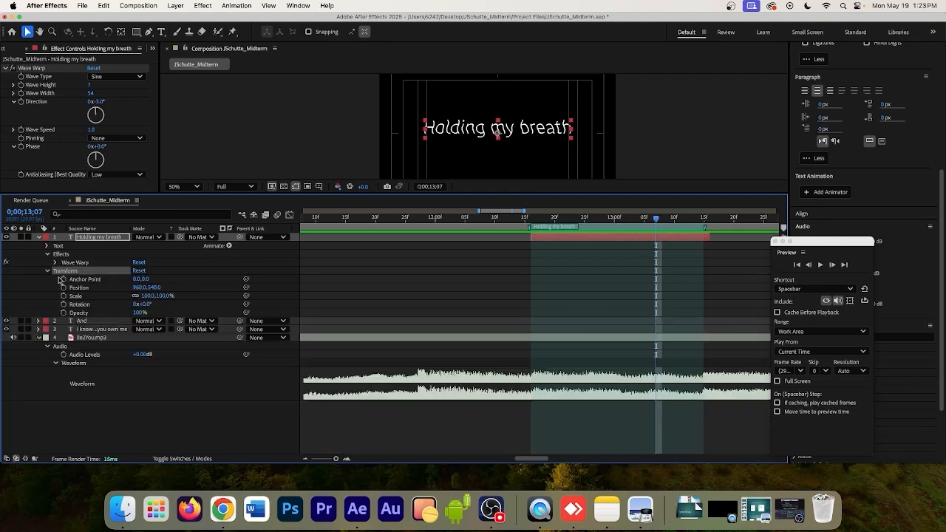
click(64, 287)
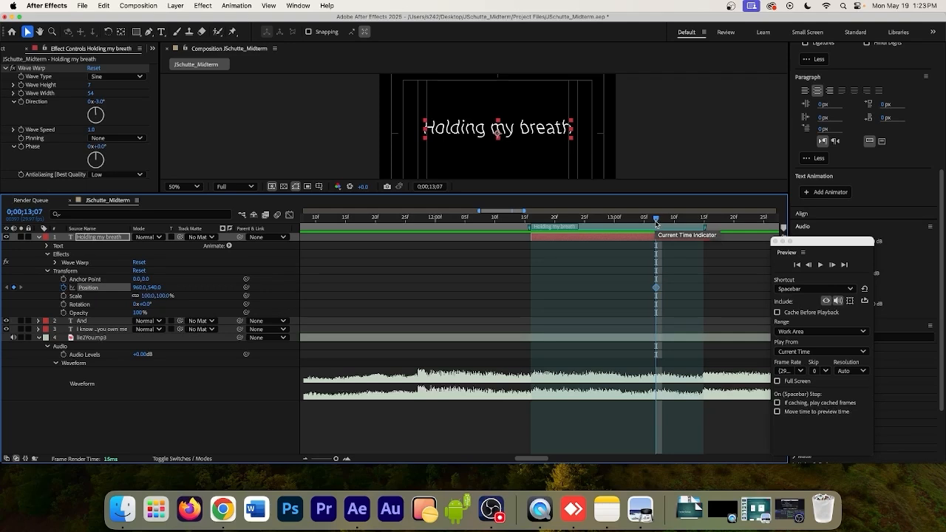
At 0;00;12;16, set a Position keyframe of 960, 930 so the text starts low in the frame.
drag(655, 221, 531, 219)
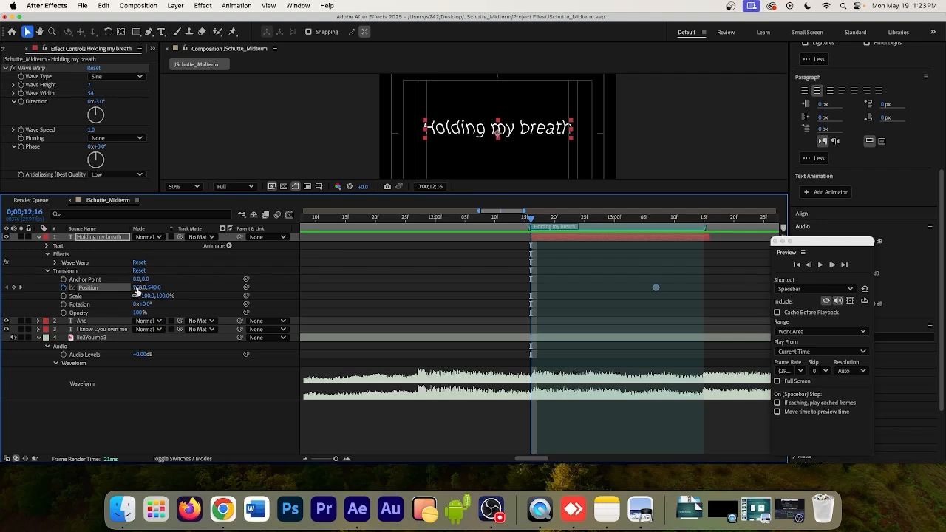
drag(152, 289, 448, 283)
drag(522, 283, 526, 282)
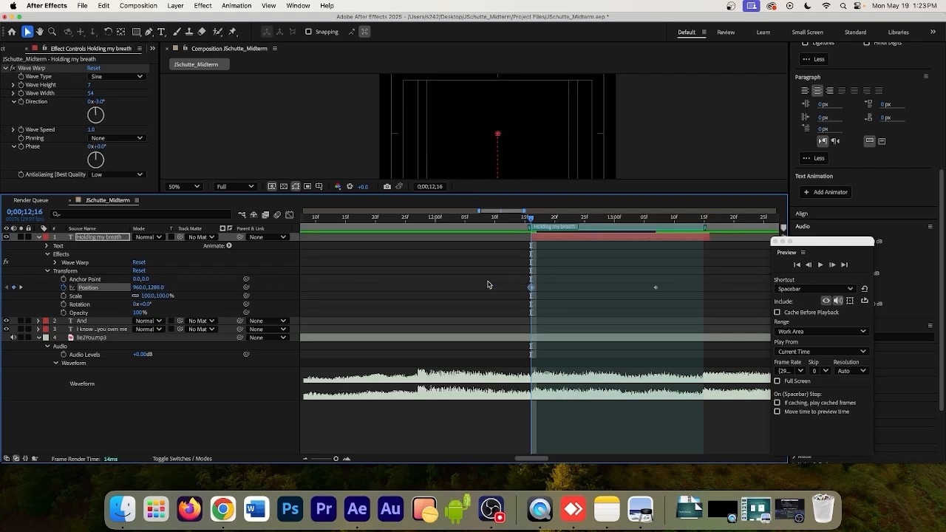
scroll(608, 140, down, 4)
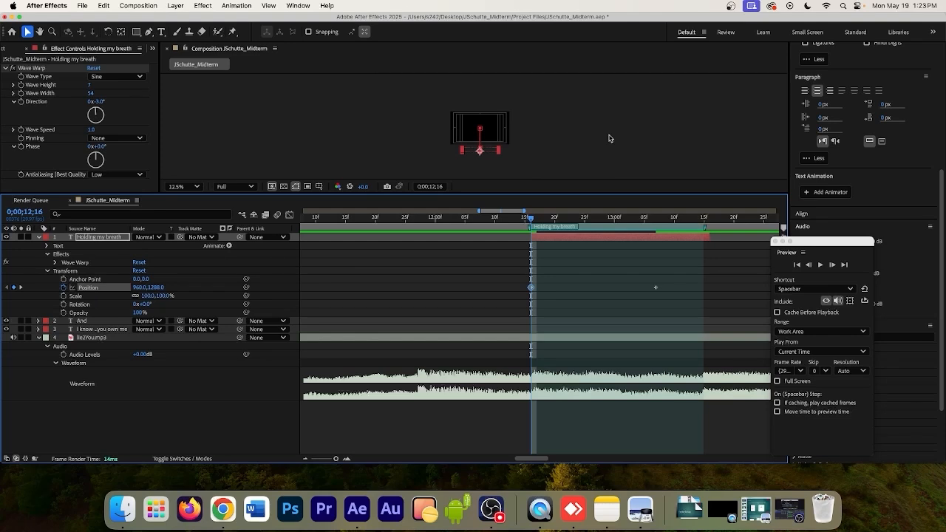
scroll(609, 139, up, 2)
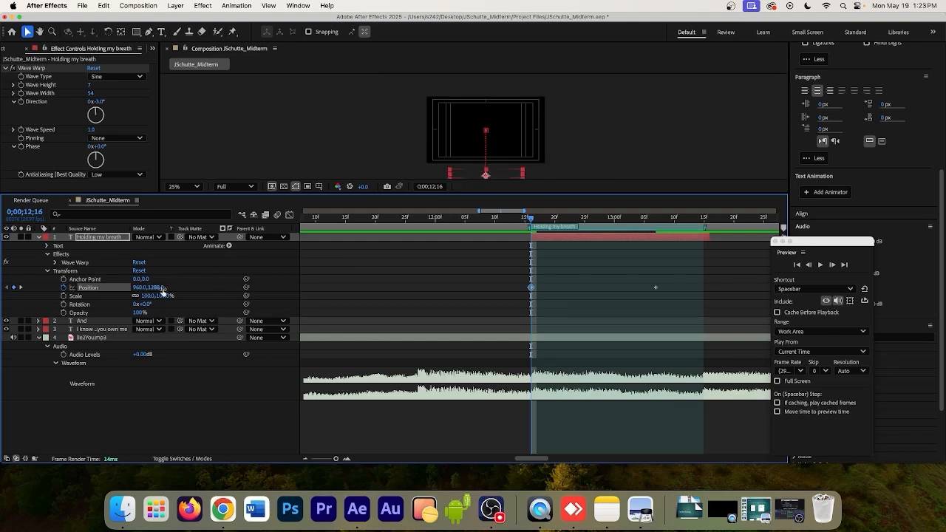
drag(158, 290, 12, 304)
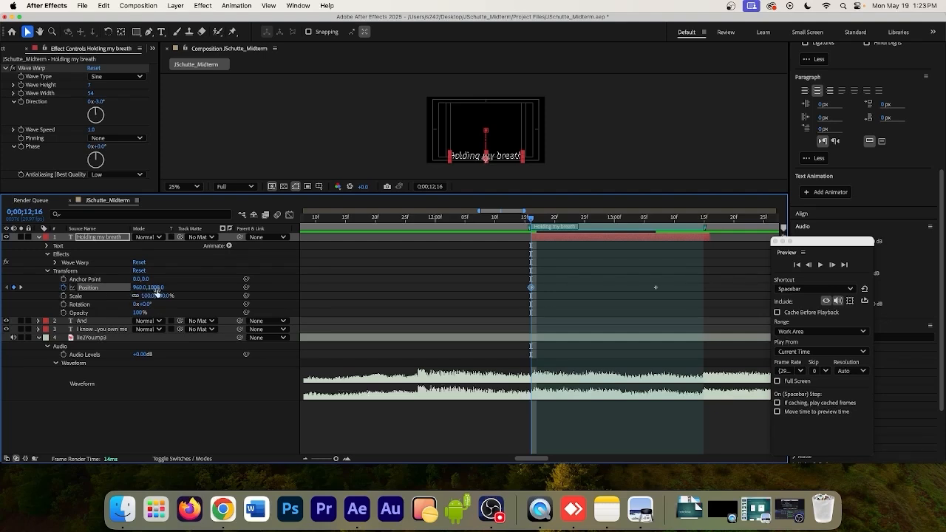
drag(160, 288, 109, 298)
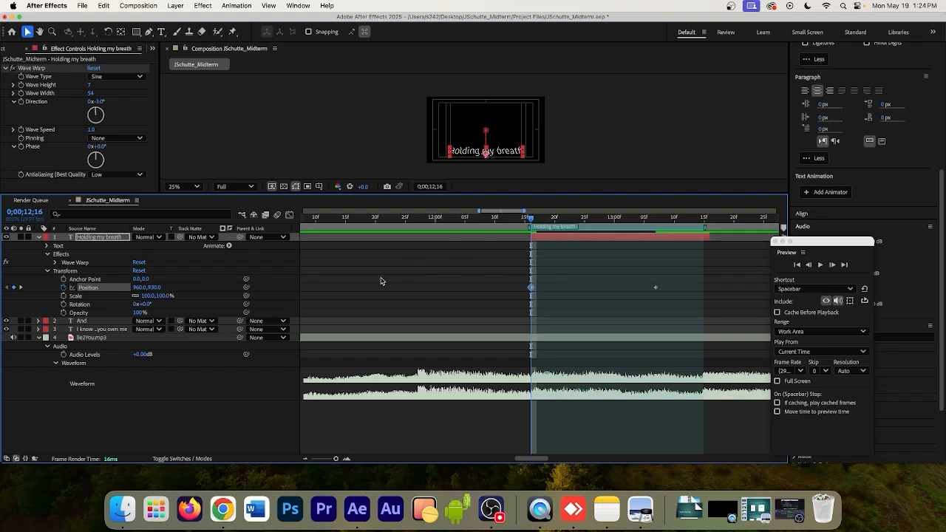
Add a new shape layer above the "Holding my breath" layer and show the composition's full duration in the timeline.
click(97, 237)
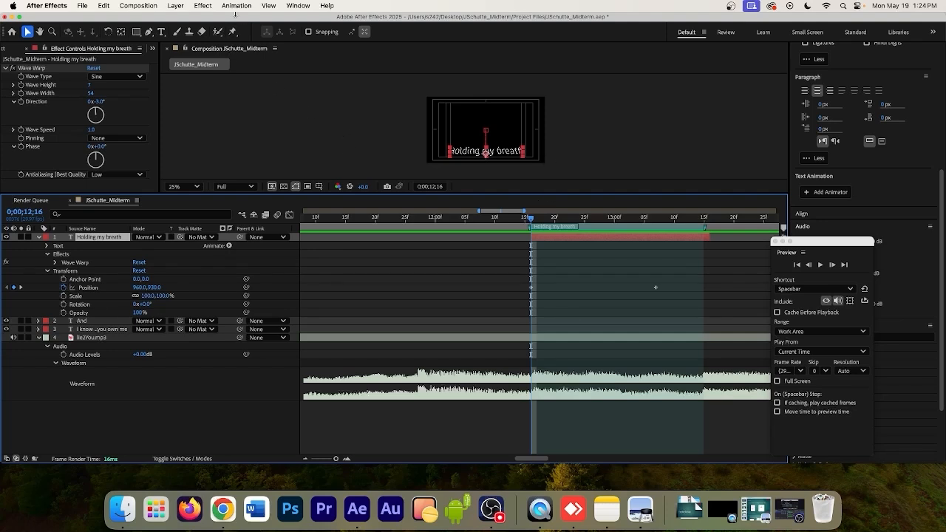
click(176, 6)
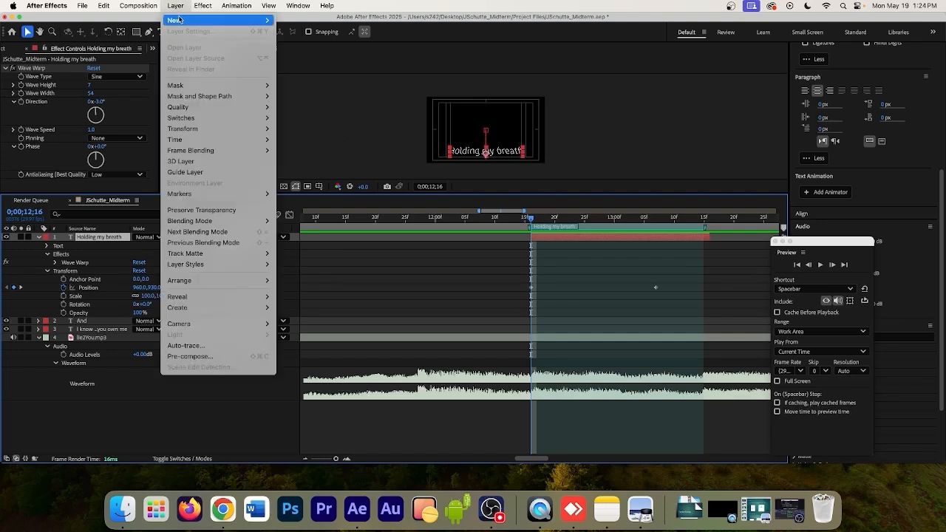
mouse_move(181, 20)
click(299, 75)
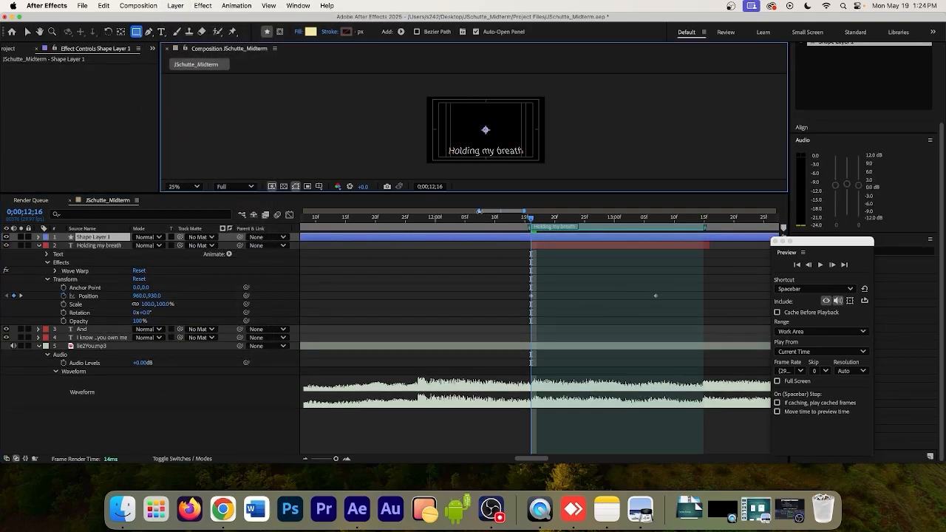
drag(479, 211, 296, 213)
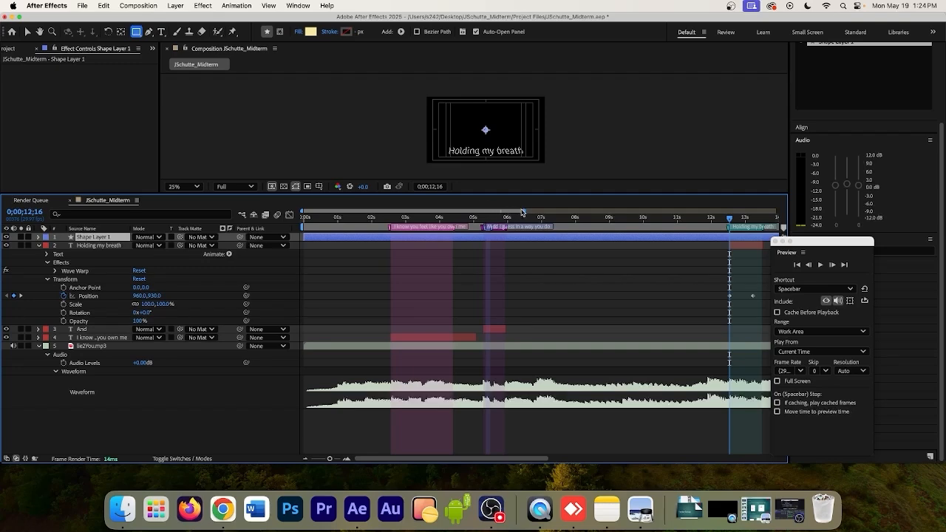
drag(523, 211, 783, 212)
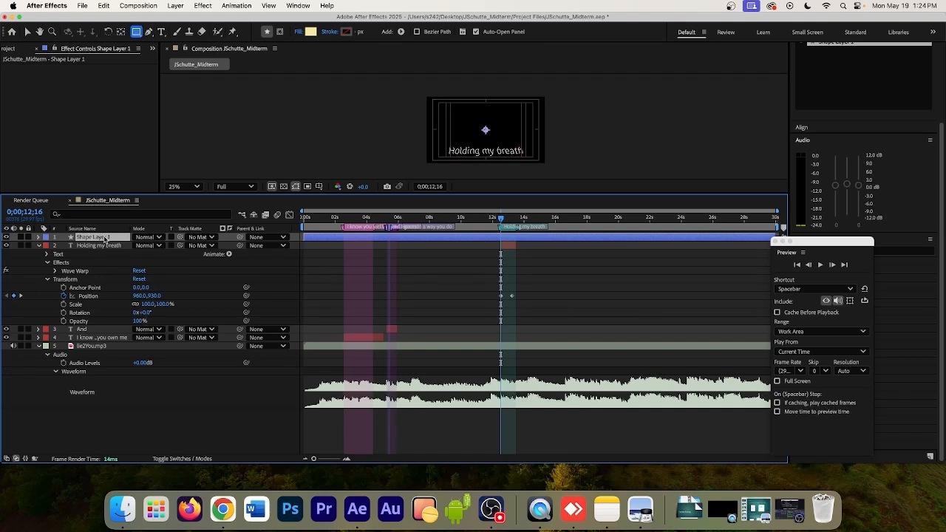
Rename the shape layer Mask-1 and trim it to the "Holding my breath" marker's span, starting at 0;00;12;16.
key(Return)
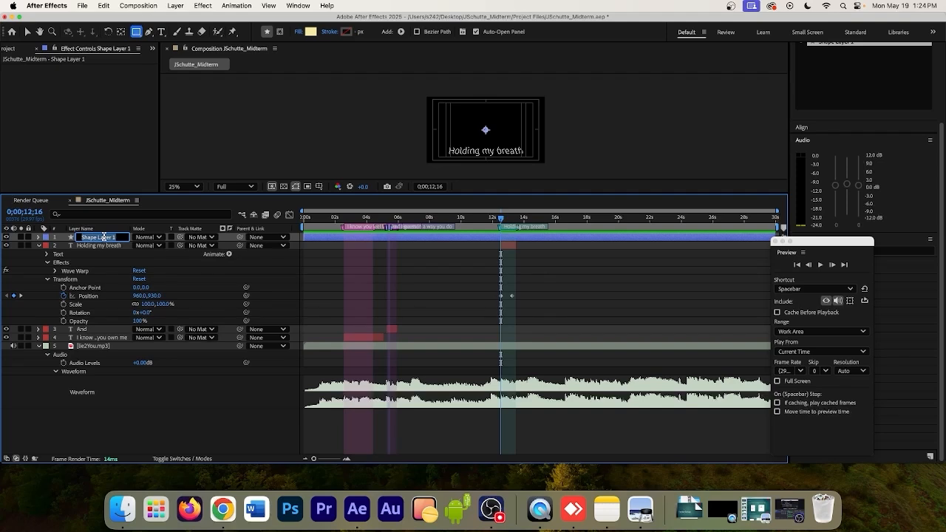
text(Mask-1)
key(Return)
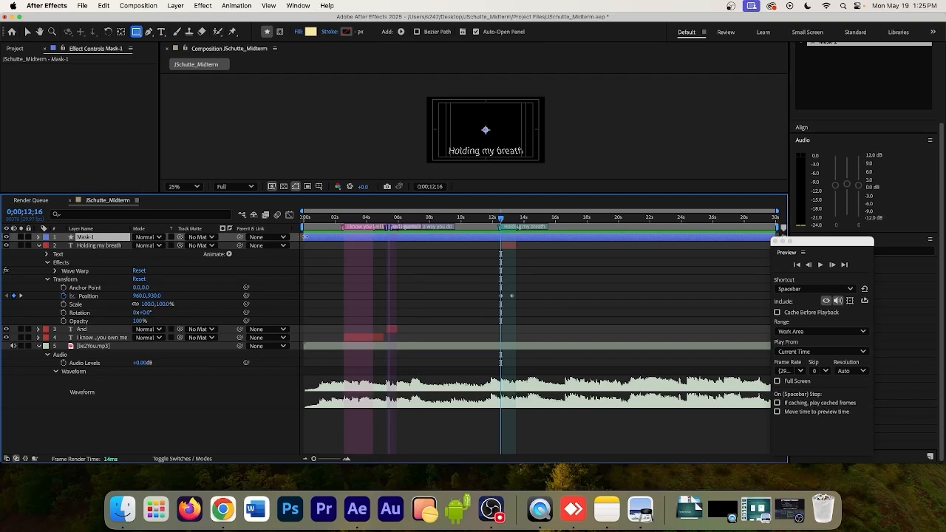
drag(304, 237, 501, 239)
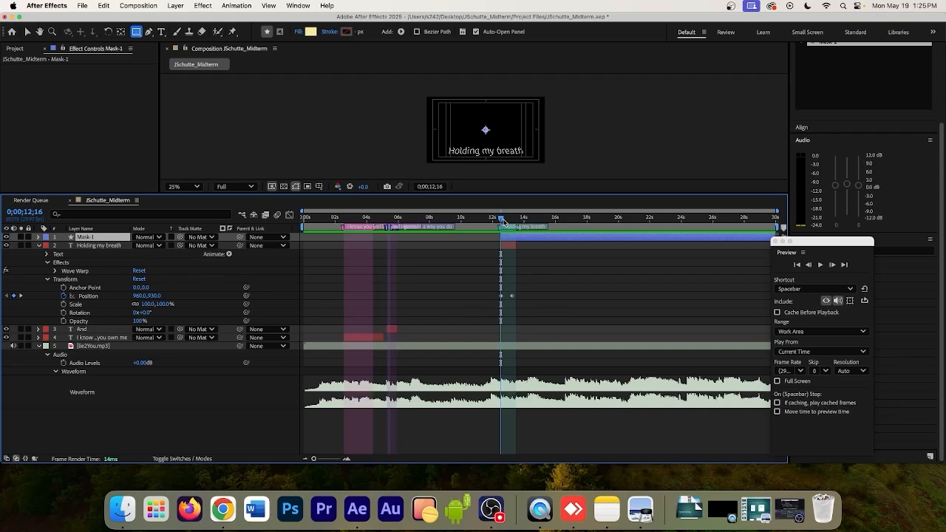
drag(805, 244, 517, 238)
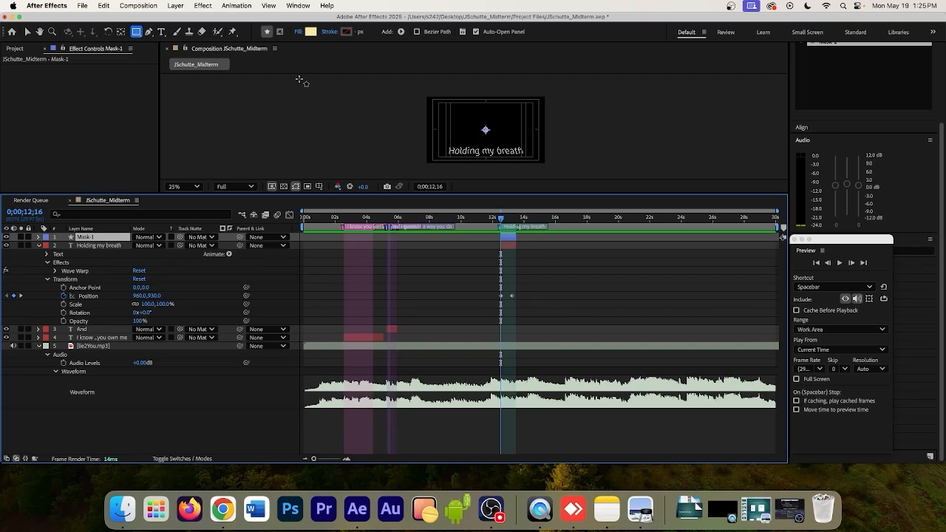
Draw a rectangle about 1394 by 263 px on the Mask-1 layer and shift it down slightly over the "Holding my breath" text.
click(137, 33)
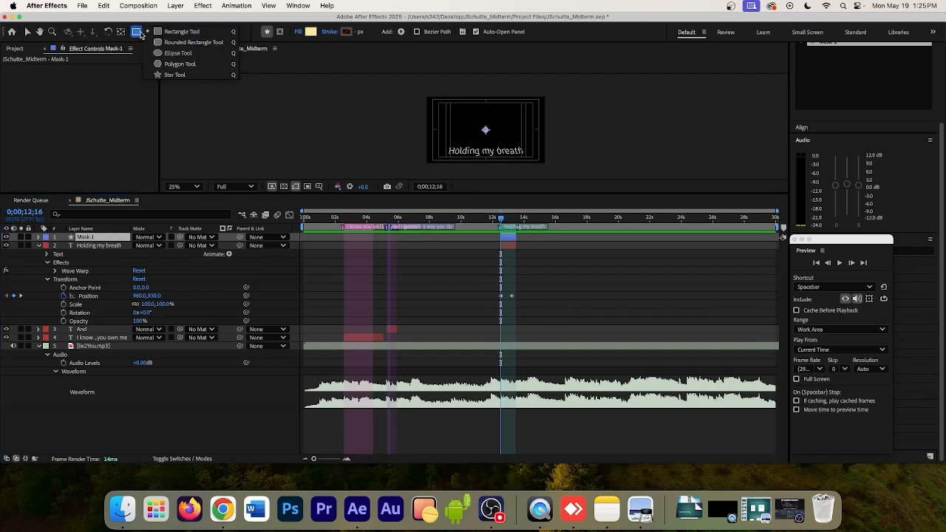
click(178, 32)
drag(445, 144, 532, 158)
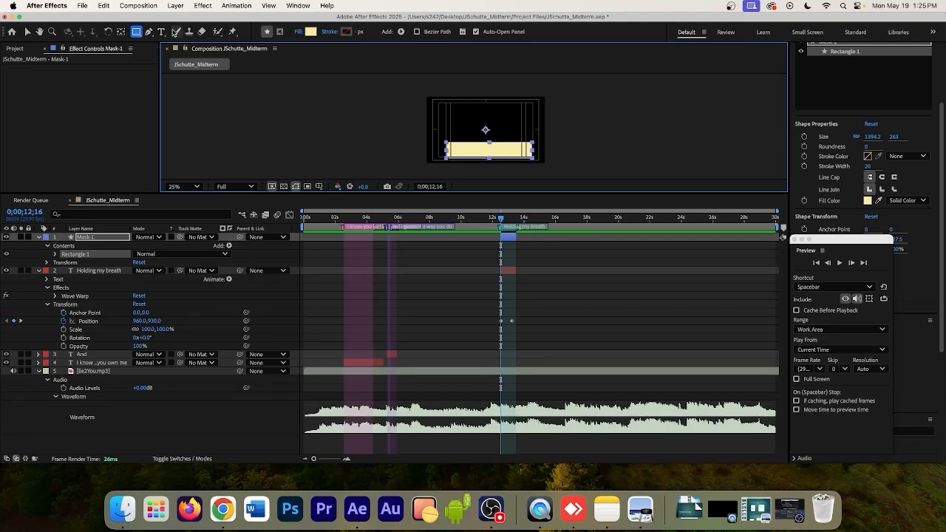
click(27, 31)
click(459, 155)
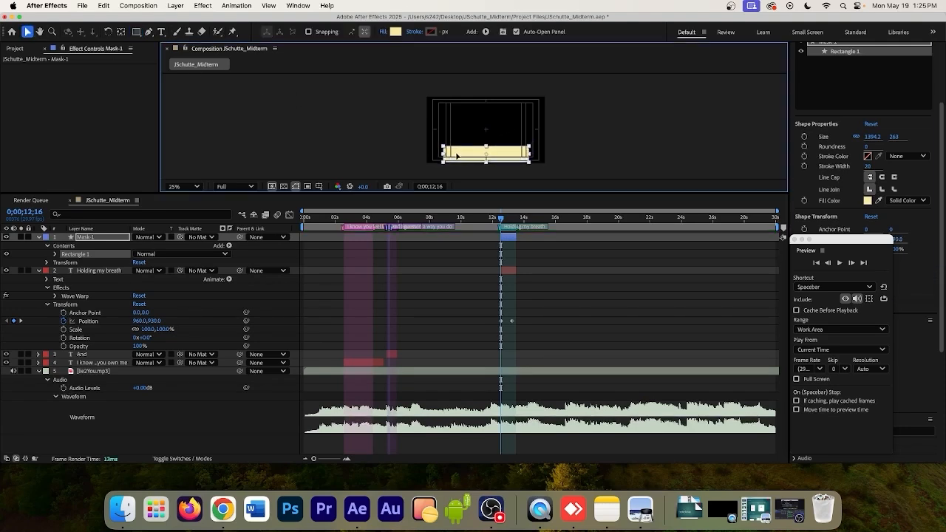
drag(458, 154, 456, 156)
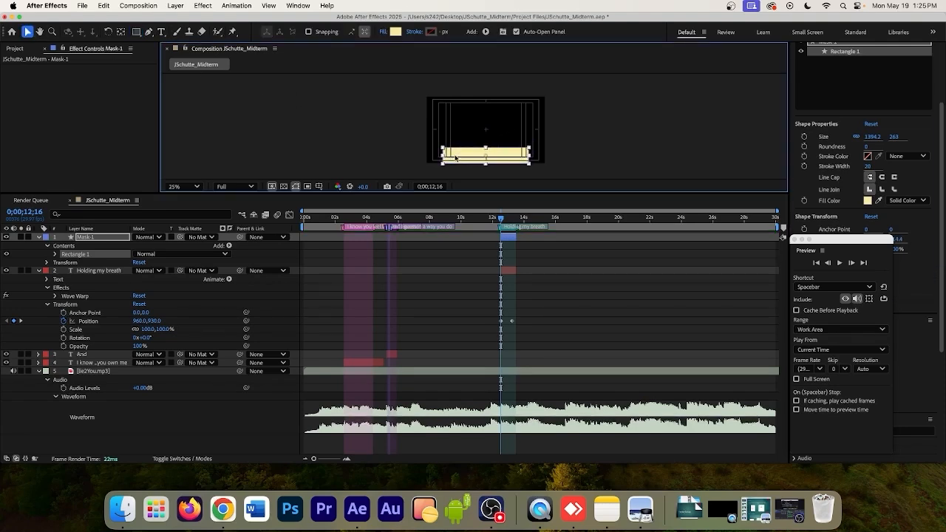
Assign Mask-1 as the track matte of the "Holding my breath" layer and invert the matte.
click(104, 271)
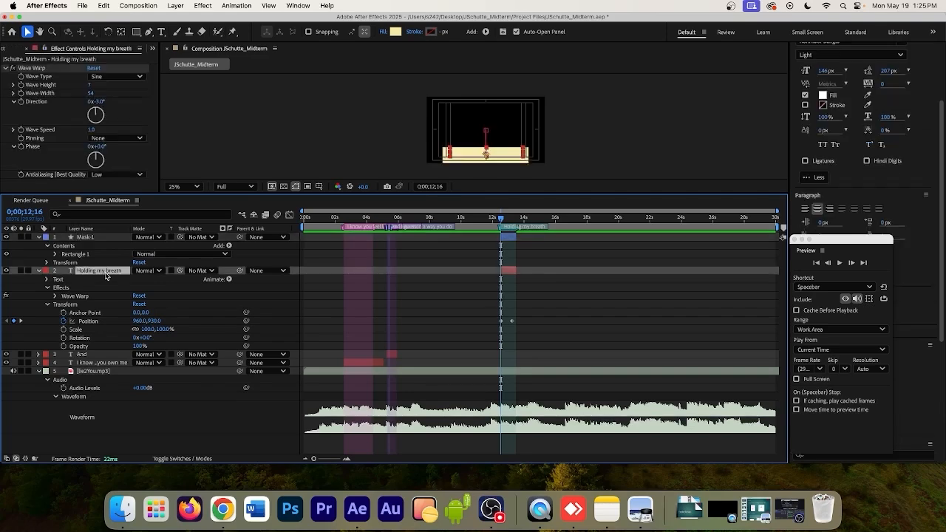
click(83, 237)
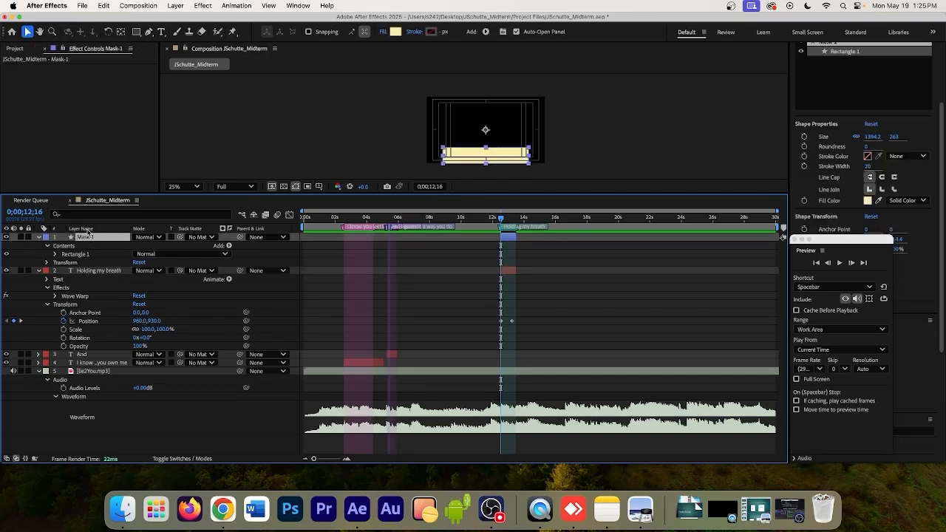
click(95, 271)
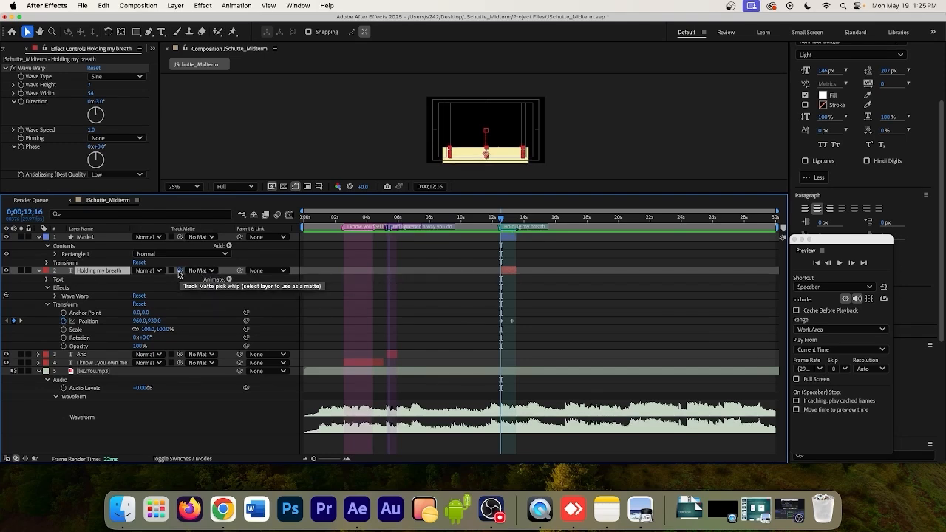
drag(180, 273, 84, 241)
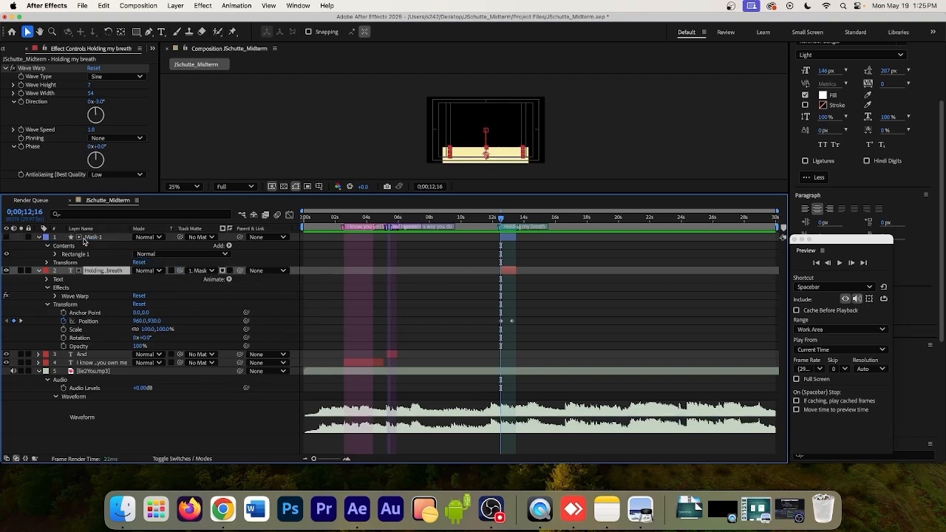
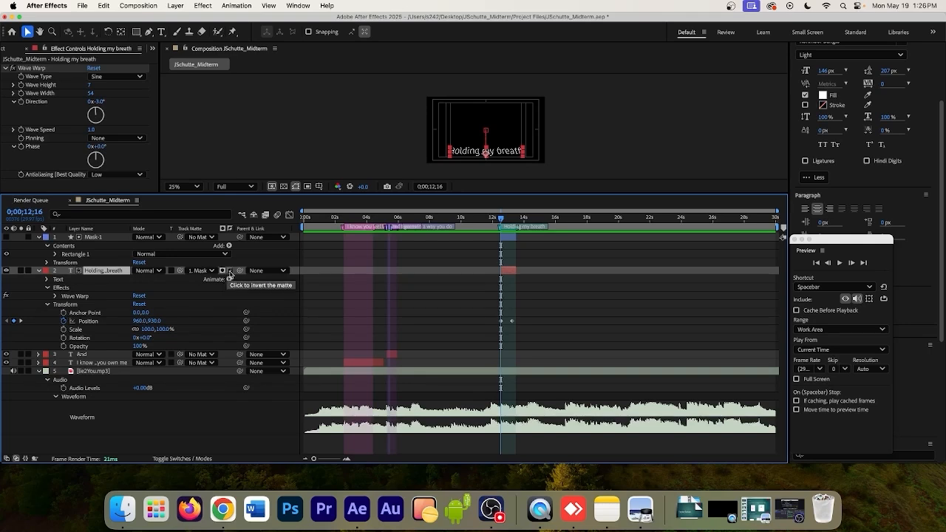
click(229, 271)
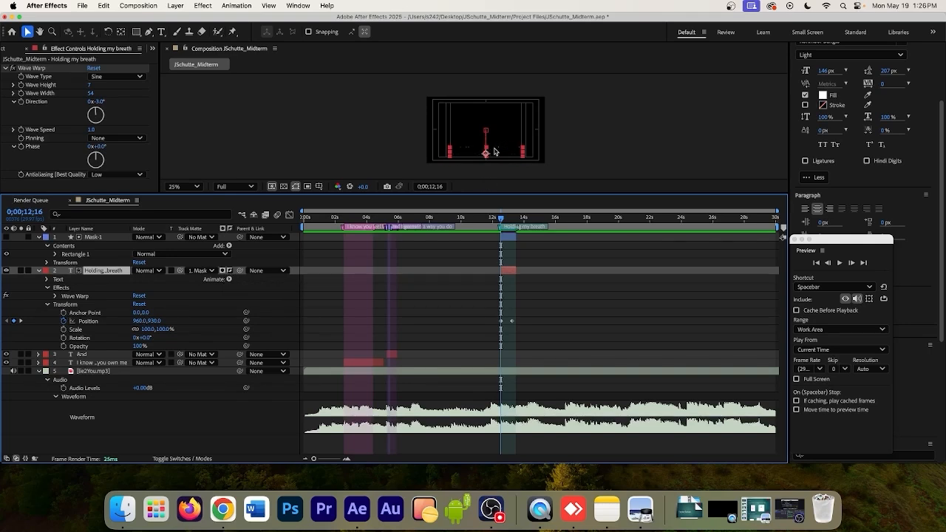
Compare the Mask-1 shape with the text at 0;00;12;16 and inspect up close whether the inverted matte fully hides the lyric.
click(6, 237)
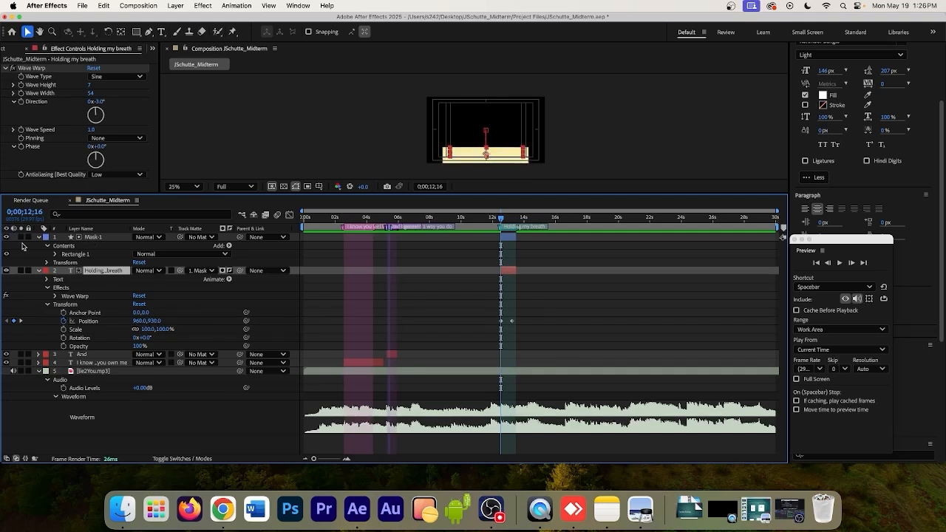
click(6, 238)
key(comma)
key(comma)
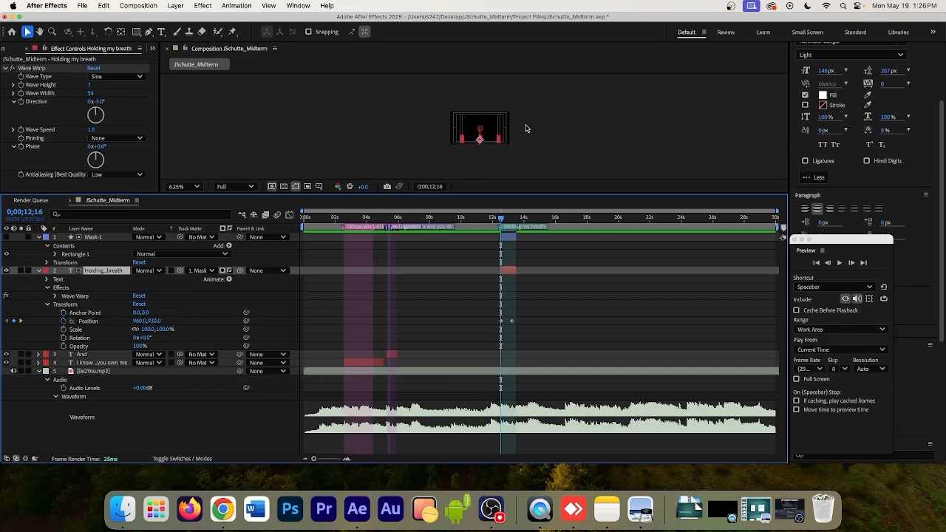
key(period)
key(period)
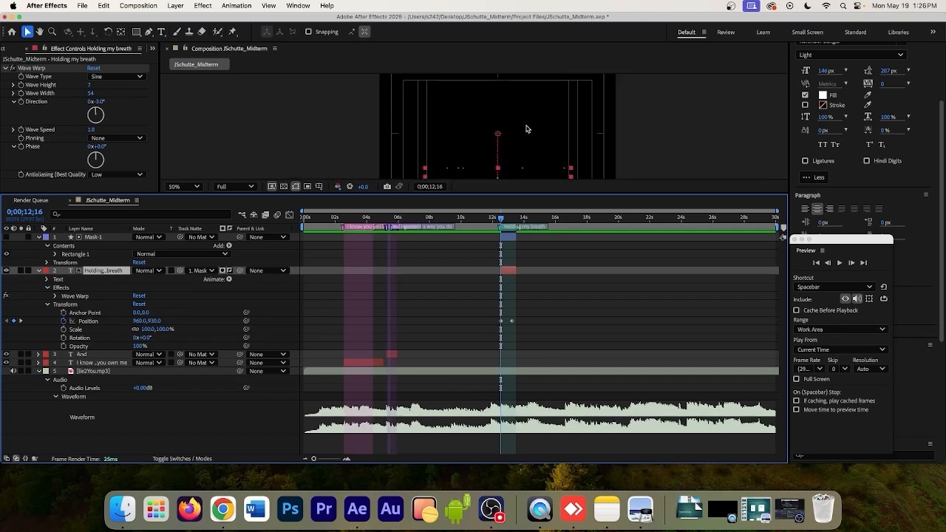
key(h)
drag(523, 135, 507, 106)
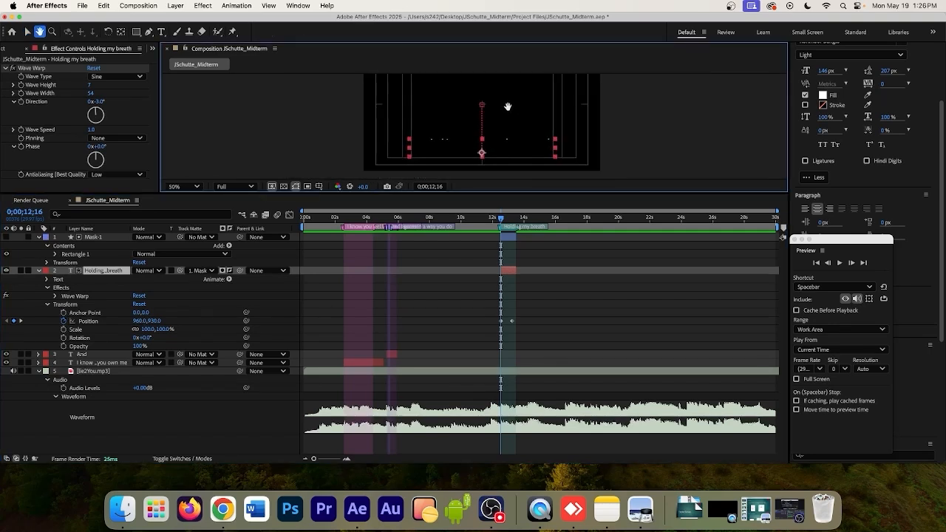
key(v)
click(500, 140)
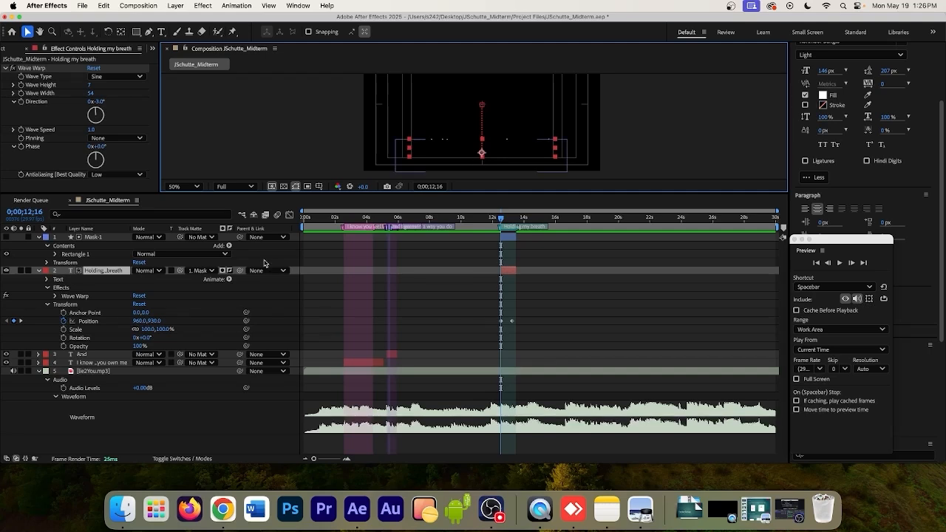
click(48, 263)
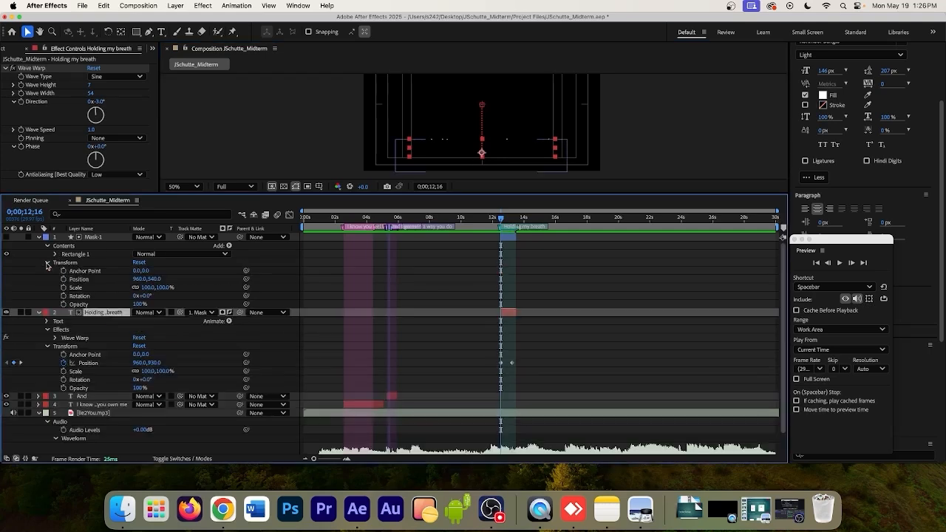
drag(142, 282, 138, 282)
key(super+z)
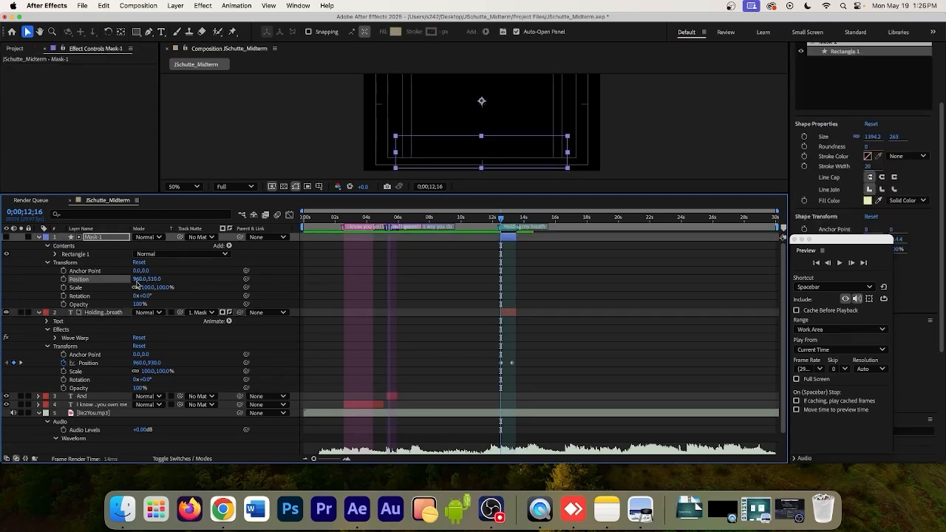
key(super+z)
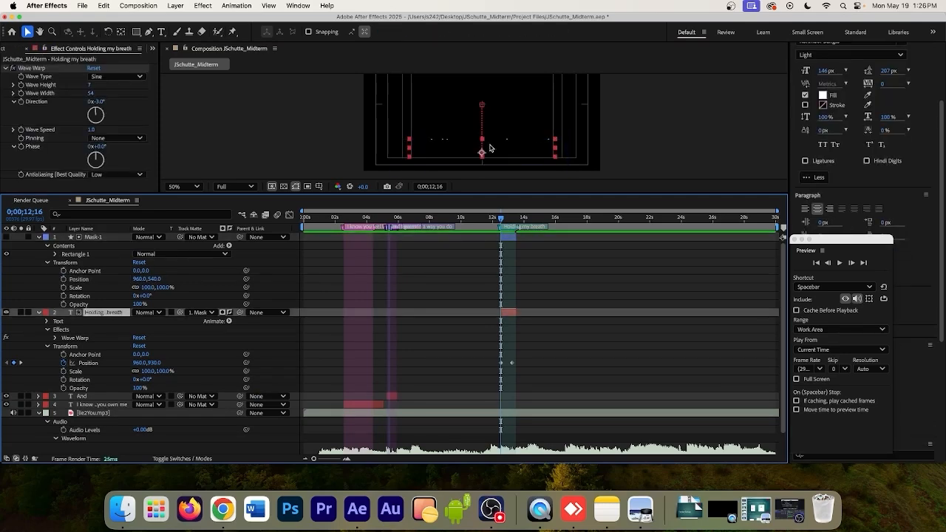
Raise Rectangle 1 within Mask-1 to Position -4.6, 371.4 using its own transform, and check the text reveal around 0;00;12;22.
click(74, 253)
click(54, 254)
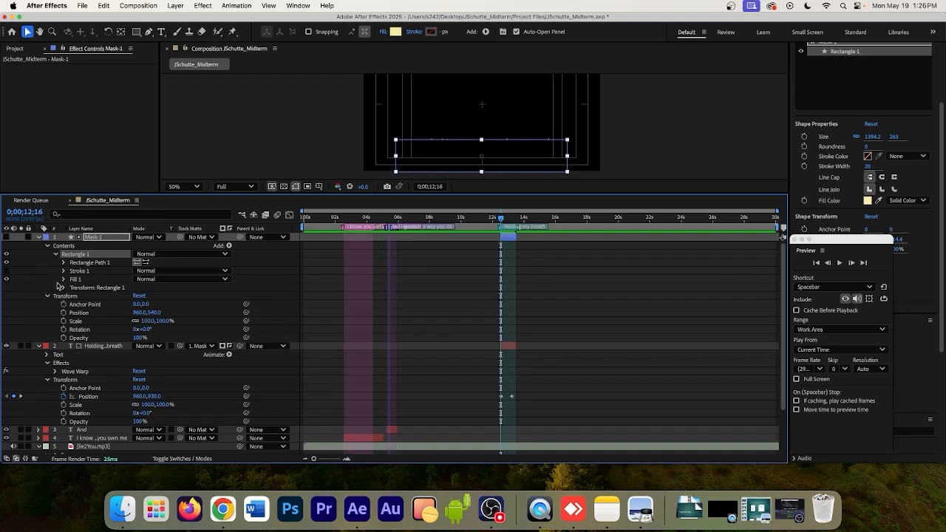
click(64, 287)
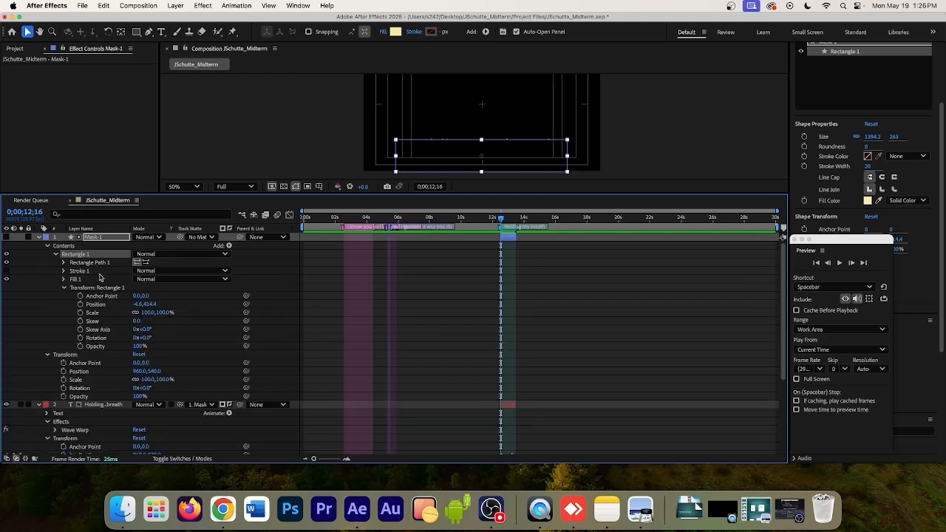
click(102, 237)
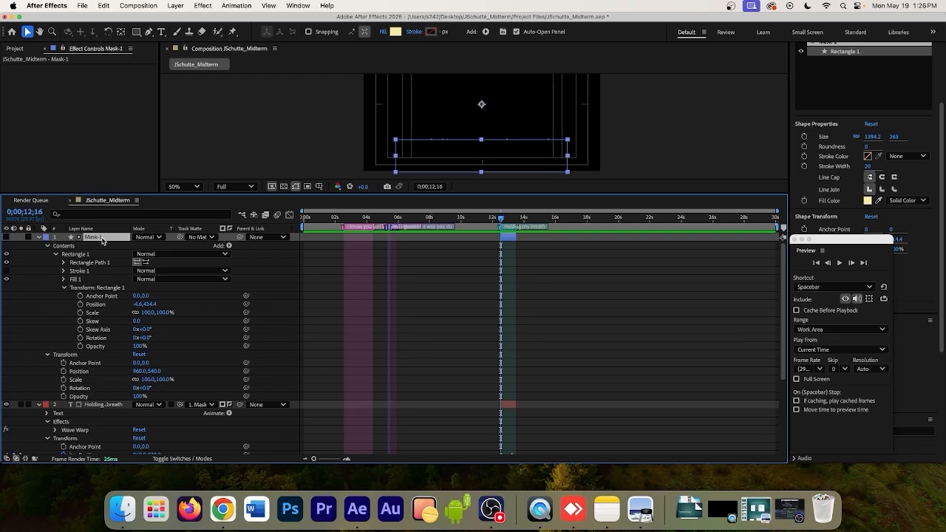
click(76, 254)
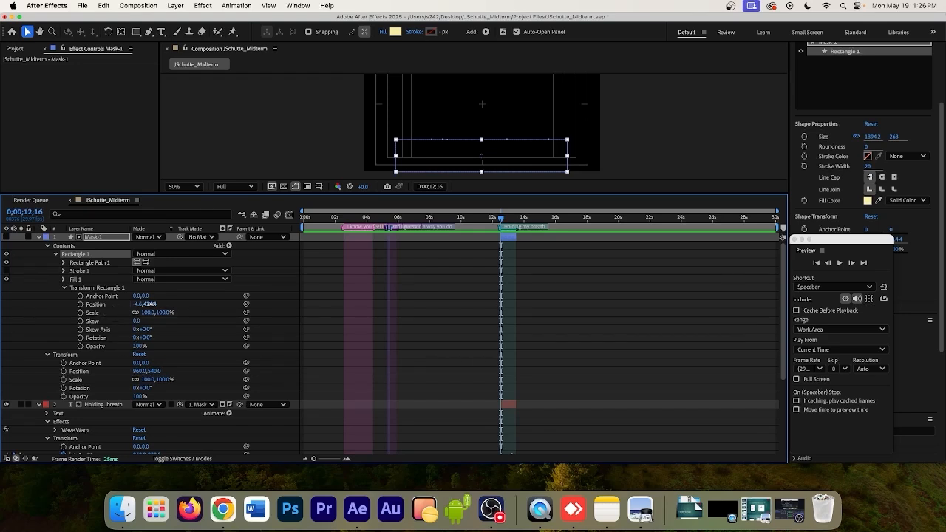
drag(149, 305, 129, 304)
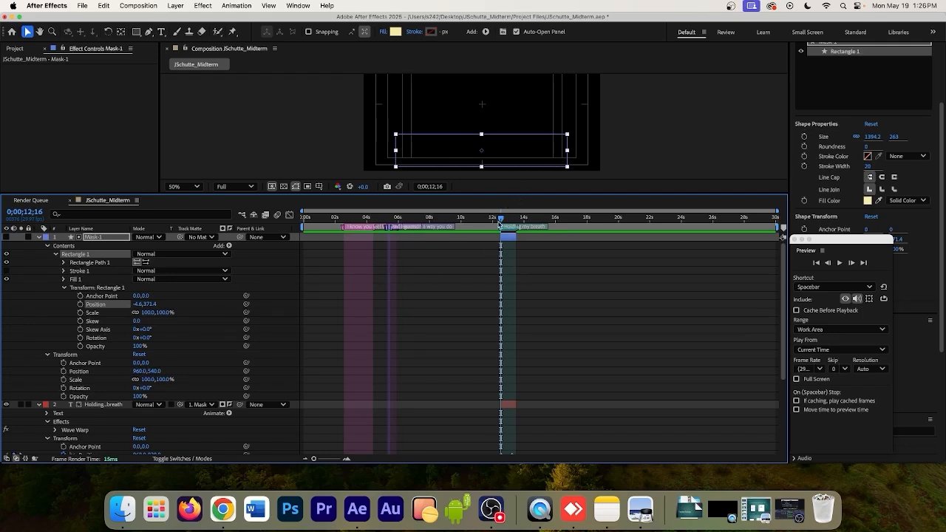
drag(499, 221, 504, 220)
drag(508, 221, 504, 219)
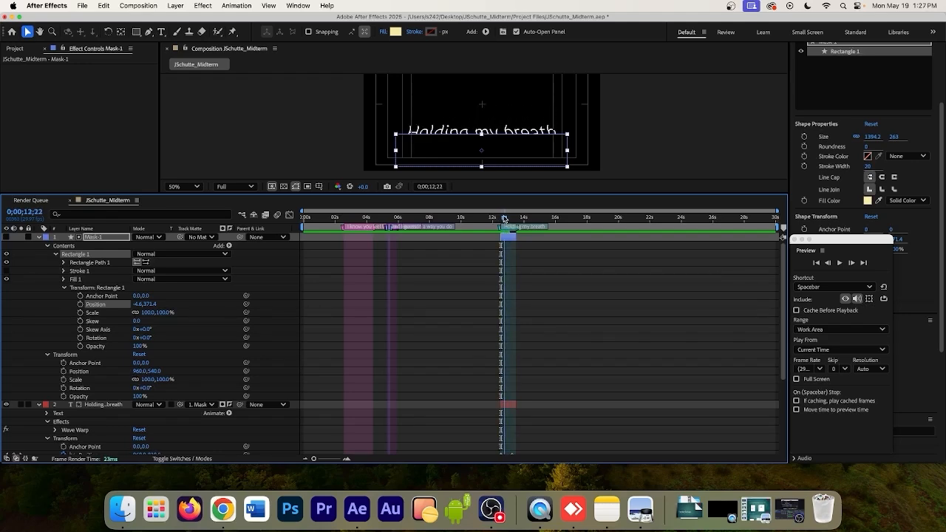
Apply a Gaussian Blur to the Mask-1 layer with Blurriness 58.6 and Repeat Edge Pixels turned off to soften the matte edge.
click(102, 237)
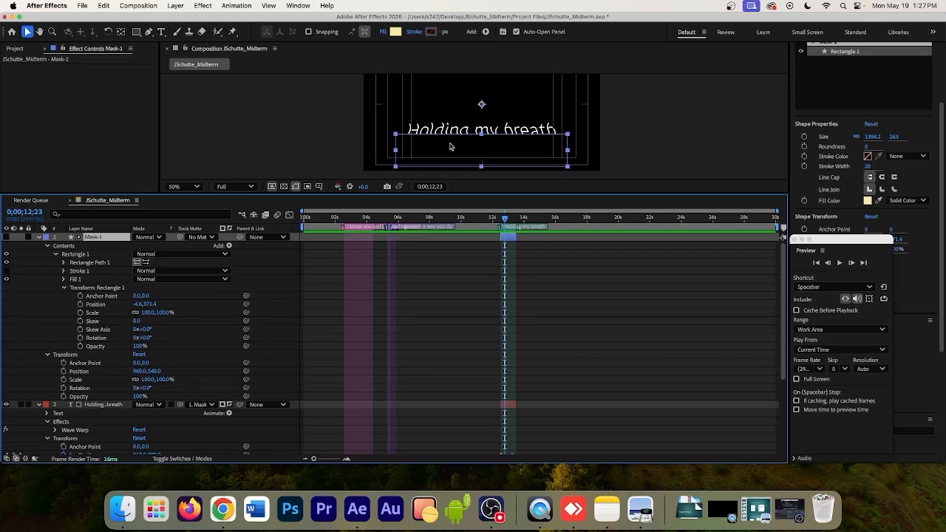
click(201, 6)
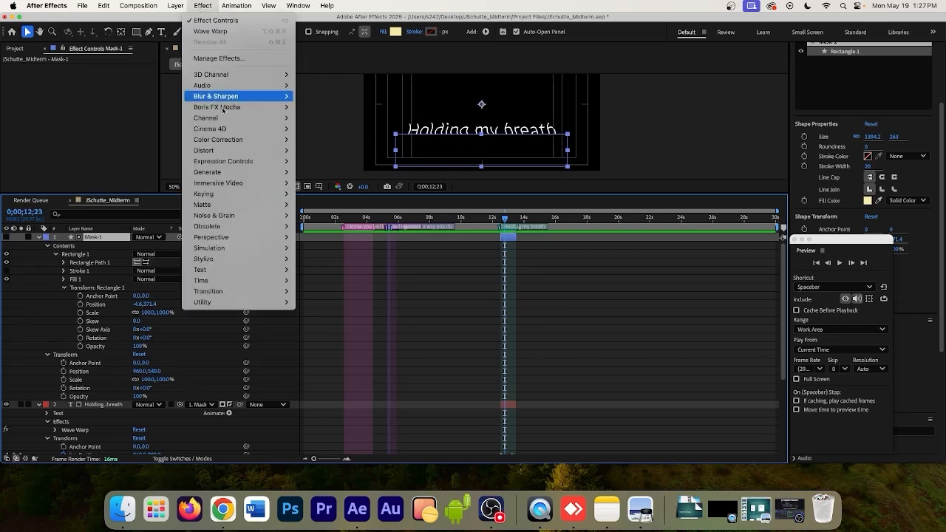
mouse_move(229, 131)
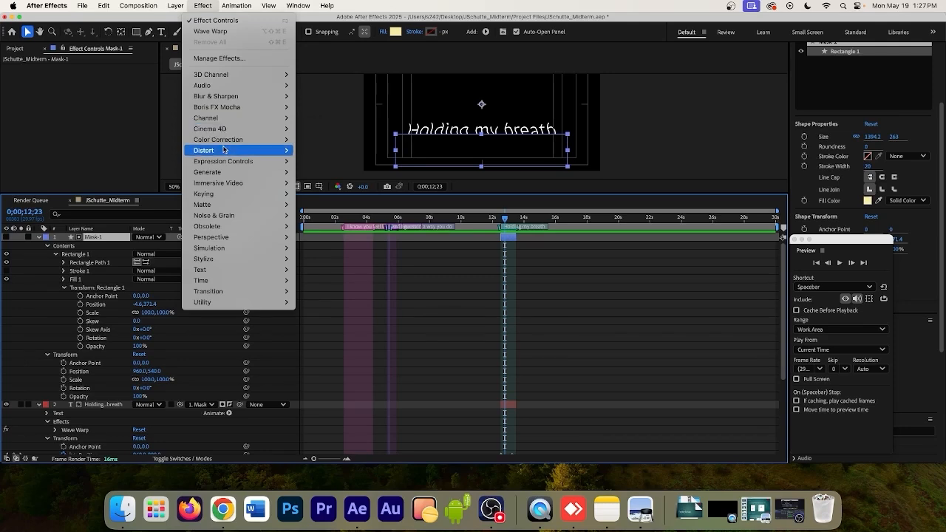
mouse_move(296, 98)
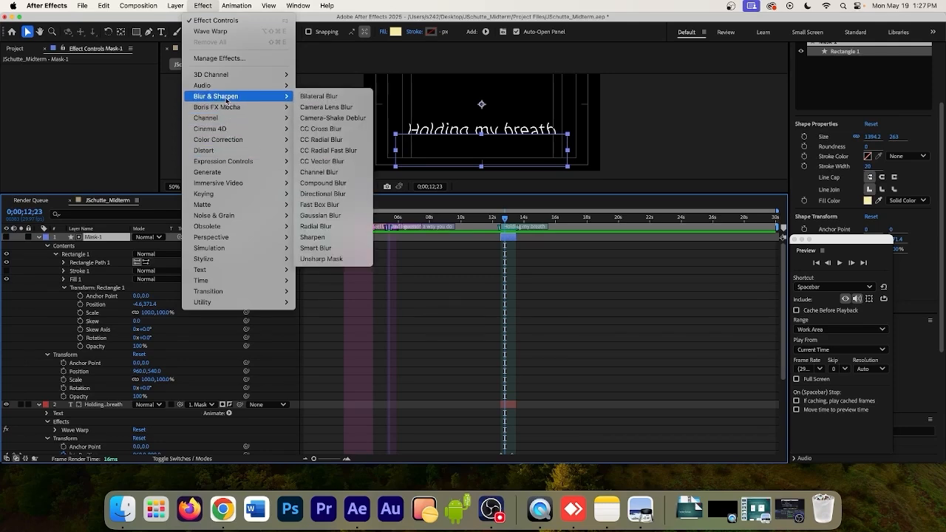
click(320, 215)
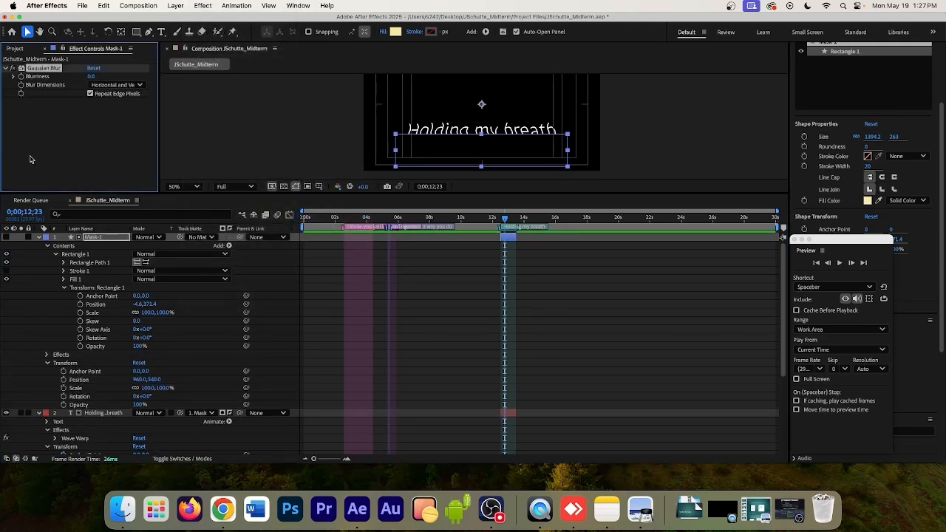
drag(91, 76, 152, 80)
scroll(471, 124, down, 2)
scroll(477, 111, up, 5)
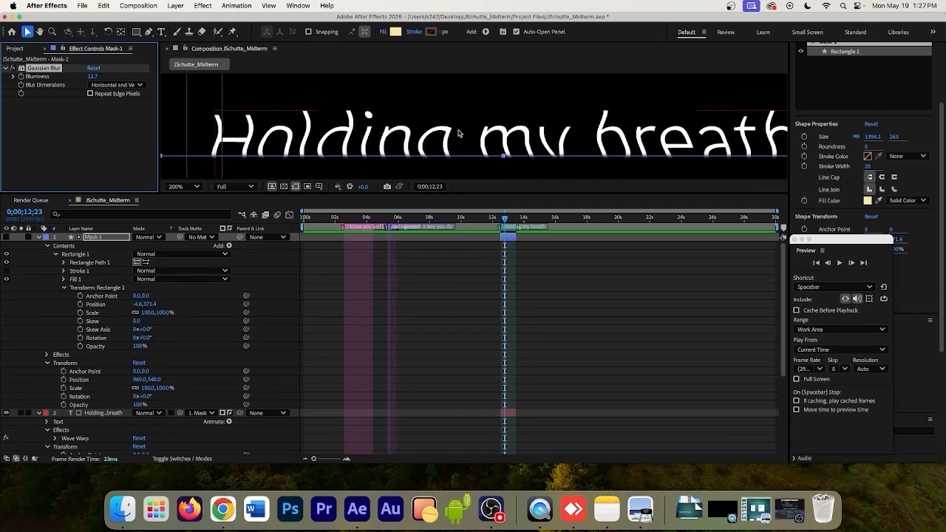
drag(92, 77, 310, 89)
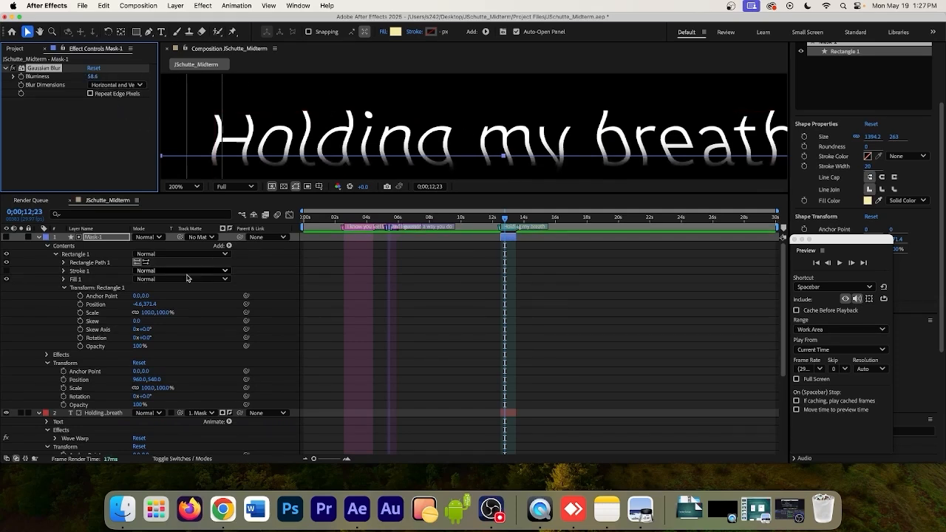
Review the softened matte edge at full-frame scale and check the start of the text reveal around 0;00;12;17.
click(94, 197)
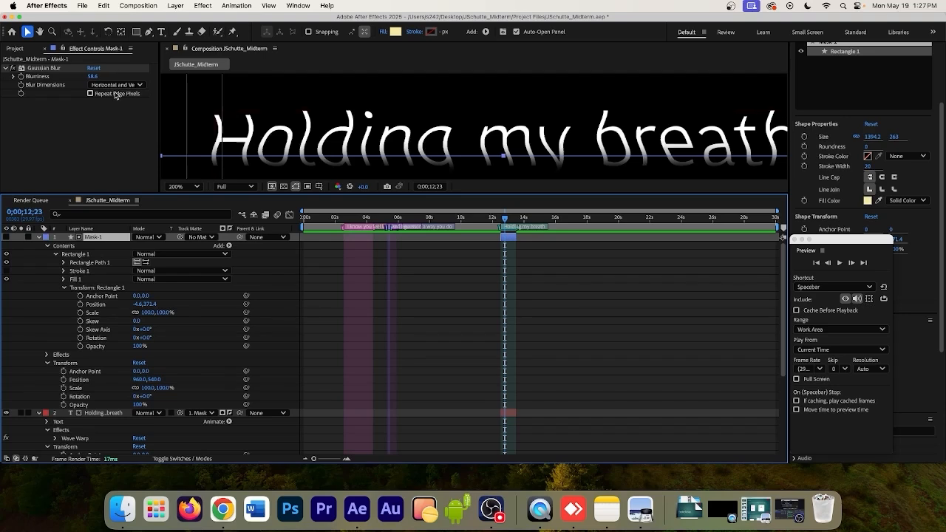
click(14, 48)
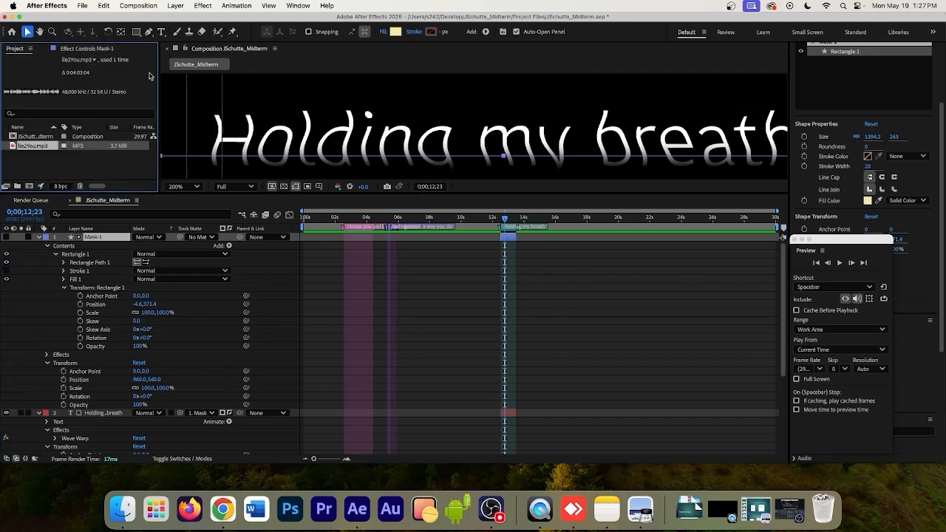
click(93, 49)
scroll(494, 111, down, 4)
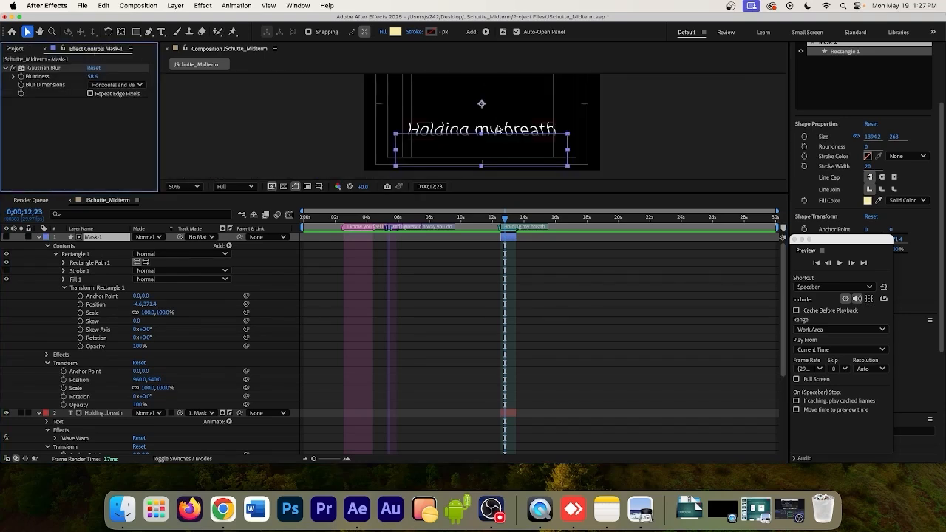
click(506, 218)
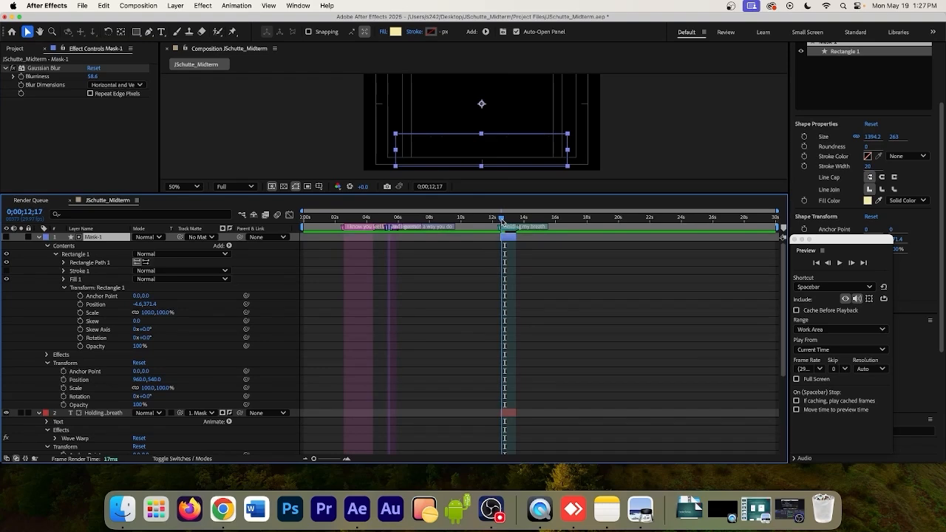
Play back the softened "Holding my breath" reveal starting from 0;00;12;17.
drag(506, 219, 501, 222)
click(839, 263)
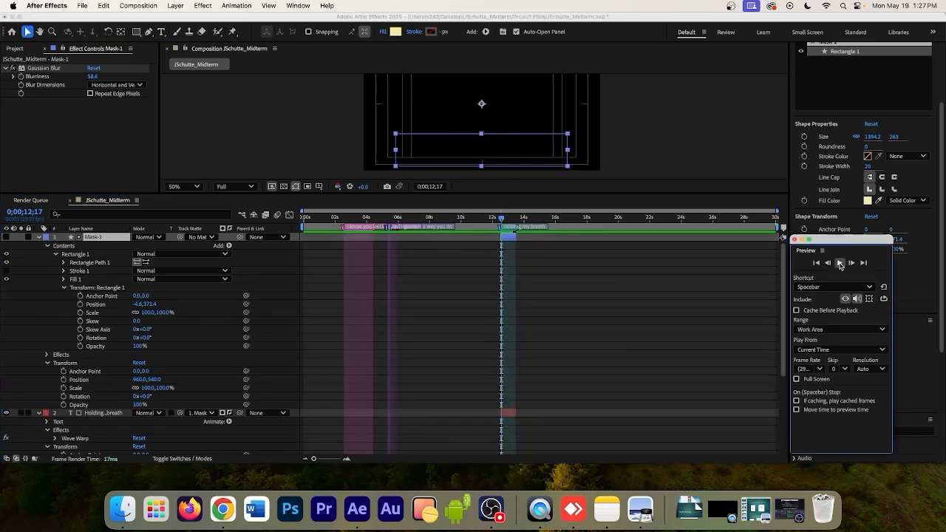
click(840, 263)
Narrow the timeline range to the frames around 0;00;12;17 and collapse all of the Mask-1 layer's properties.
drag(779, 211, 521, 216)
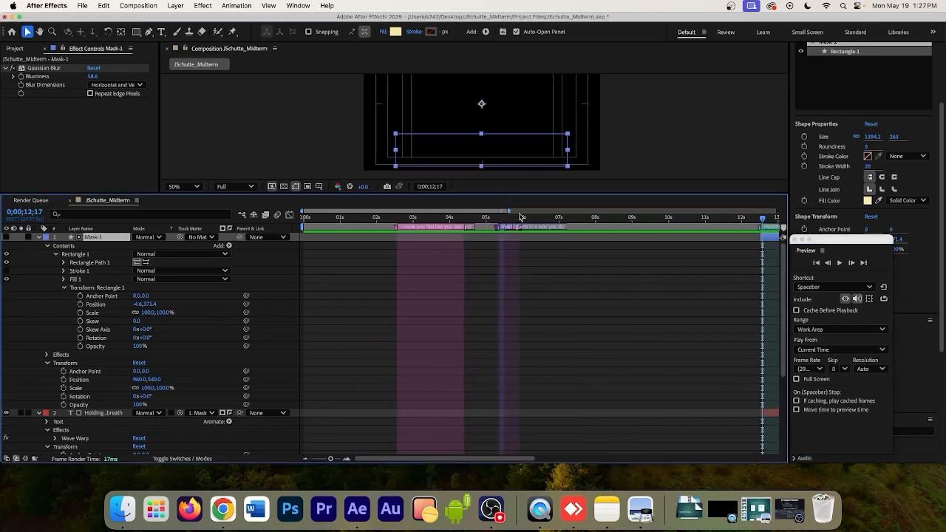
drag(302, 211, 483, 217)
click(63, 288)
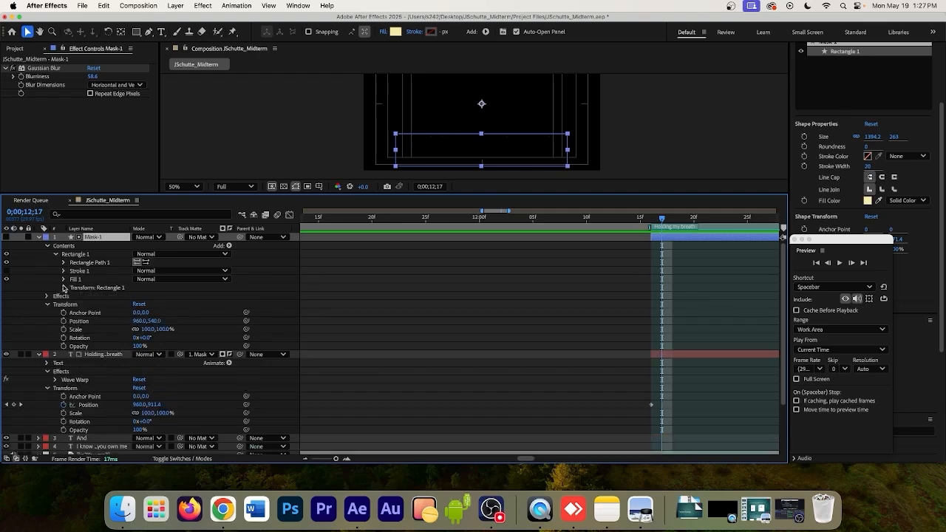
click(54, 254)
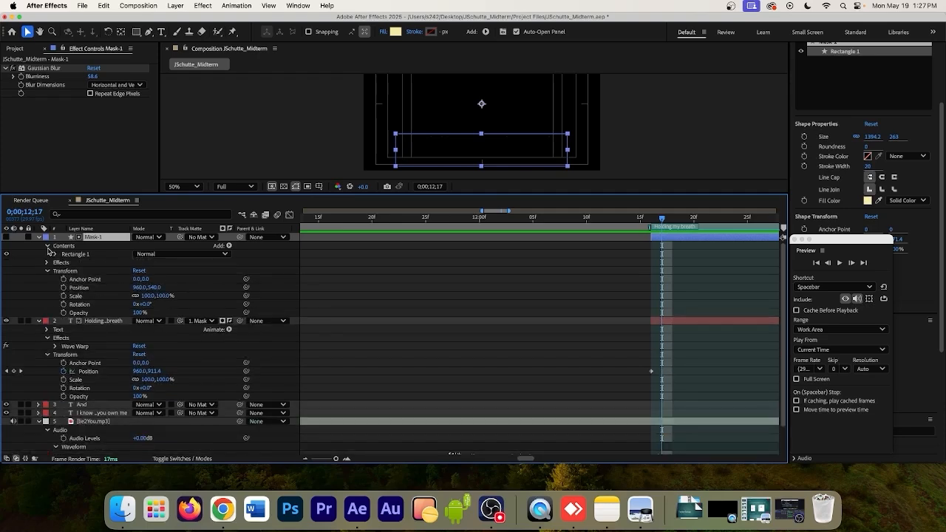
click(47, 247)
click(39, 238)
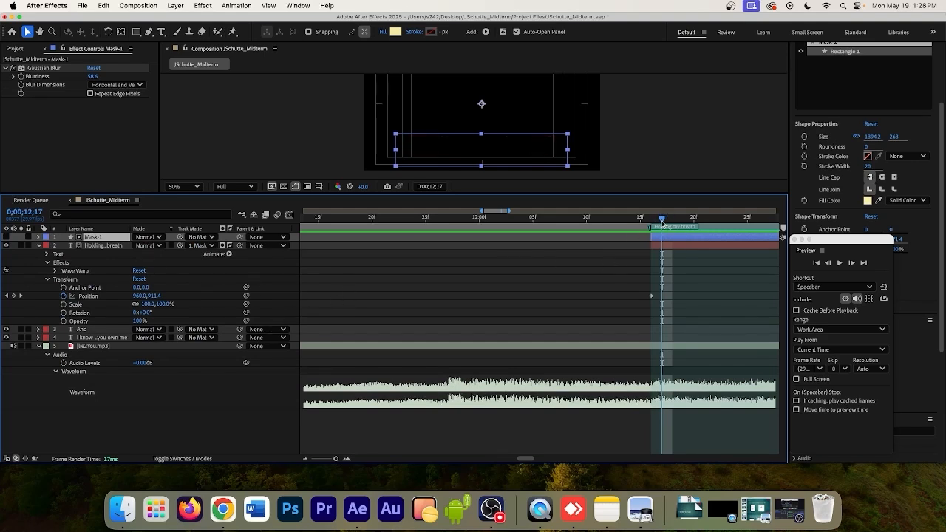
Add an Opacity text animator to the "Holding my breath" layer at 0;00;13;07 and expand its Range Selector.
drag(661, 223, 758, 284)
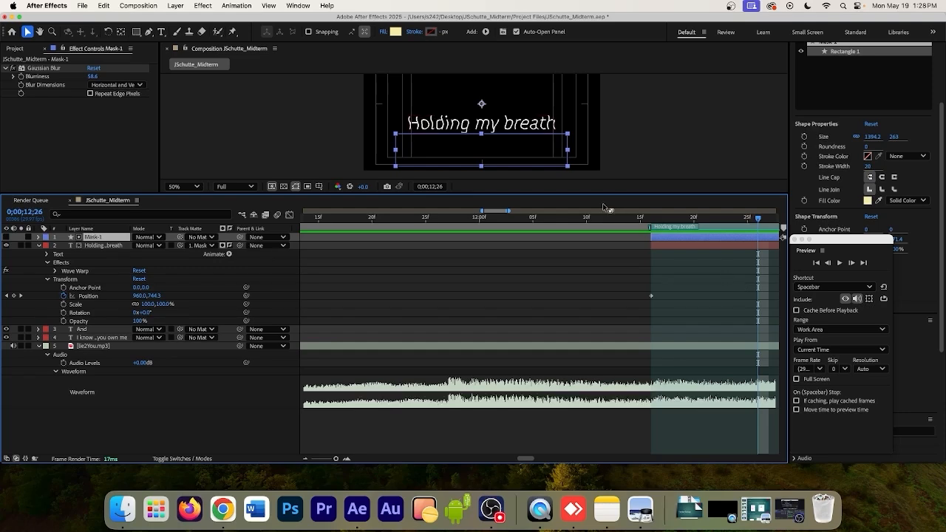
drag(509, 212, 546, 211)
drag(478, 220, 526, 231)
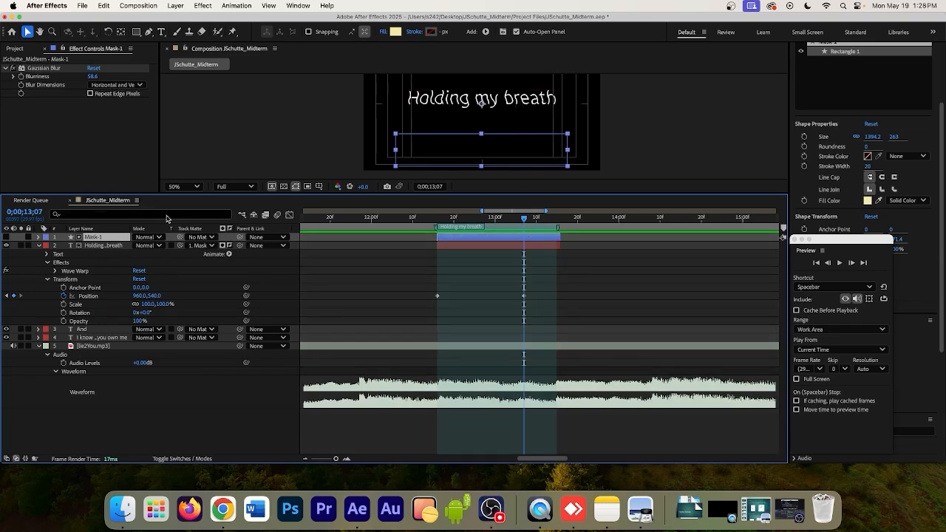
click(103, 246)
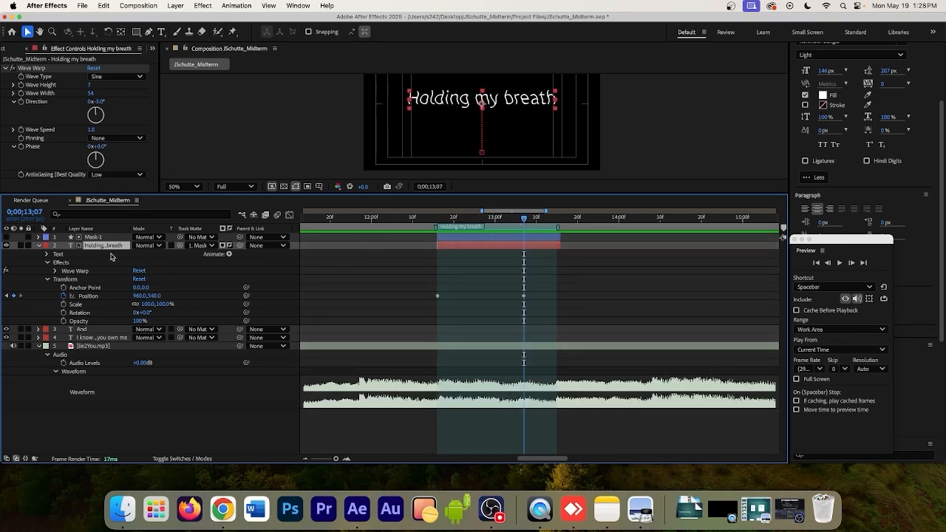
click(229, 254)
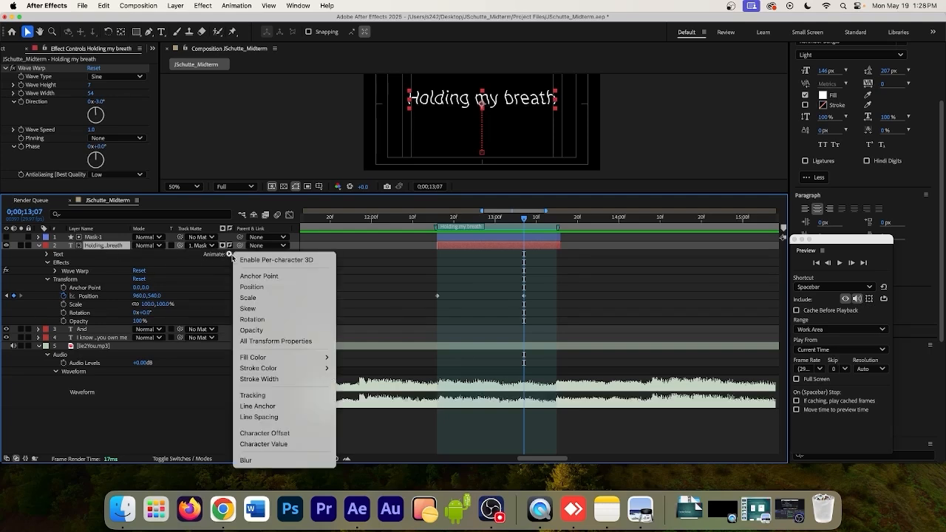
click(265, 333)
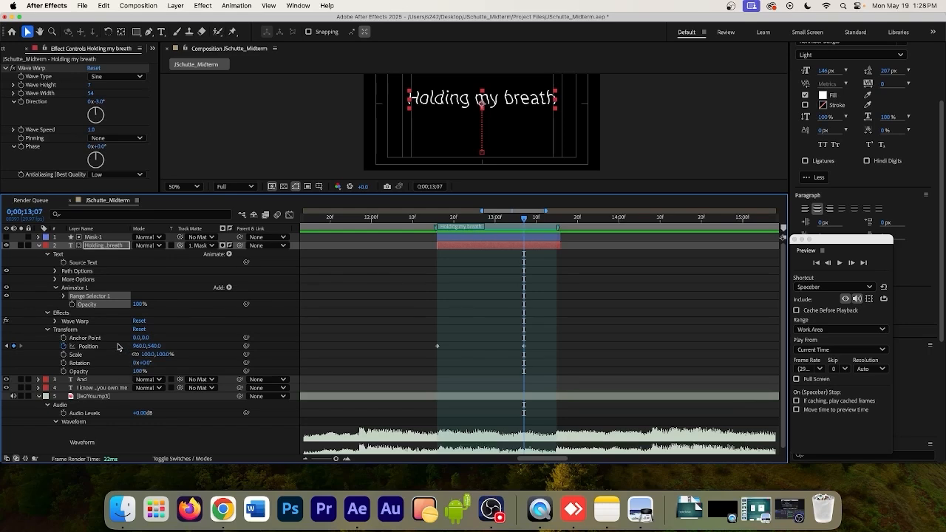
click(63, 297)
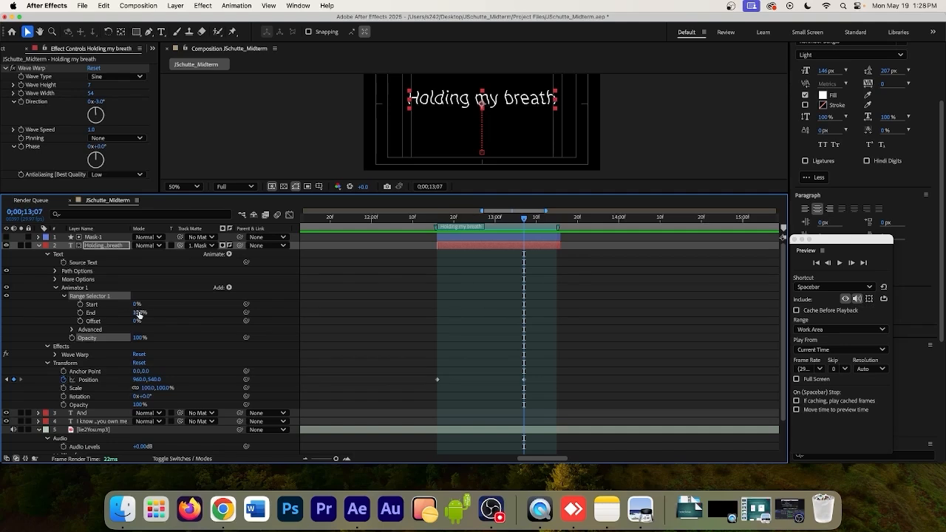
Set the range selector's End and the animator's Opacity to 0%, and start keyframing End at 0;00;13;07.
drag(139, 314, 169, 319)
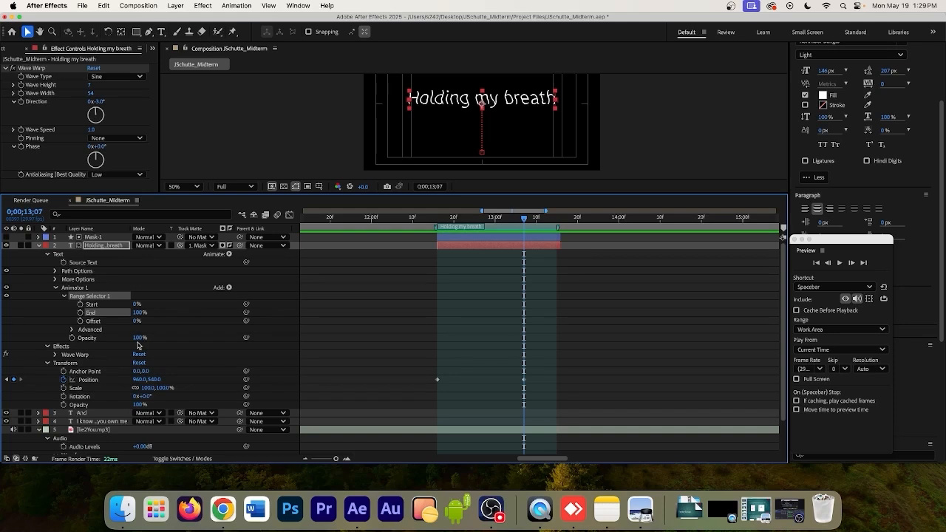
mouse_move(136, 338)
mouse_down()
mouse_move(57, 340)
mouse_move(130, 339)
mouse_up()
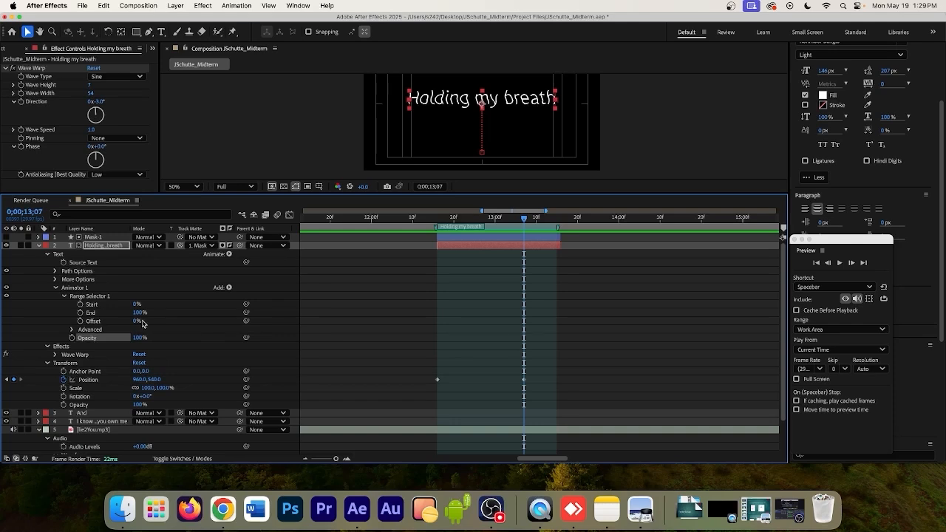
drag(138, 313, 88, 316)
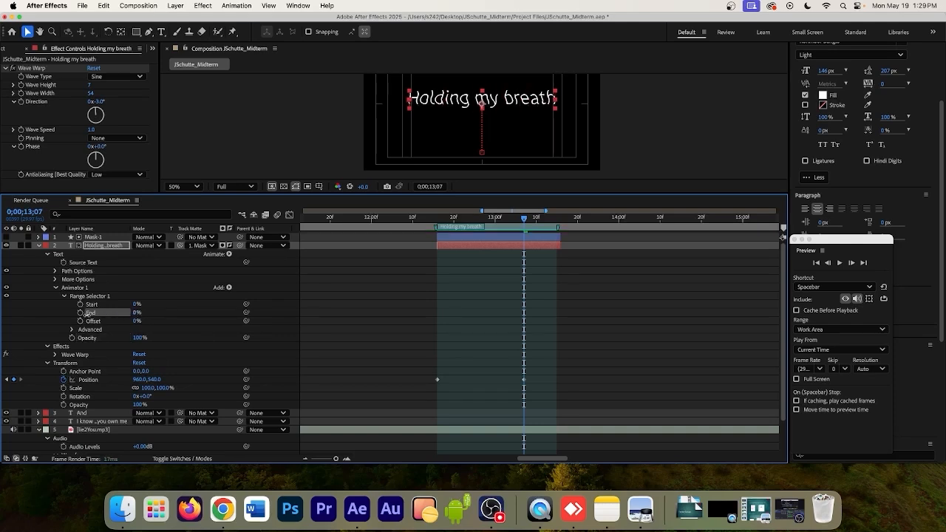
drag(138, 339, 70, 337)
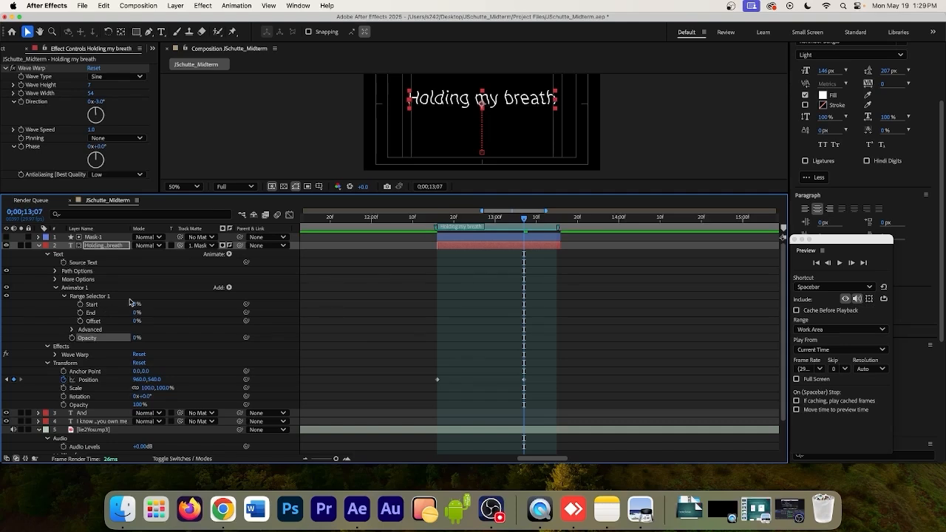
drag(136, 312, 95, 313)
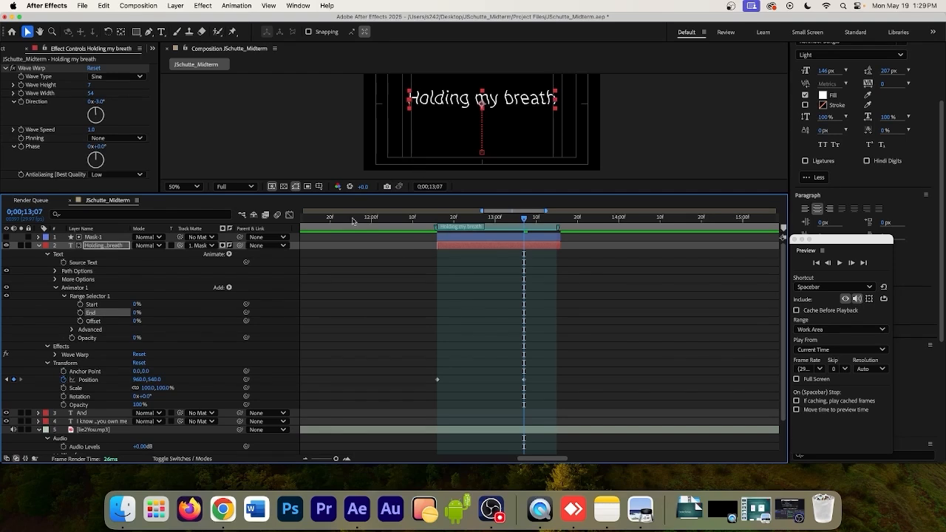
click(81, 313)
Check the vocal timing, move the End keyframe to 0;00;13;01, and set End to 60% at 0;00;13;07.
scroll(532, 354, down, 2)
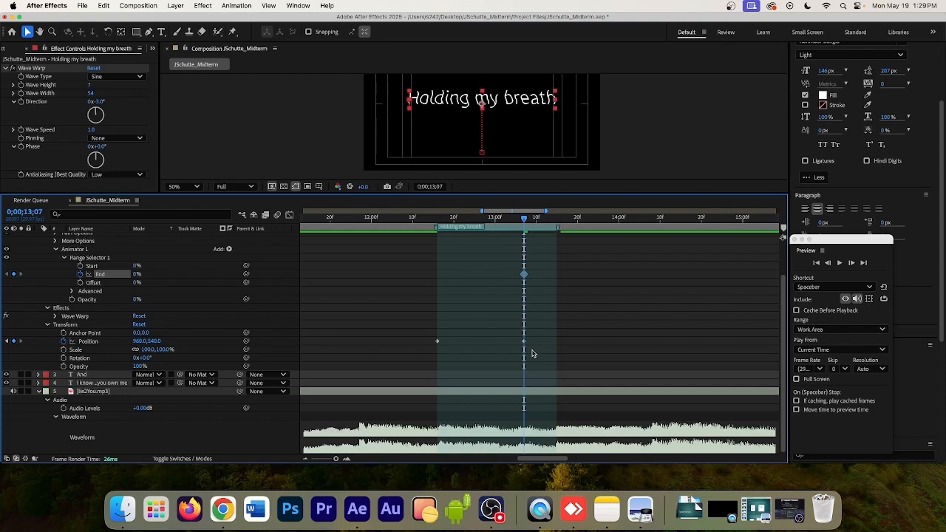
scroll(514, 277, up, 2)
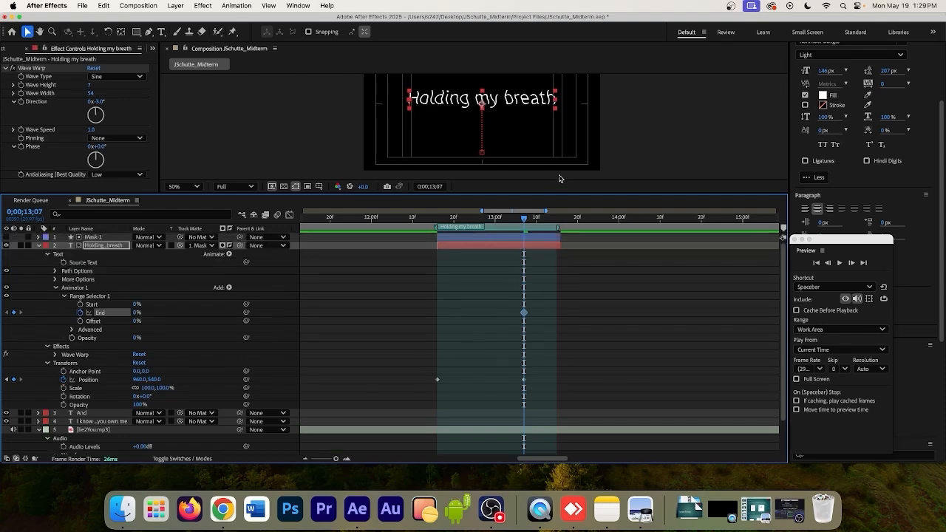
click(839, 263)
click(839, 264)
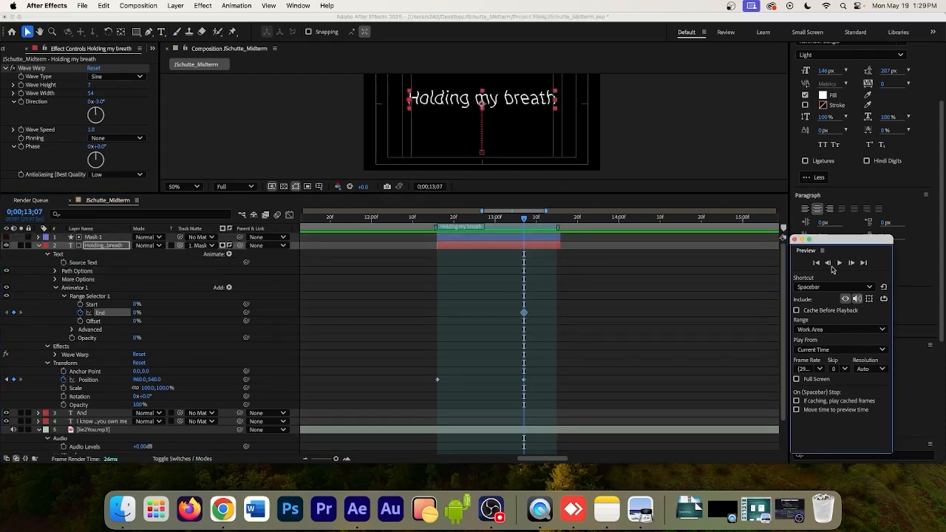
drag(524, 222, 502, 229)
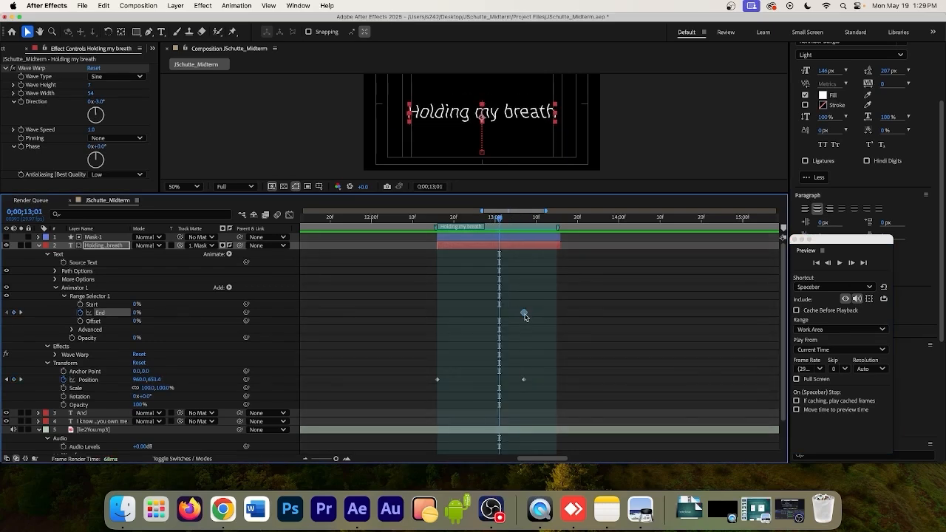
drag(524, 314, 501, 314)
drag(500, 220, 524, 225)
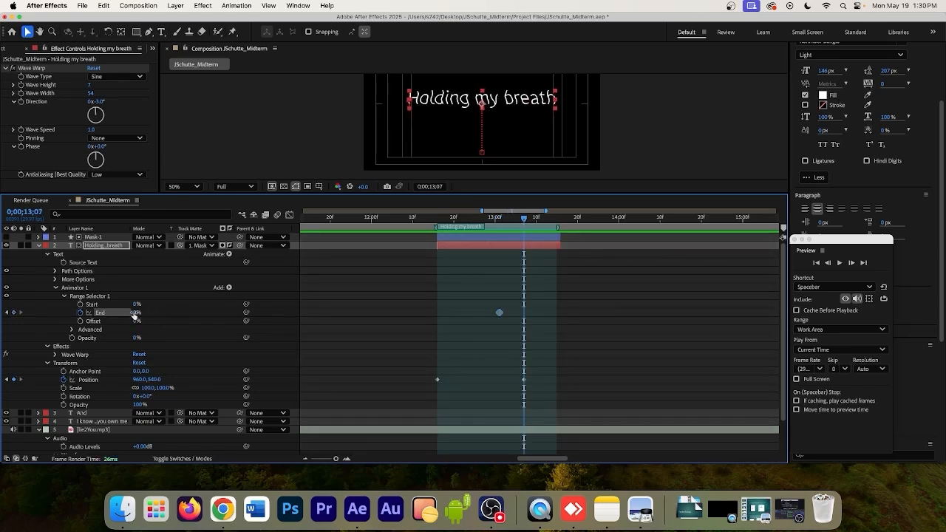
drag(137, 312, 167, 316)
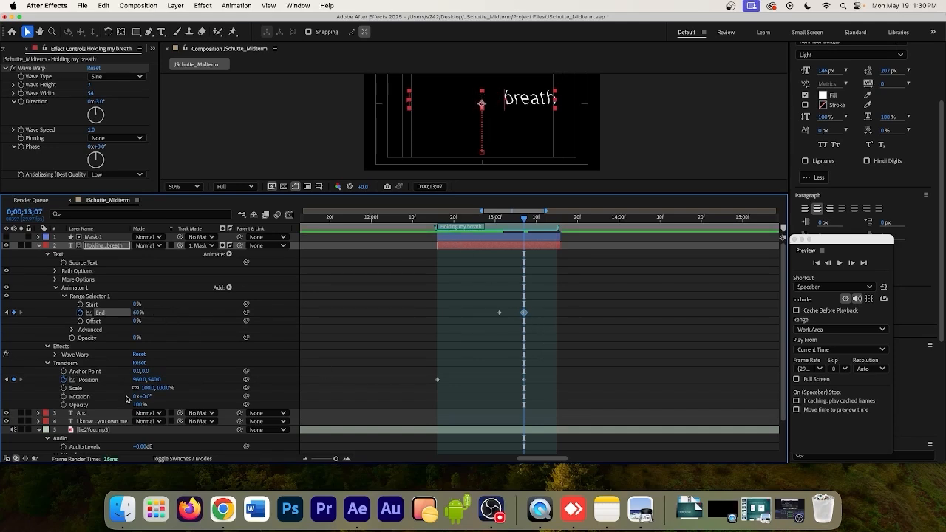
Move the 960, 540 Position keyframe two frames earlier, and keyframe Position to 582, 540 at 0;00;13;07 to center "breath".
click(89, 380)
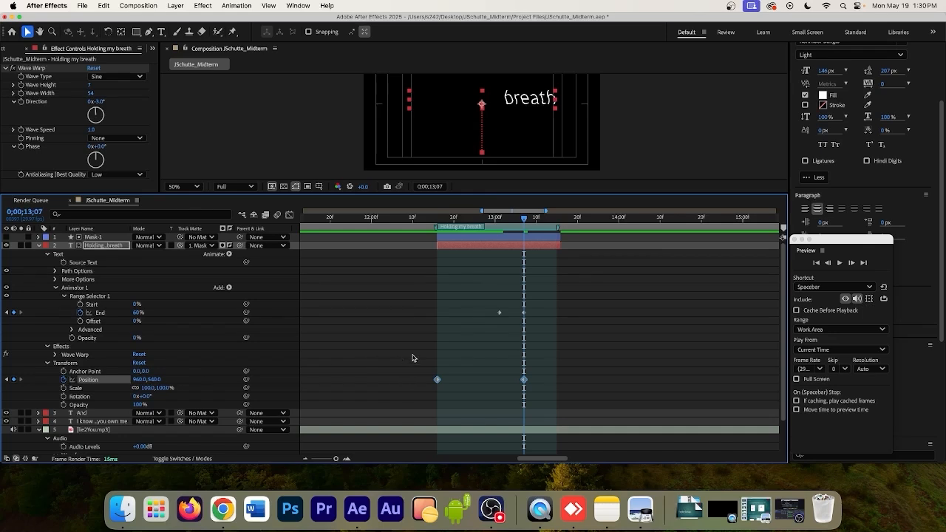
click(523, 380)
mouse_move(520, 384)
mouse_down()
mouse_move(498, 384)
mouse_move(515, 384)
mouse_up()
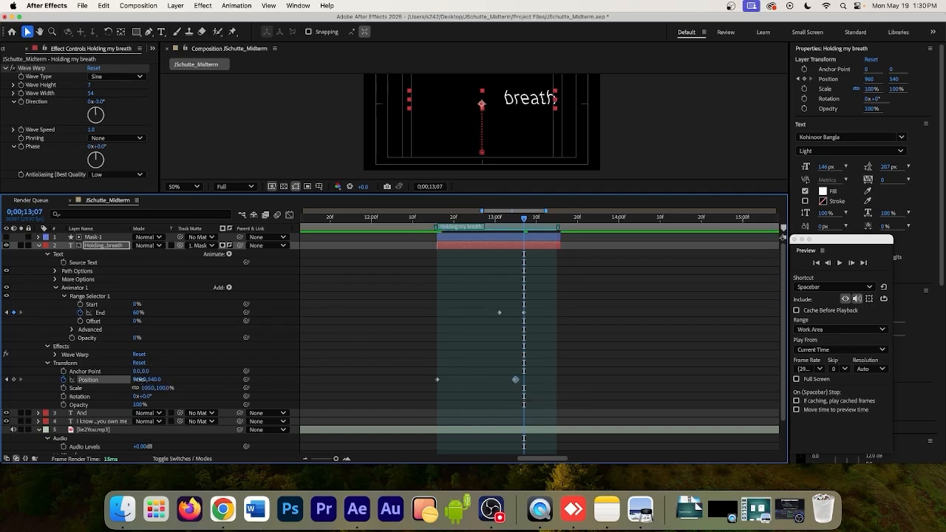
drag(139, 379, 20, 380)
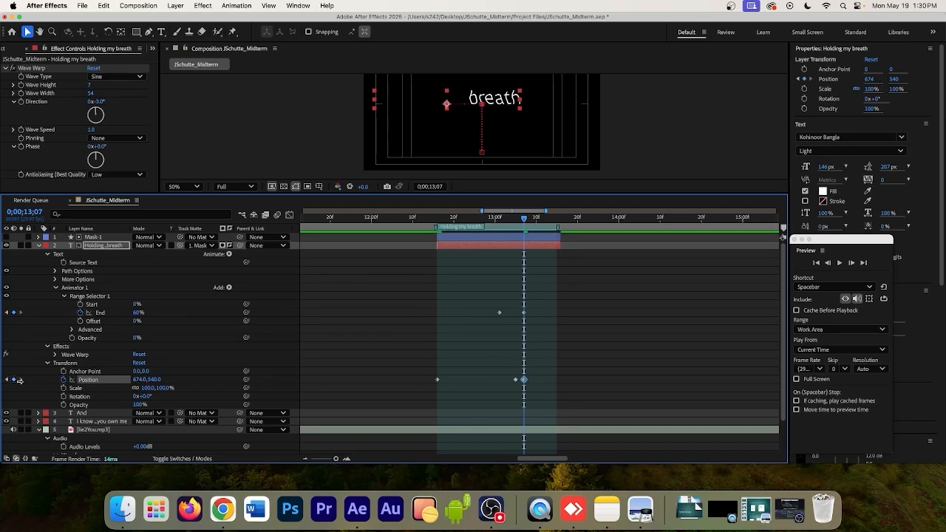
drag(137, 380, 93, 383)
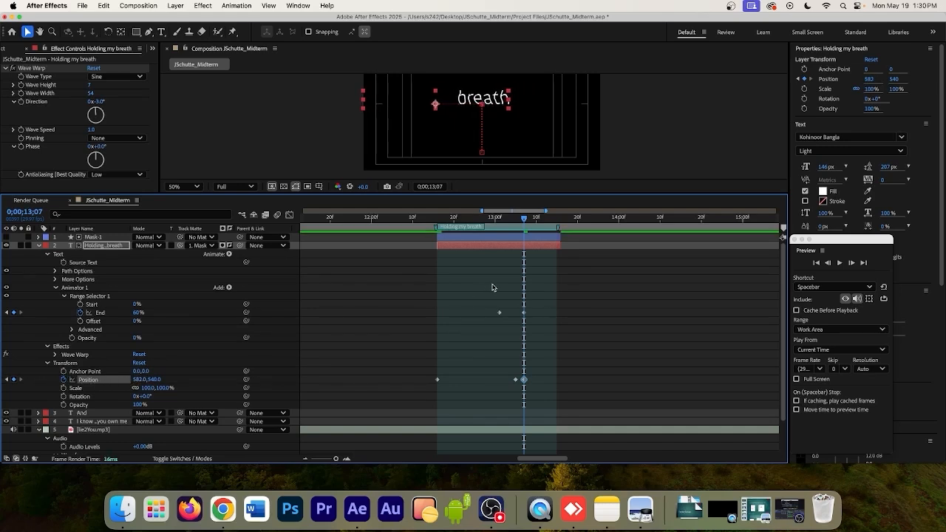
Play the animation from 0;00;13;07 and shift the 60% End keyframe and last two Position keyframes two frames later.
mouse_move(526, 221)
mouse_down()
mouse_move(438, 222)
mouse_move(524, 227)
mouse_up()
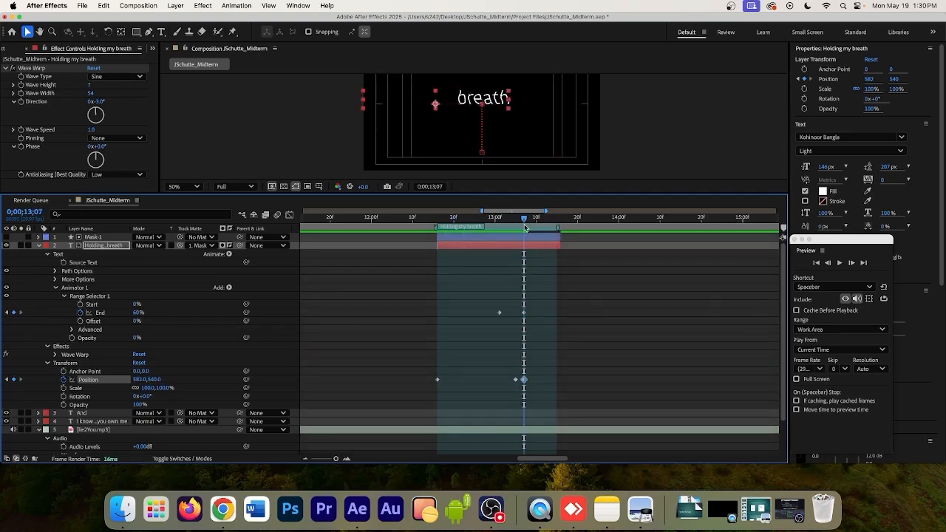
scroll(575, 381, down, 3)
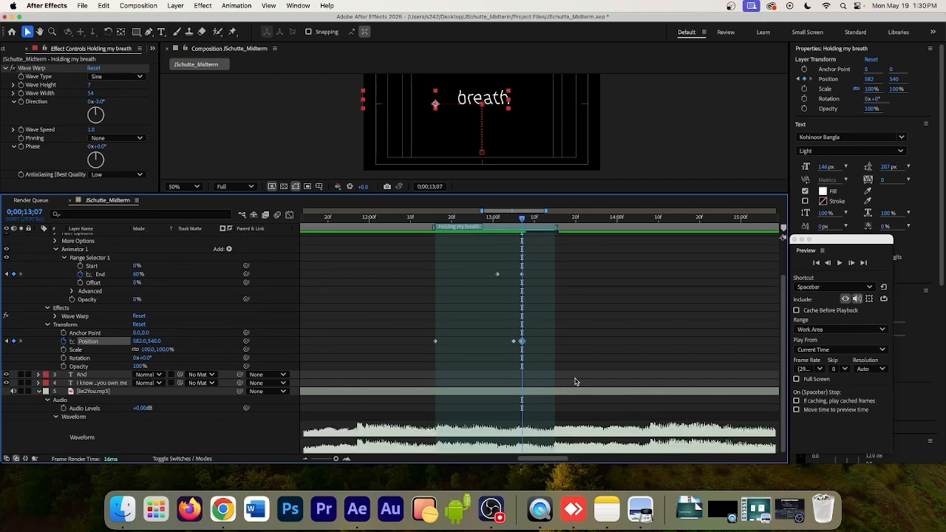
drag(532, 270, 510, 357)
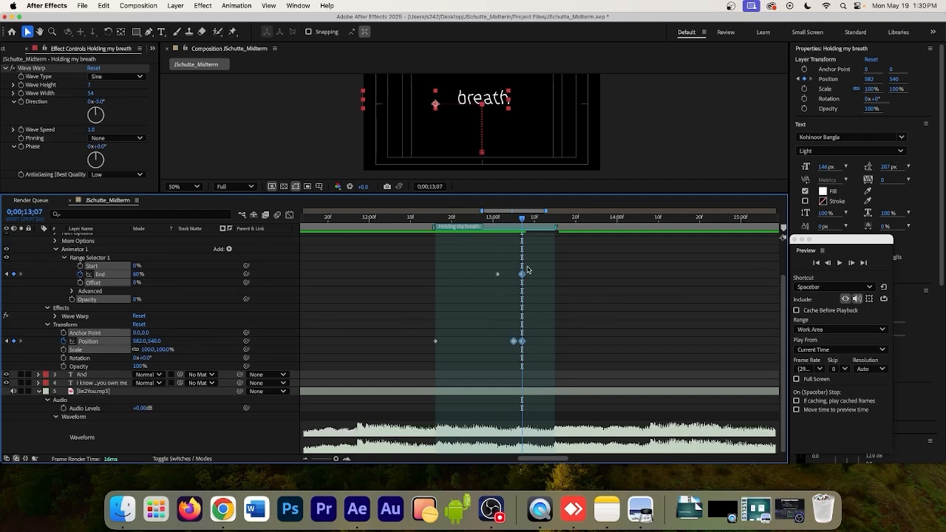
drag(529, 268, 513, 366)
click(839, 263)
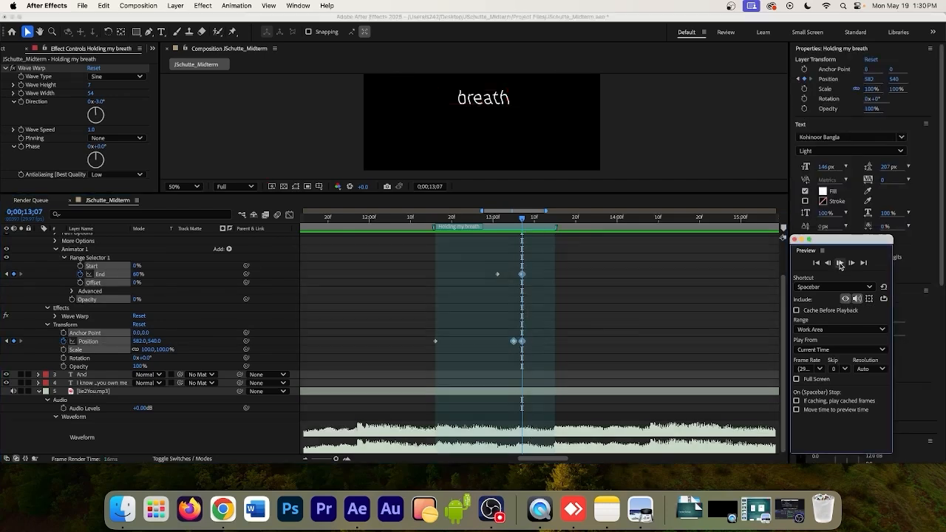
click(840, 263)
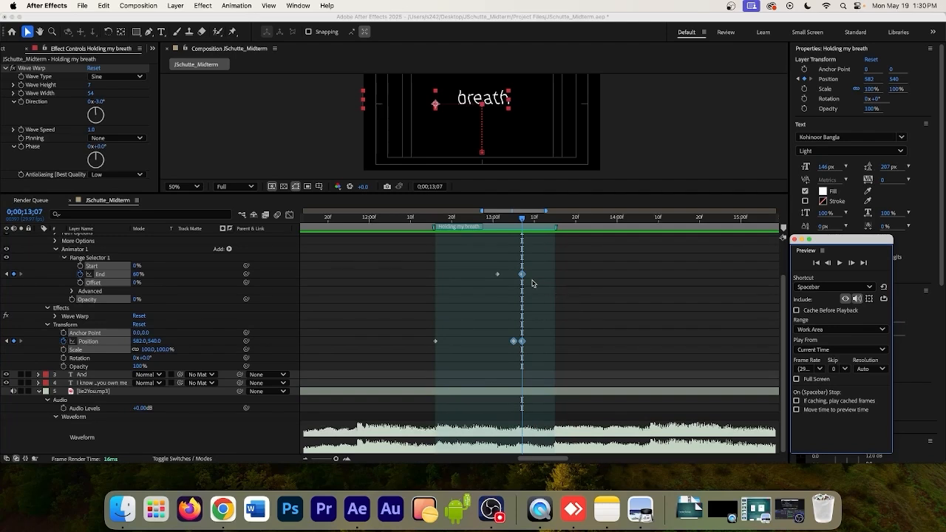
drag(507, 267, 533, 344)
click(524, 328)
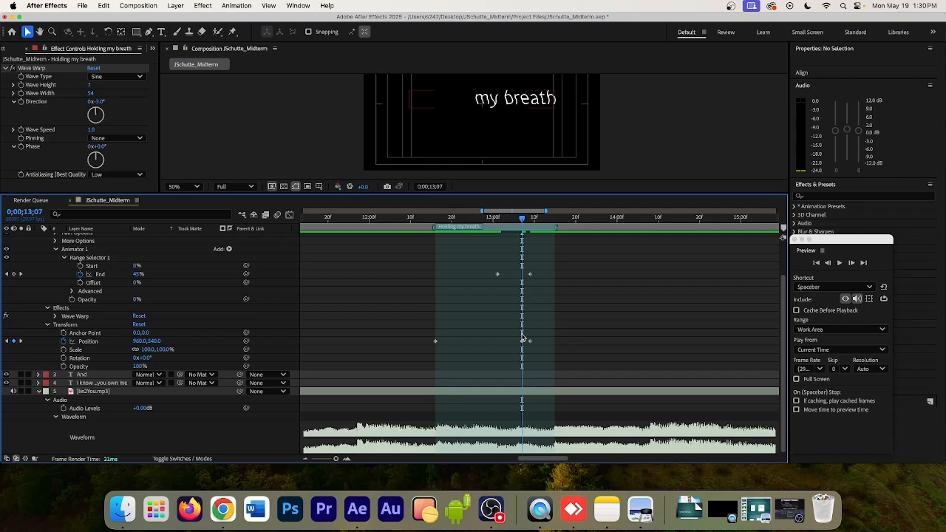
Move the 60% End keyframe to one frame before 0;00;13;07 and return to the lyric's start at 0;00;12;16.
double_click(530, 274)
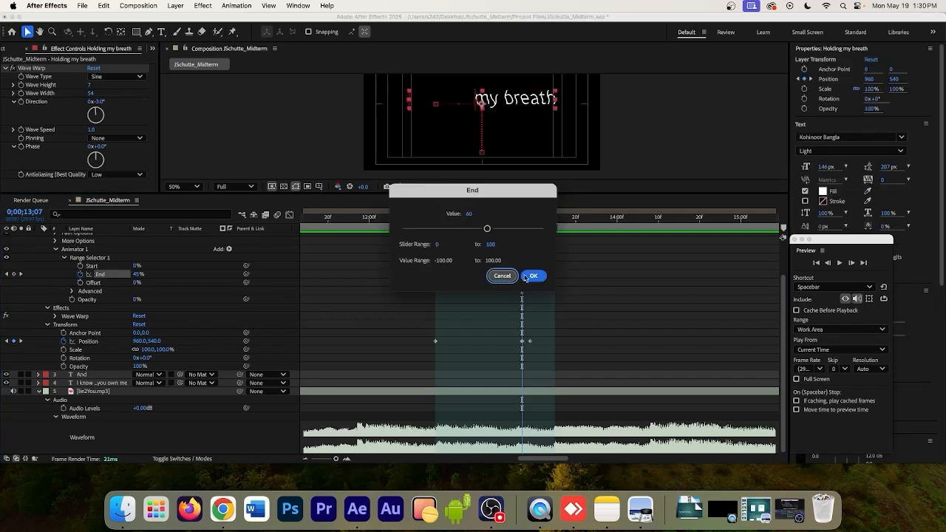
click(532, 276)
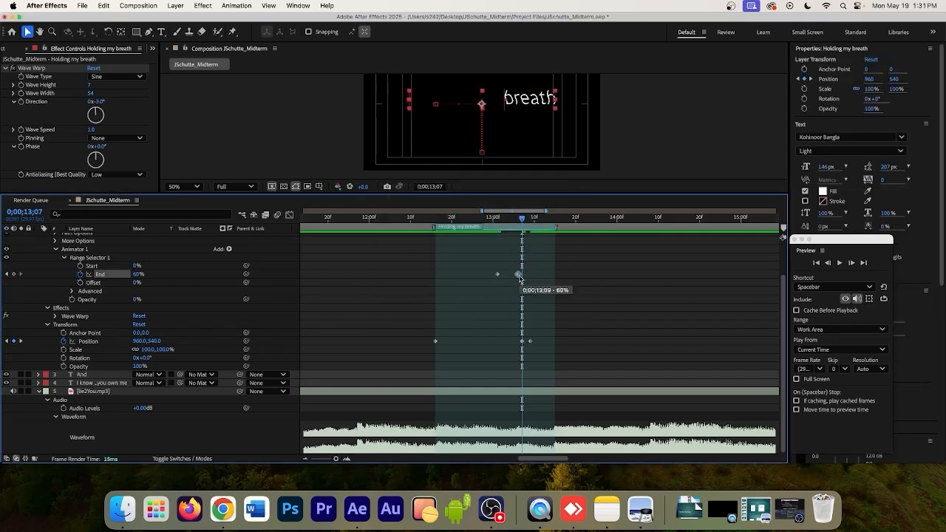
drag(522, 220, 435, 223)
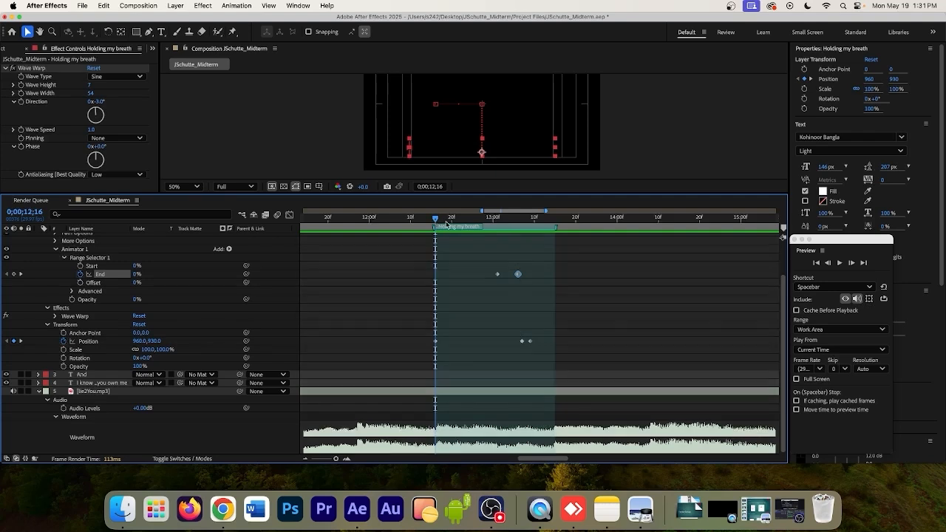
Preview the lyric, then move the 960, 540 Position keyframe and the 60% End keyframe earlier to align at 0;00;13;05.
click(839, 263)
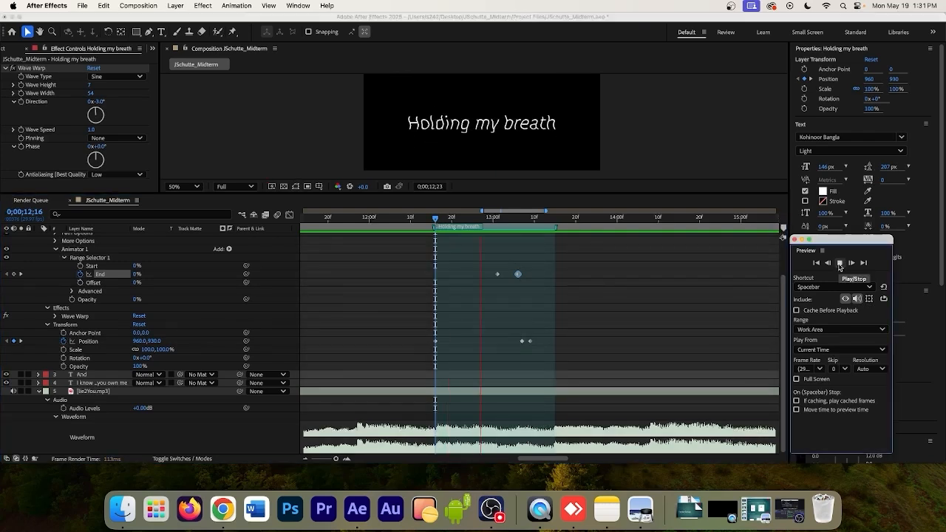
click(839, 263)
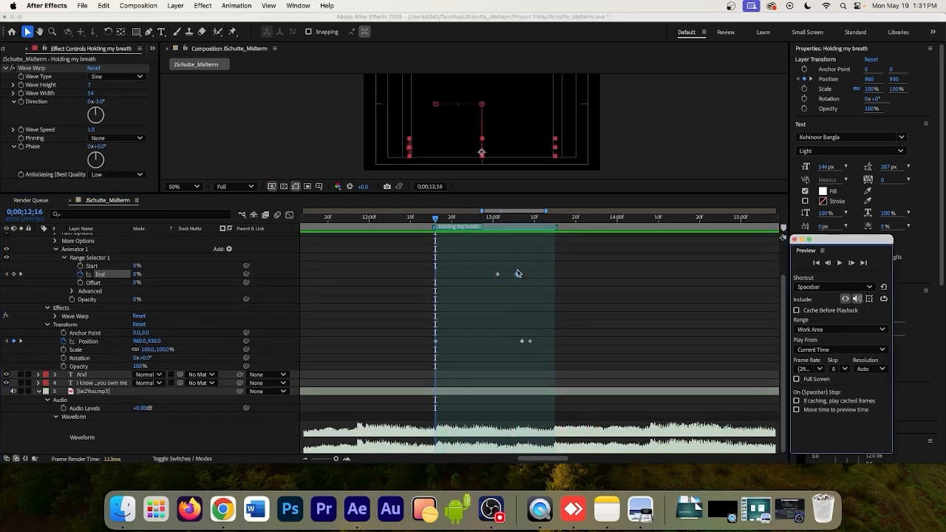
drag(521, 342, 516, 345)
drag(518, 274, 514, 277)
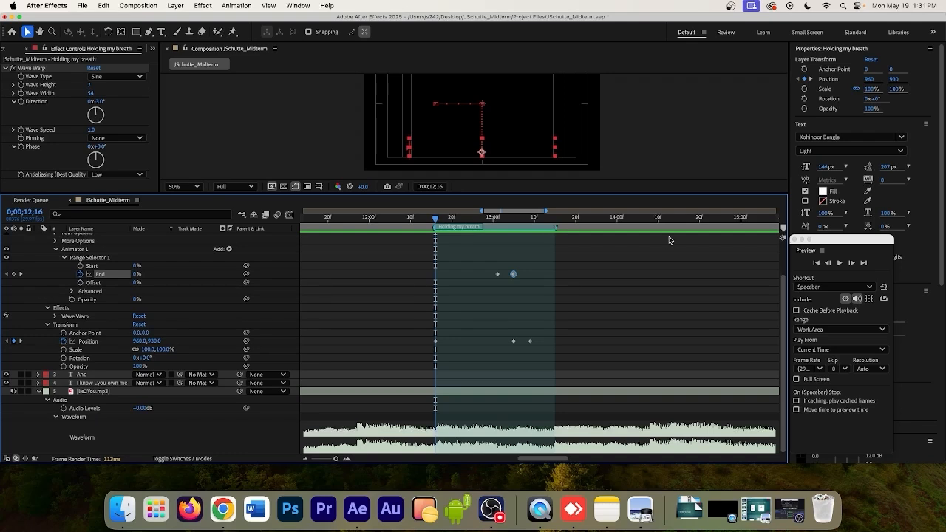
Apply Easy Ease to the last two Position keyframes of "Holding my breath" and preview the lyric from 0;00;12;15.
drag(489, 263, 538, 343)
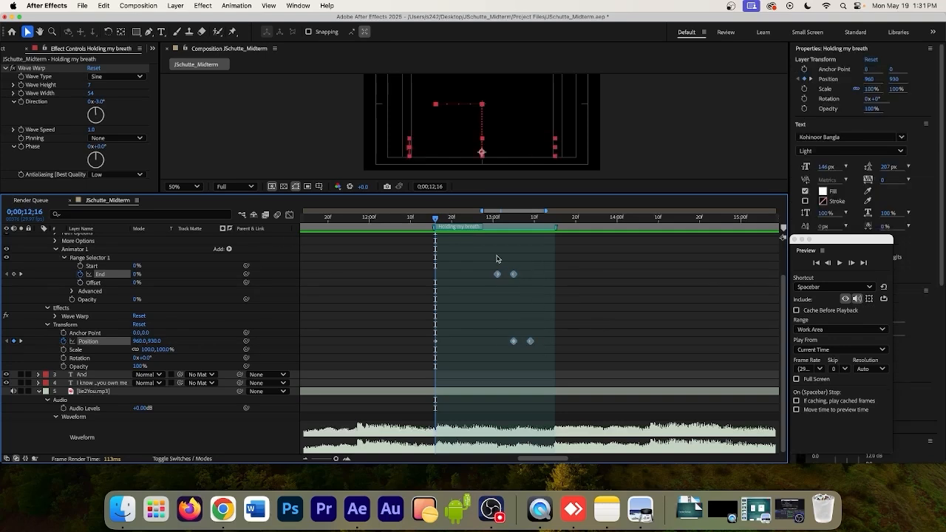
drag(434, 219, 485, 237)
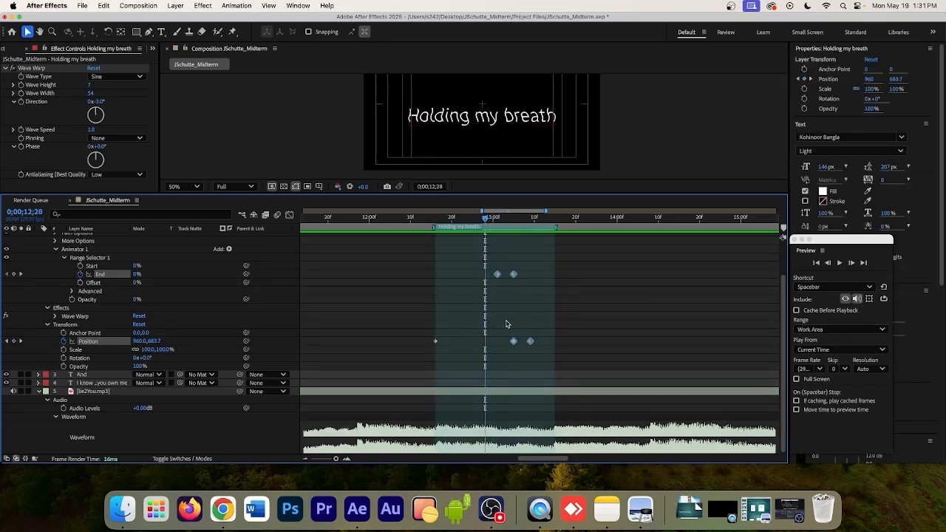
mouse_move(432, 327)
mouse_down()
mouse_move(515, 344)
mouse_move(548, 363)
mouse_up()
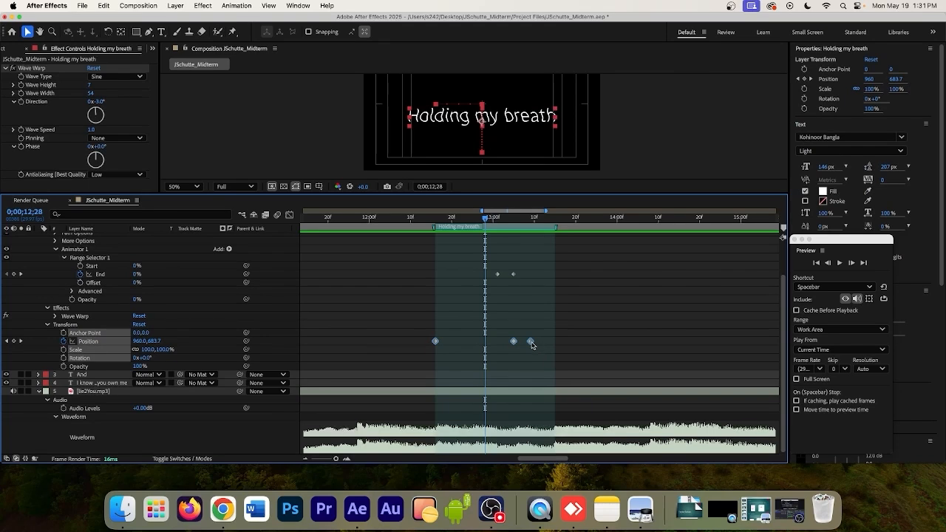
right_click(530, 342)
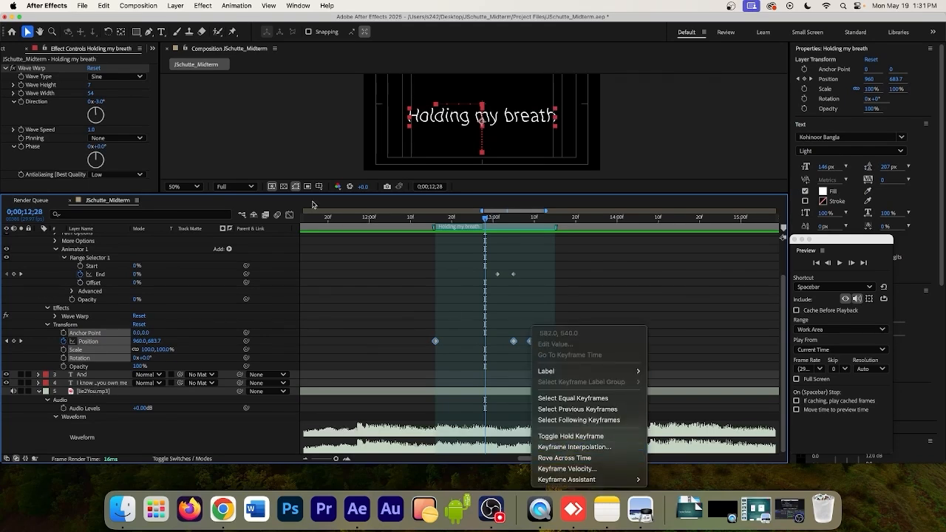
click(445, 357)
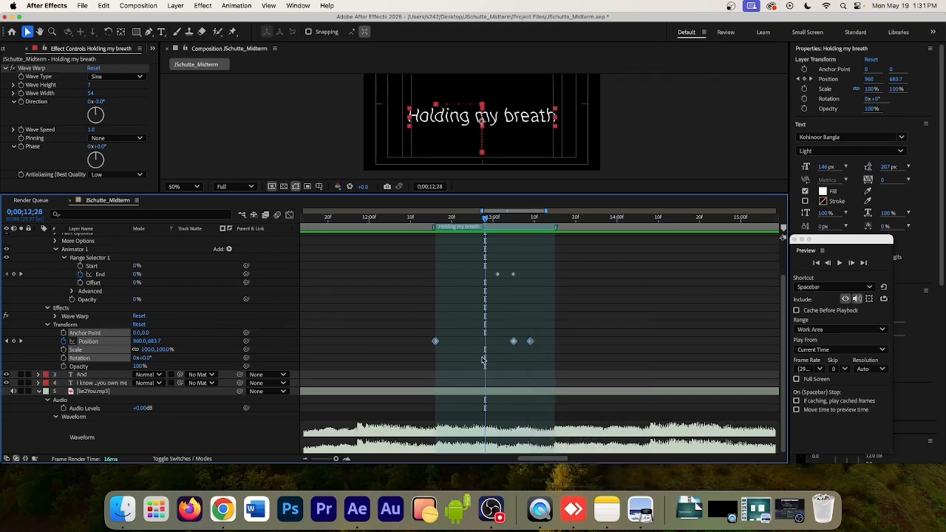
drag(540, 335, 513, 347)
right_click(530, 342)
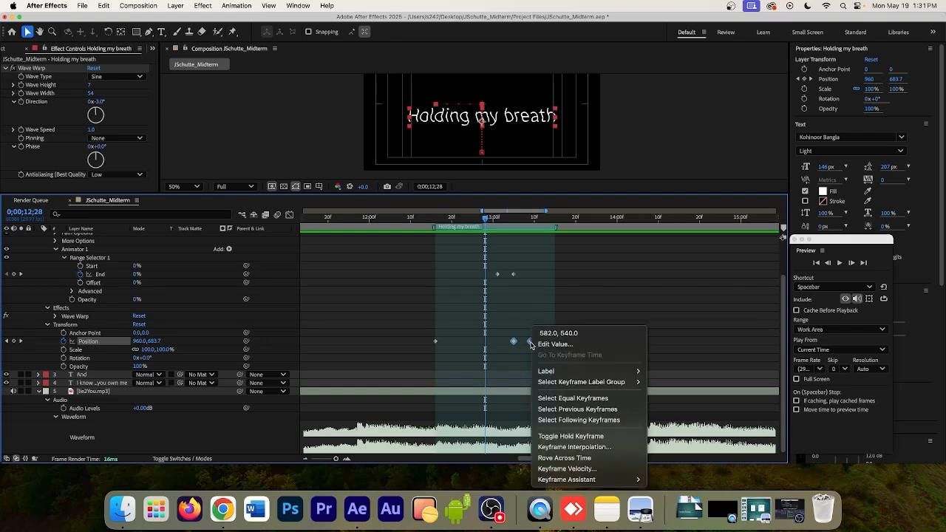
mouse_move(593, 481)
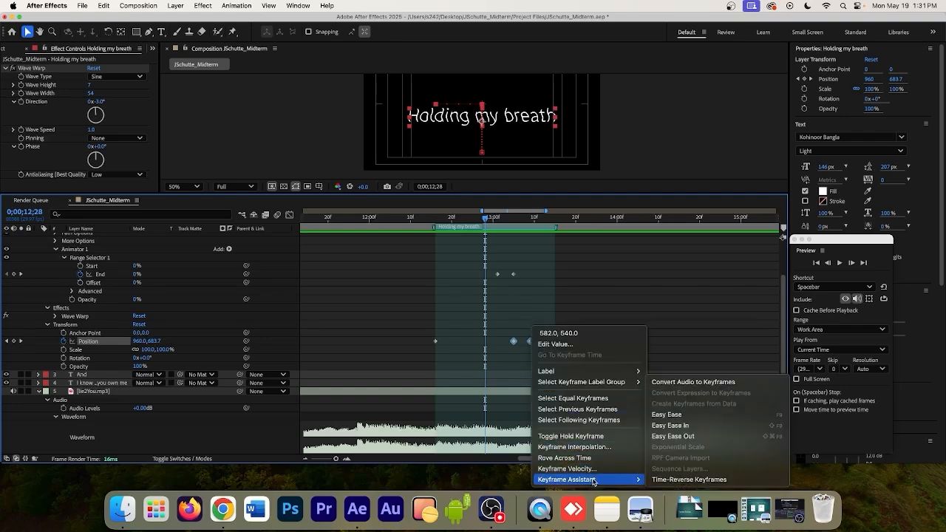
click(689, 416)
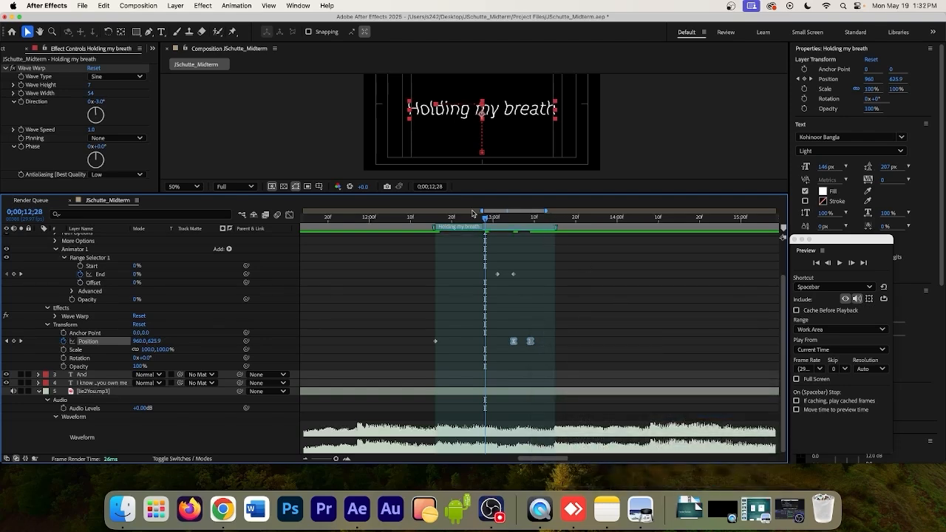
drag(486, 220, 432, 225)
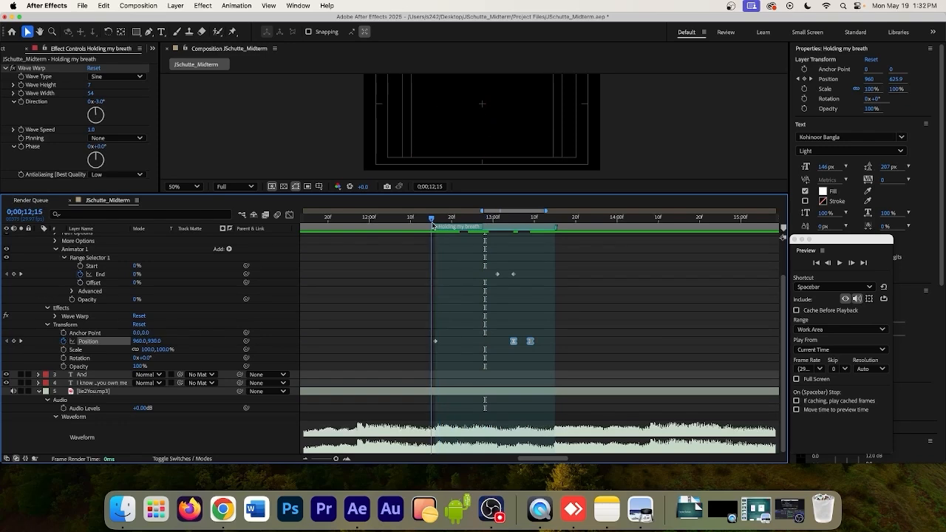
click(840, 263)
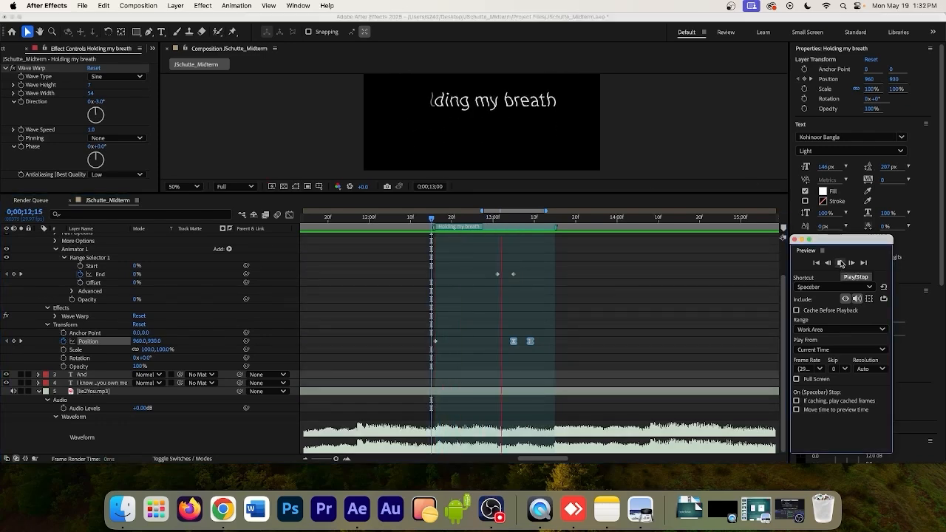
key(space)
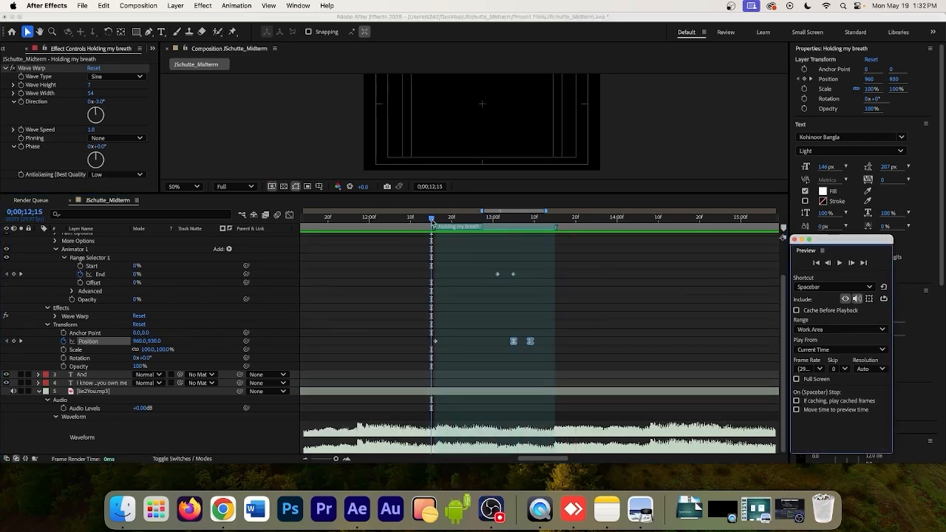
Reshape the Position speed graph so the sideways move peaks just before the keyframe at 0;00;13;09, and preview from 0;00;12;16.
drag(432, 226, 529, 234)
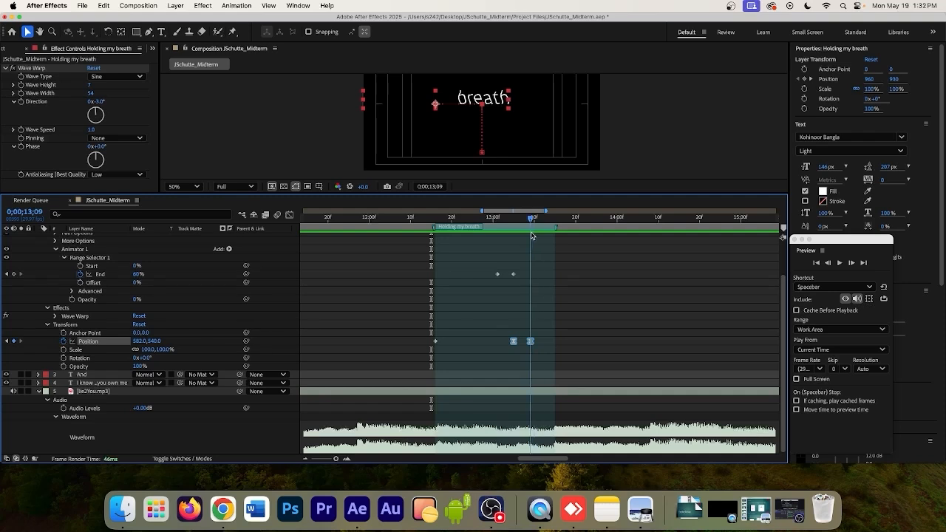
click(542, 338)
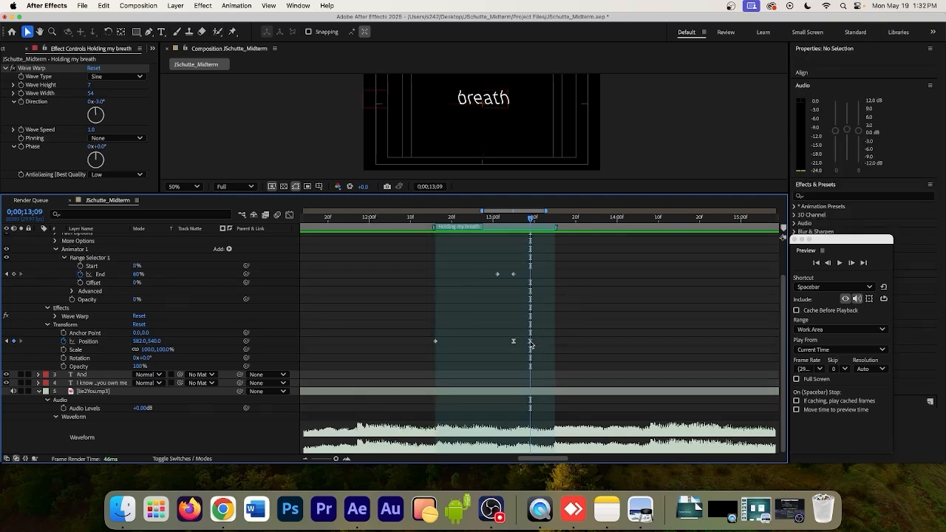
click(531, 341)
click(288, 216)
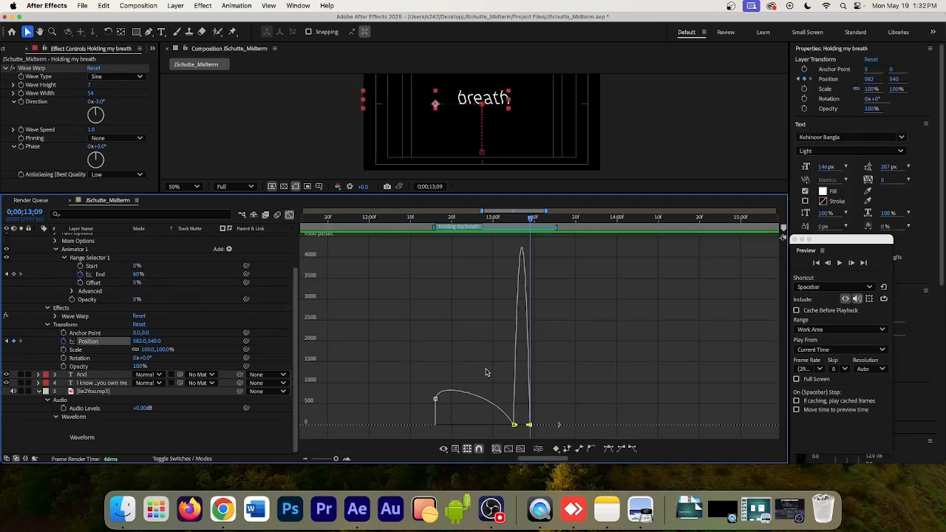
mouse_move(529, 425)
mouse_down()
mouse_move(512, 427)
mouse_move(524, 429)
mouse_up()
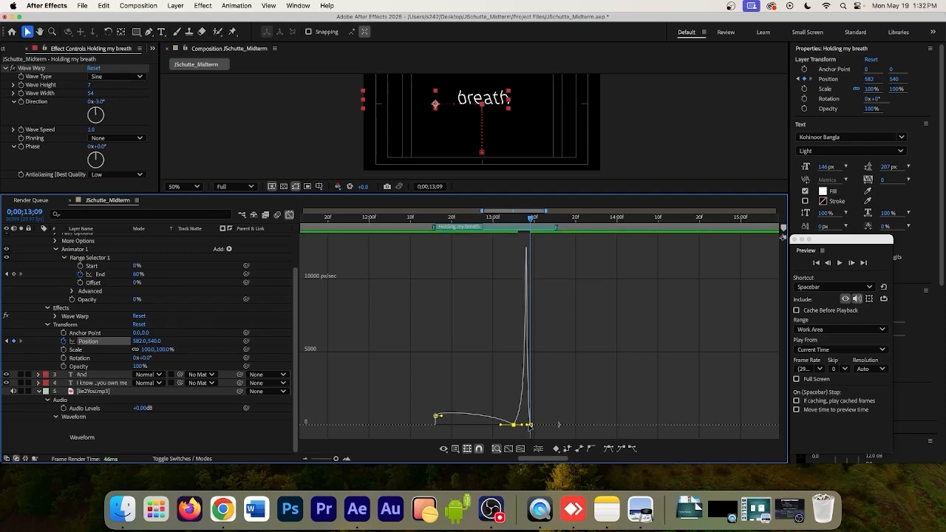
drag(530, 427, 531, 430)
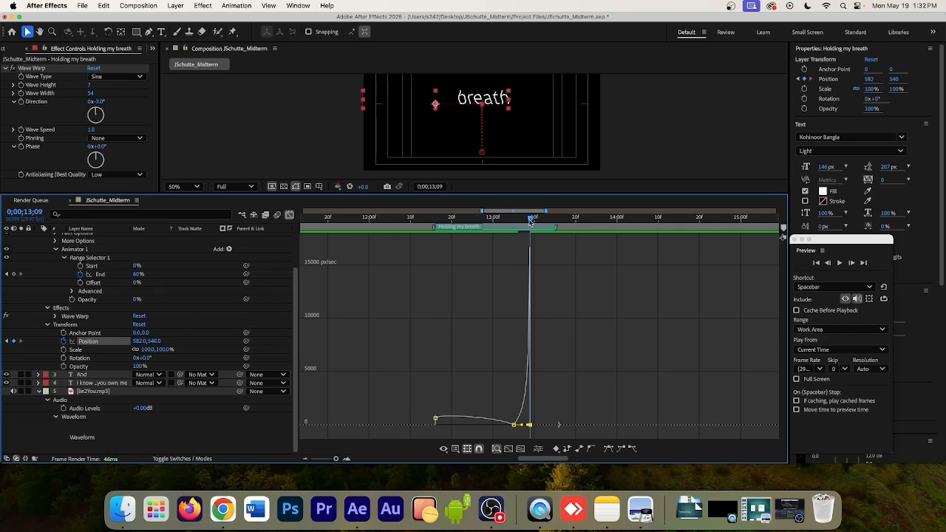
drag(529, 220, 434, 224)
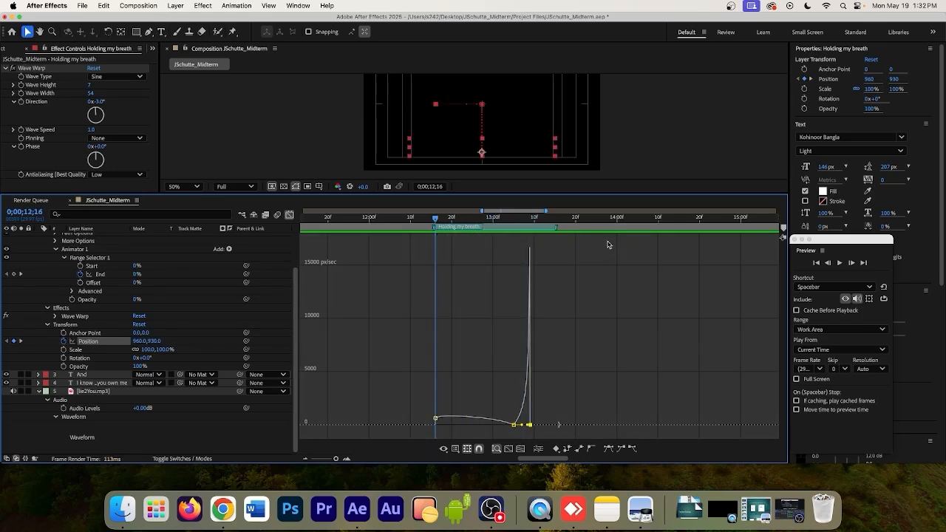
click(839, 263)
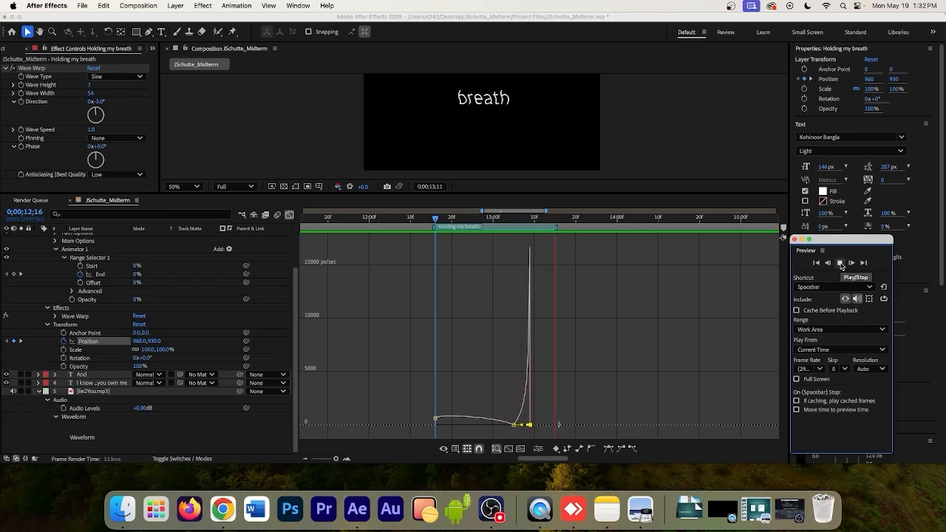
click(840, 264)
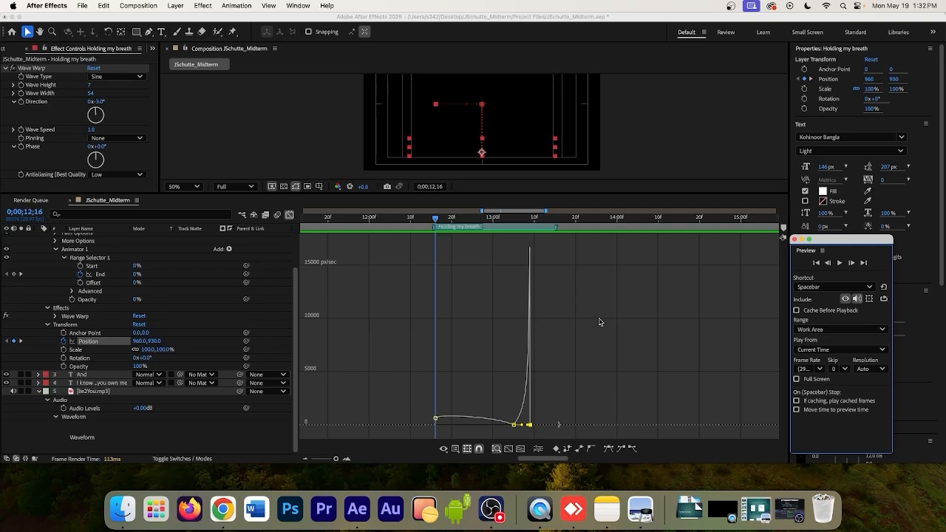
Check the graph type options, close the Graph Editor, and play the lyric from 0;00;12;16 to review the timing.
click(456, 450)
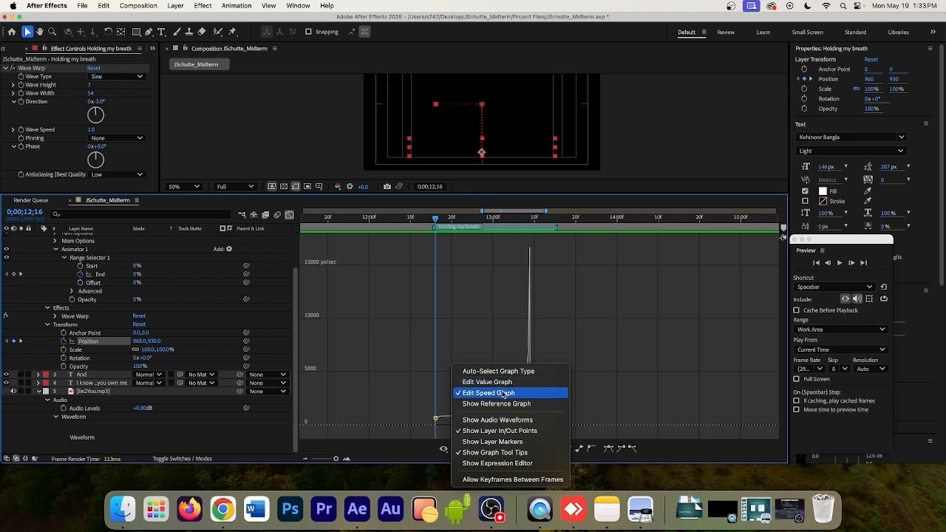
click(623, 377)
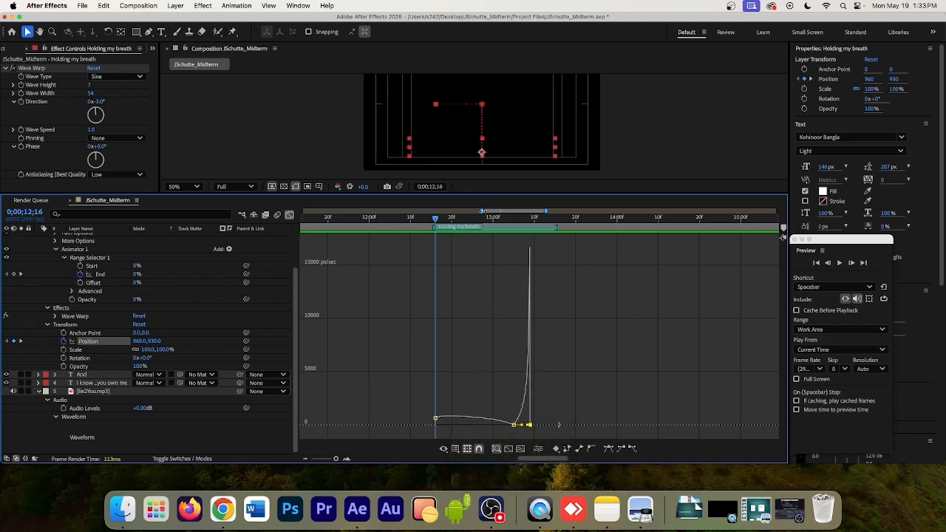
mouse_move(482, 211)
mouse_down()
mouse_move(453, 212)
mouse_move(464, 211)
mouse_up()
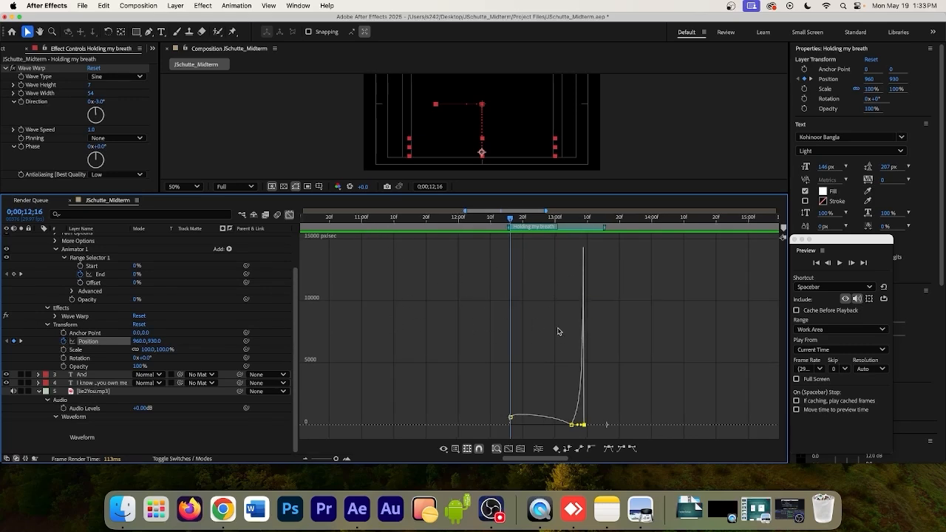
click(289, 216)
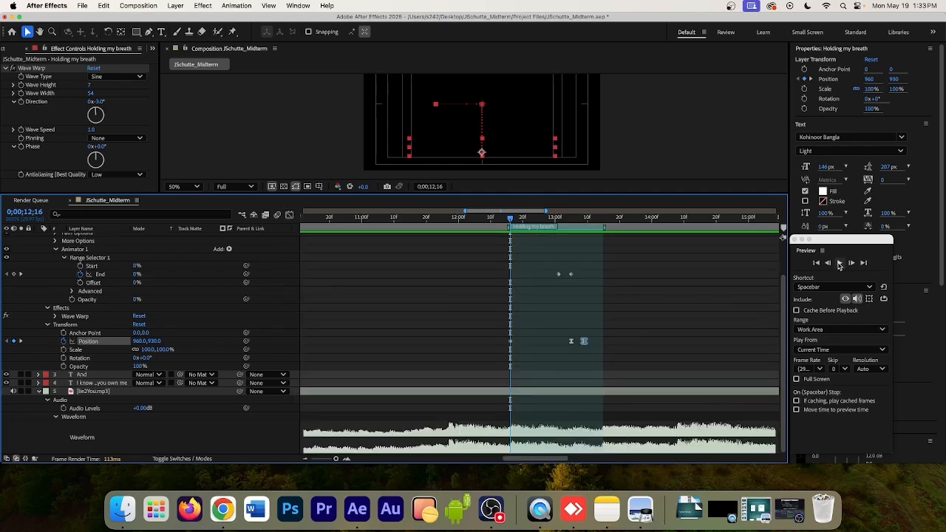
click(839, 263)
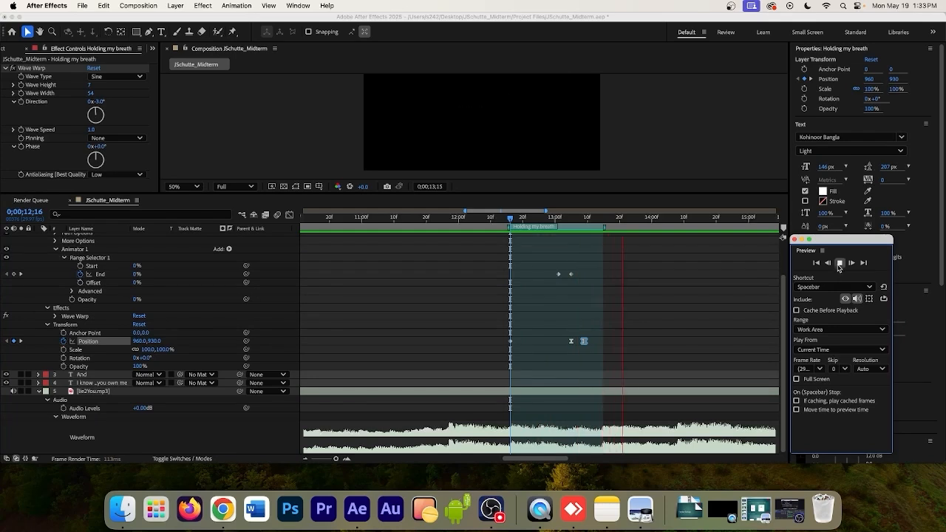
click(840, 264)
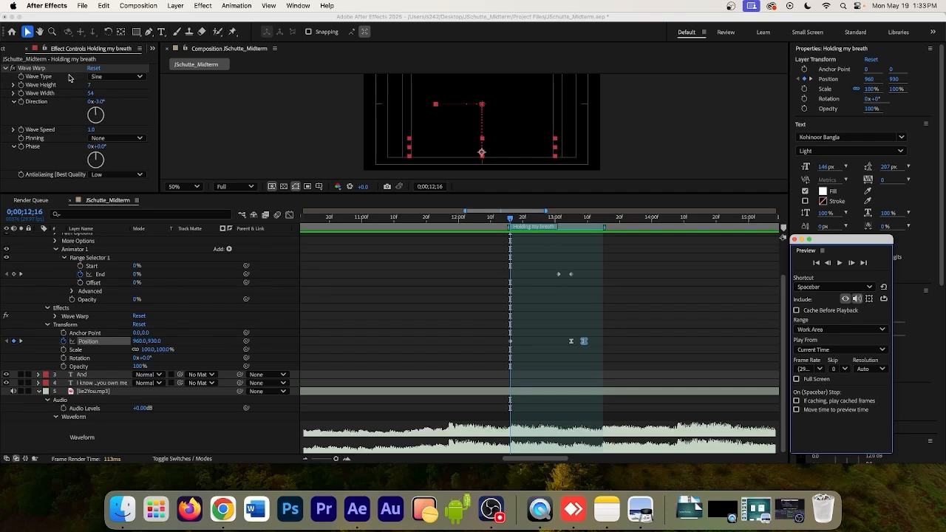
Show the project's items and collapse the "Holding my breath" layer's properties in the timeline.
click(7, 50)
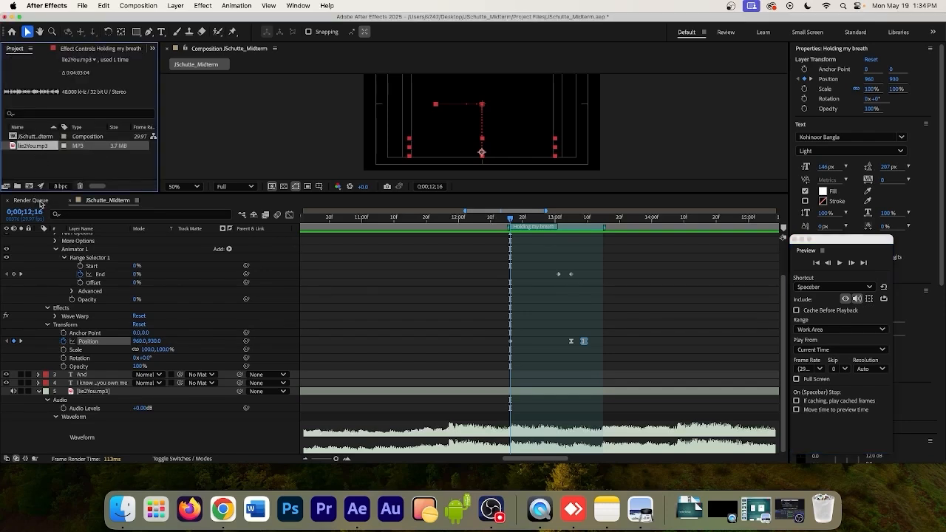
click(110, 200)
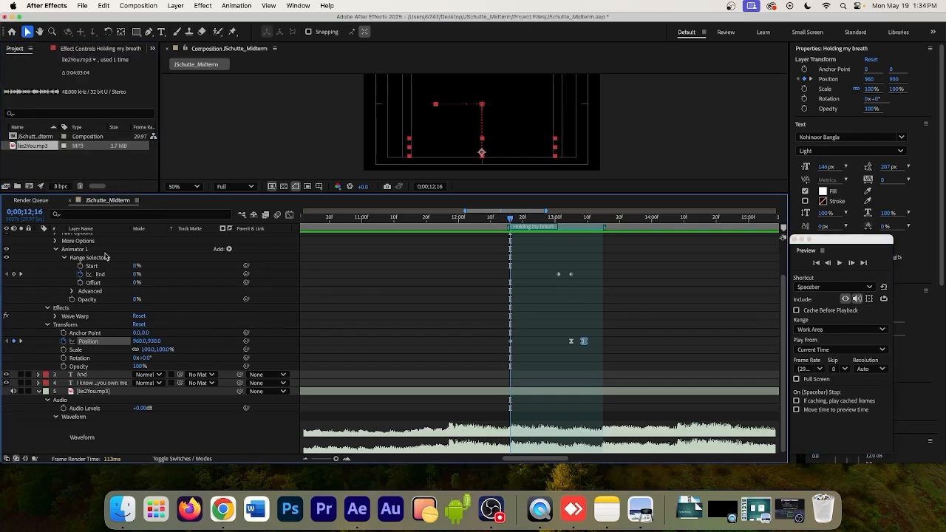
click(66, 260)
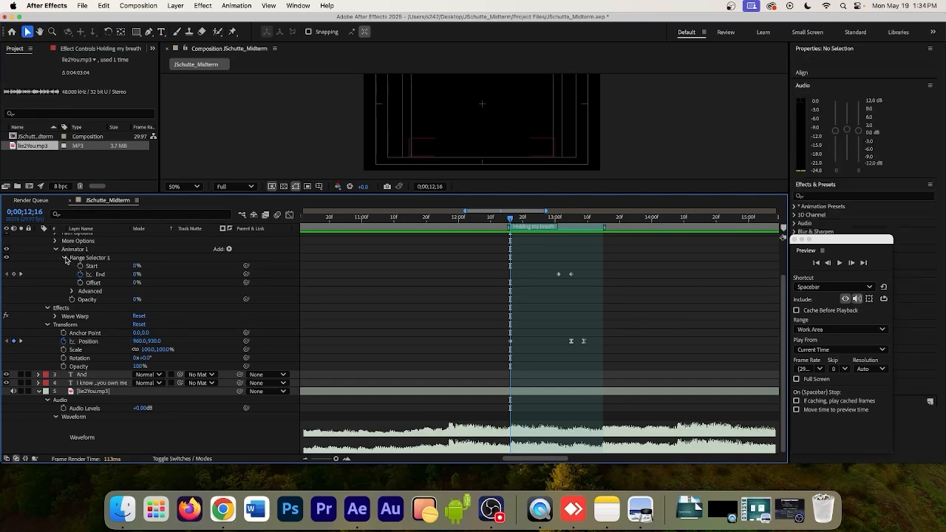
click(65, 257)
click(48, 250)
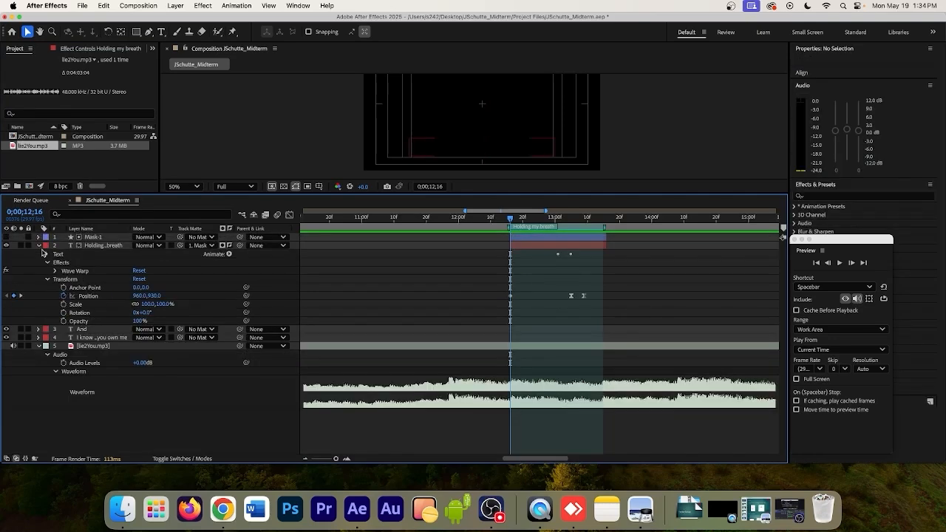
click(38, 245)
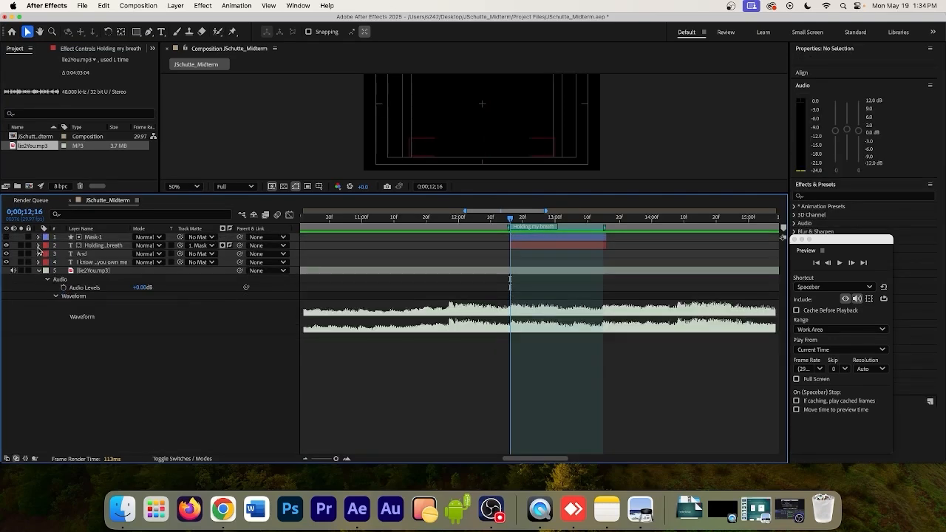
Create a new composition with the HD 1920x1080 29.97 fps preset and add lie2You.mp3 to it as a layer.
click(493, 271)
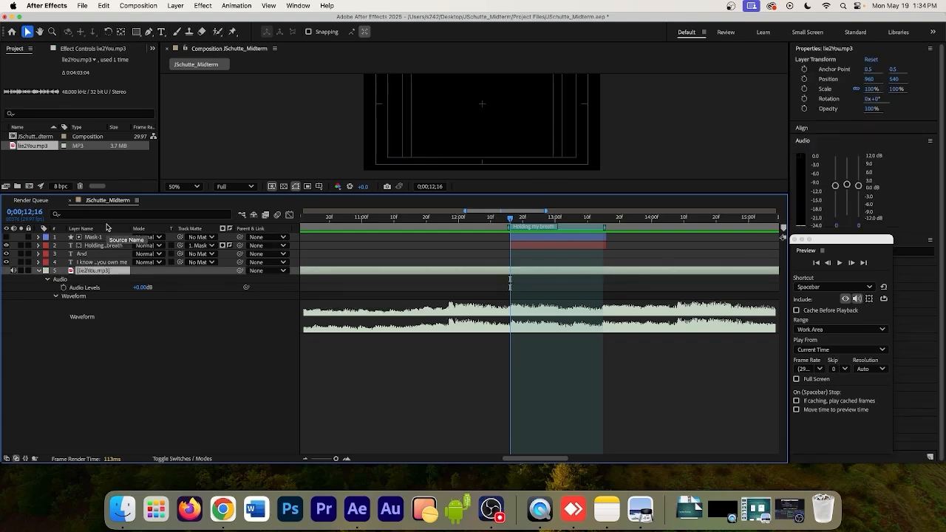
click(30, 187)
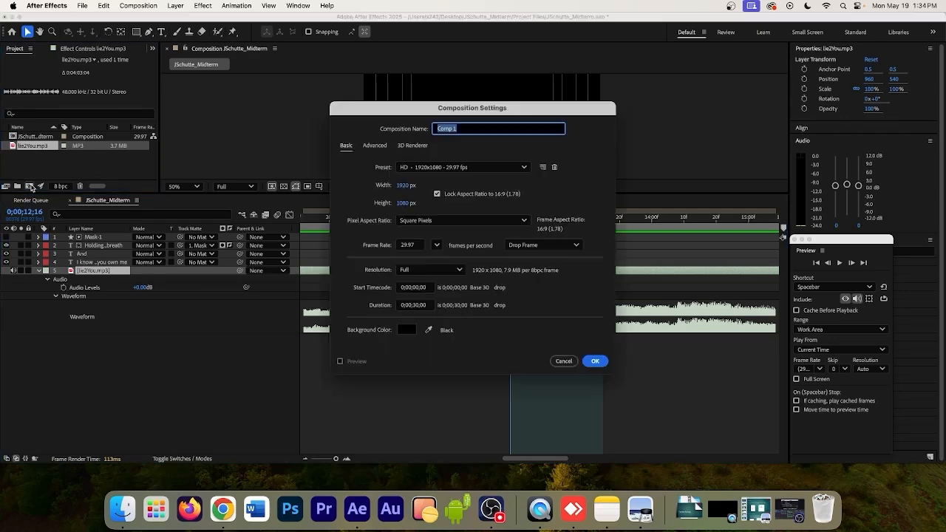
click(595, 361)
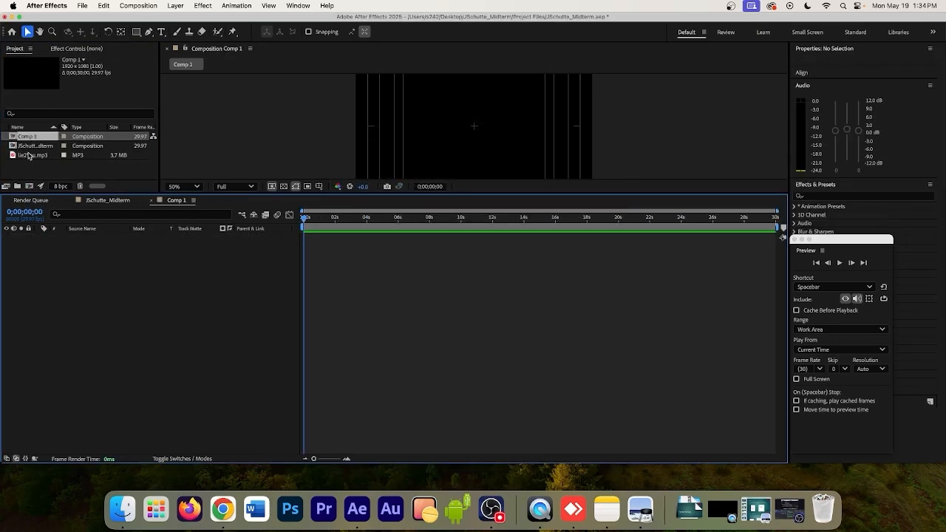
click(34, 157)
drag(31, 158, 223, 298)
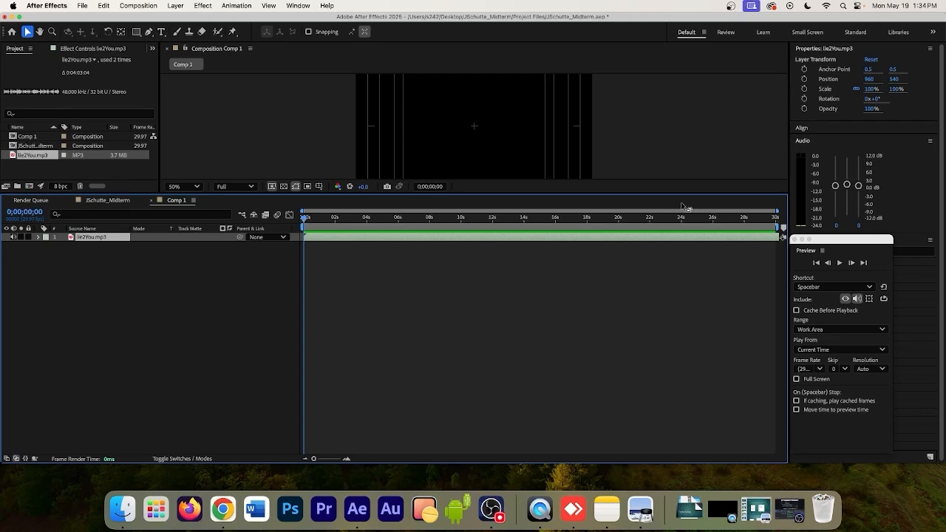
Show the waveform of the lie2You.mp3 layer and preview the song from the start of the composition.
click(38, 236)
click(47, 246)
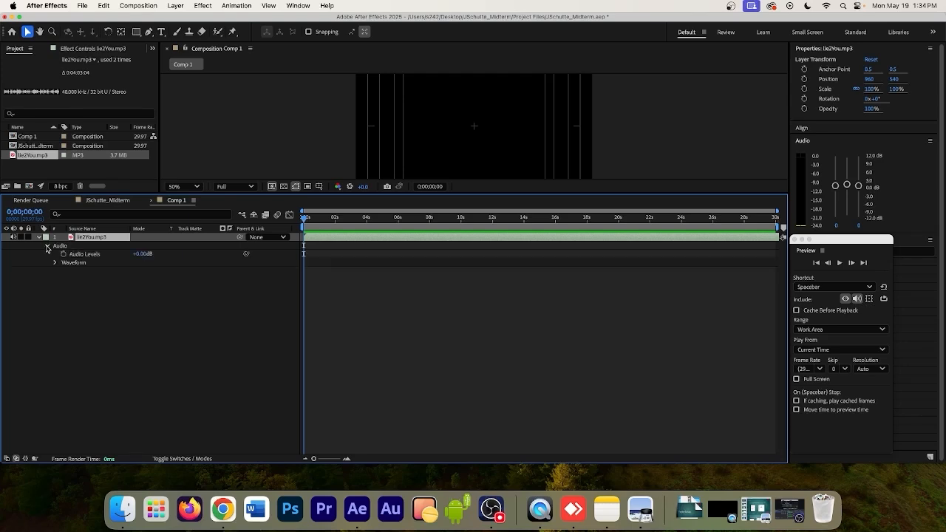
click(56, 263)
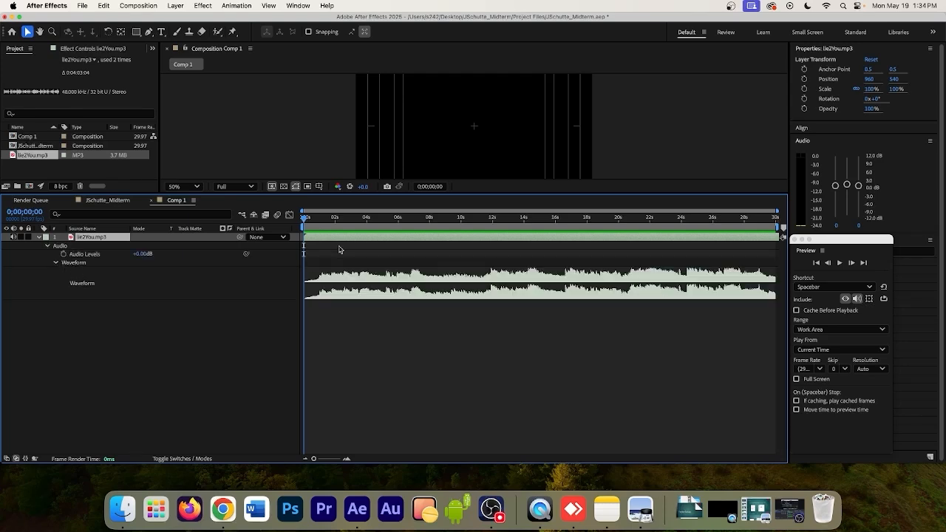
click(839, 262)
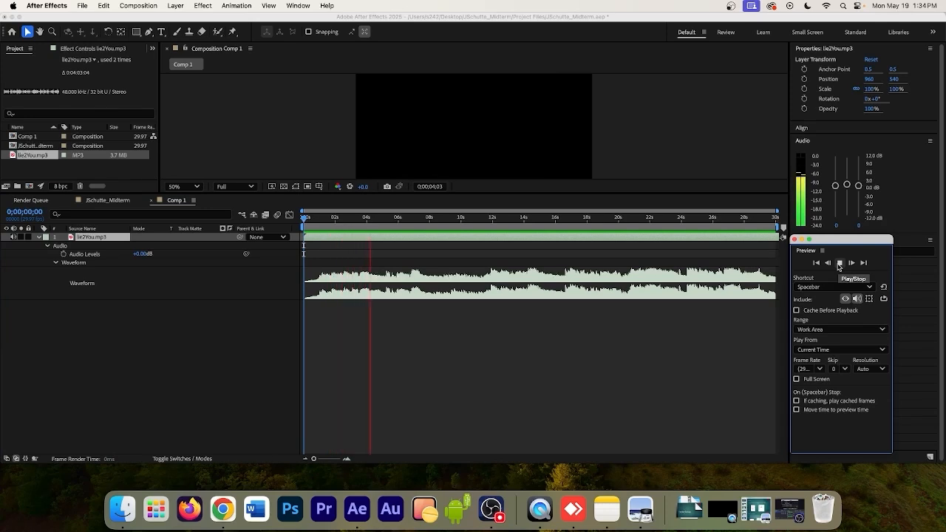
click(839, 262)
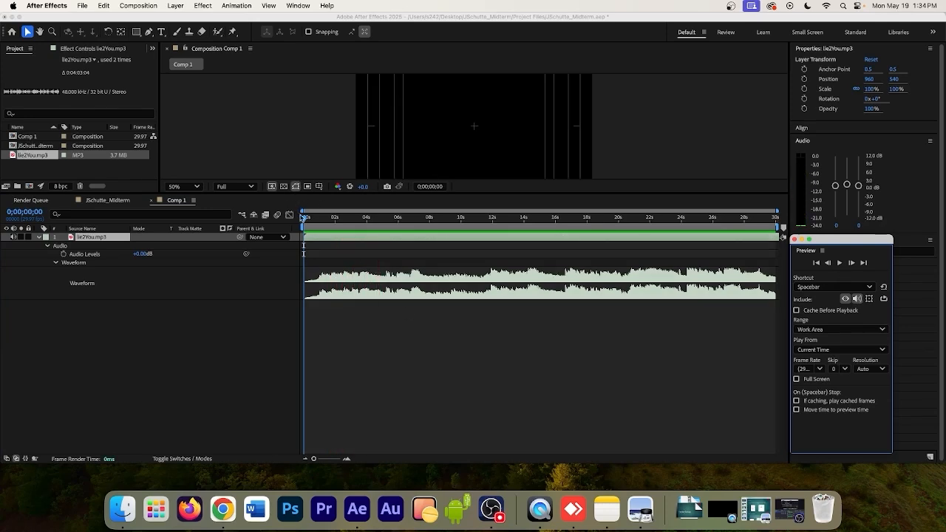
Set the current time to 0;00;07;25, duplicate the lie2You.mp3 layer and mute the upper copy.
drag(303, 217, 427, 260)
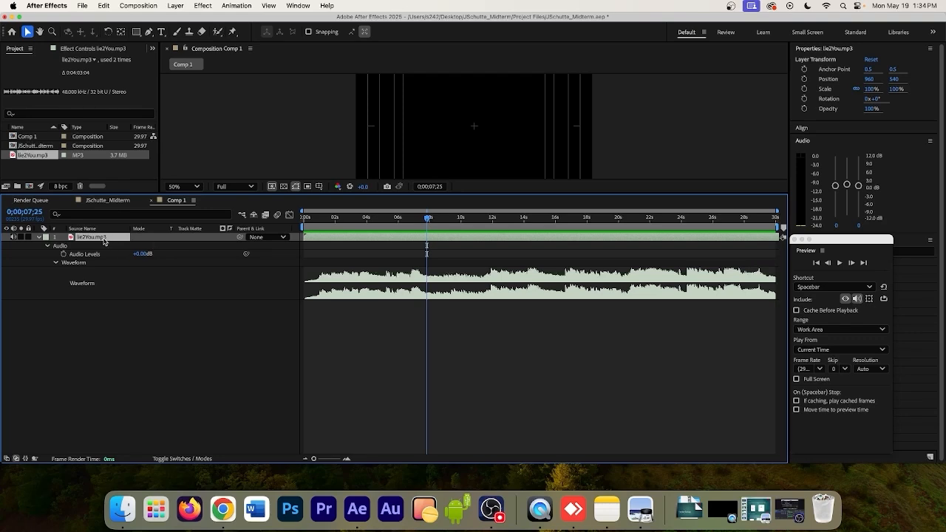
key(super+d)
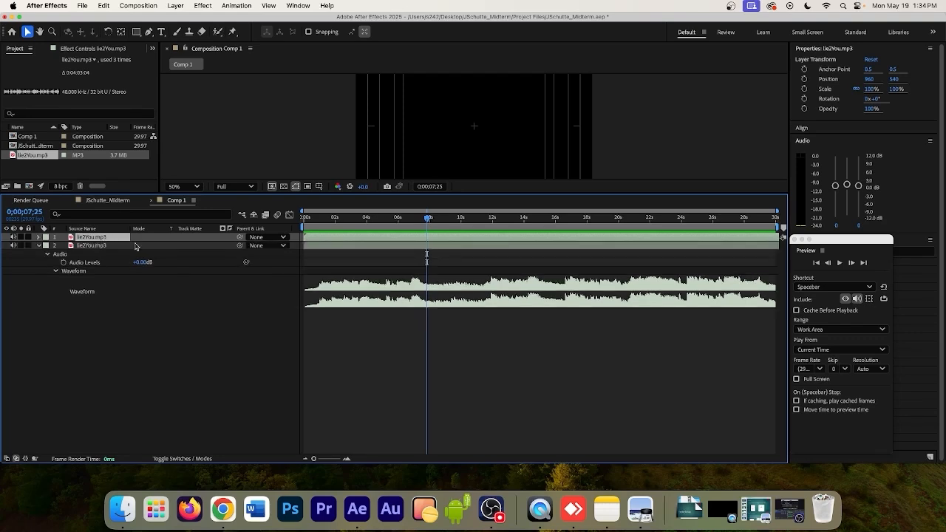
click(13, 236)
Split the lower lie2You.mp3 layer at 0;00;07;25 and delete the part after the cut.
click(401, 246)
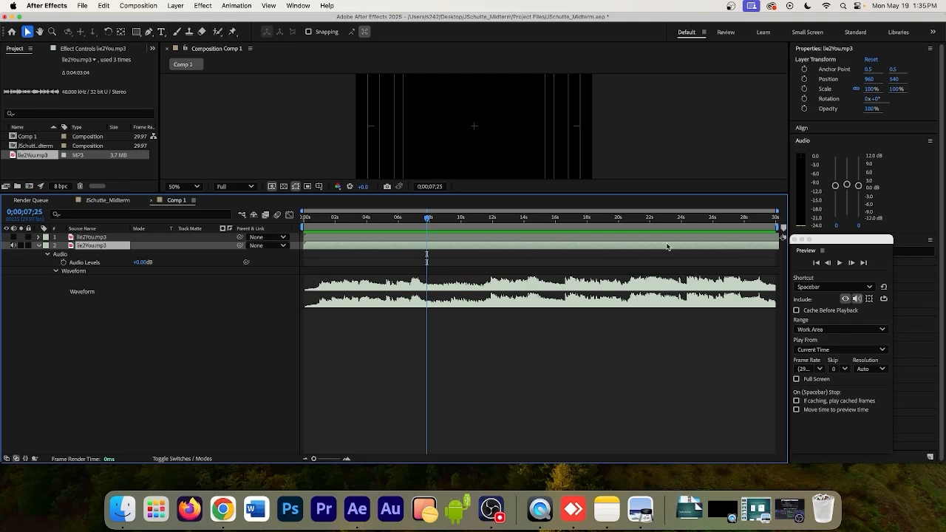
click(105, 6)
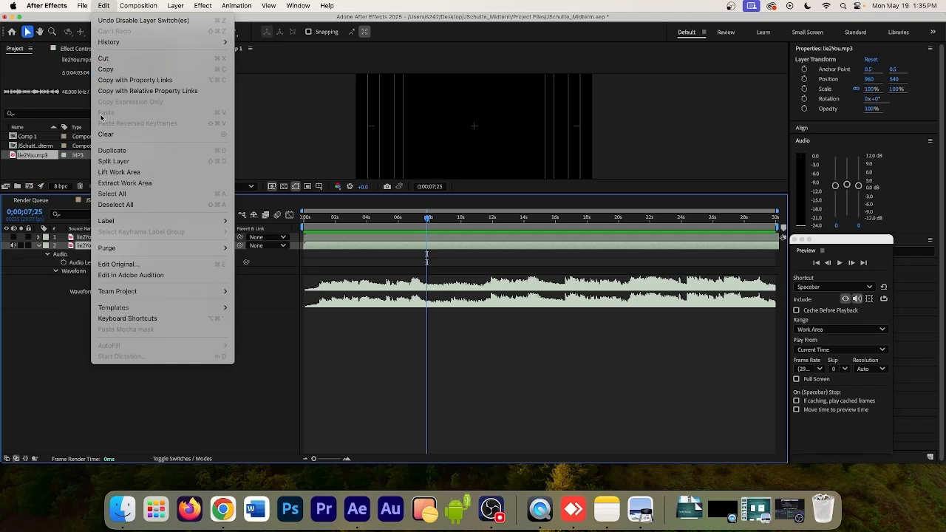
click(124, 162)
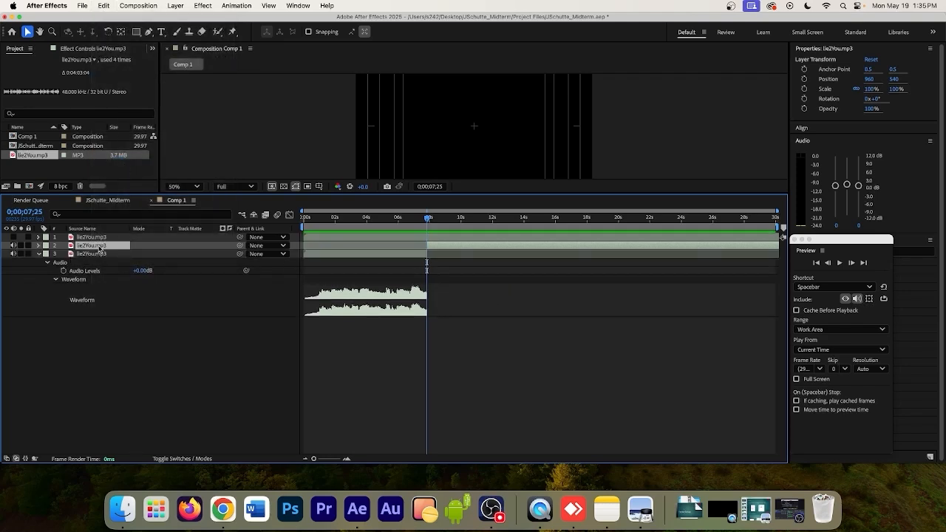
key(Delete)
Extend the end of the lower lie2You.mp3 layer to just past 0;00;08;00.
click(351, 237)
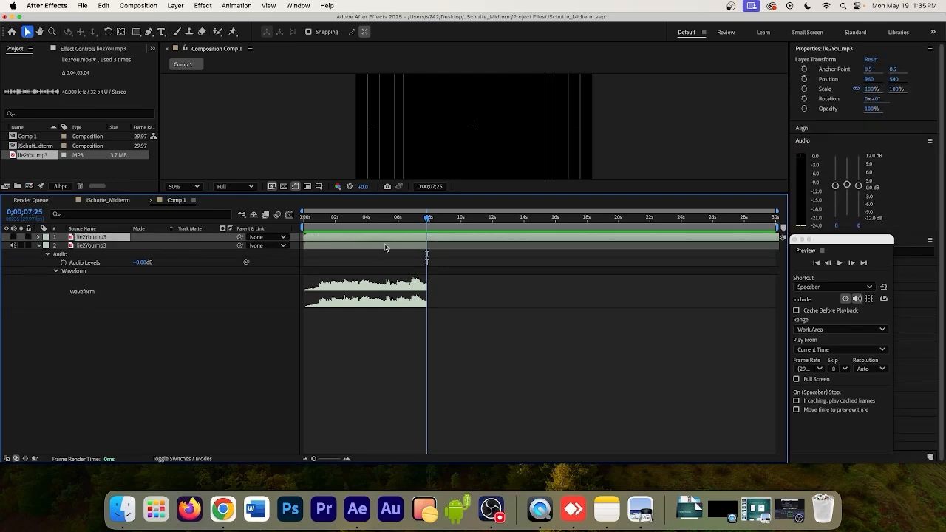
click(384, 247)
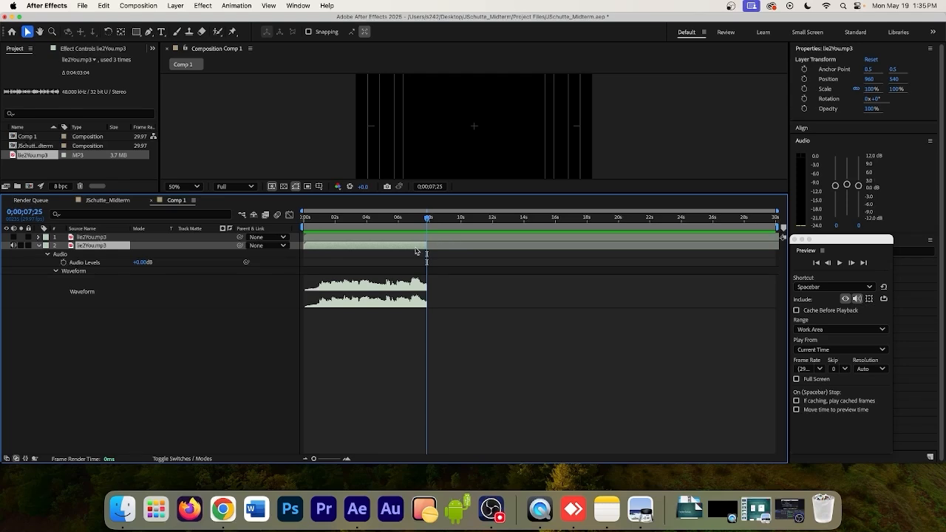
drag(427, 220, 394, 219)
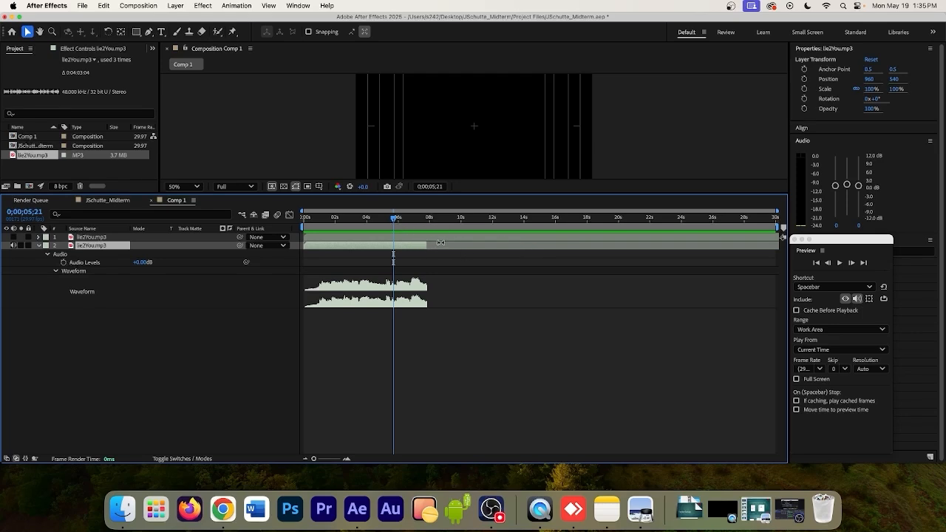
mouse_move(426, 244)
mouse_down()
mouse_move(464, 247)
mouse_move(430, 246)
mouse_up()
Show the waveform of the upper lie2You.mp3 copy and turn its audio back on.
click(366, 237)
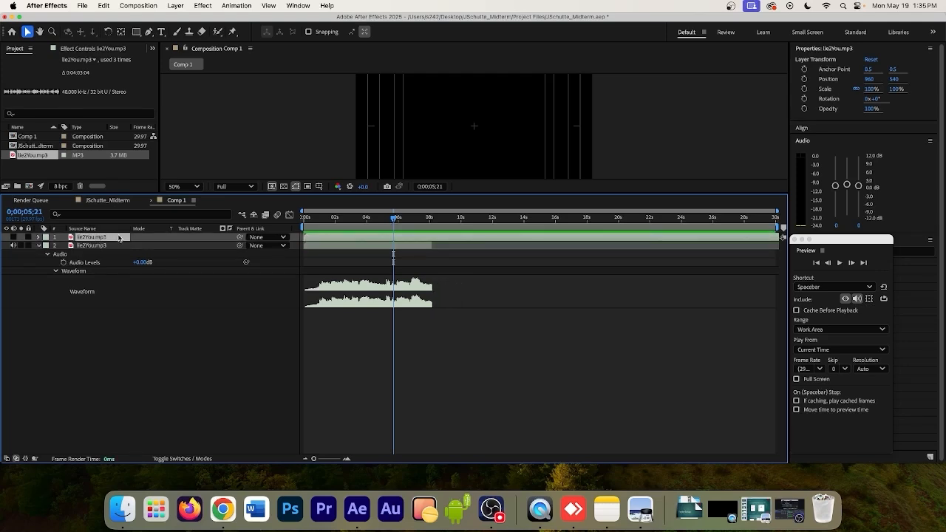
click(39, 237)
click(47, 246)
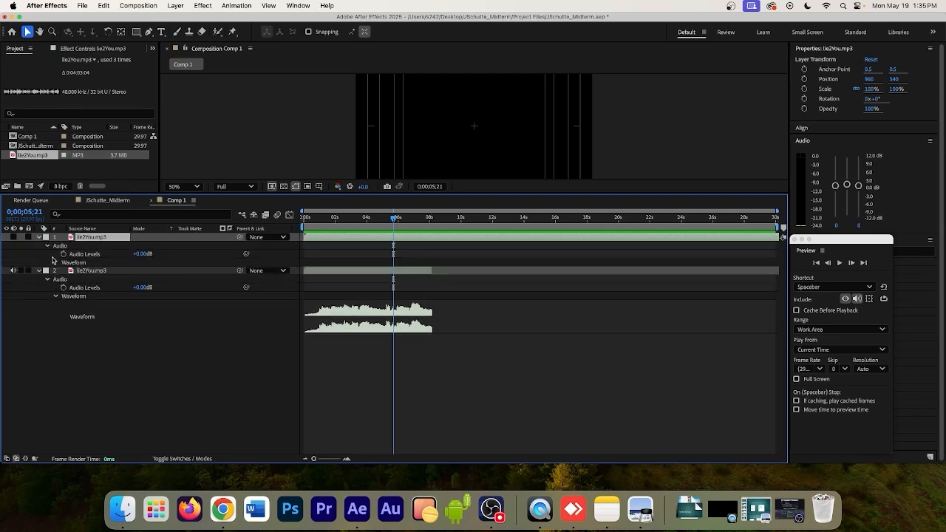
click(55, 263)
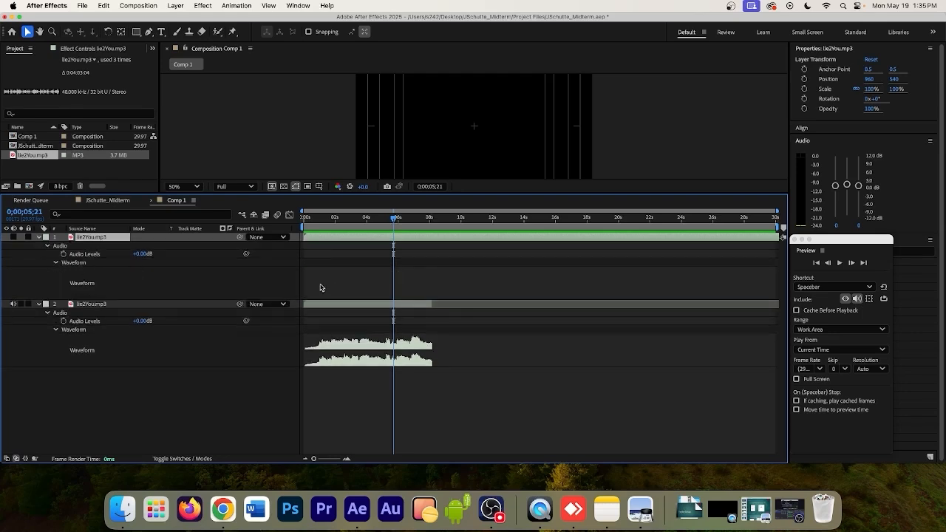
click(14, 237)
Trim the upper lie2You.mp3 copy to a later song section starting at about 2 seconds, and remove everything after 0;00;18;00.
drag(398, 223, 686, 234)
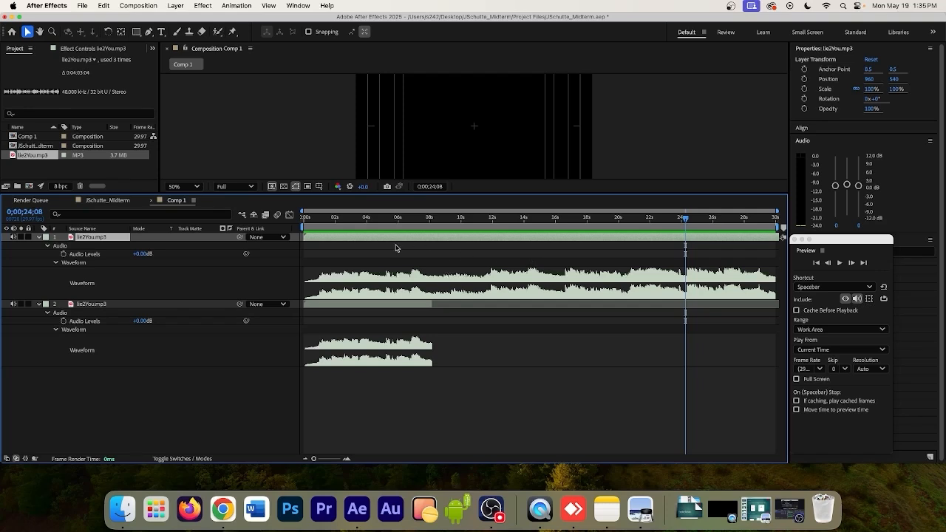
drag(304, 237, 336, 237)
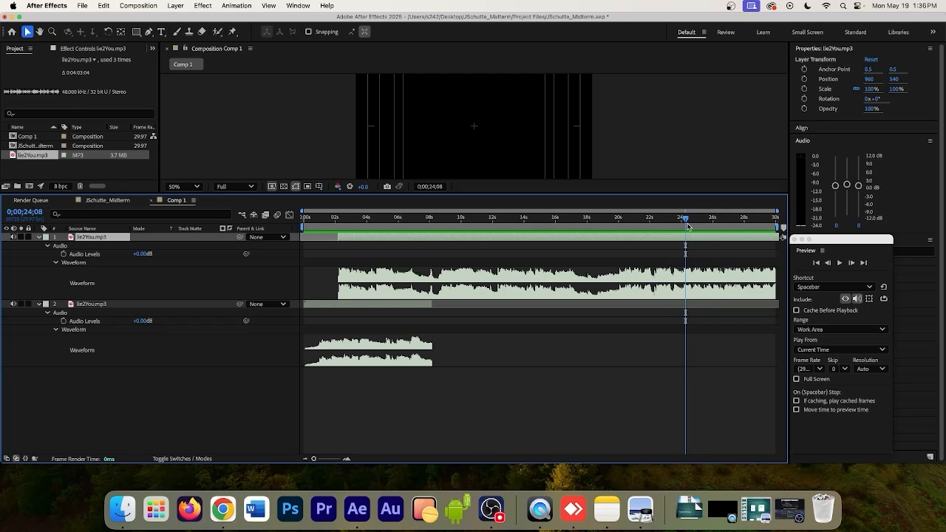
drag(685, 219, 587, 229)
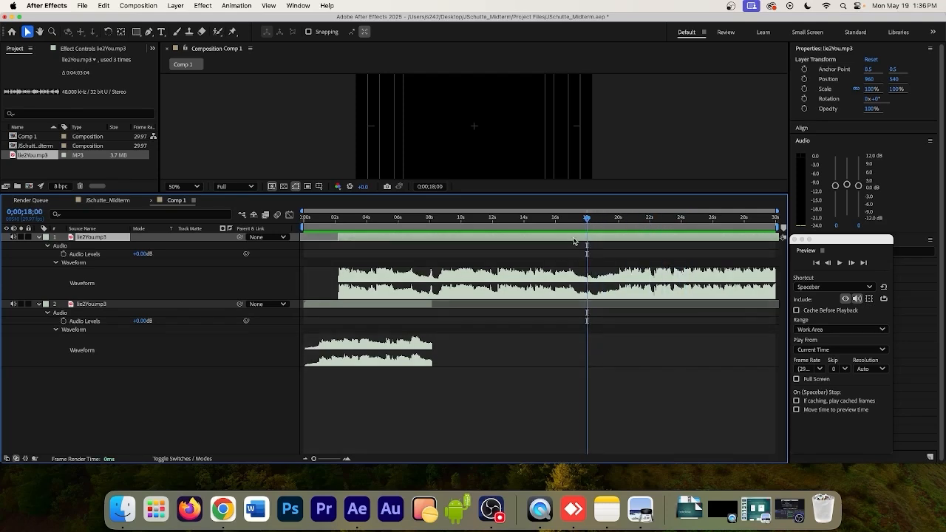
click(104, 6)
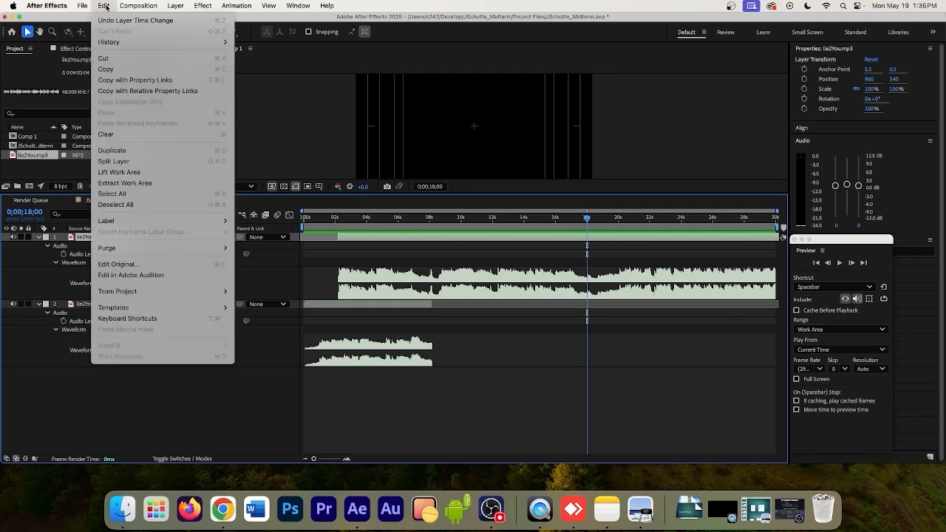
click(113, 161)
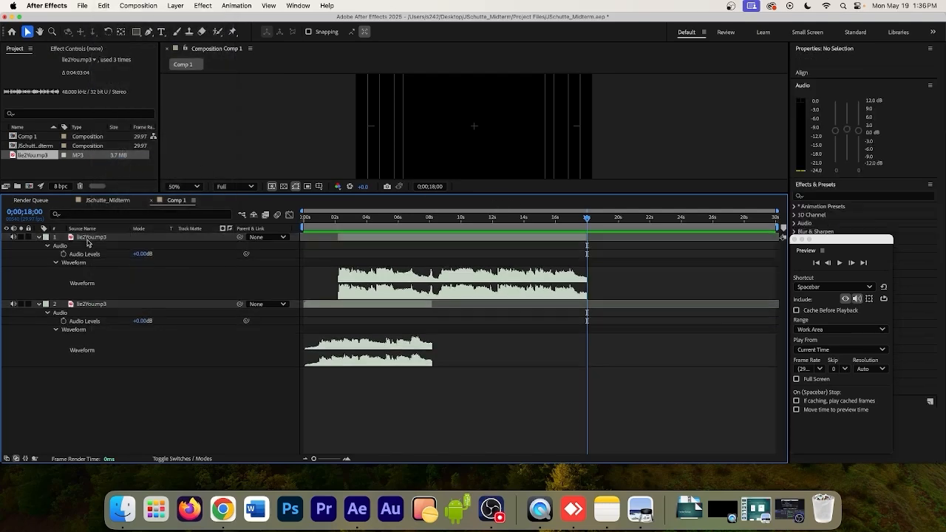
key(Delete)
Move the upper audio clip to start at about 0;00;08;08, after the lower clip, and set the current time there.
click(451, 241)
drag(449, 240, 540, 241)
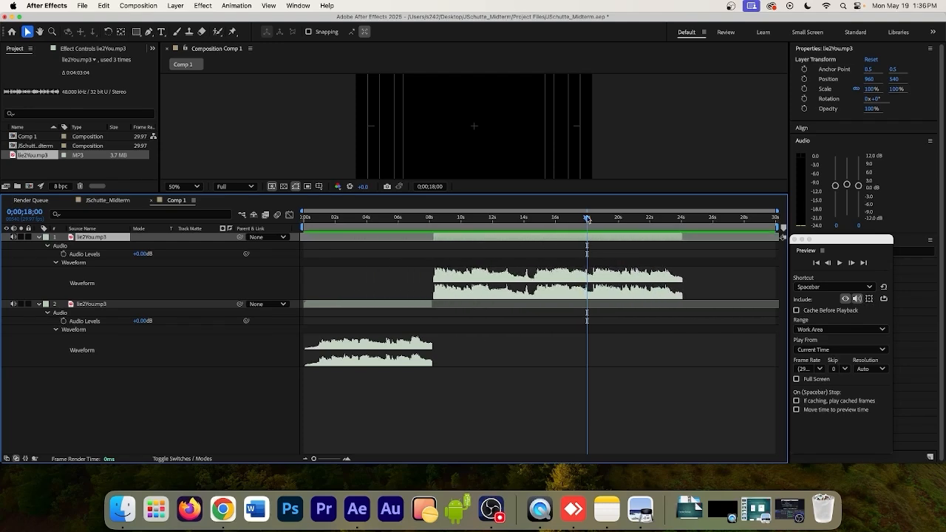
drag(588, 220, 498, 221)
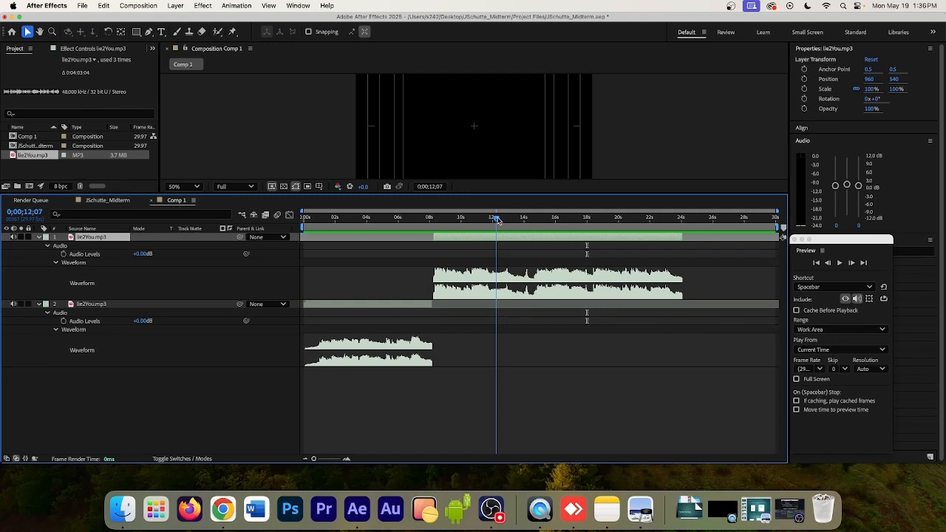
drag(497, 220, 442, 223)
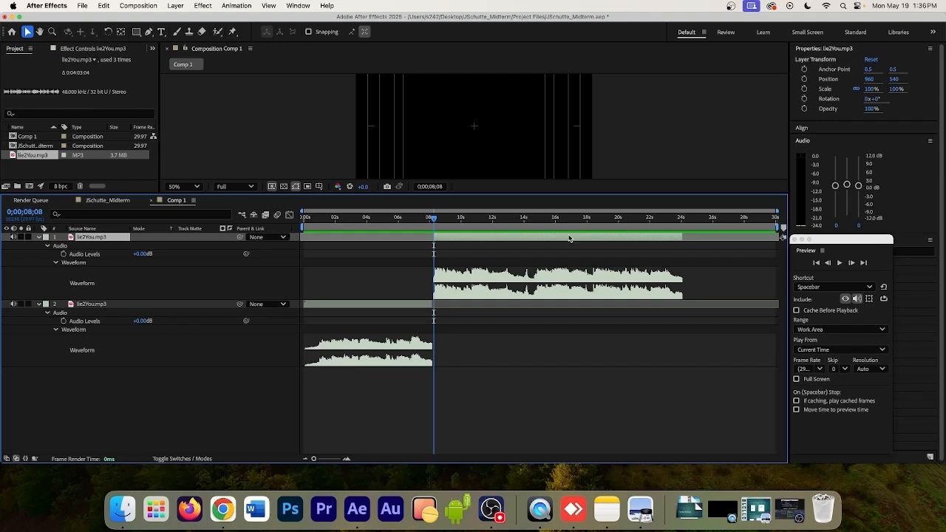
Overlap the two audio clips by starting the upper one at about 0;00;08;05 and extending the lower one to about 0;00;08;22.
drag(778, 212, 525, 212)
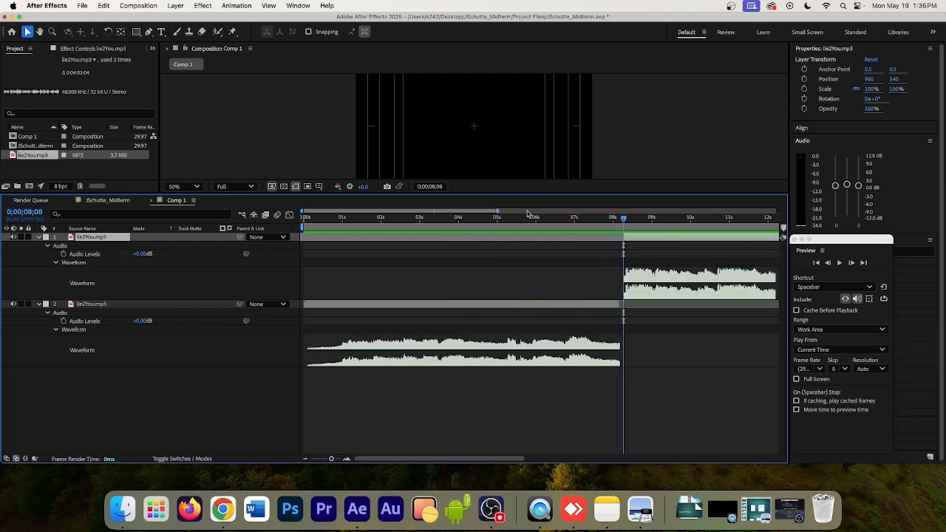
drag(302, 212, 408, 210)
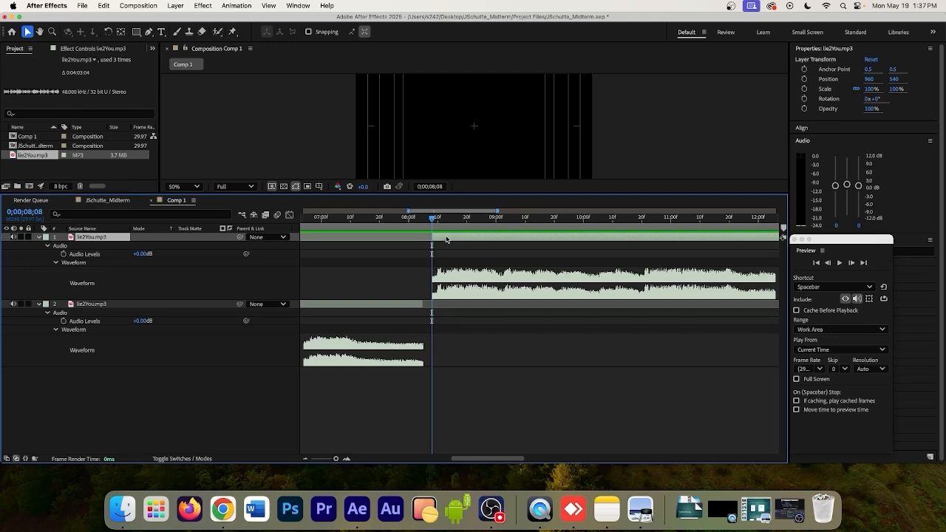
drag(444, 238, 480, 240)
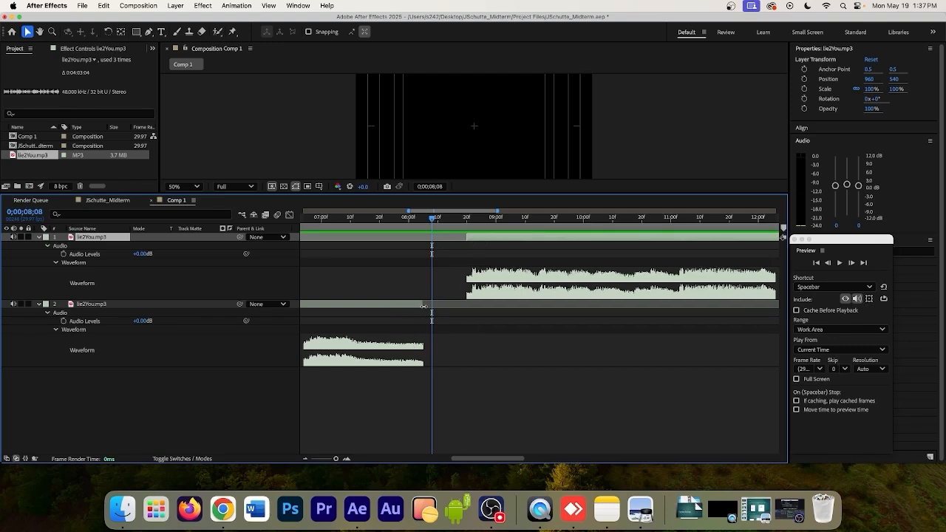
drag(467, 238, 422, 238)
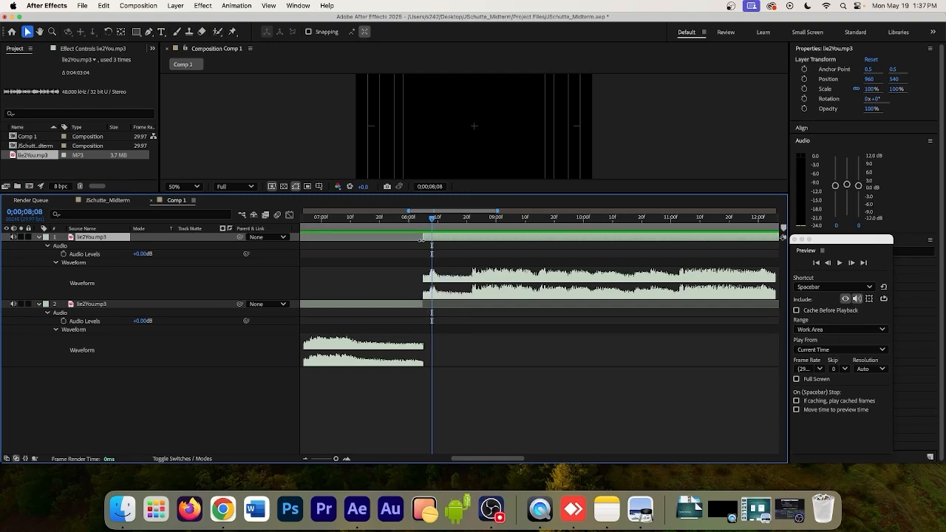
drag(423, 304, 472, 305)
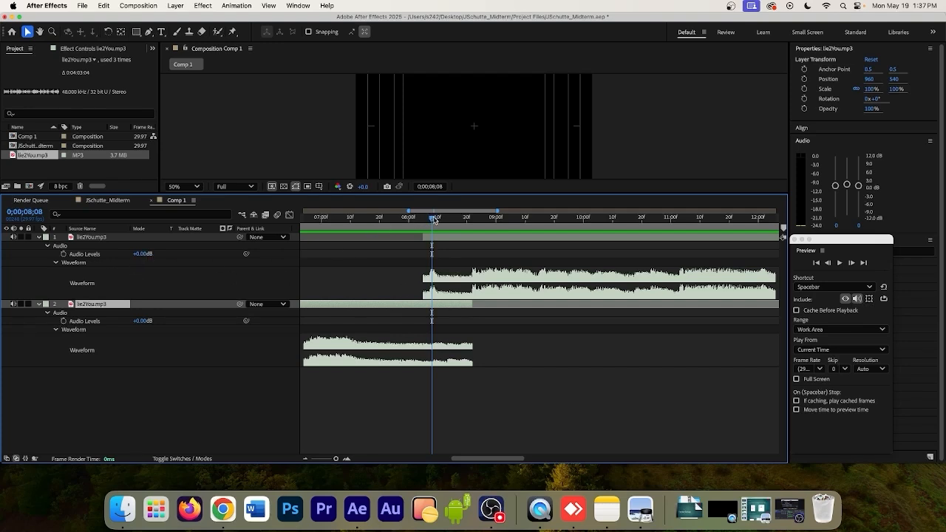
Add an Audio Levels keyframe at 0;00;08;22 on the upper lie2You.mp3 layer.
drag(432, 218, 472, 222)
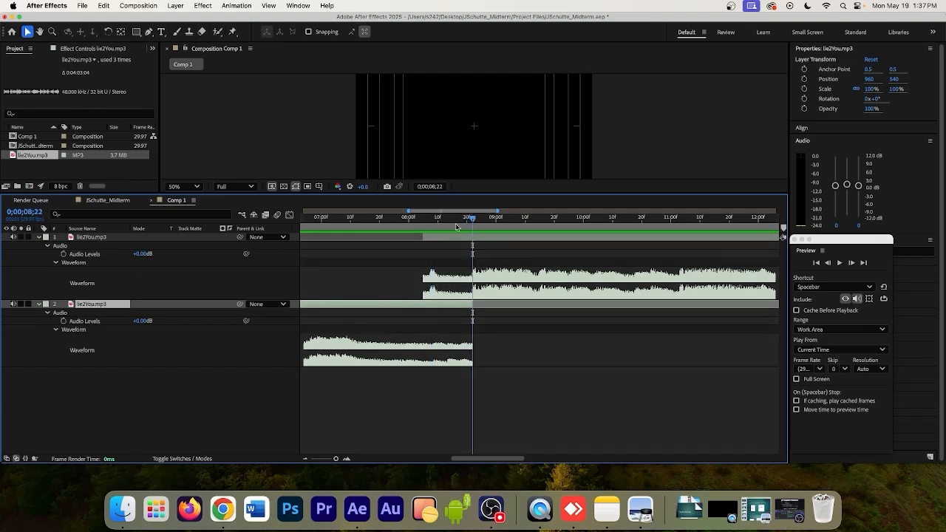
click(87, 237)
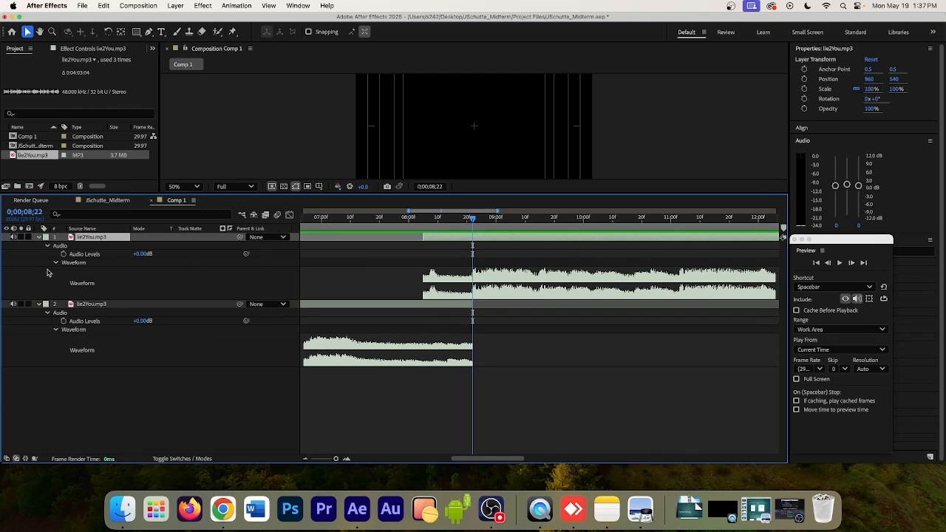
click(64, 254)
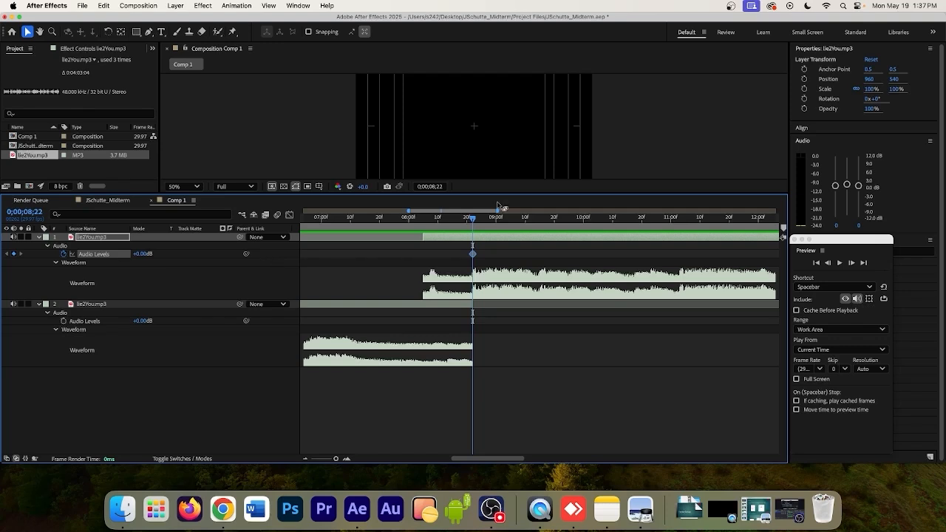
Set the upper lie2You.mp3 layer's Audio Levels to -87 dB at its start, 0;00;08;05, to fade it in.
drag(472, 219, 424, 219)
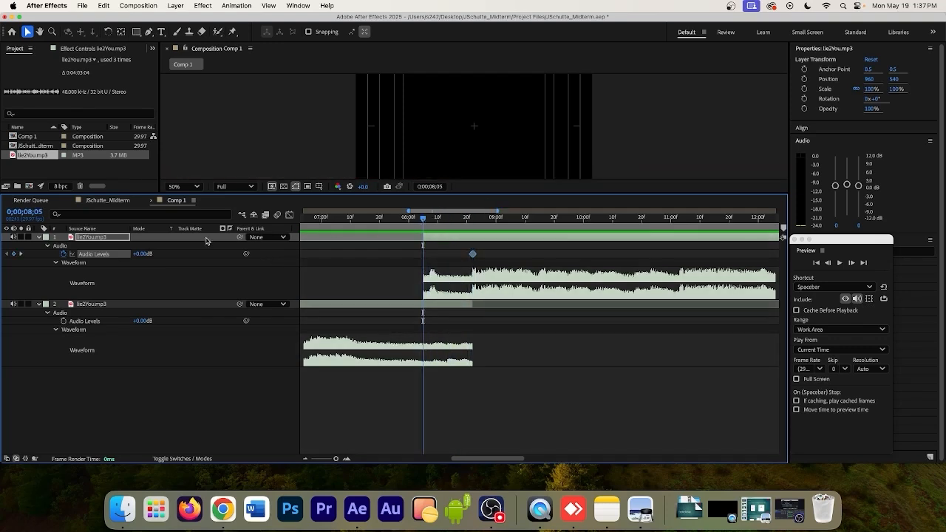
drag(144, 256, 98, 254)
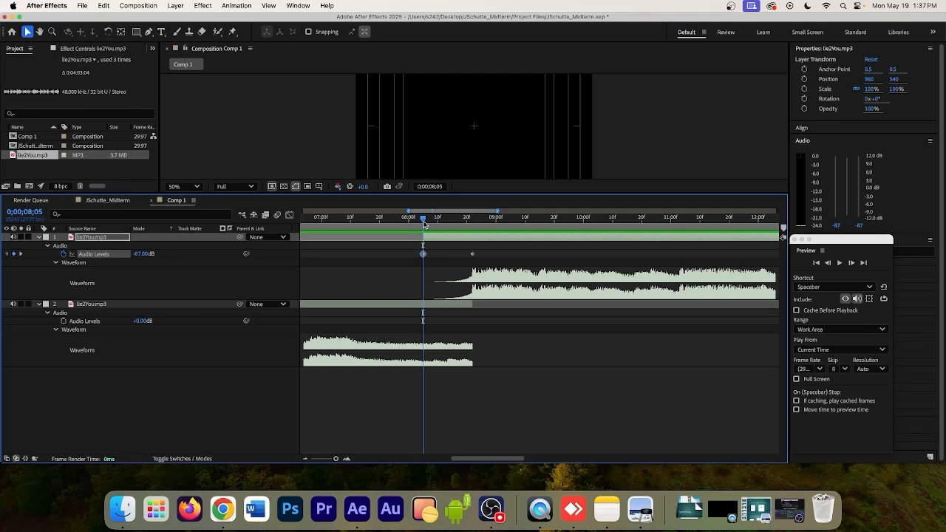
drag(424, 221, 426, 220)
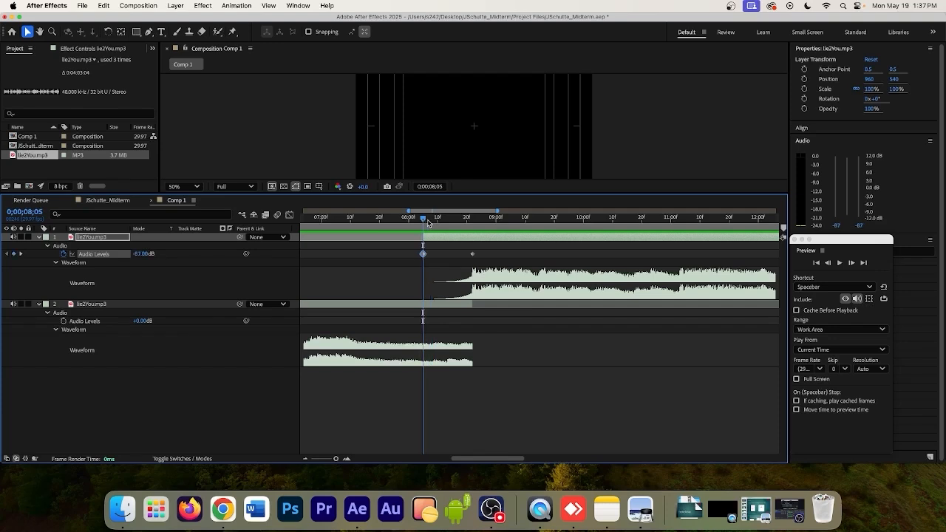
Fade out the lower lie2You.mp3 layer with an Audio Levels keyframe at 0;00;08;05 and another of -81 dB at 0;00;08;21.
click(64, 321)
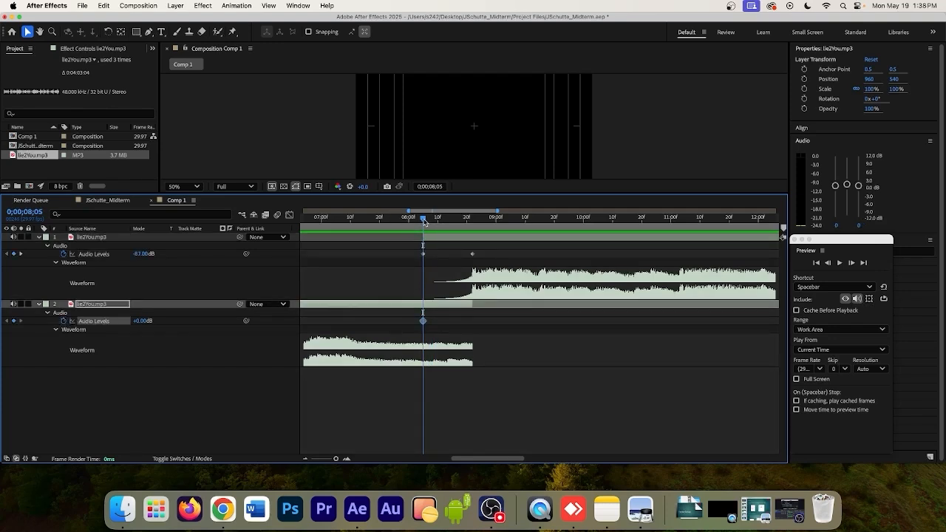
drag(424, 221, 469, 221)
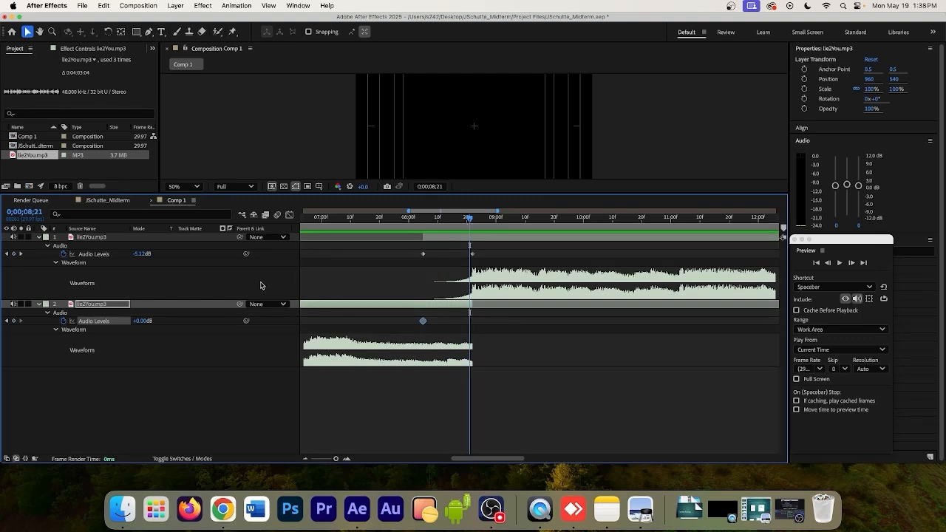
drag(146, 323, 106, 322)
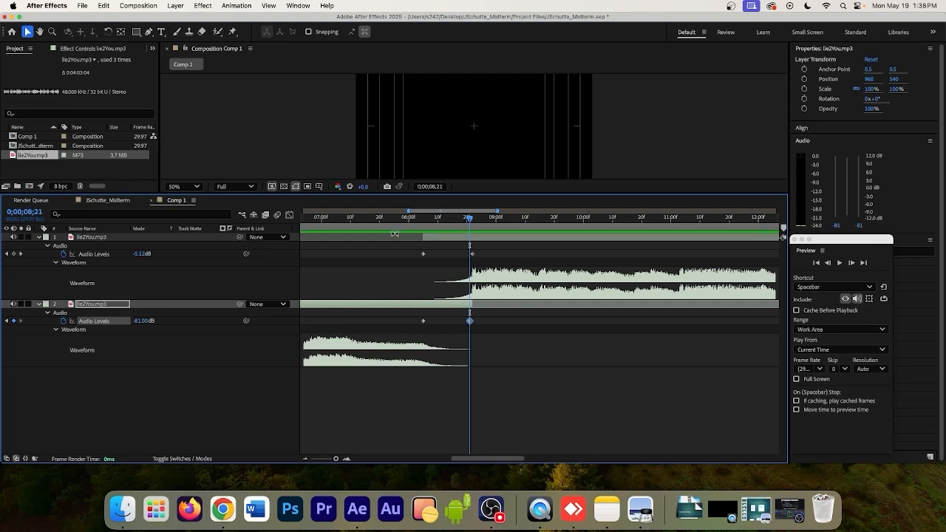
Play back the crossfade between the two audio layers from 0;00;05;12.
drag(409, 213, 339, 214)
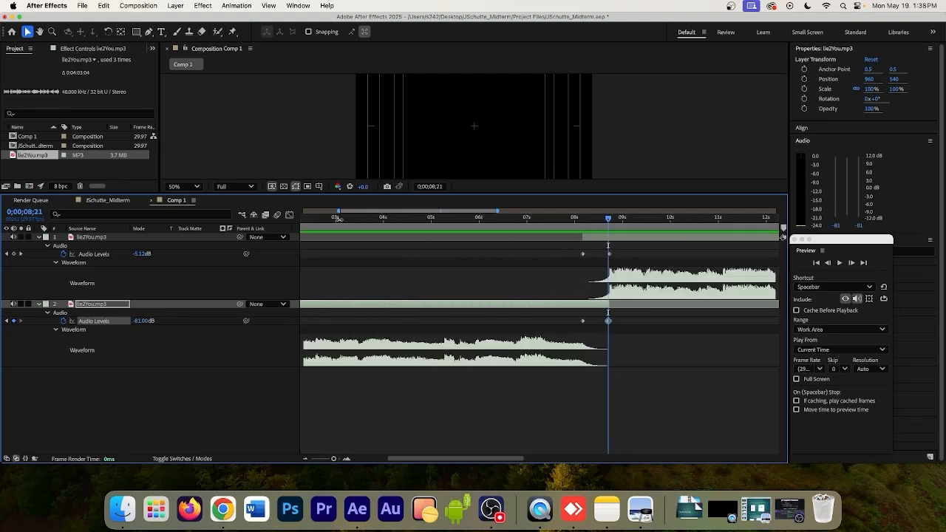
drag(496, 212, 613, 212)
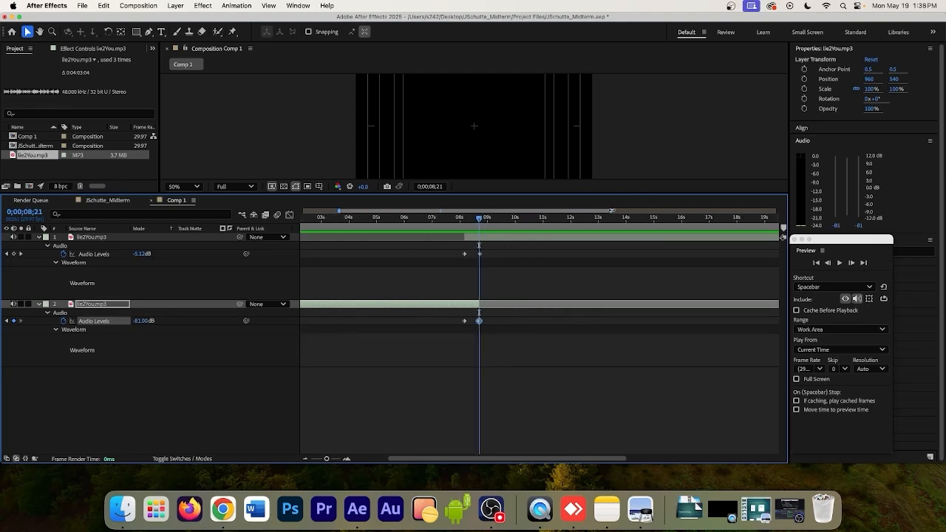
drag(479, 219, 386, 231)
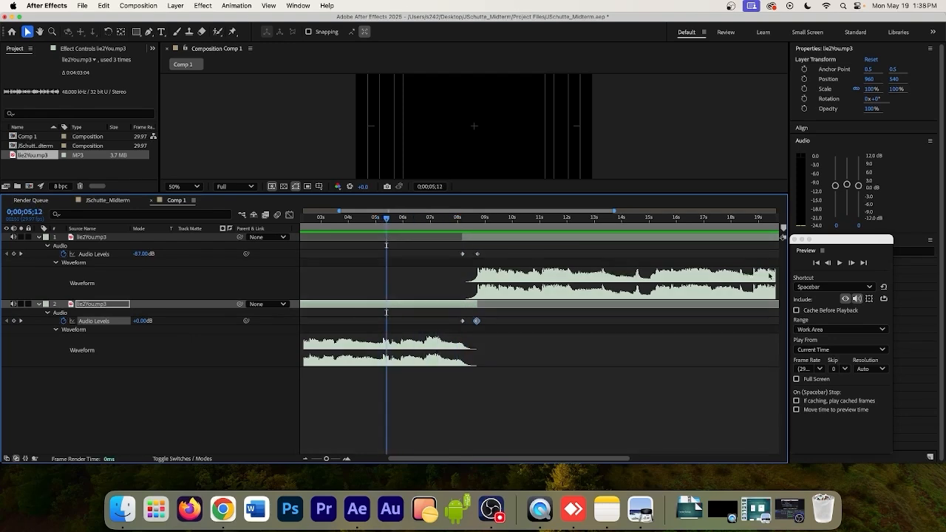
click(841, 265)
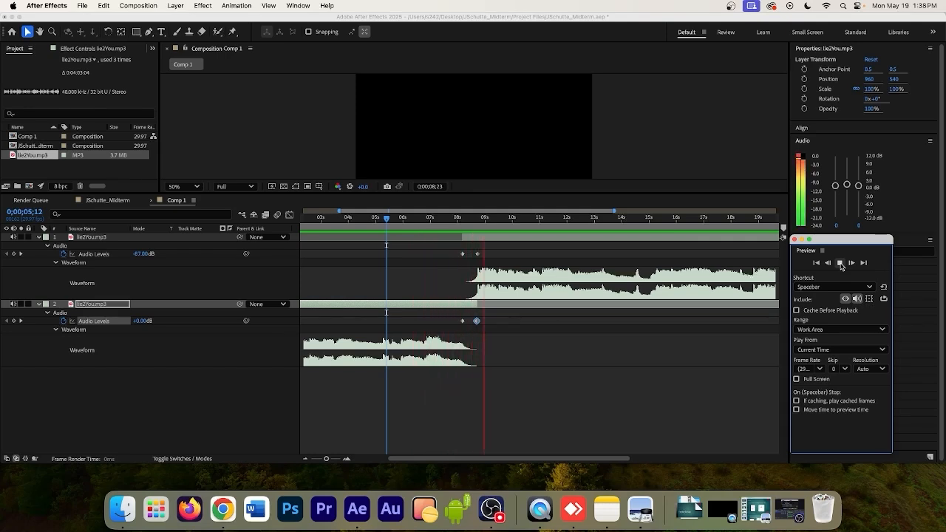
click(840, 265)
click(840, 264)
click(840, 264)
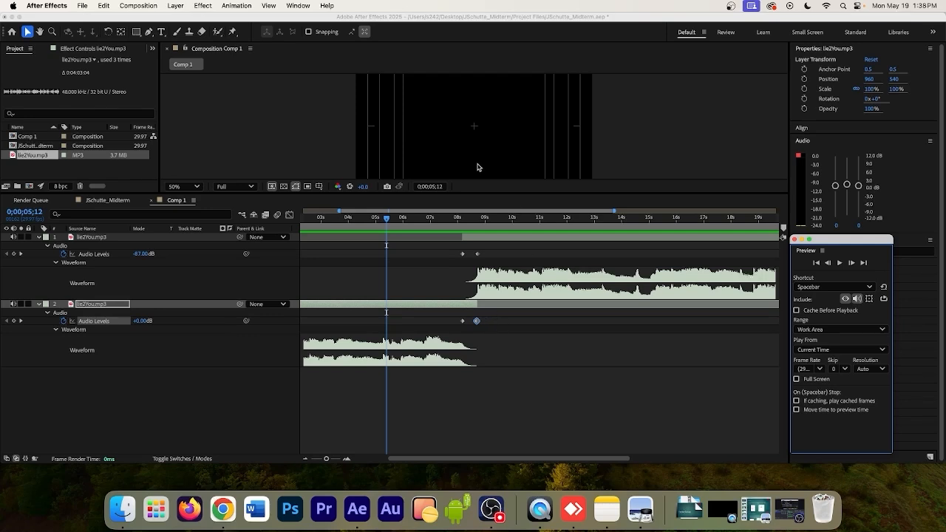
Review the crossfade within the full 30-second timeline, moving the current time through the overlap to 0;00;08;21.
drag(339, 212, 301, 212)
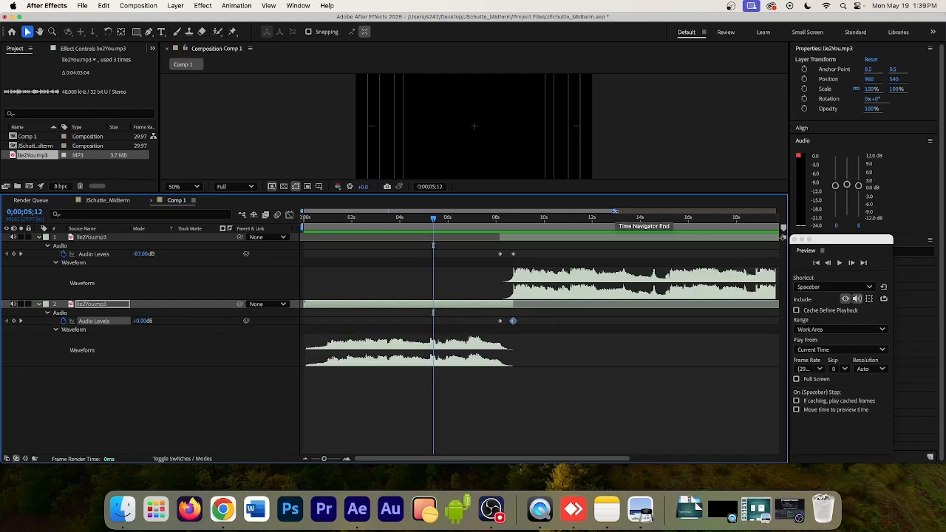
drag(615, 211, 727, 217)
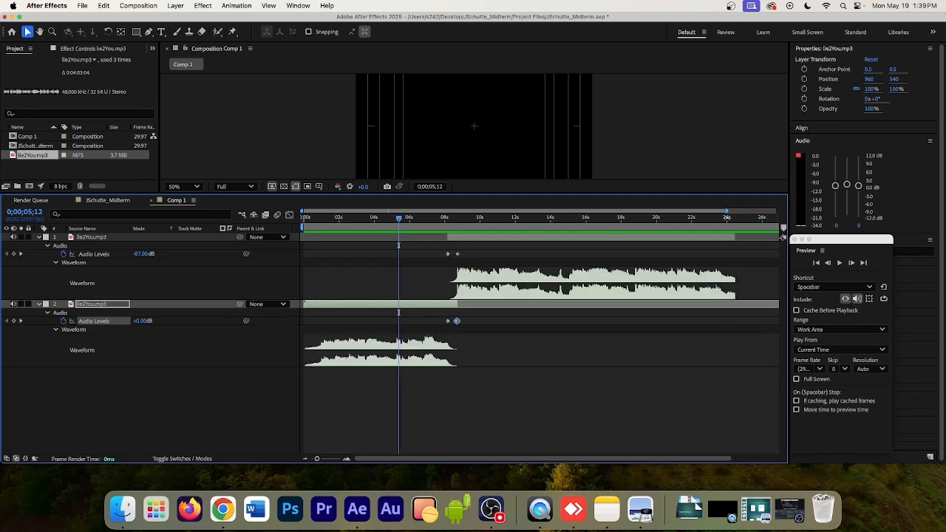
drag(726, 216, 776, 214)
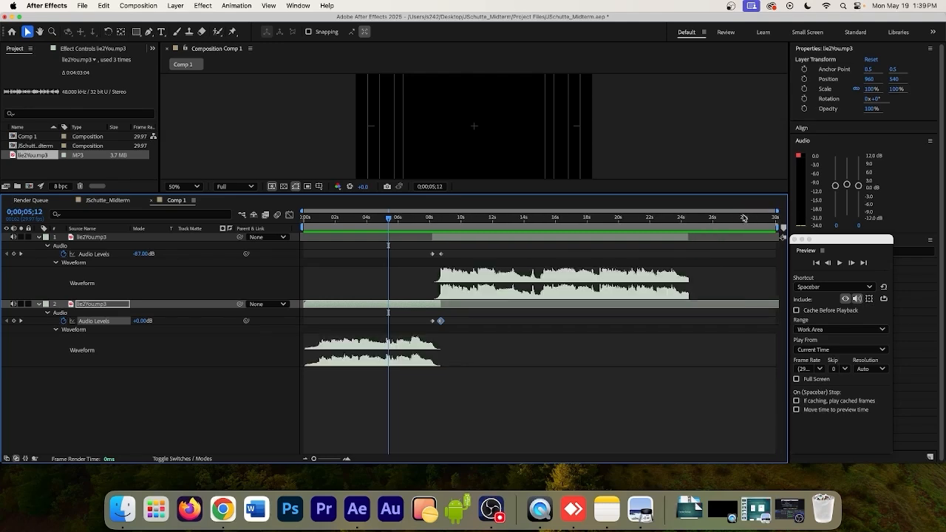
click(441, 235)
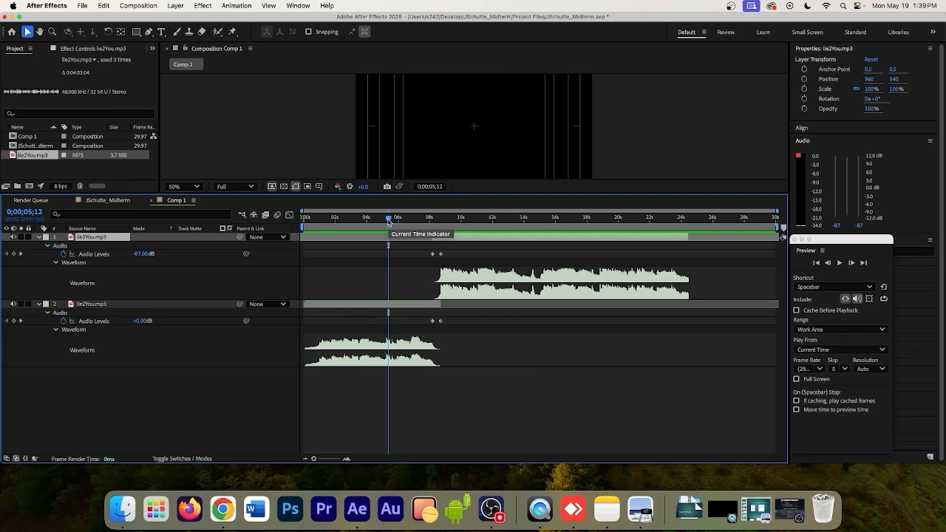
drag(389, 222, 432, 229)
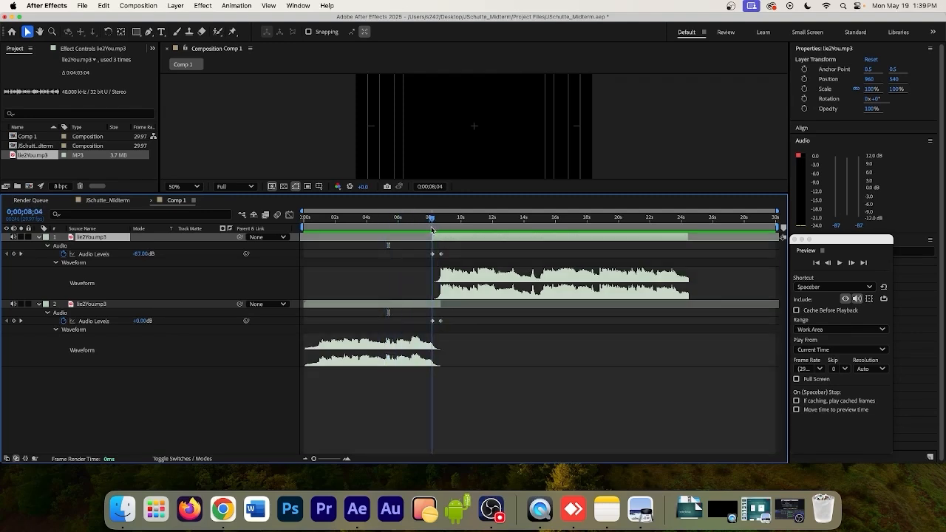
drag(432, 229, 441, 228)
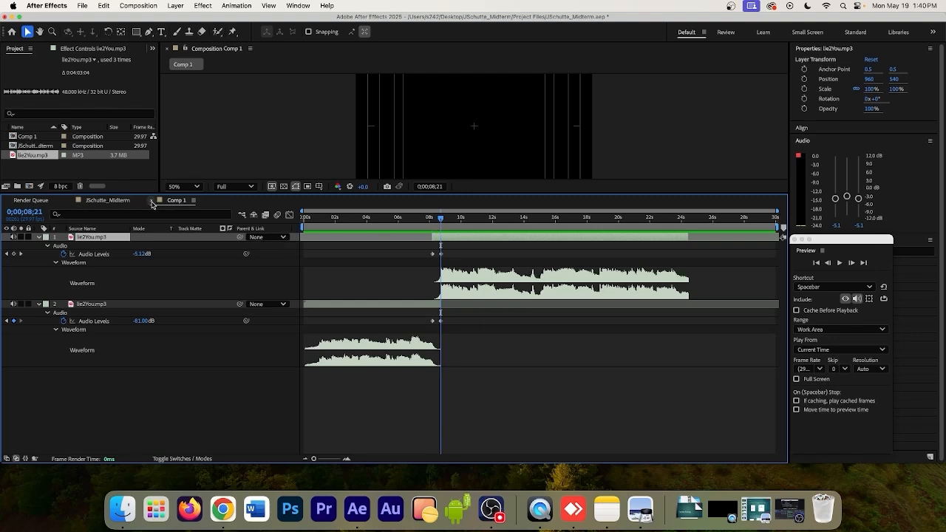
Mute both lie2You.mp3 layers and set the current time to 0;00;08;15.
click(13, 237)
click(13, 304)
mouse_move(444, 218)
mouse_down()
mouse_move(351, 218)
mouse_move(437, 219)
mouse_up()
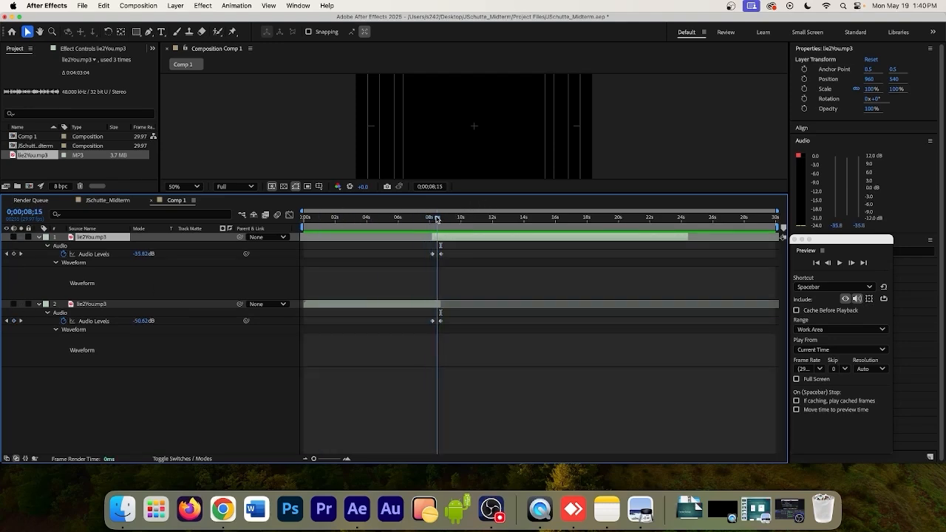
Enlarge the composition view and activate the Type tool for adding text.
drag(529, 194, 543, 285)
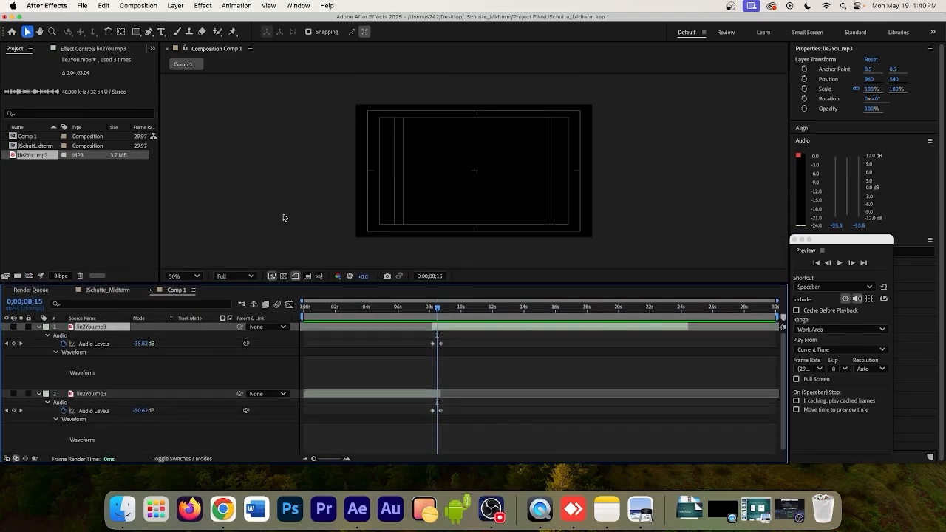
click(162, 31)
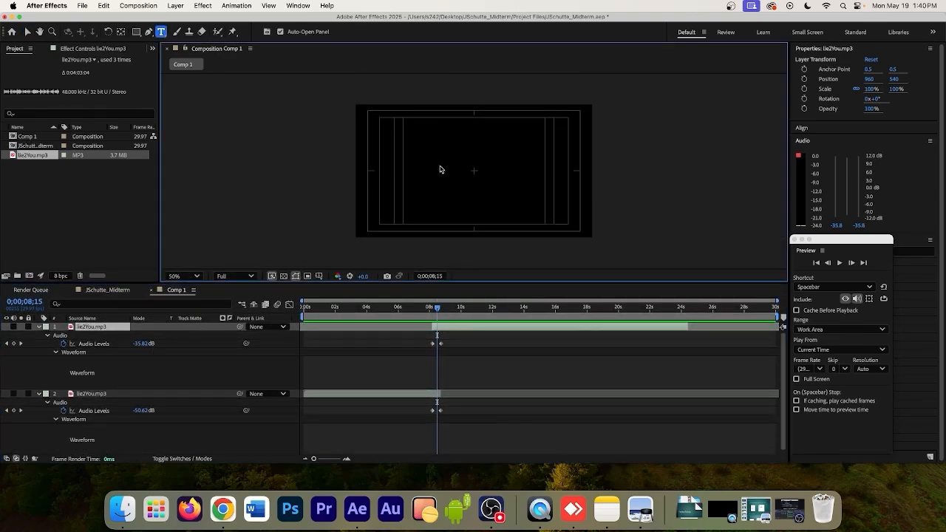